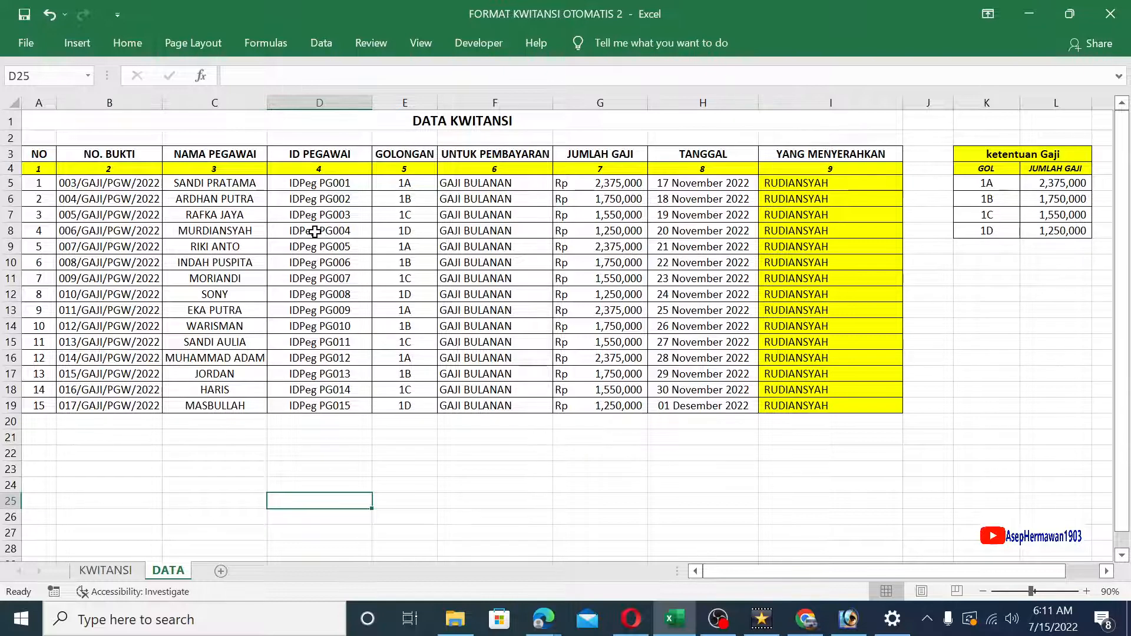
click(104, 572)
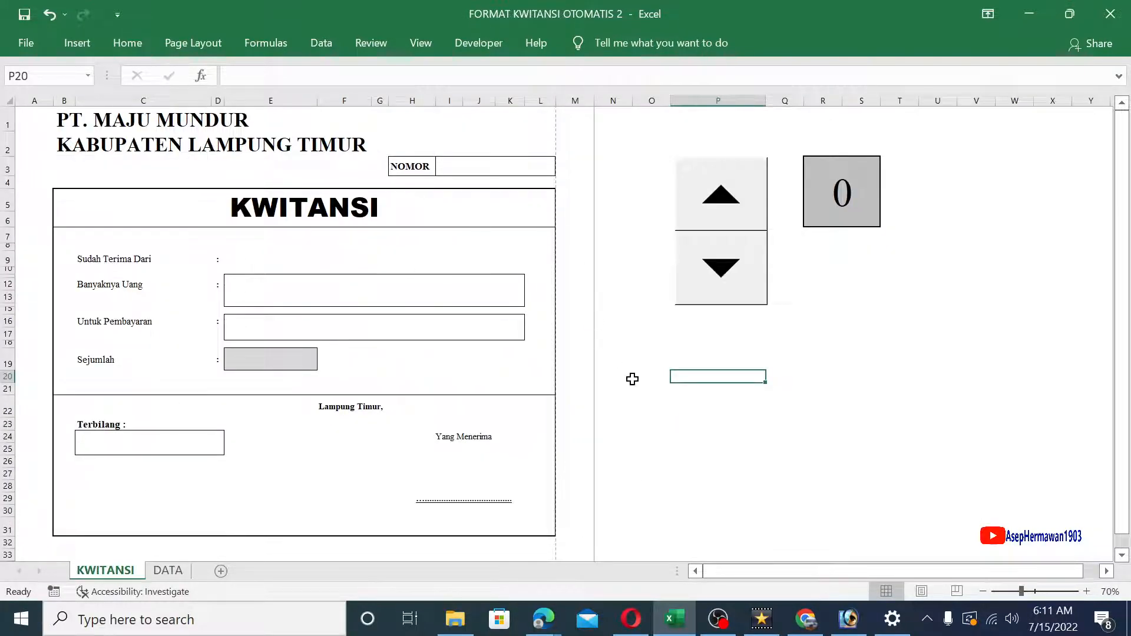
click(167, 570)
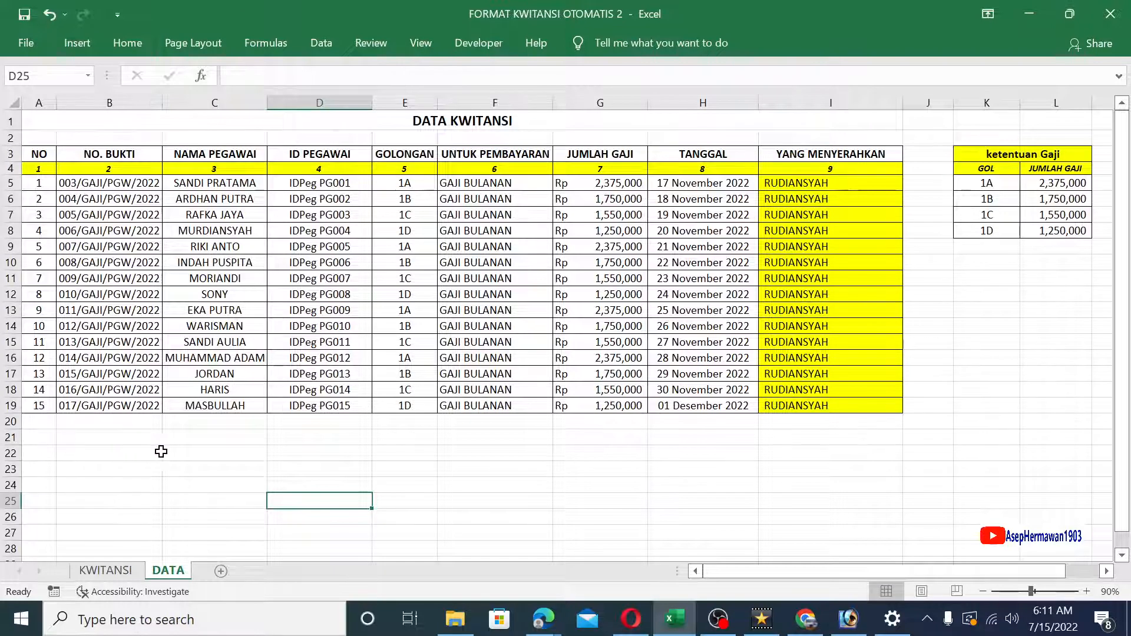
- Test the spin button on the KWITANSI sheet by raising the linked counter several steps and lowering it back to 0
click(127, 572)
click(678, 435)
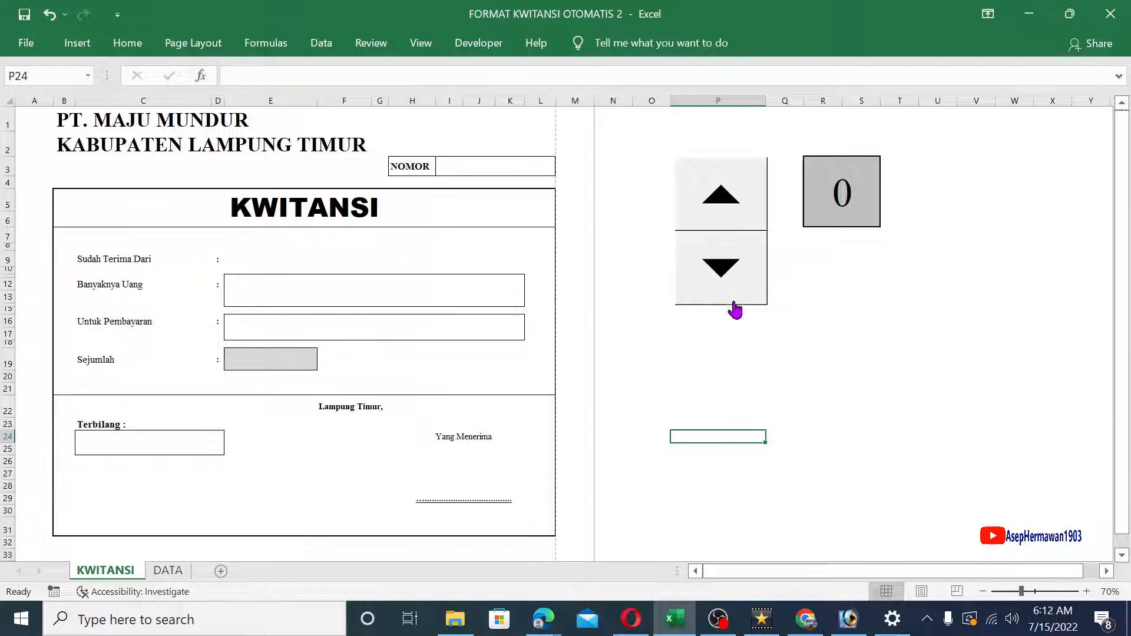
click(730, 203)
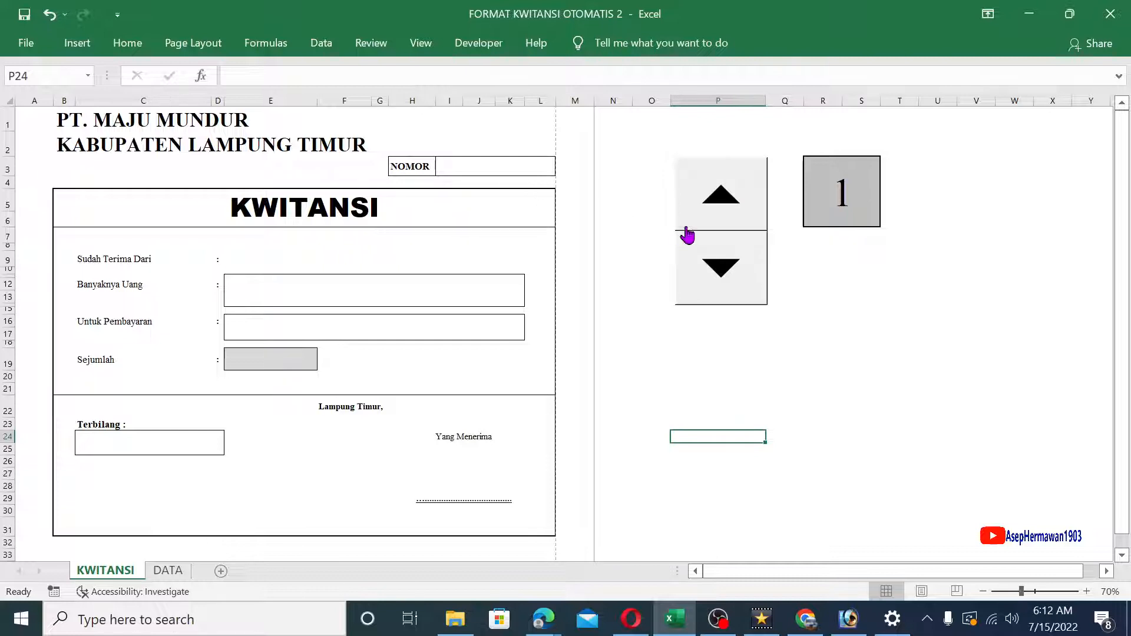
click(733, 206)
click(732, 205)
click(730, 204)
click(729, 201)
click(735, 277)
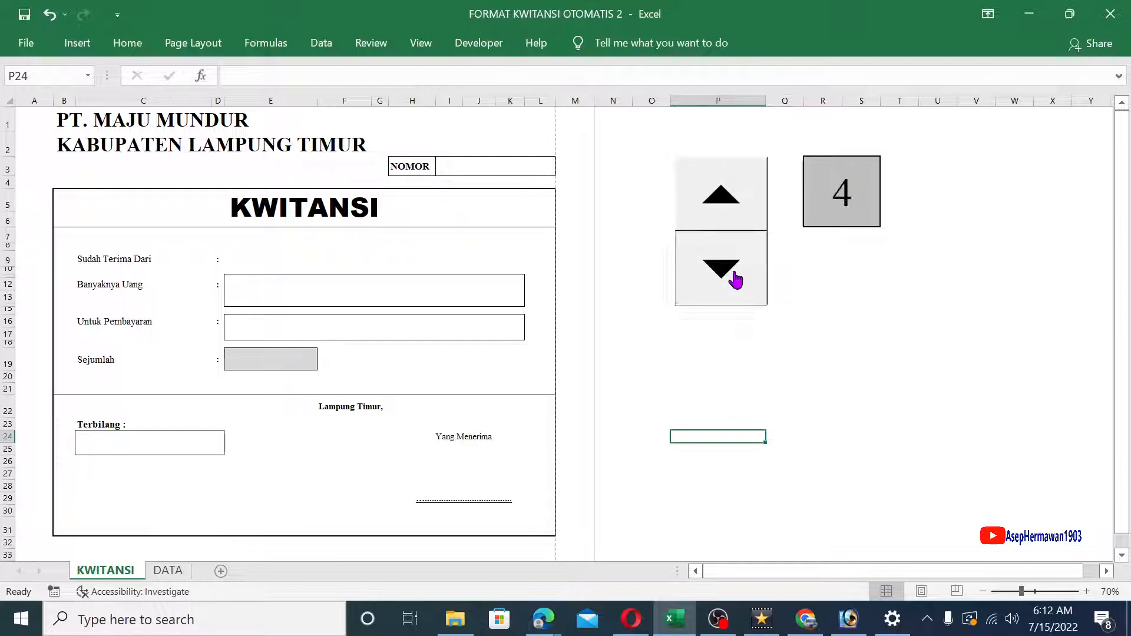
click(734, 277)
click(734, 277)
click(735, 276)
click(735, 279)
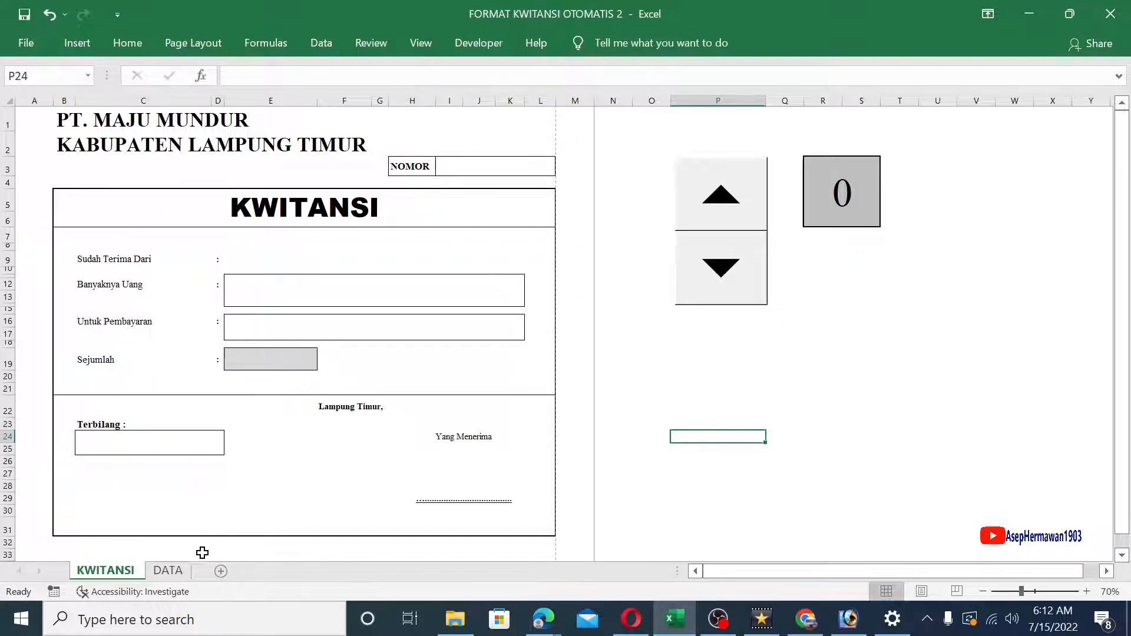
click(172, 574)
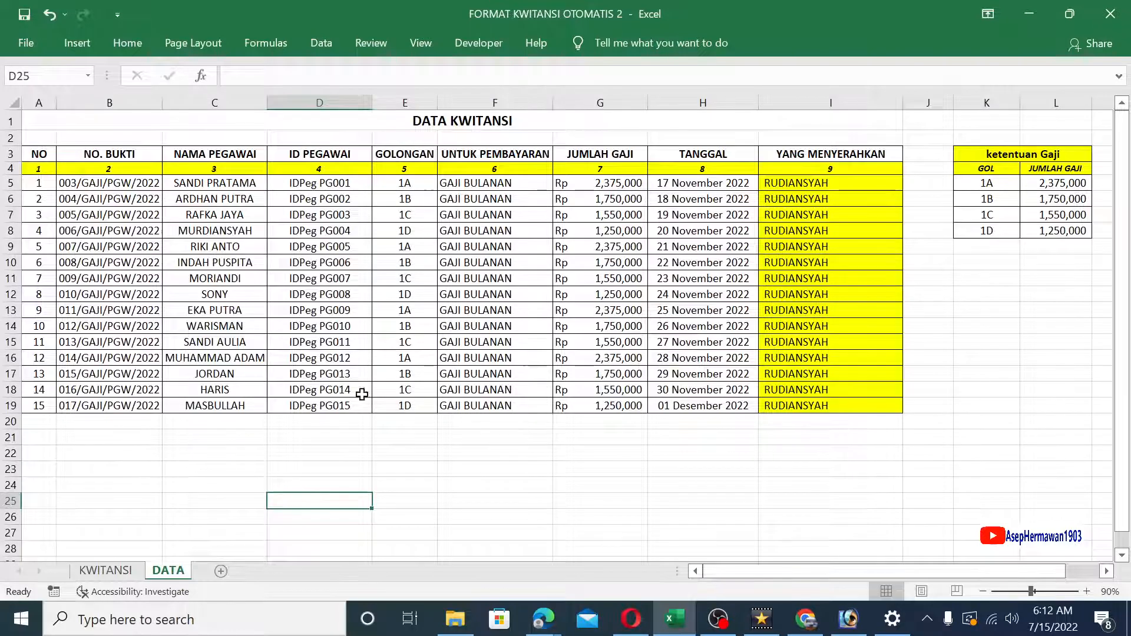
click(109, 571)
click(747, 337)
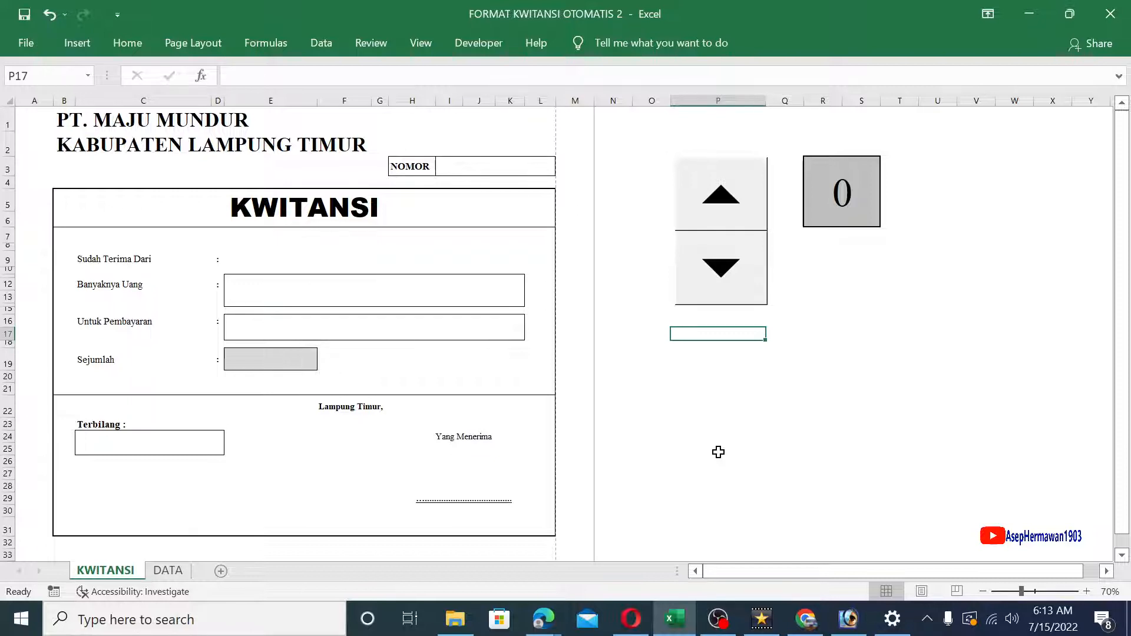
click(721, 405)
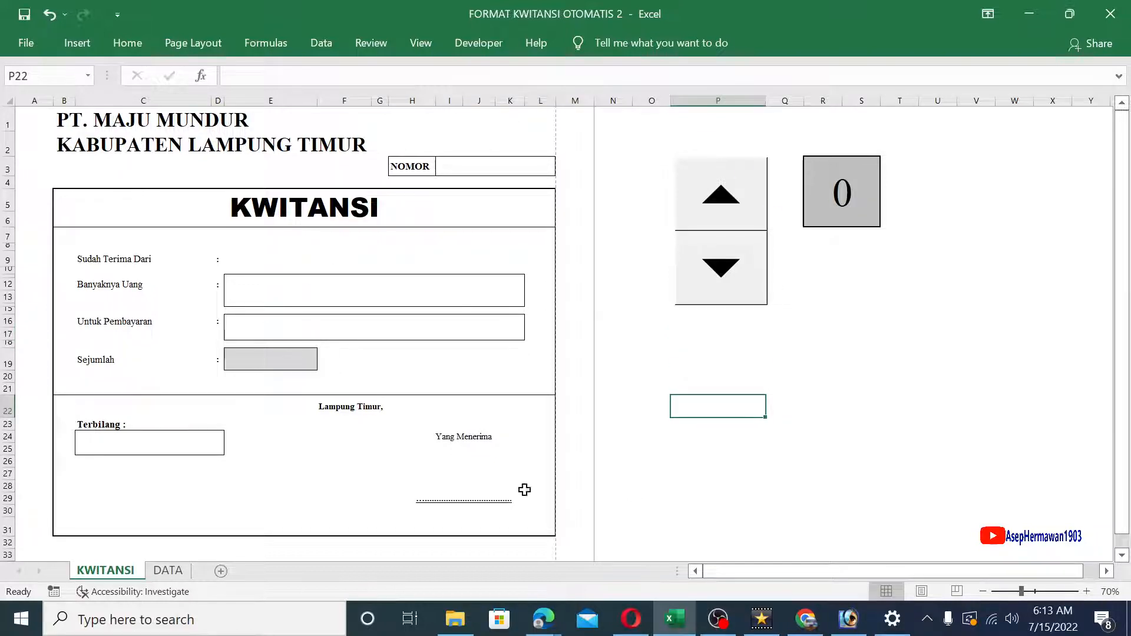
- Inspect the receipt-number formula in cell B5 under NO. BUKTI on the DATA sheet
click(169, 571)
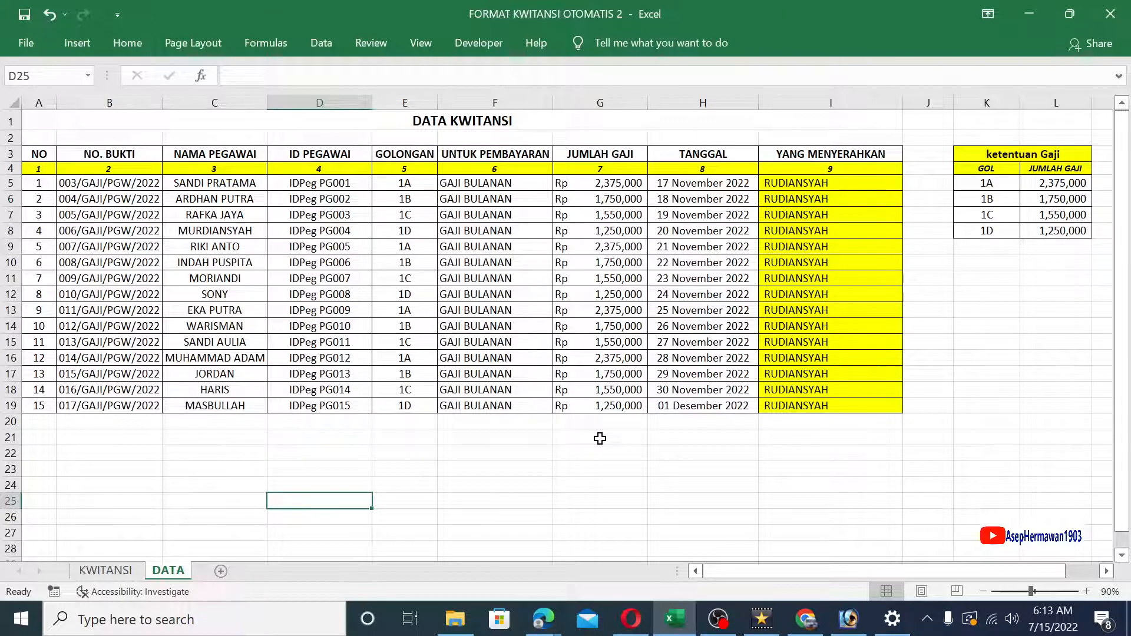
click(145, 156)
click(144, 185)
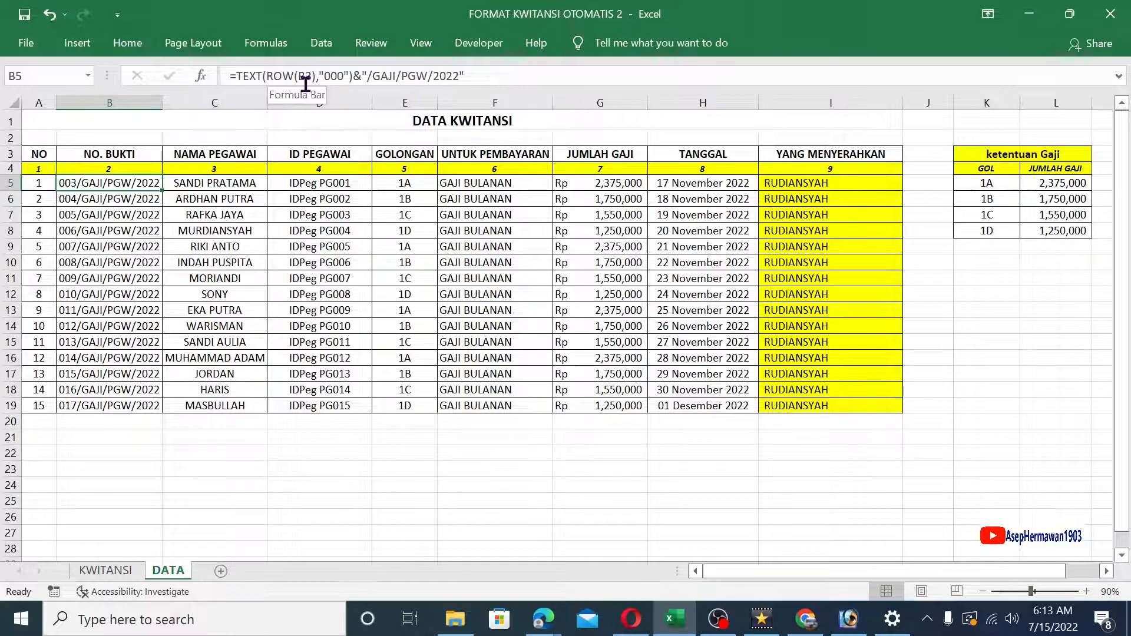
double_click(120, 184)
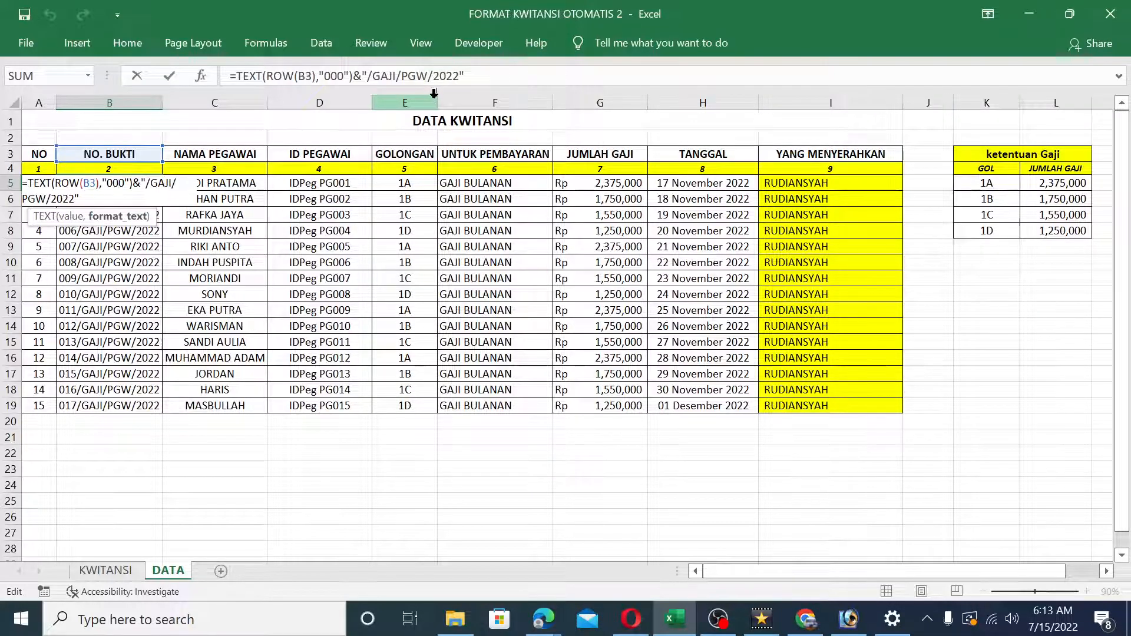
key(Return)
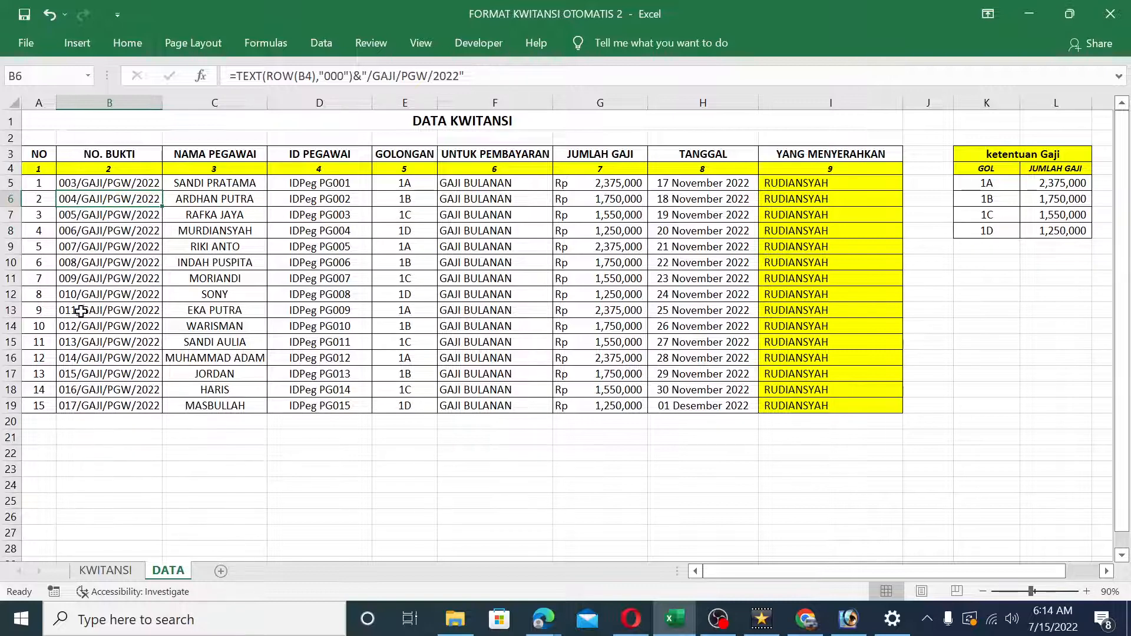
- Review the DATA sheet's columns from NAMA PEGAWAI through YANG MENYERAHKAN and the ketentuan Gaji reference table
click(230, 157)
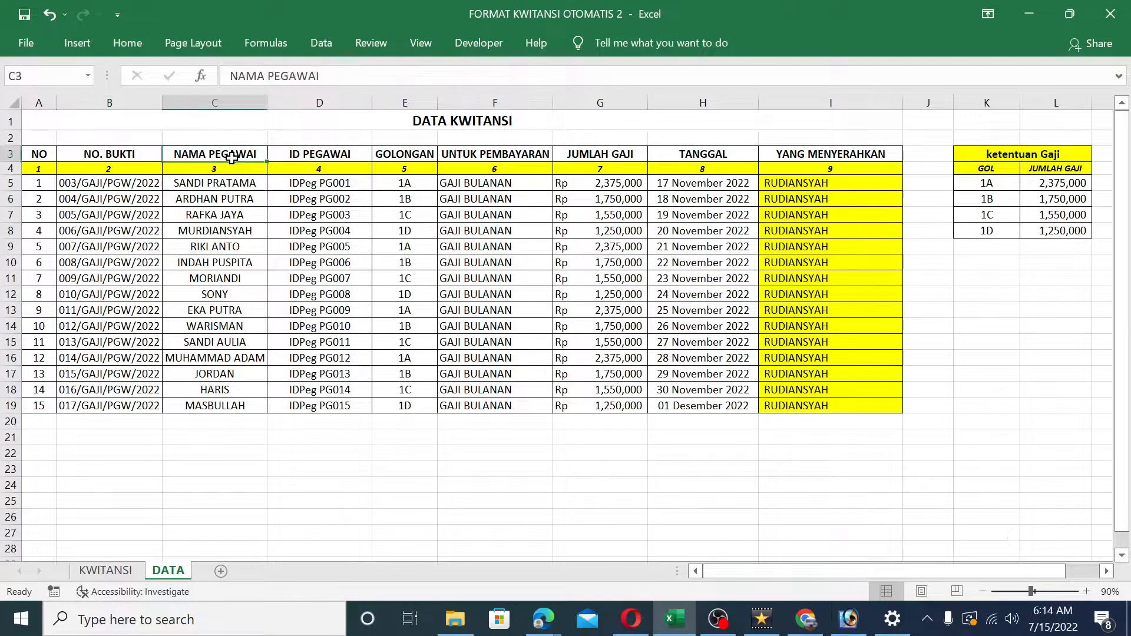
click(338, 156)
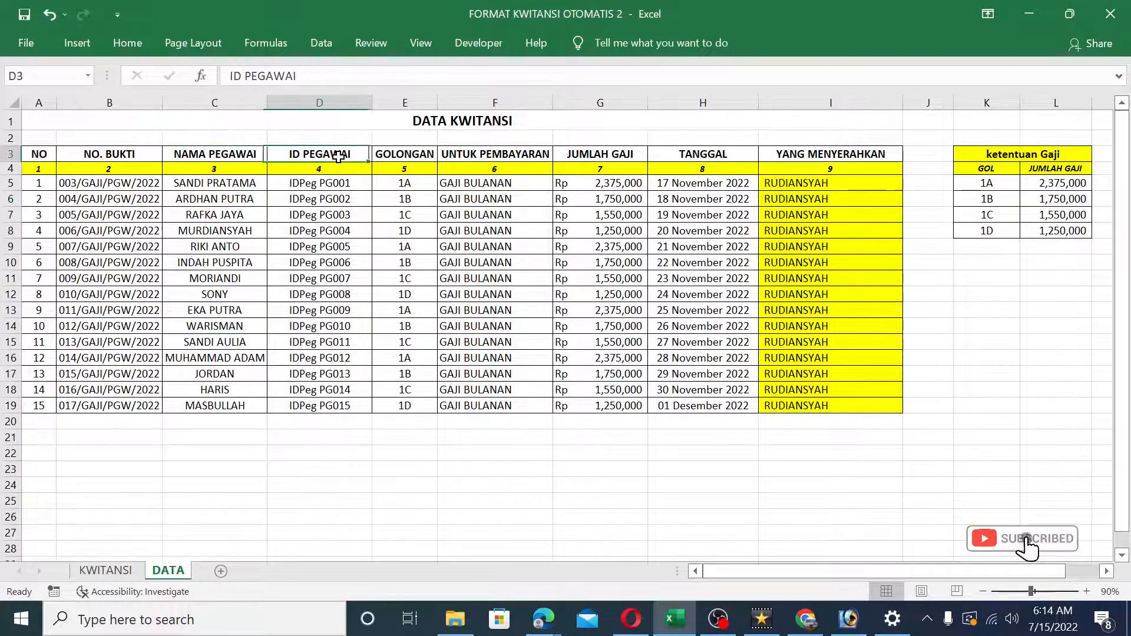
click(399, 152)
click(510, 152)
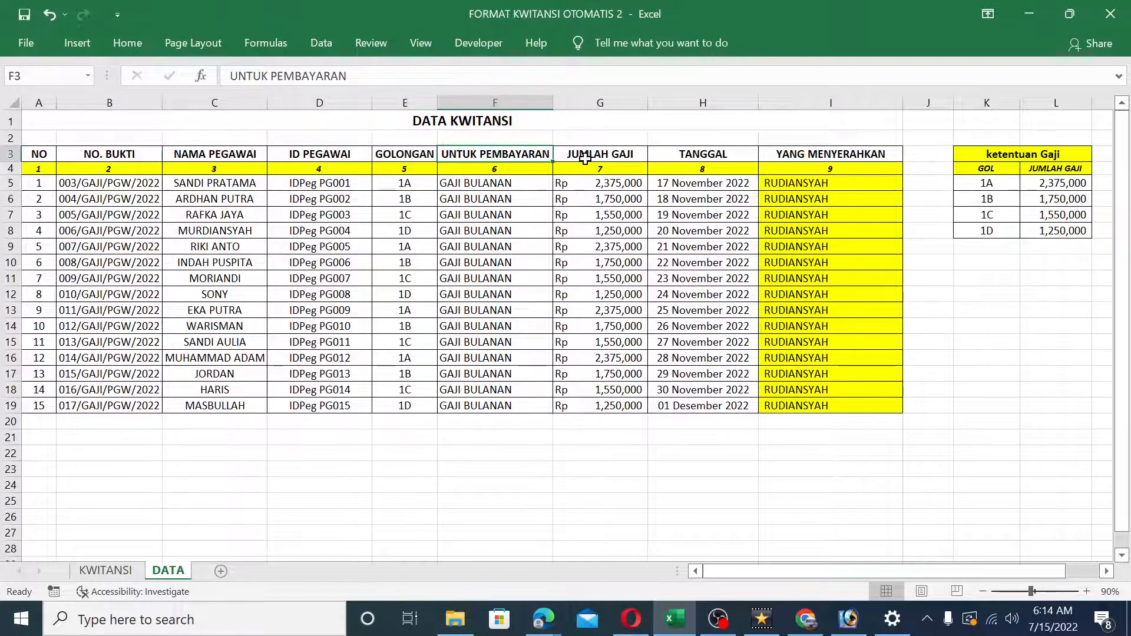
drag(584, 158, 648, 394)
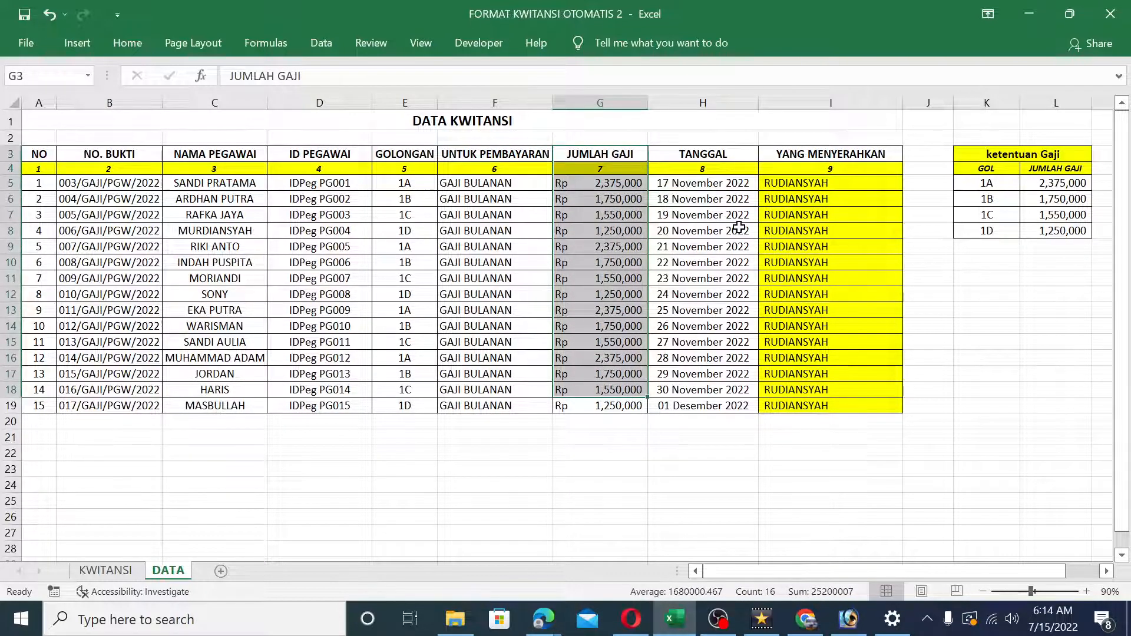
click(734, 158)
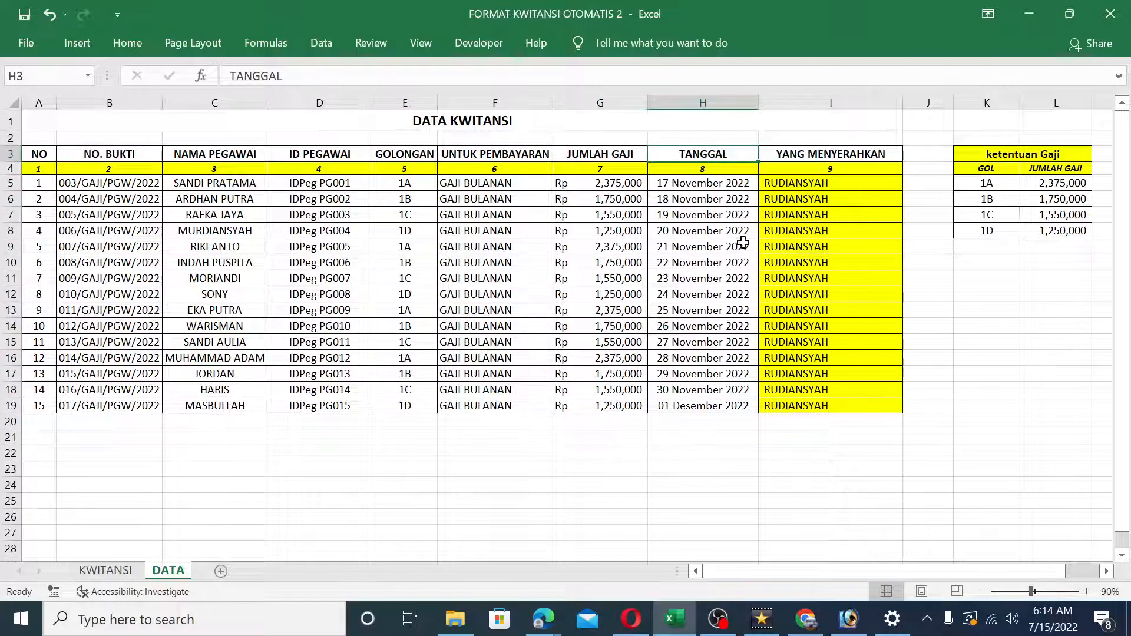
drag(821, 161, 841, 406)
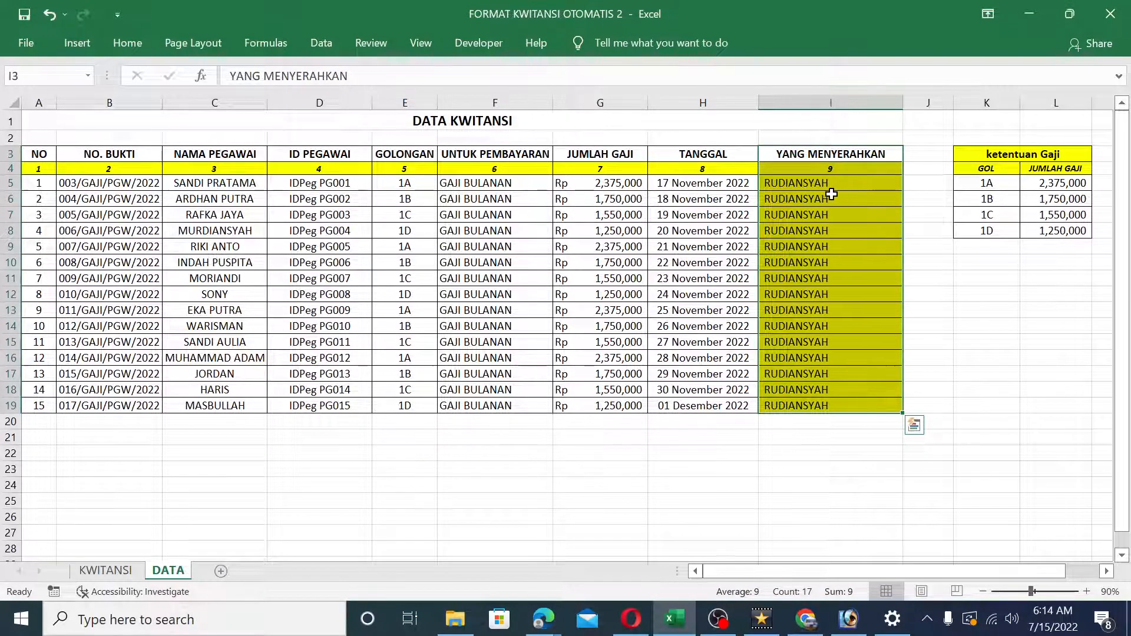
click(799, 281)
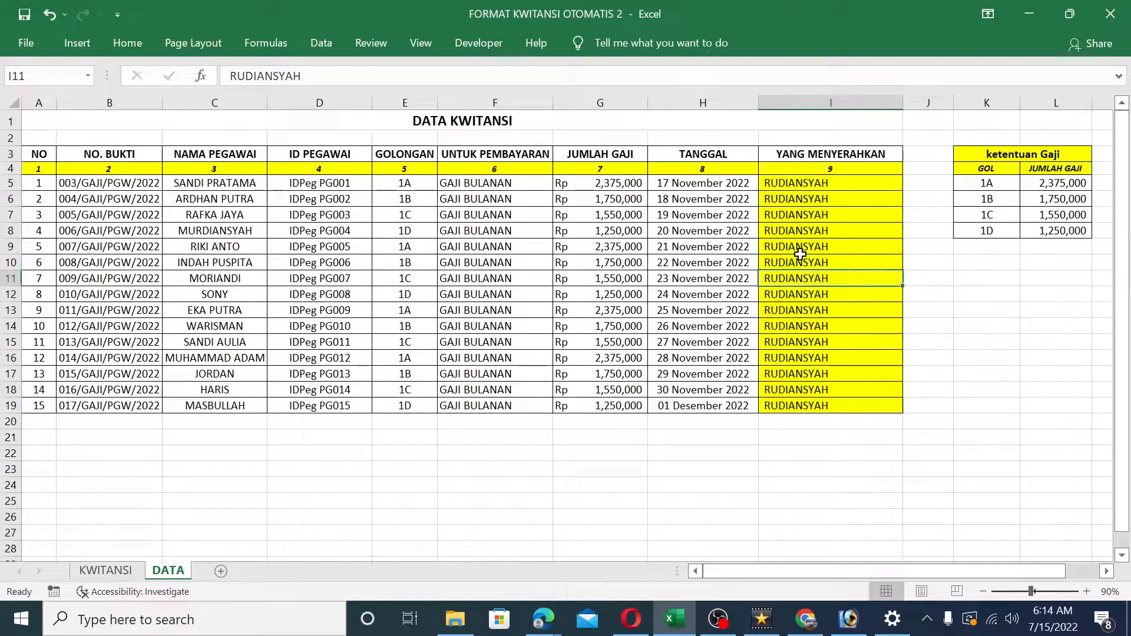
click(993, 153)
drag(992, 154, 1040, 172)
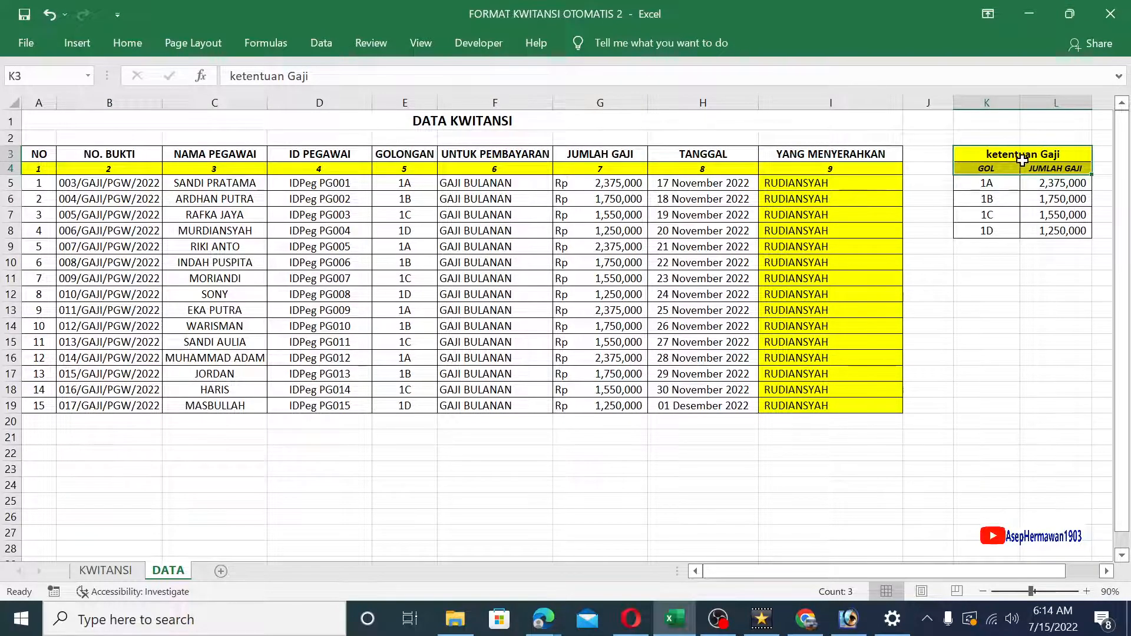
- Check the JUMLAH GAJI formula in G5 and test it by setting the GOLONGAN in E5 to 1d
click(625, 185)
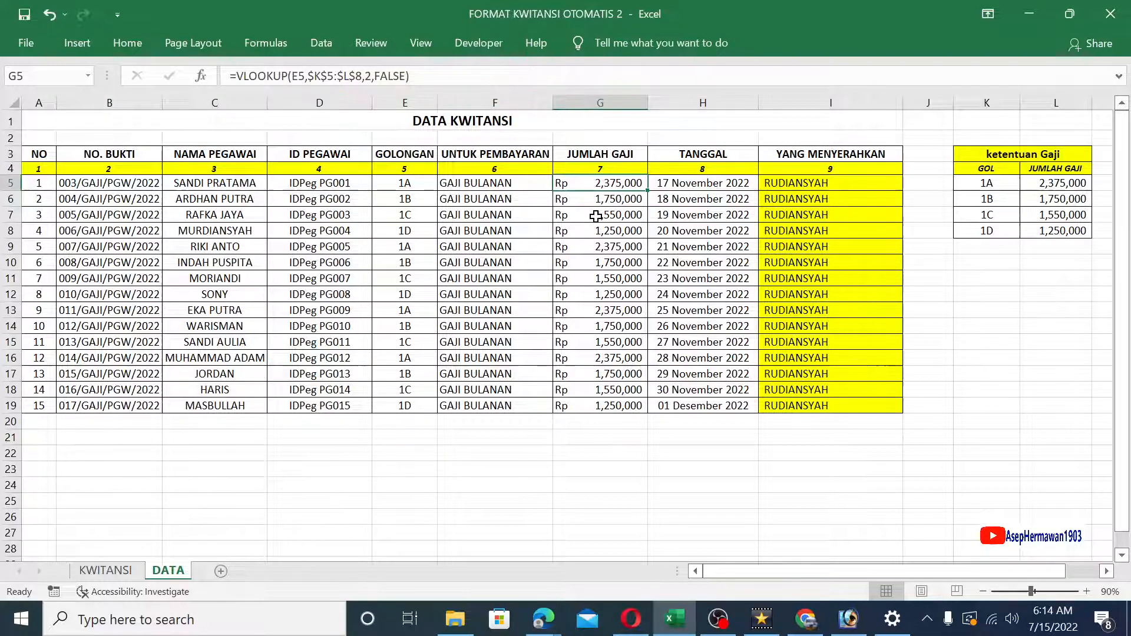
click(406, 187)
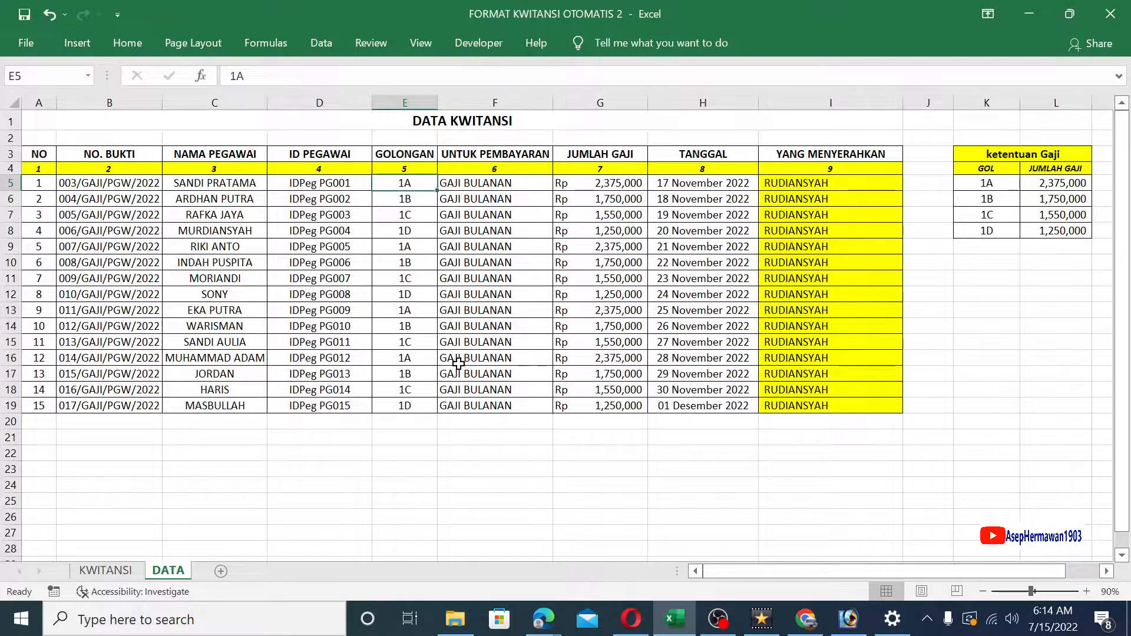
text(1d)
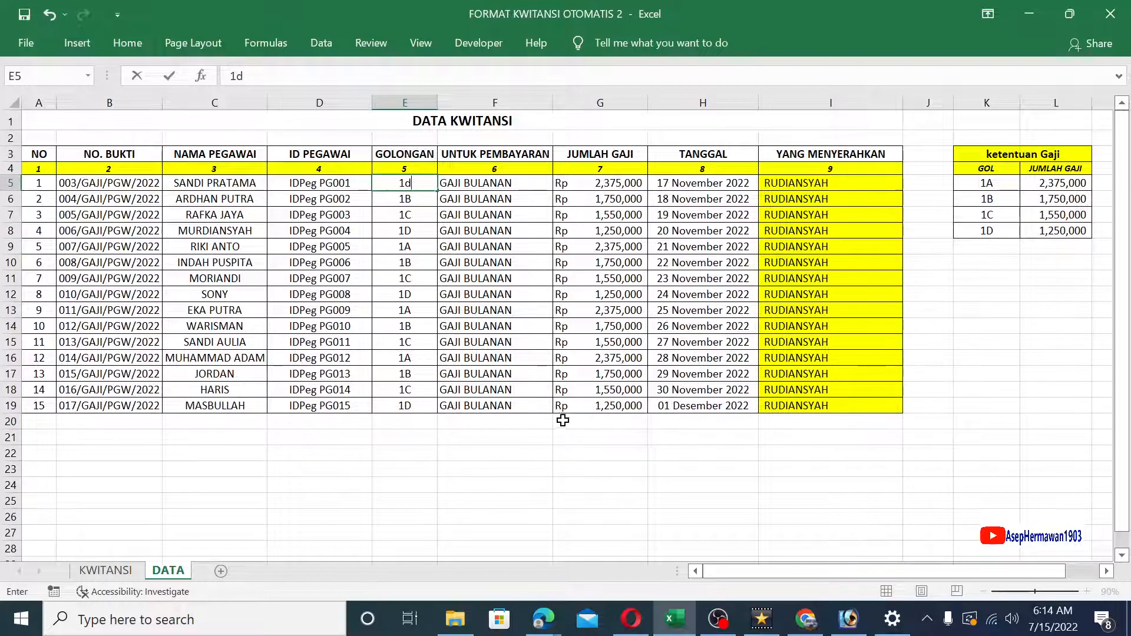
key(Return)
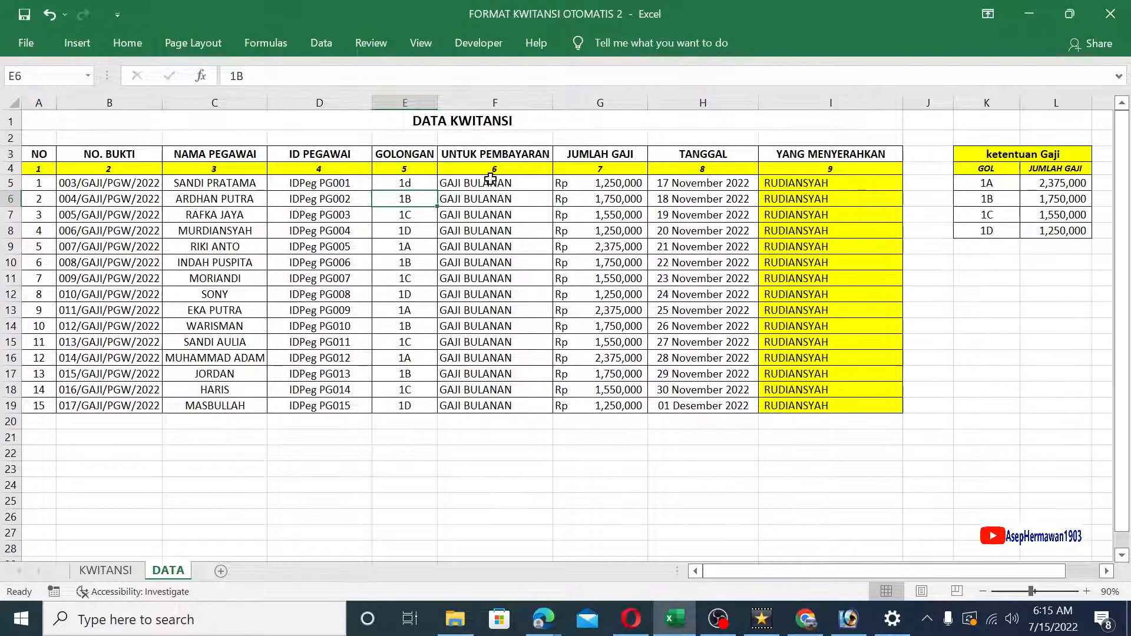
click(433, 183)
key(Right)
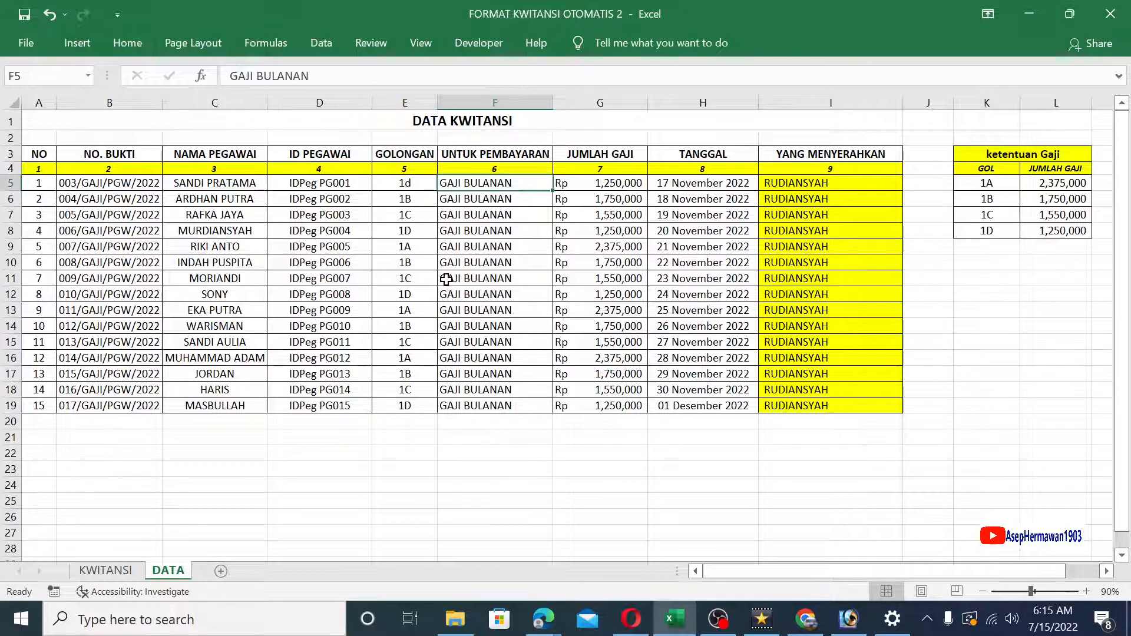
text(1)
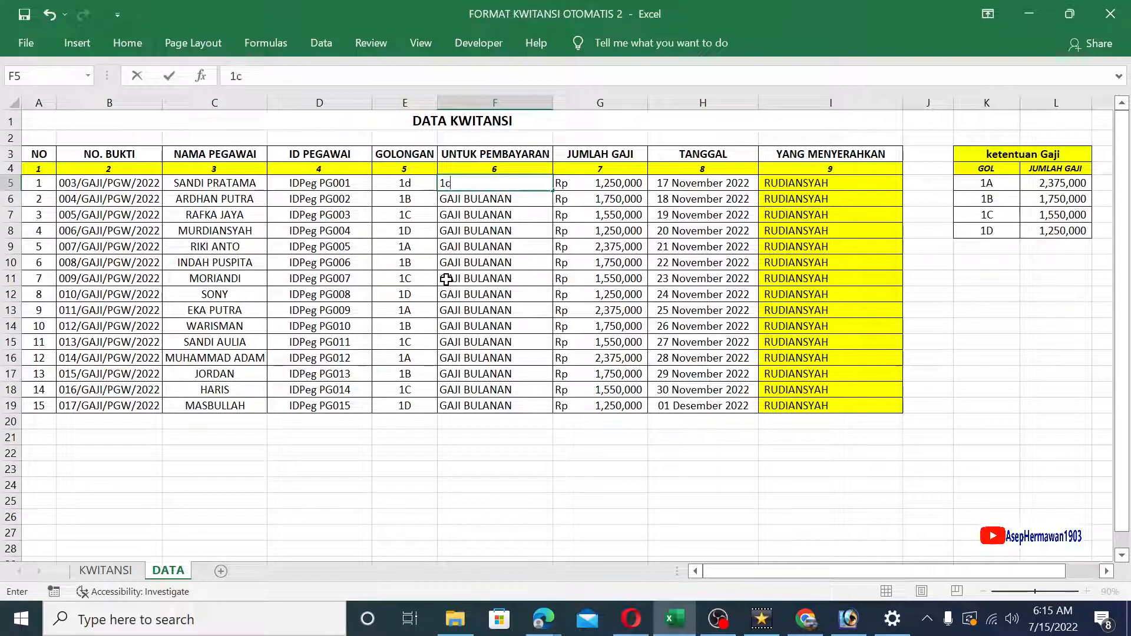
text(c)
key(Escape)
- Set the first employee's GOLONGAN in E5 to 1C and check the VLOOKUP formula in the JUMLAH GAJI column
click(410, 178)
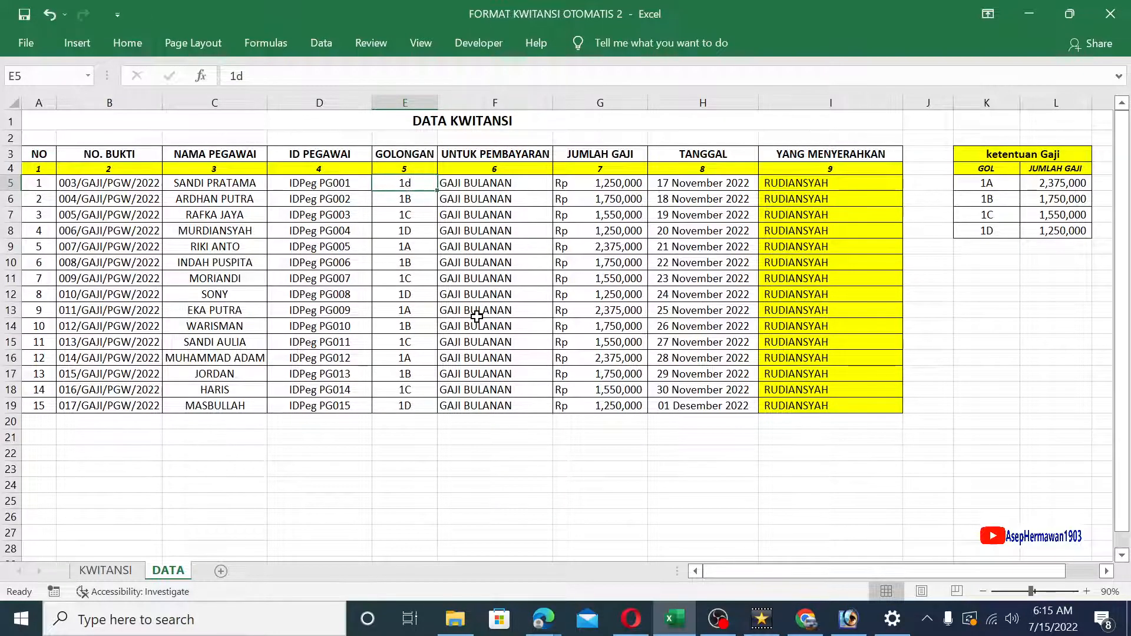
text(1)
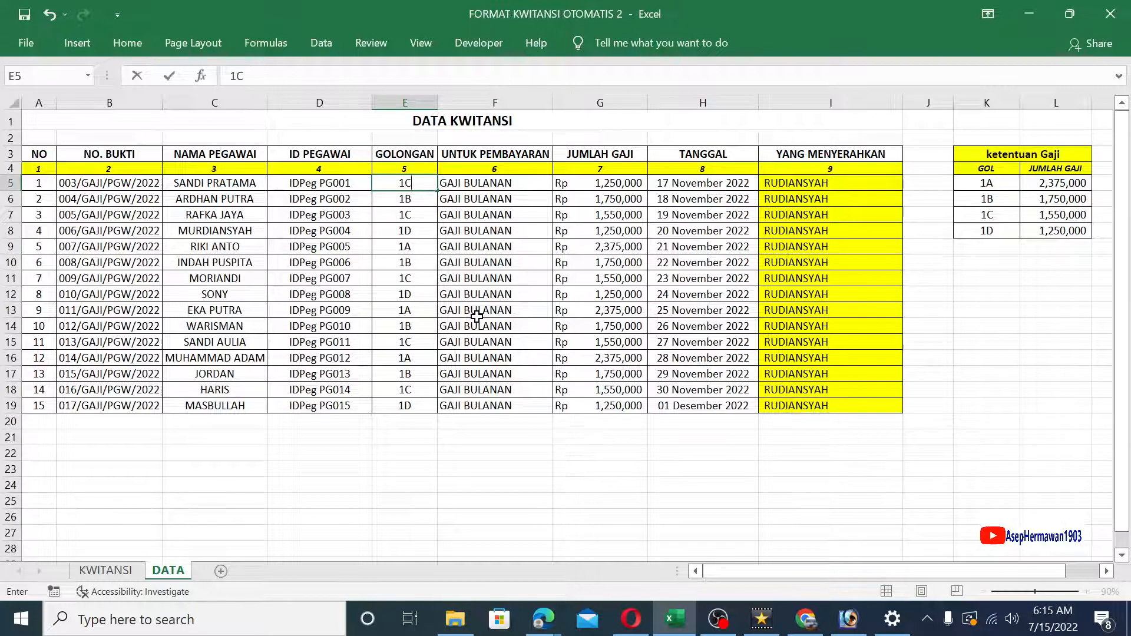
key(Return)
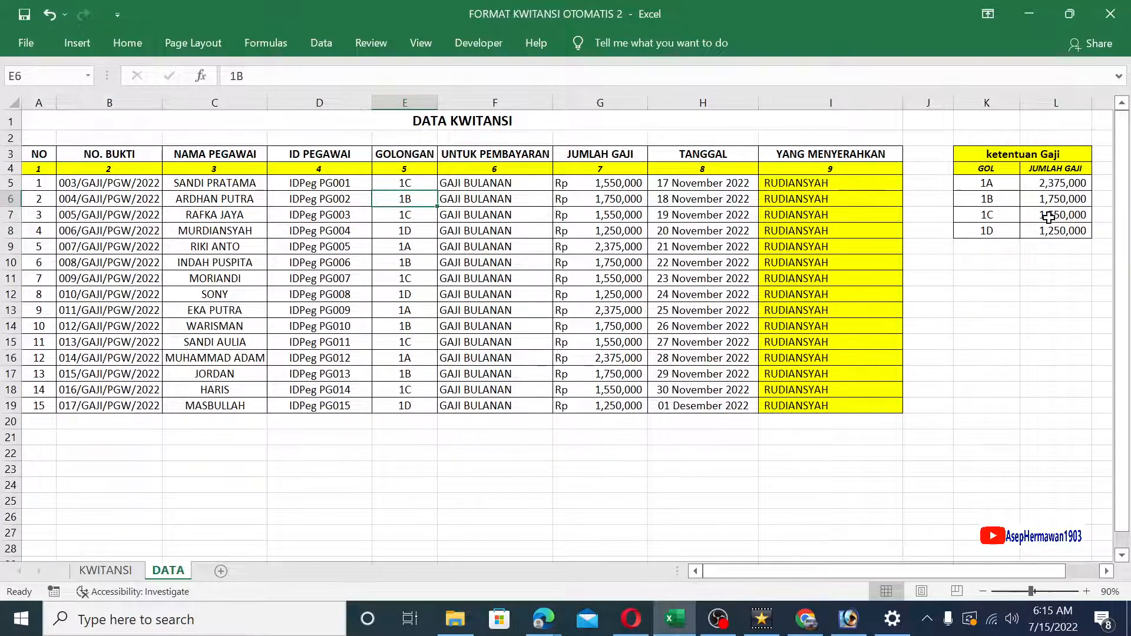
click(594, 182)
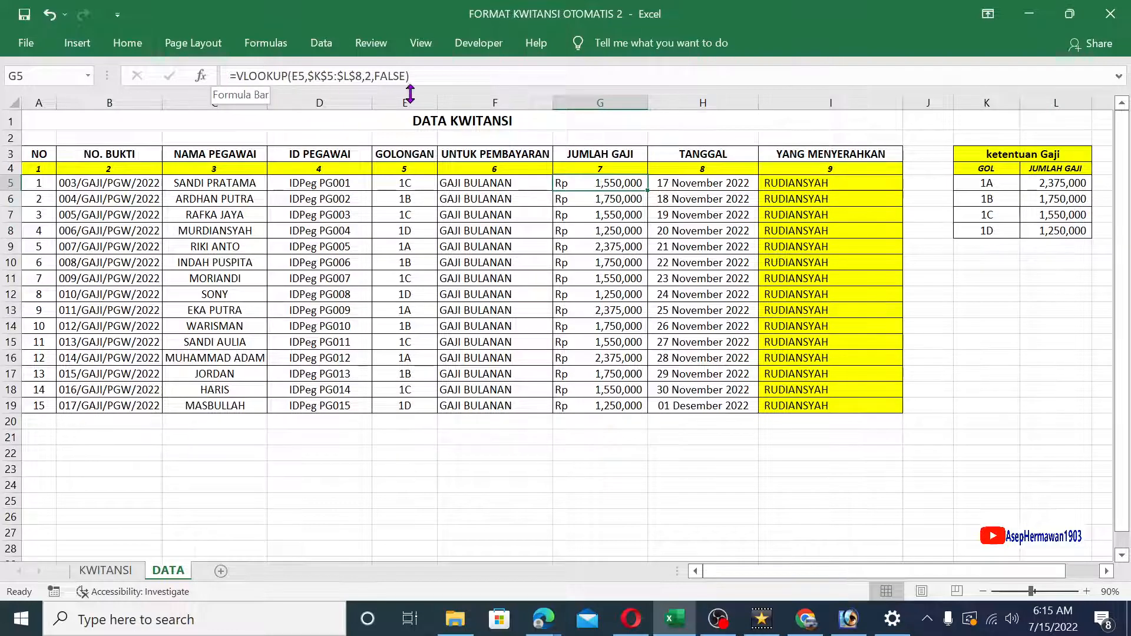
key(Down)
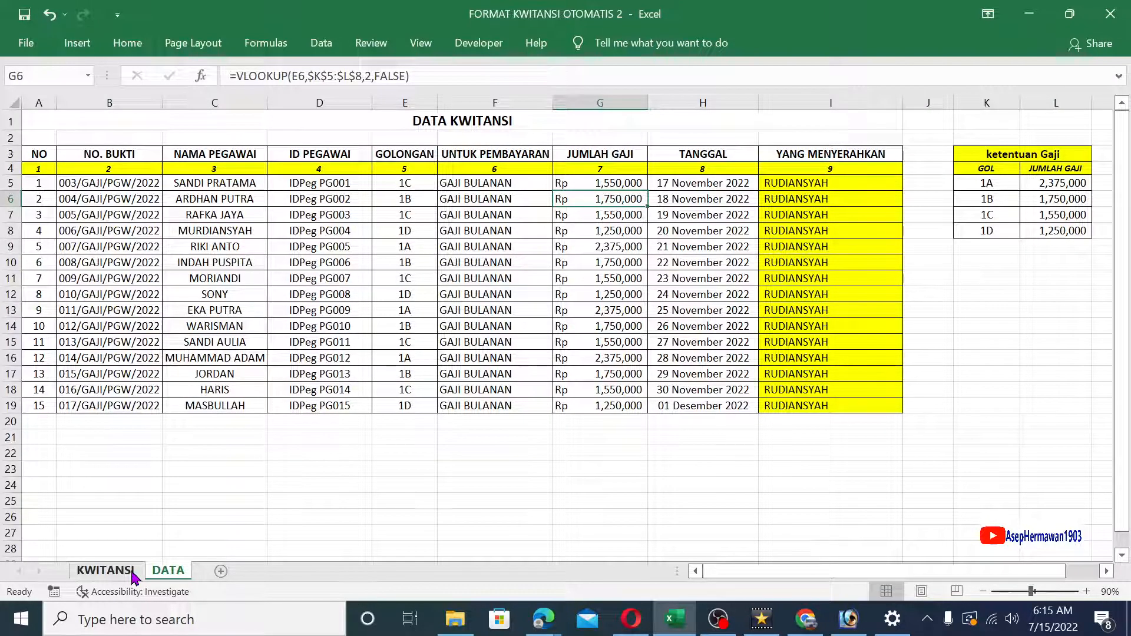
click(105, 571)
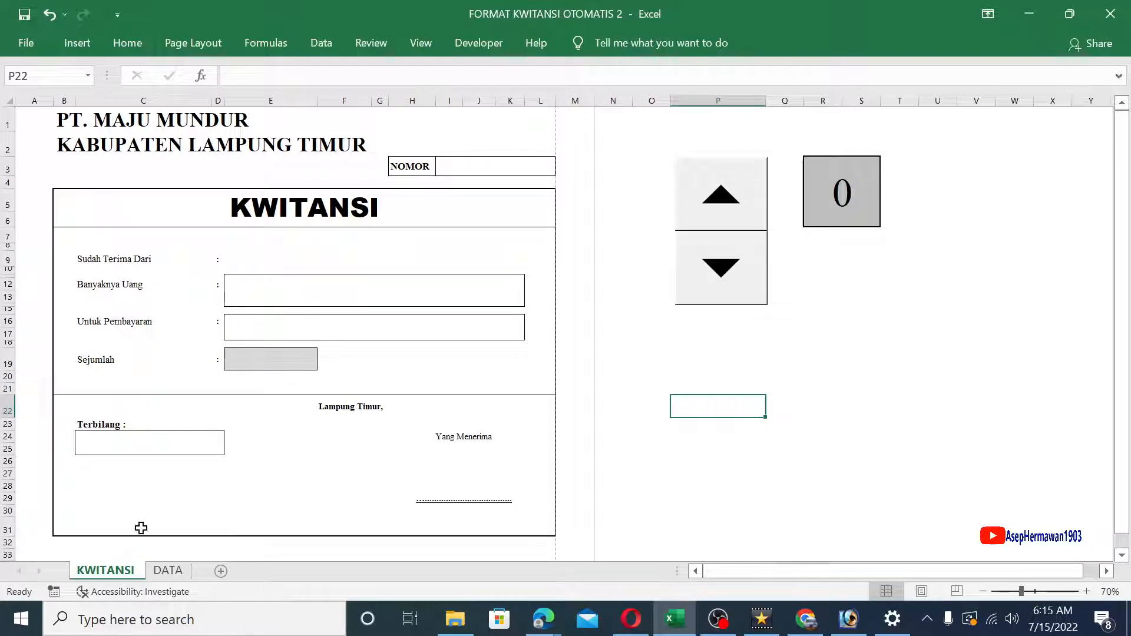
click(167, 570)
click(124, 571)
click(167, 570)
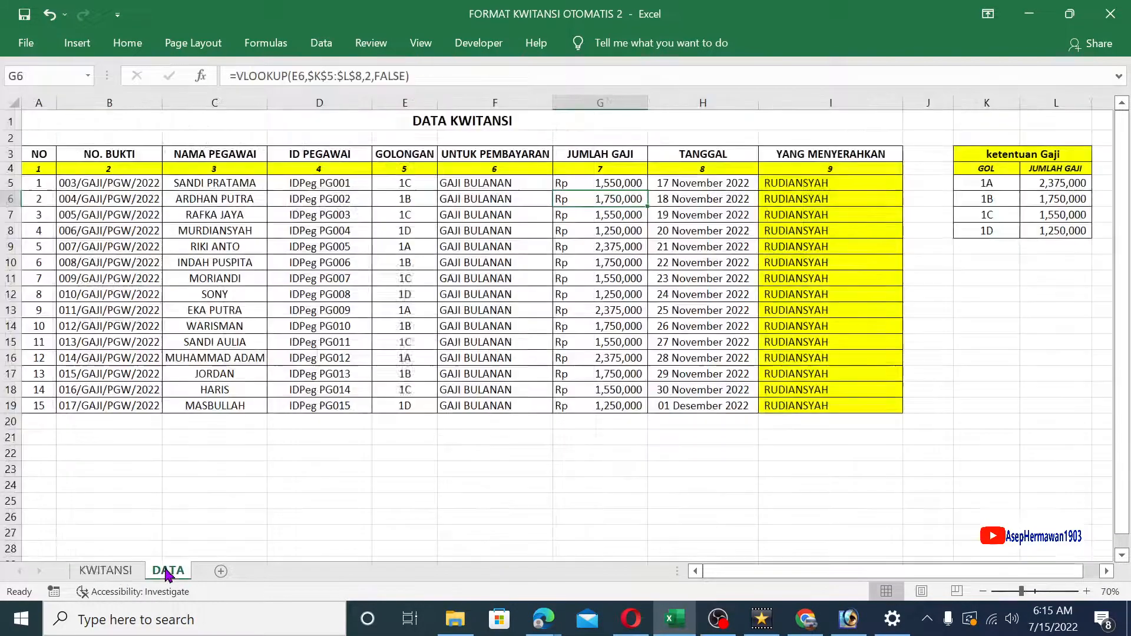
click(460, 450)
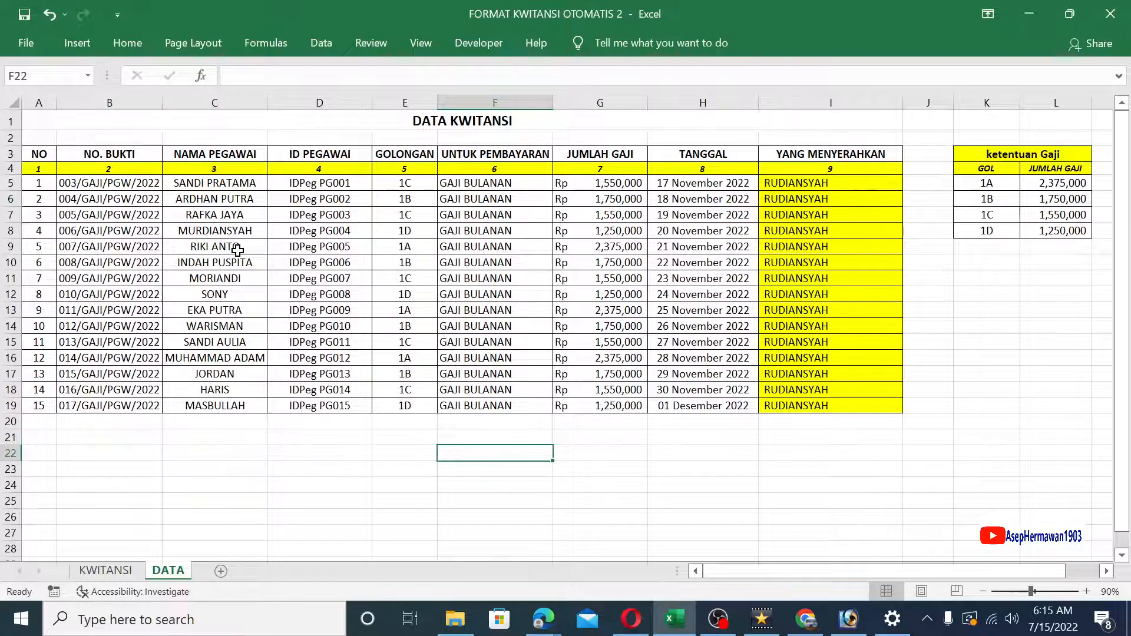
- Define the workbook-scope name DATABASE for the employee records A5:I19 on the DATA sheet
drag(42, 183, 813, 392)
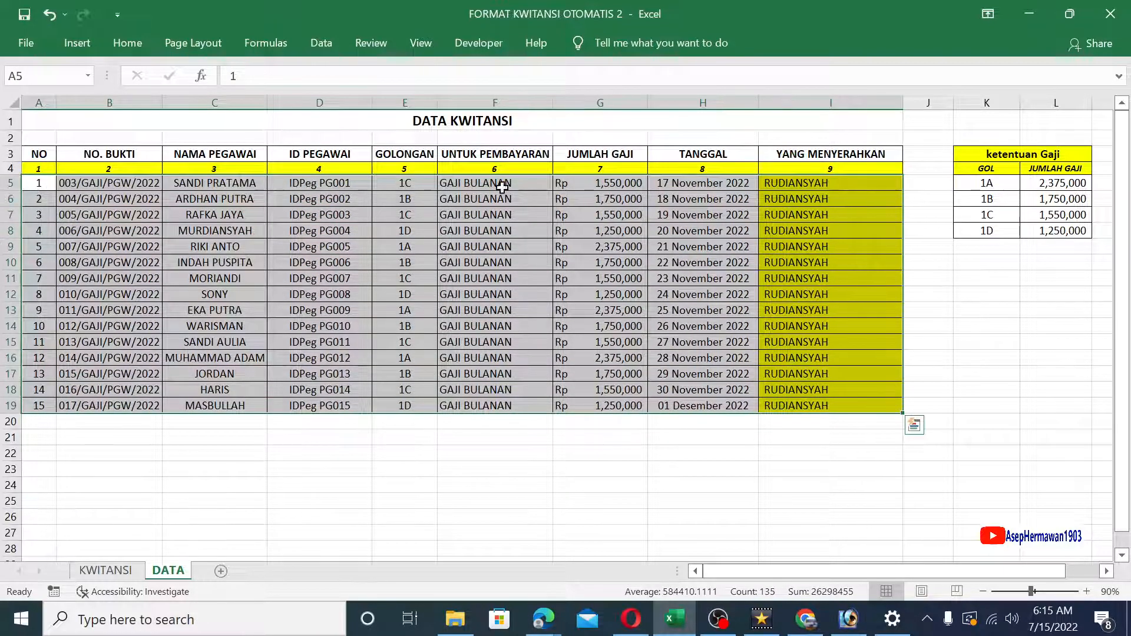
right_click(383, 272)
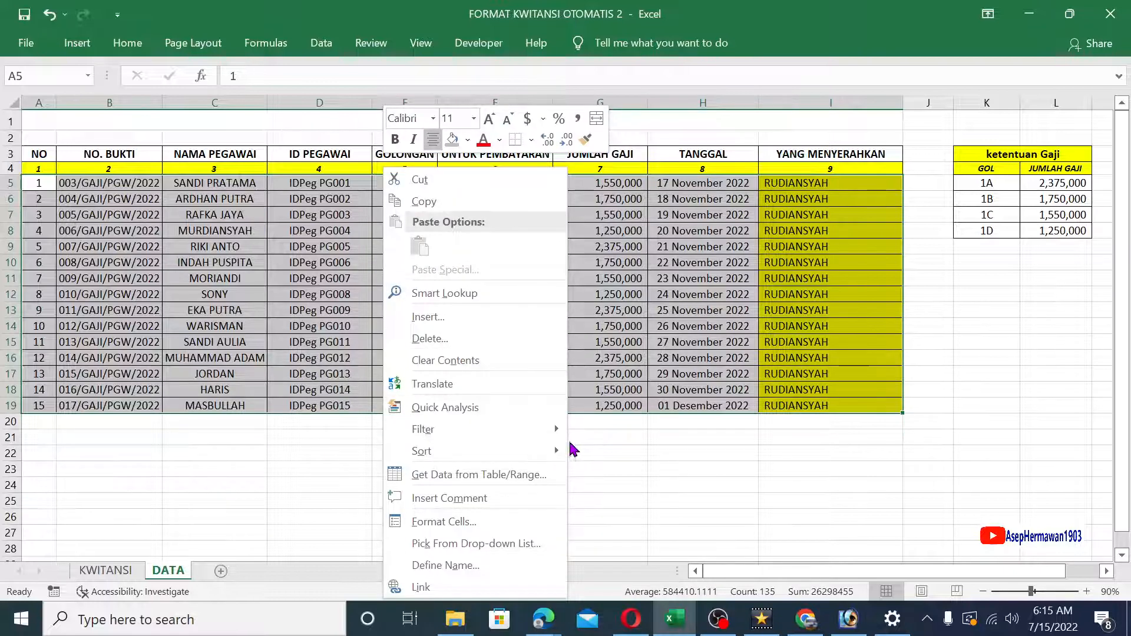
click(473, 570)
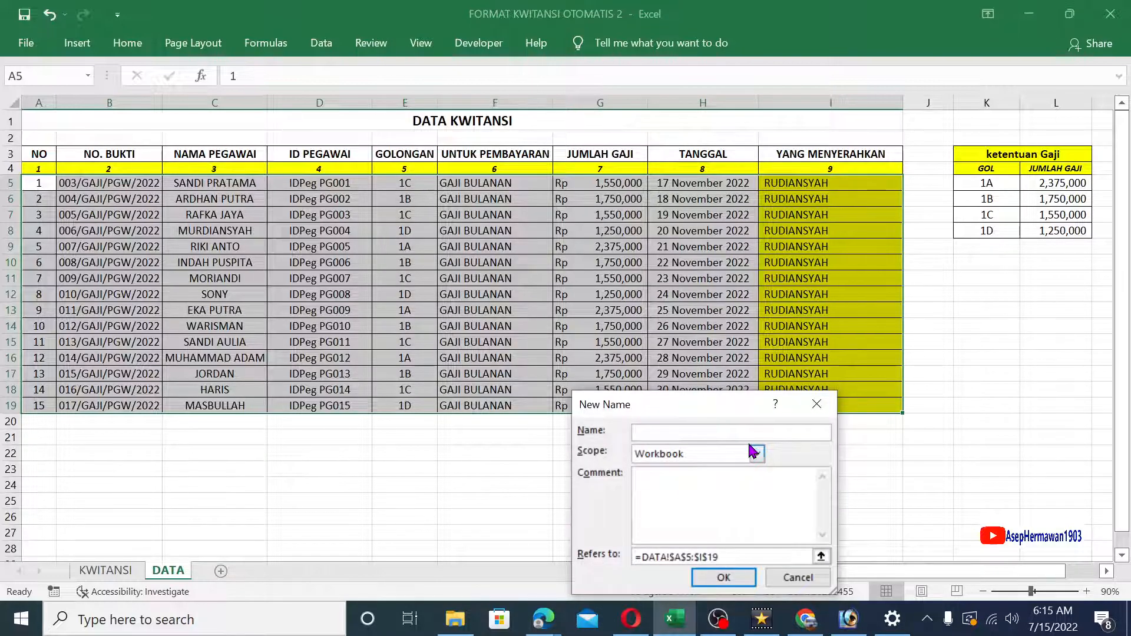
text(DATABASE)
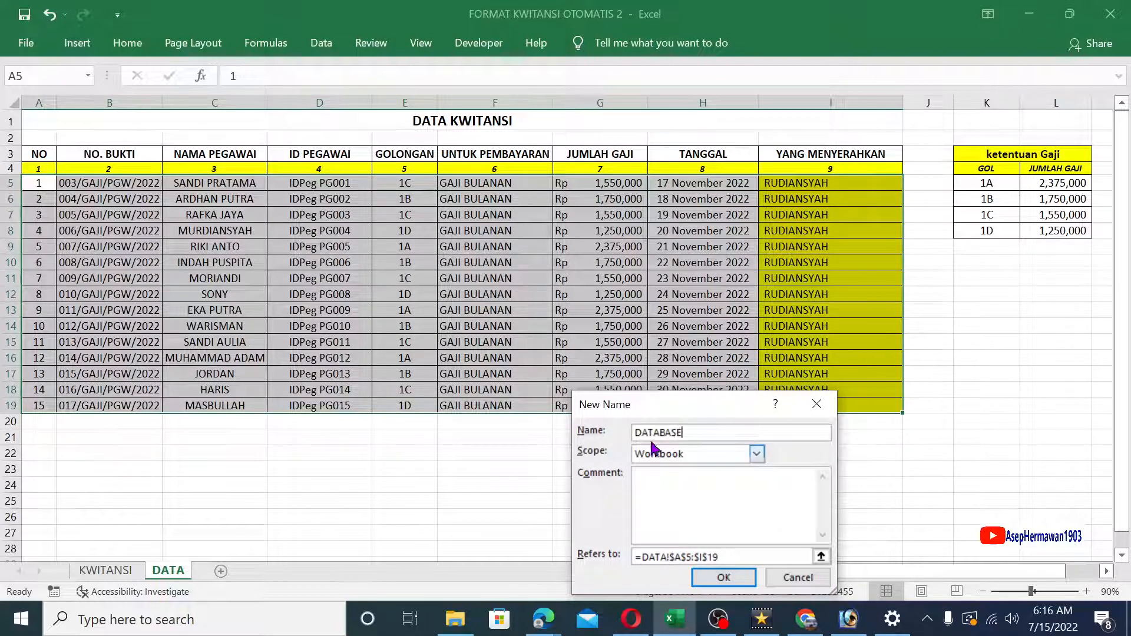
click(710, 580)
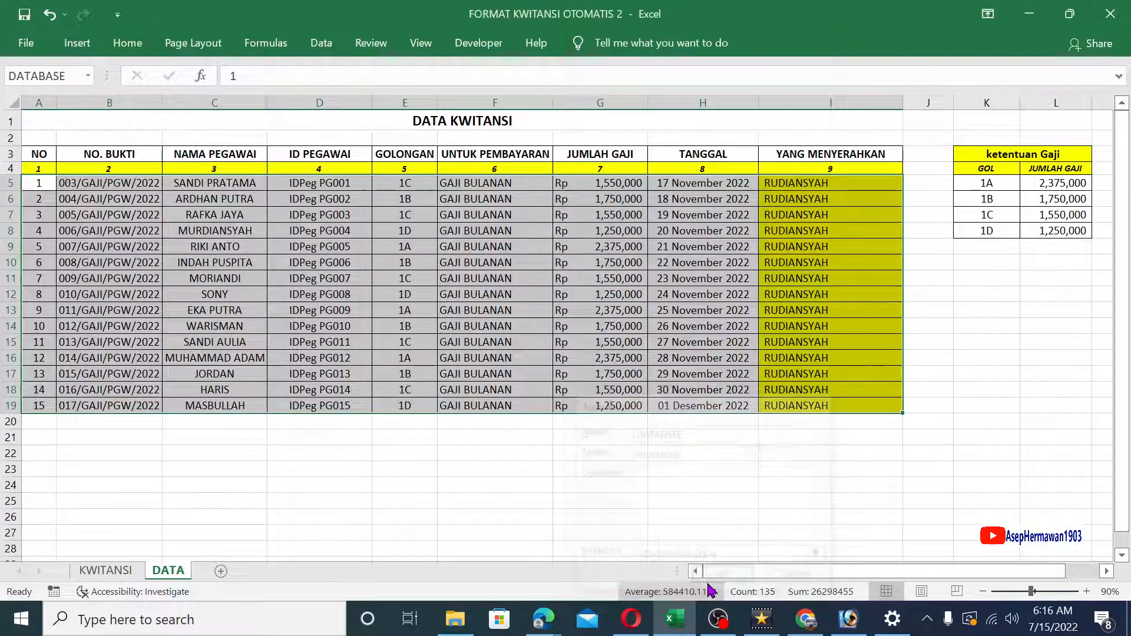
click(602, 484)
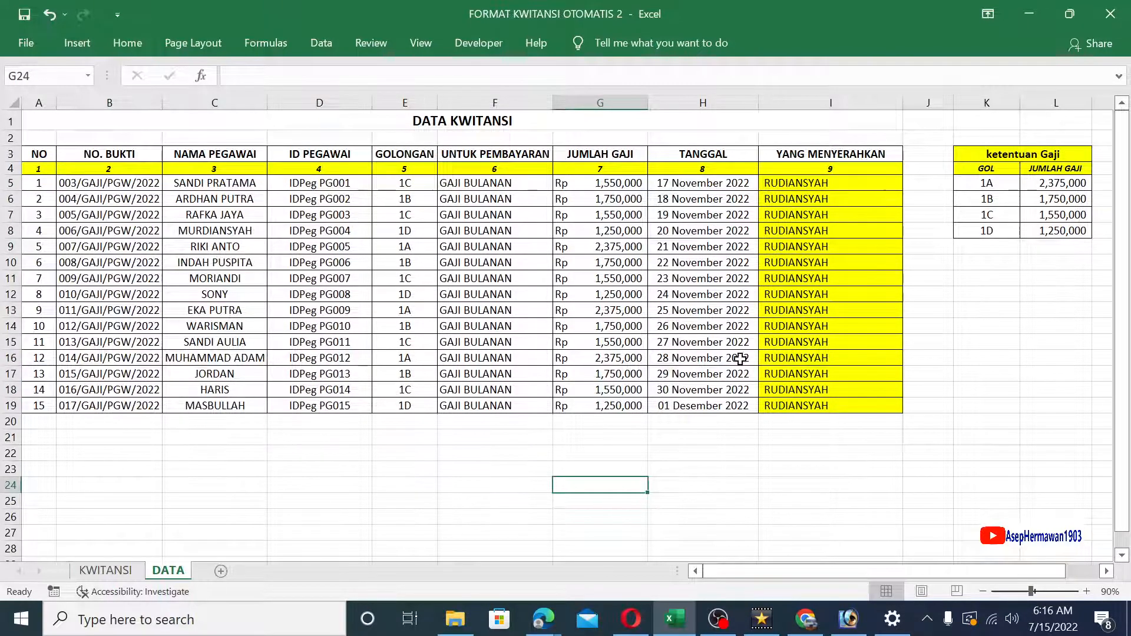
- Compare the empty NOMOR field in I3 on the KWITANSI sheet with the NO. BUKTI heading on the DATA sheet
click(135, 576)
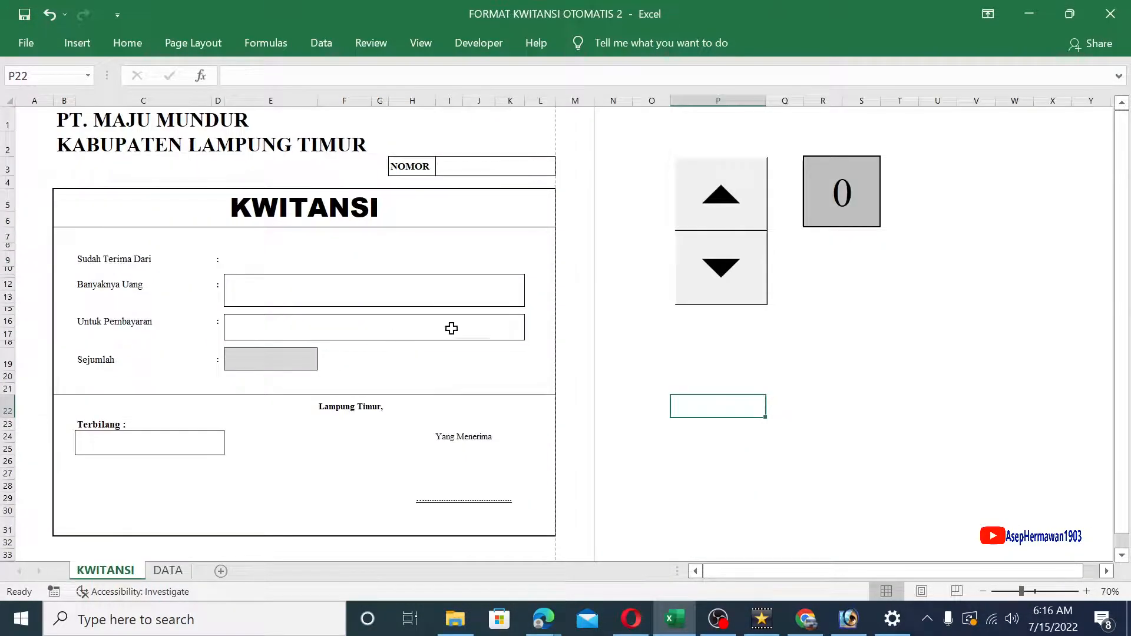
click(606, 295)
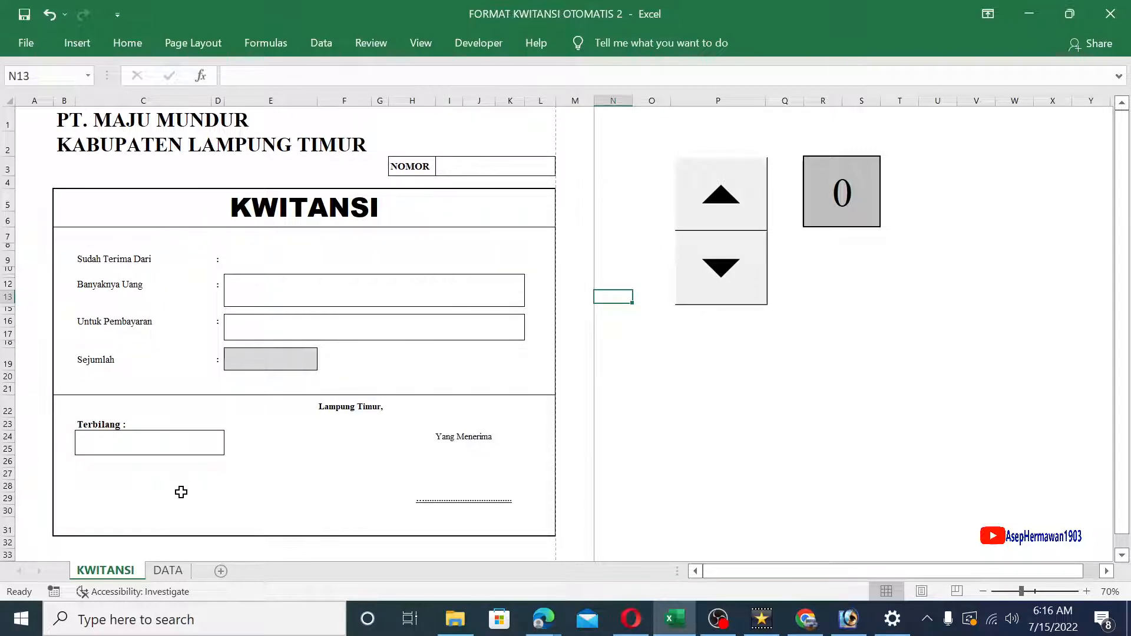
click(170, 573)
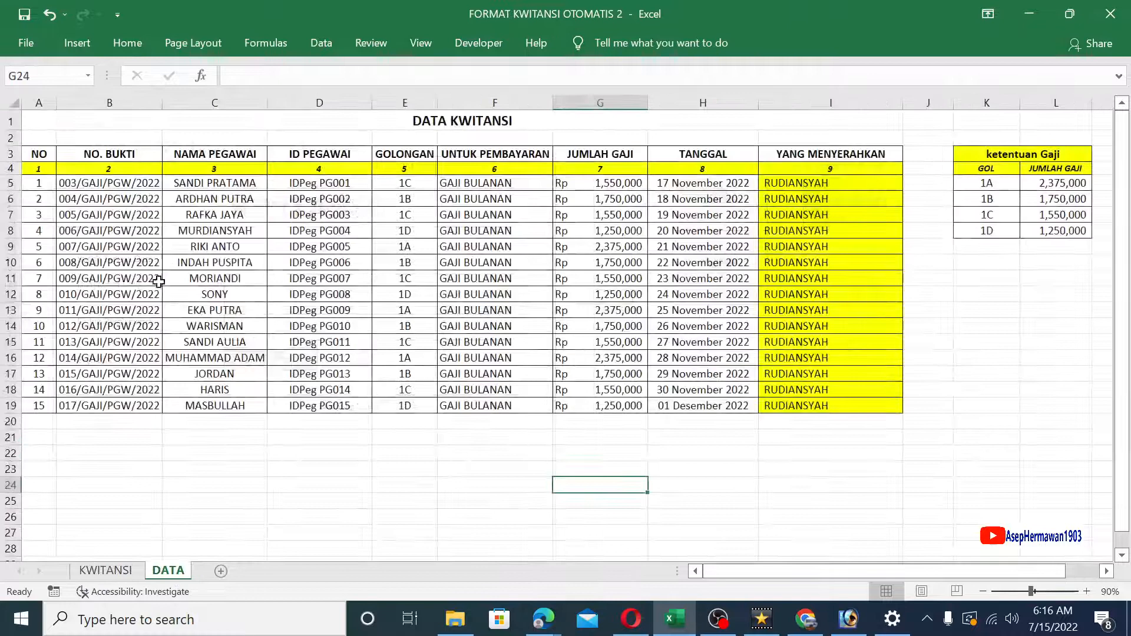
click(108, 154)
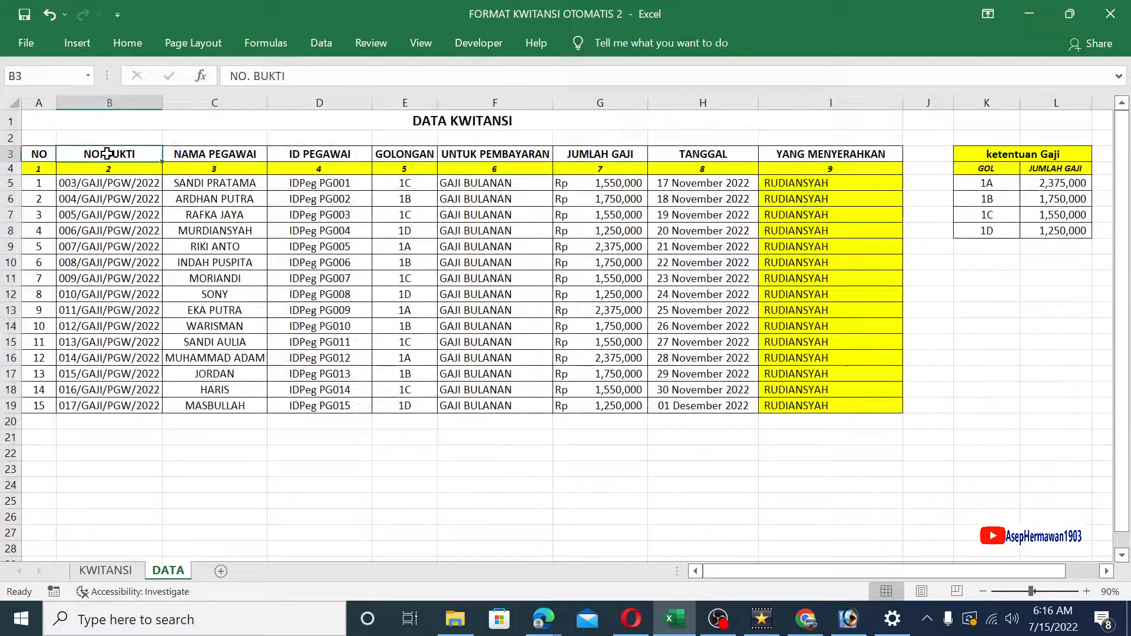
click(119, 571)
drag(462, 143, 513, 166)
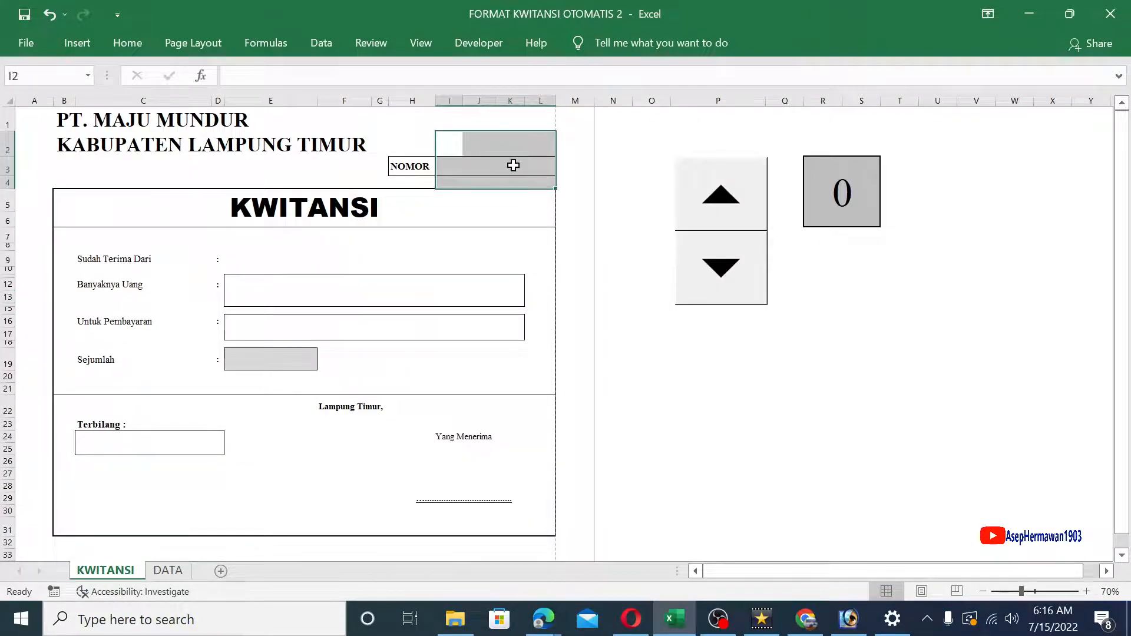
click(461, 164)
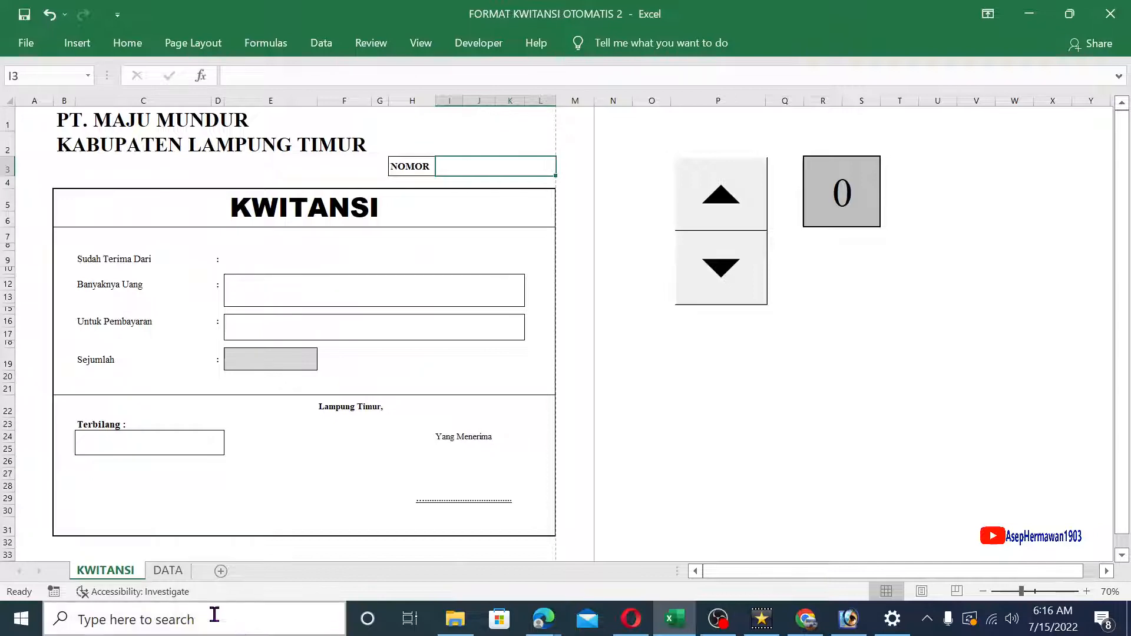
- Examine the NO. BUKTI entries in B5:B19 and the row numbers in A5:A19 on the DATA sheet
click(169, 579)
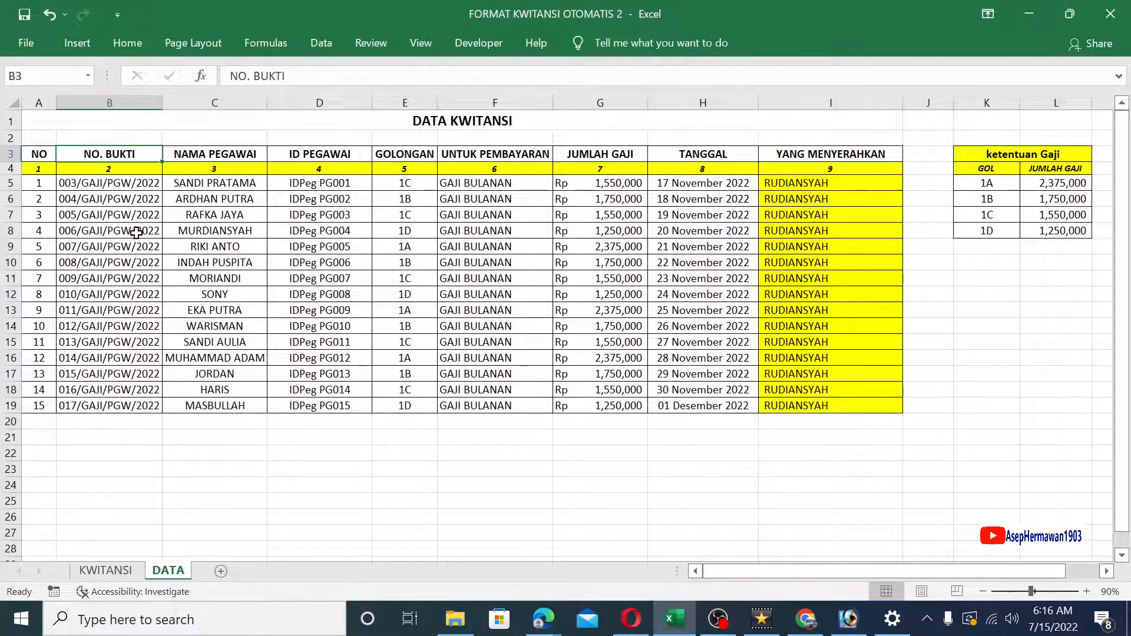
click(111, 101)
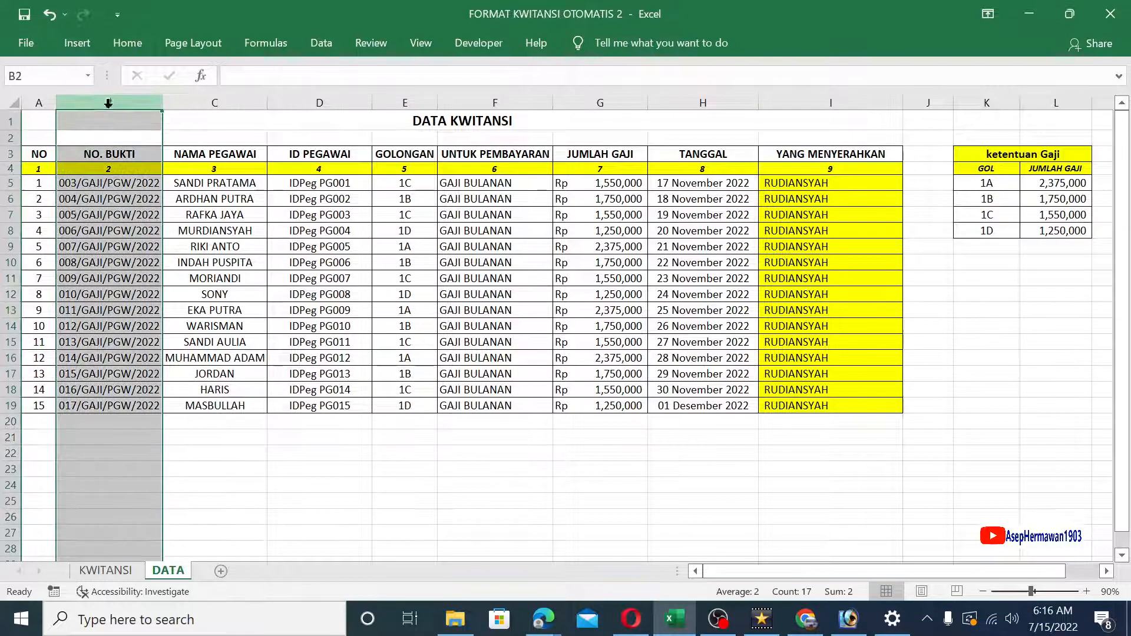
click(105, 187)
drag(102, 187, 106, 406)
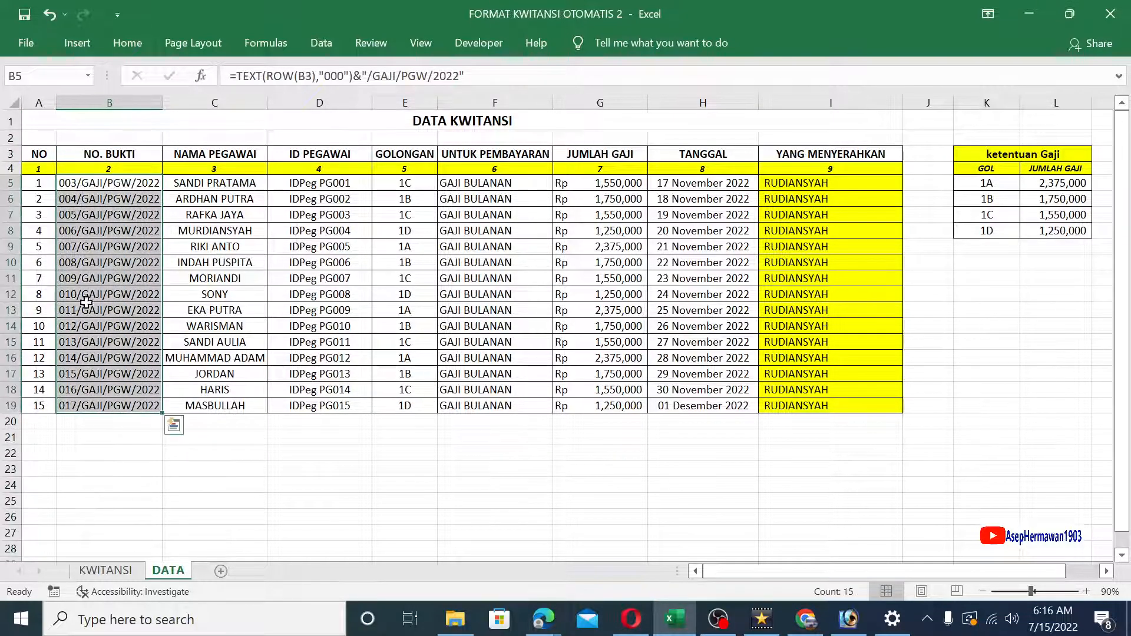
drag(42, 185, 39, 408)
drag(136, 182, 134, 406)
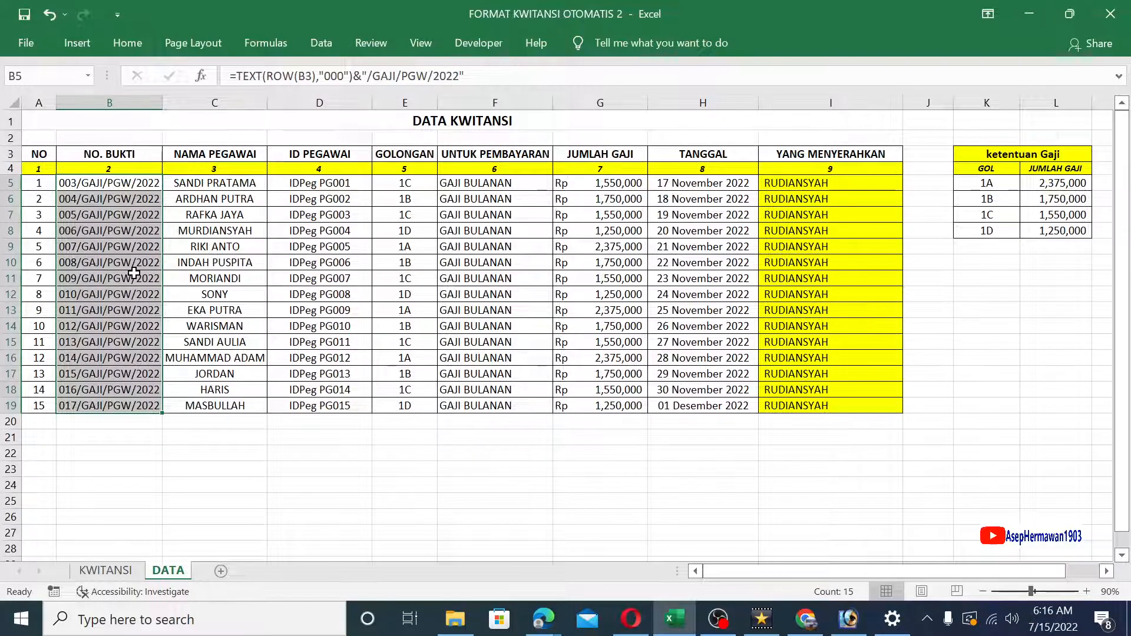
- Enter =VLOOKUP(R3,DATABASE,2,FALSE) in the NOMOR field I3 on the KWITANSI sheet
click(121, 573)
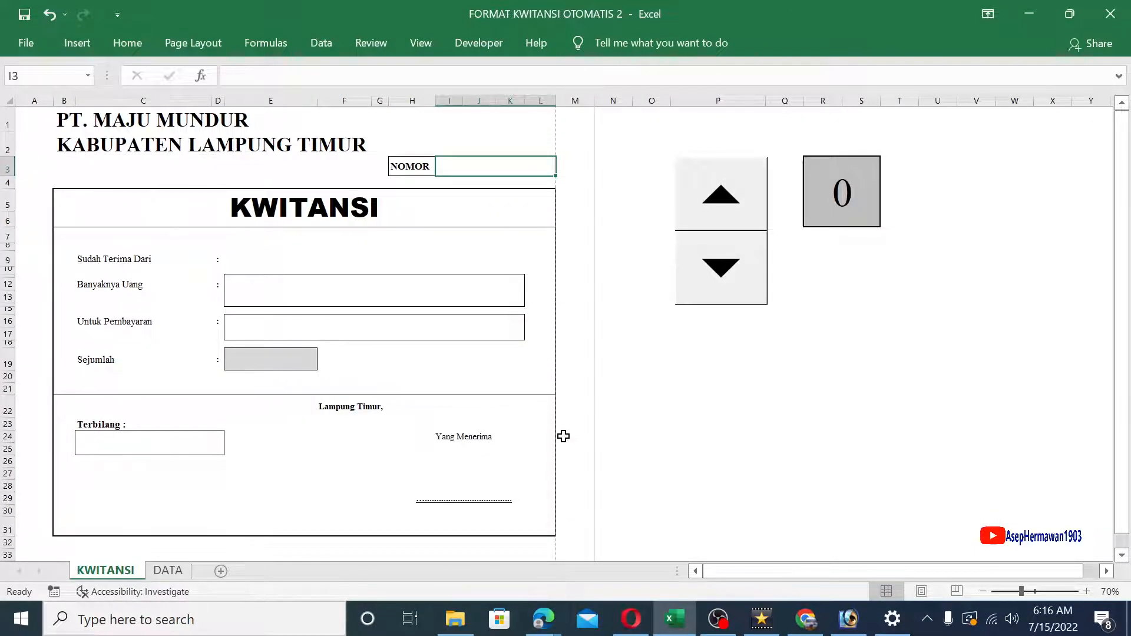
text(=)
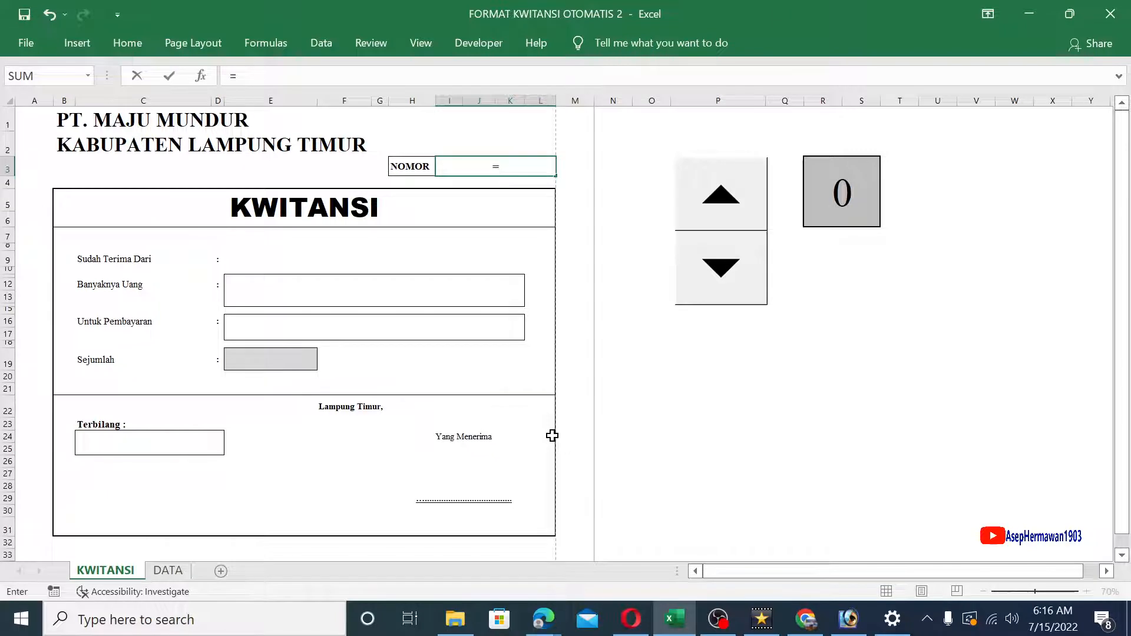
text(VLO)
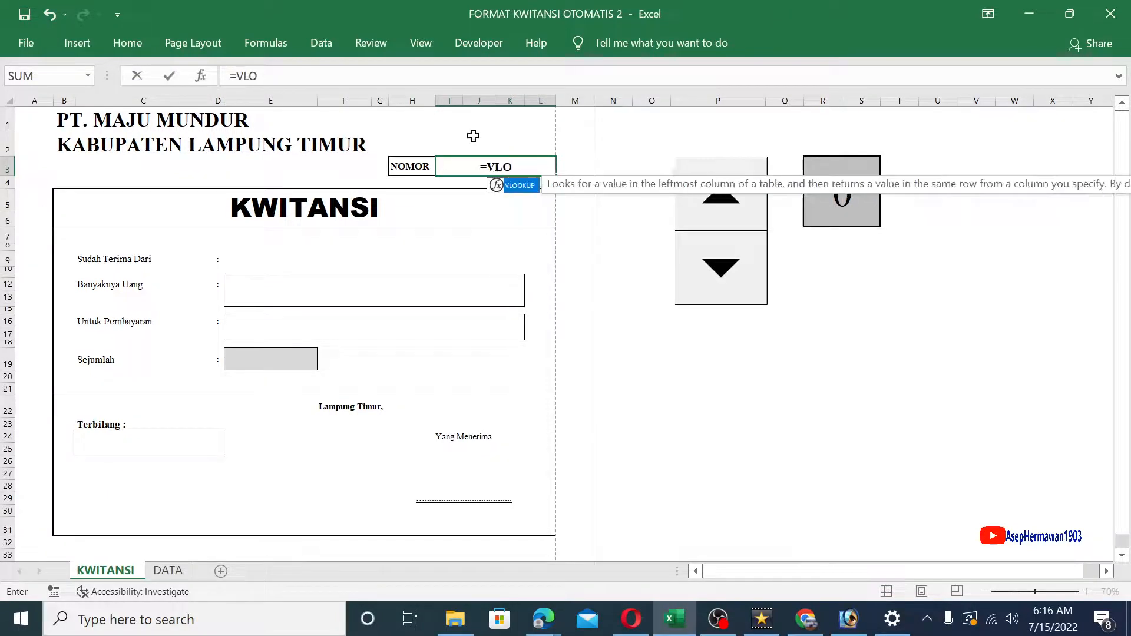
double_click(521, 185)
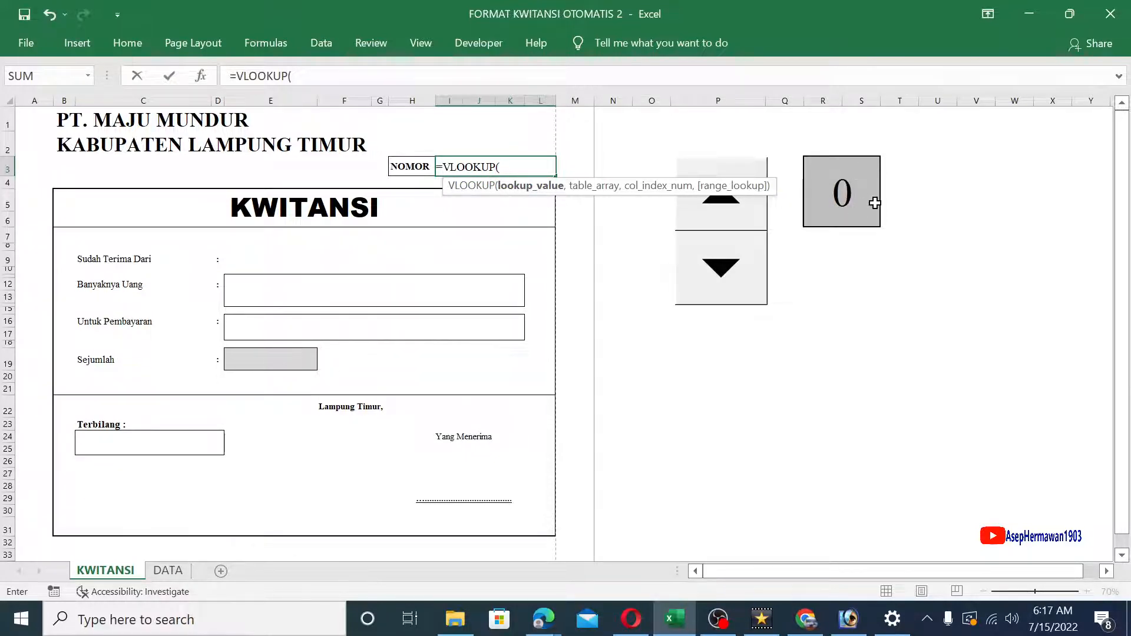
click(837, 189)
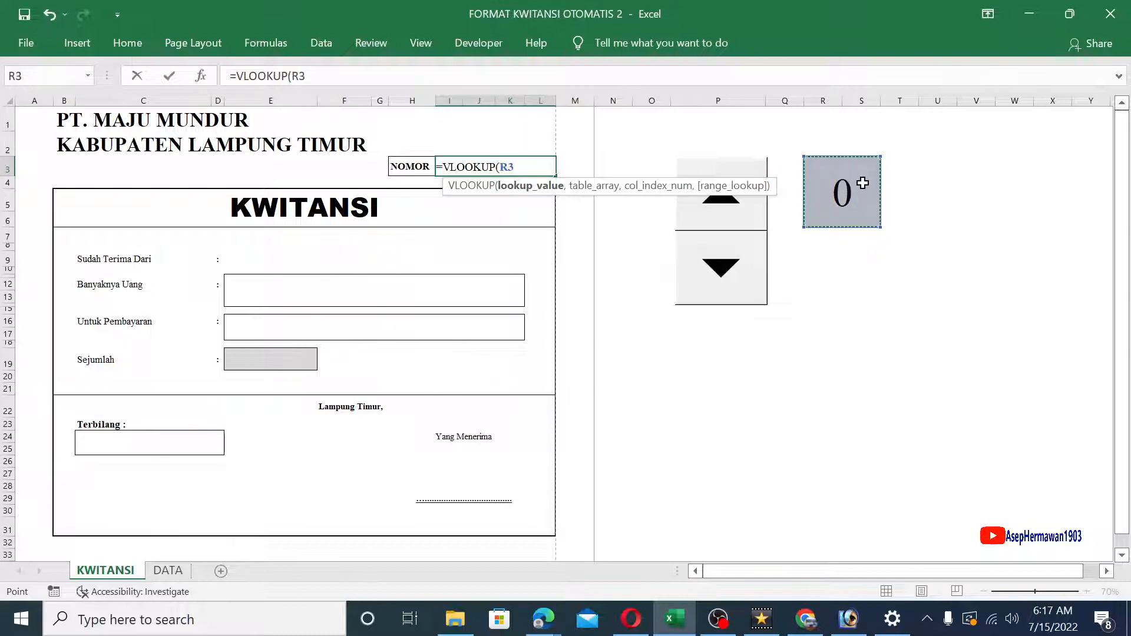
text(,)
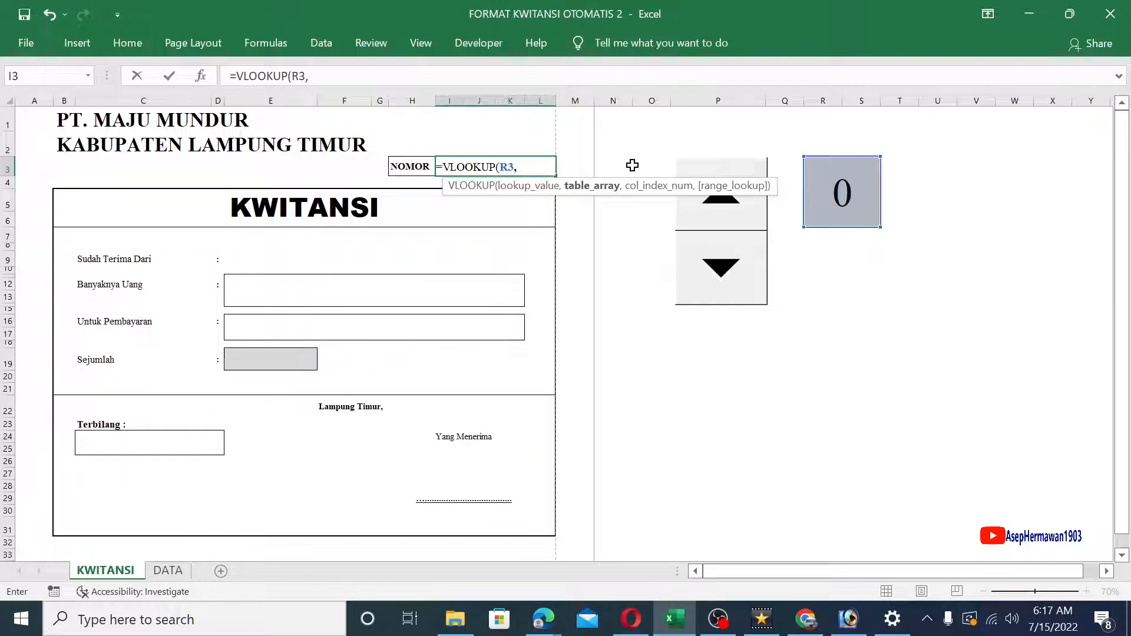
text(DATA)
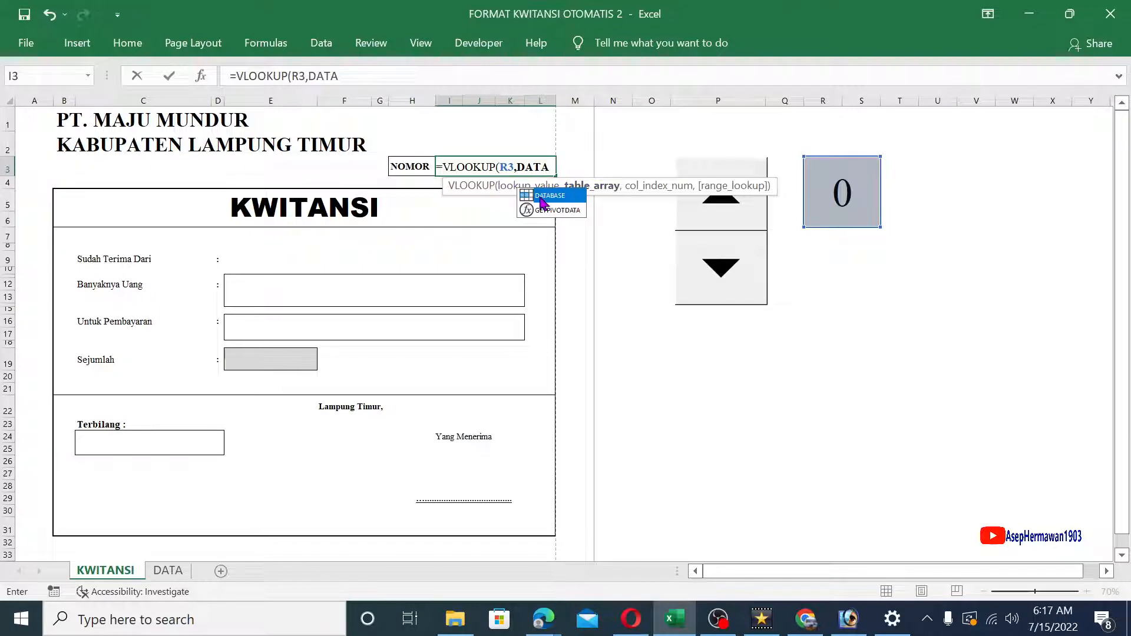
click(540, 196)
double_click(540, 197)
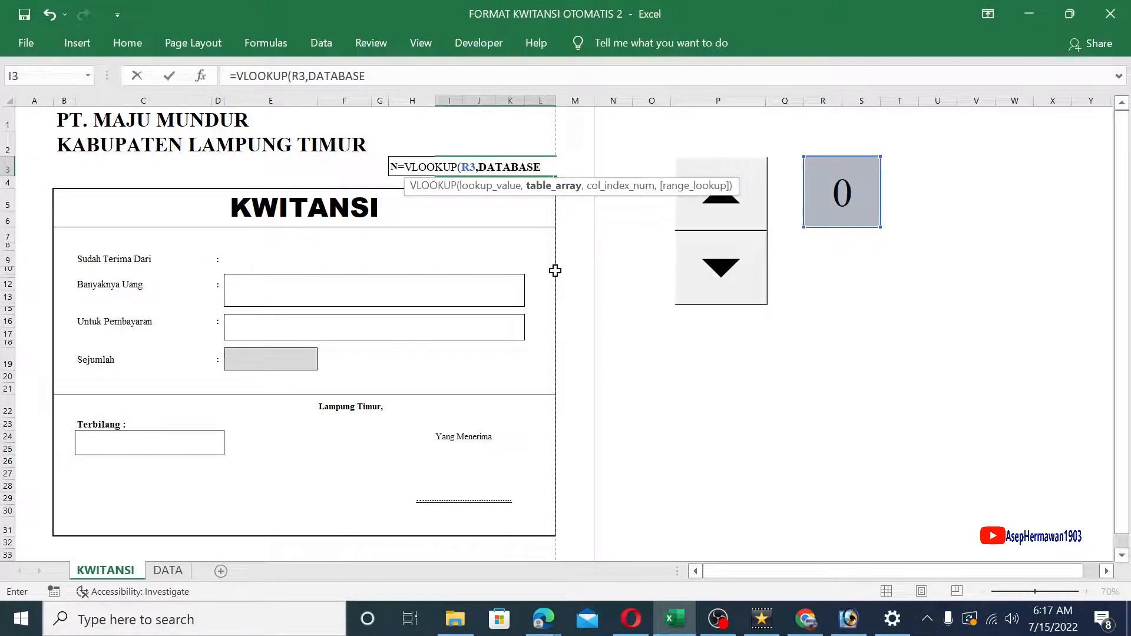
text(,2)
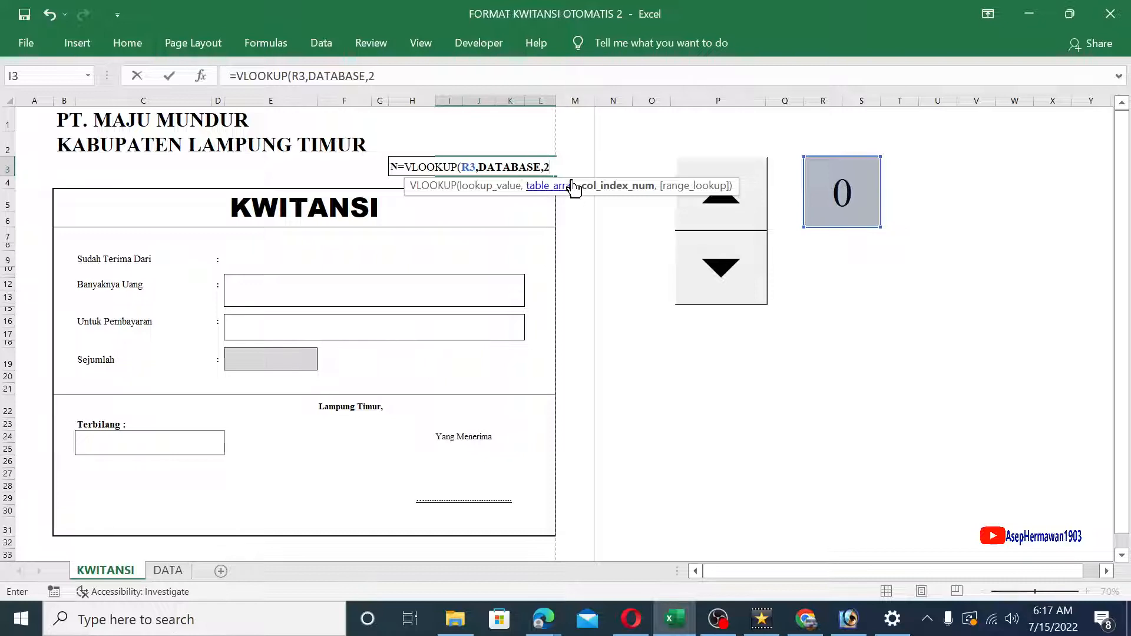
text(,)
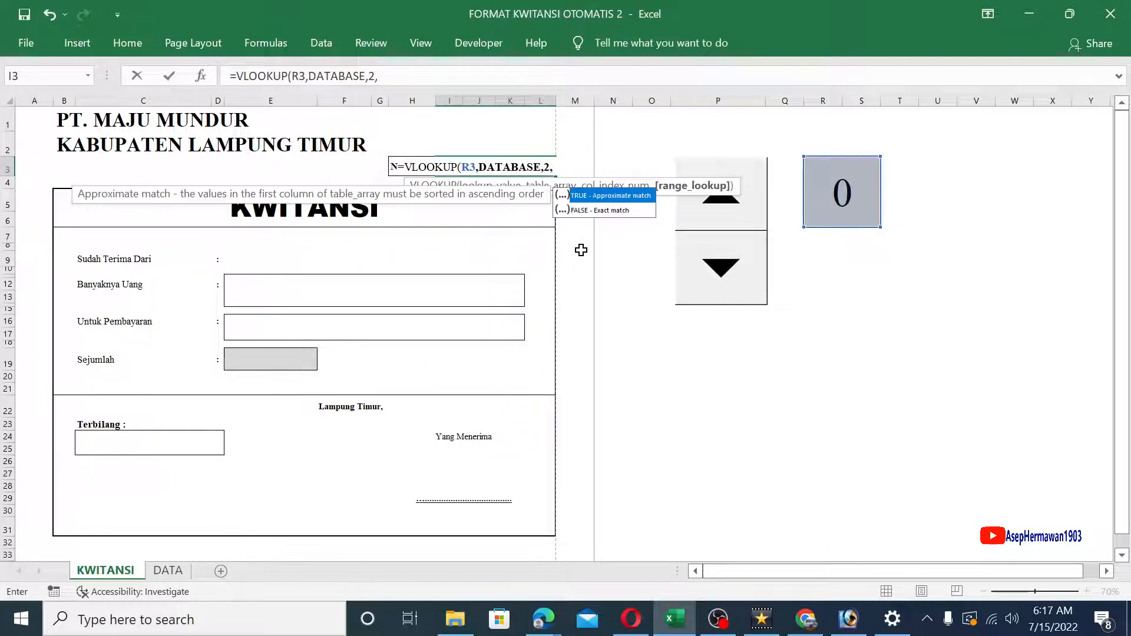
double_click(579, 212)
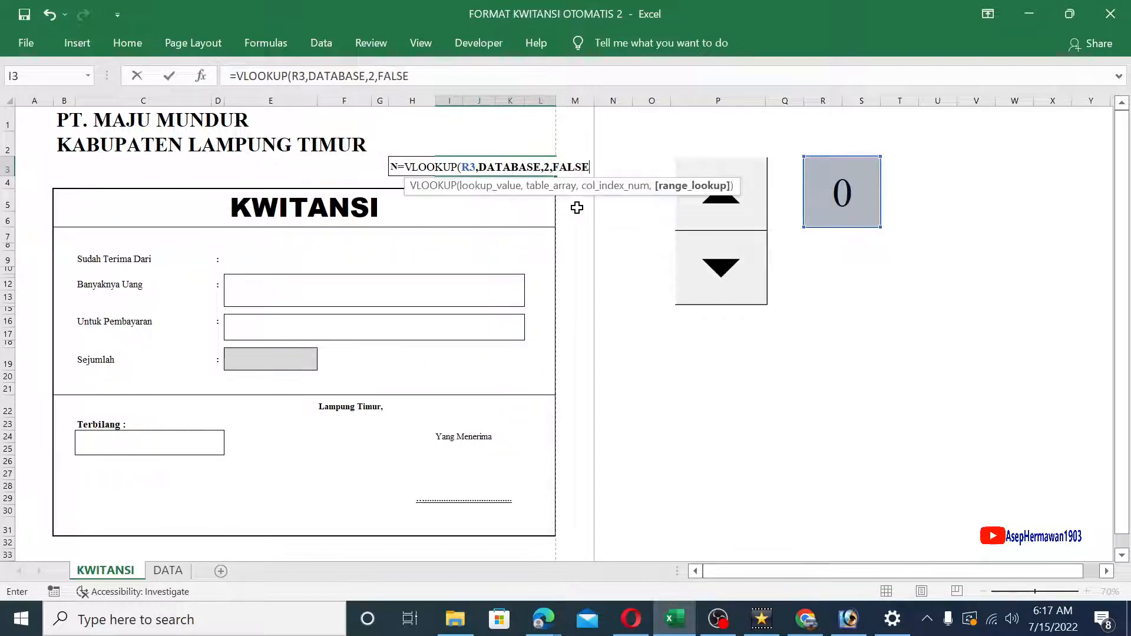
text())
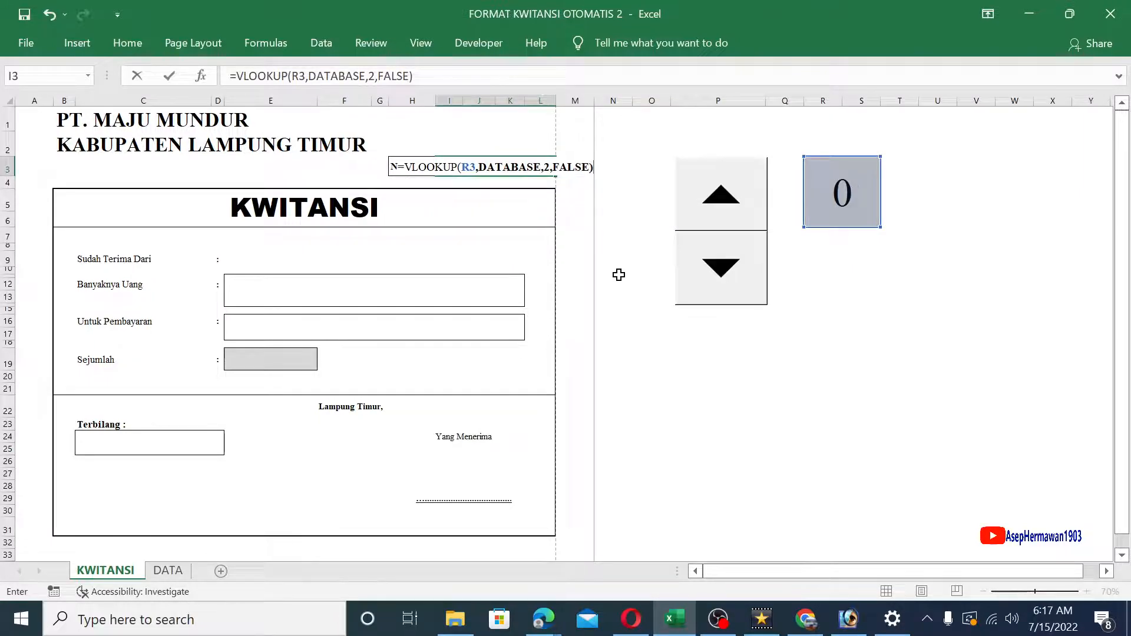
key(Return)
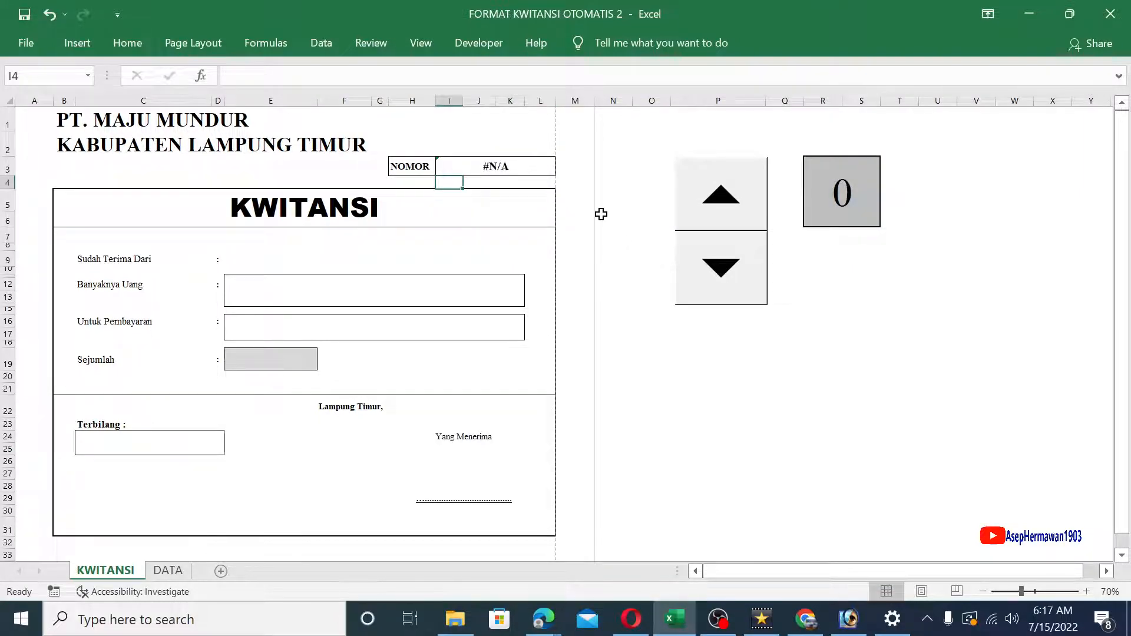
- Check the NOMOR formula in I3 and review the lookup numbers in the DATA sheet's NO column from A5 to A19
click(502, 172)
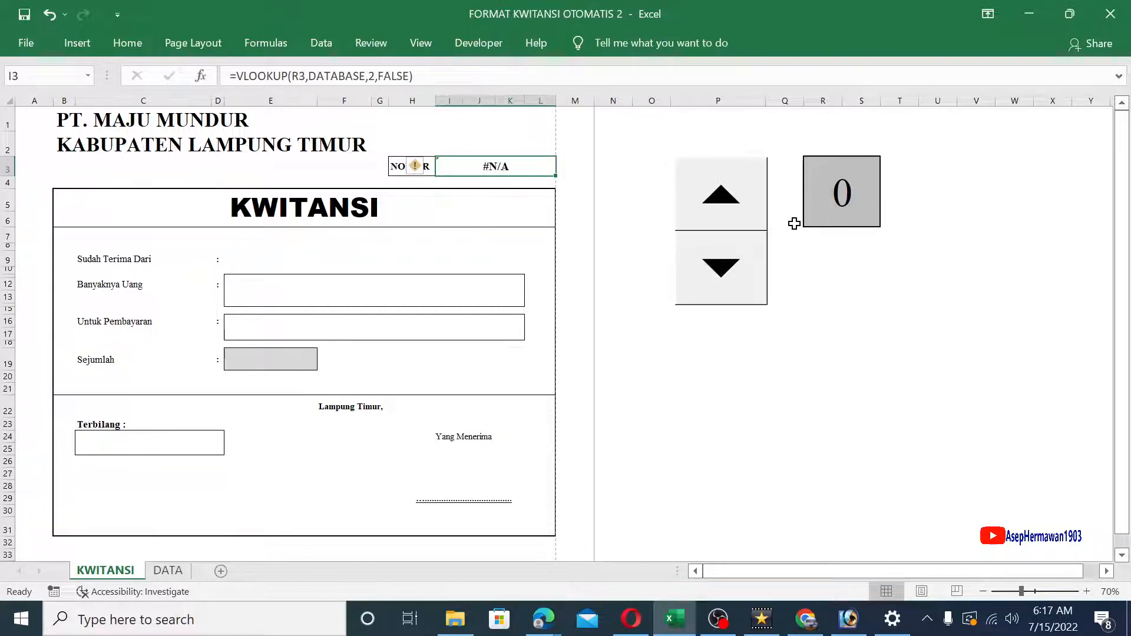
click(171, 571)
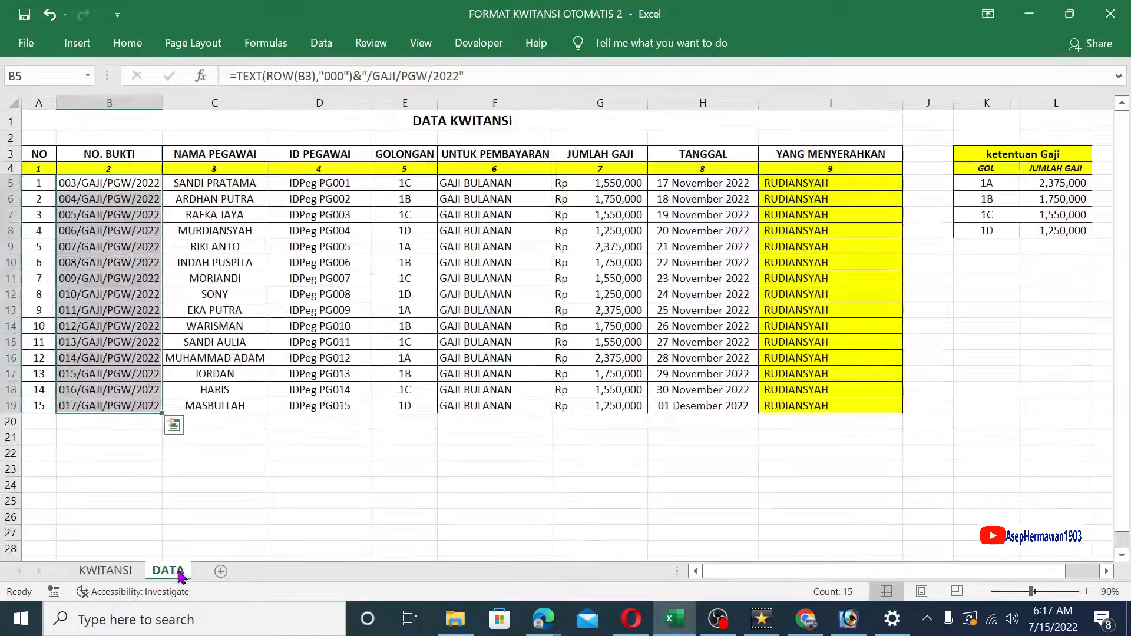
click(40, 188)
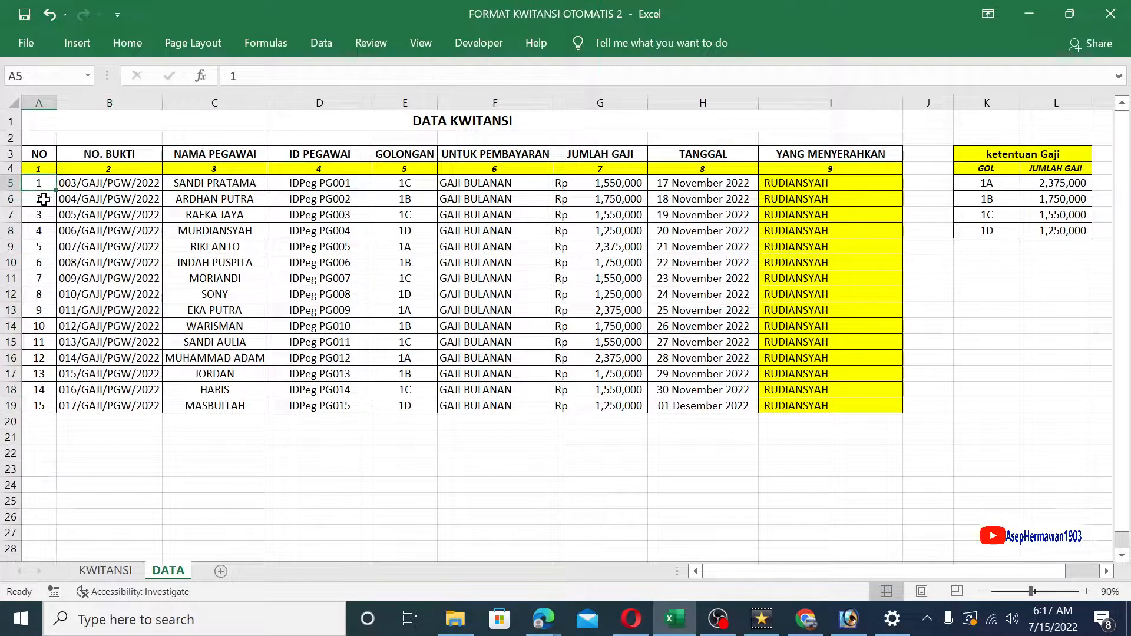
click(43, 199)
click(43, 216)
click(42, 406)
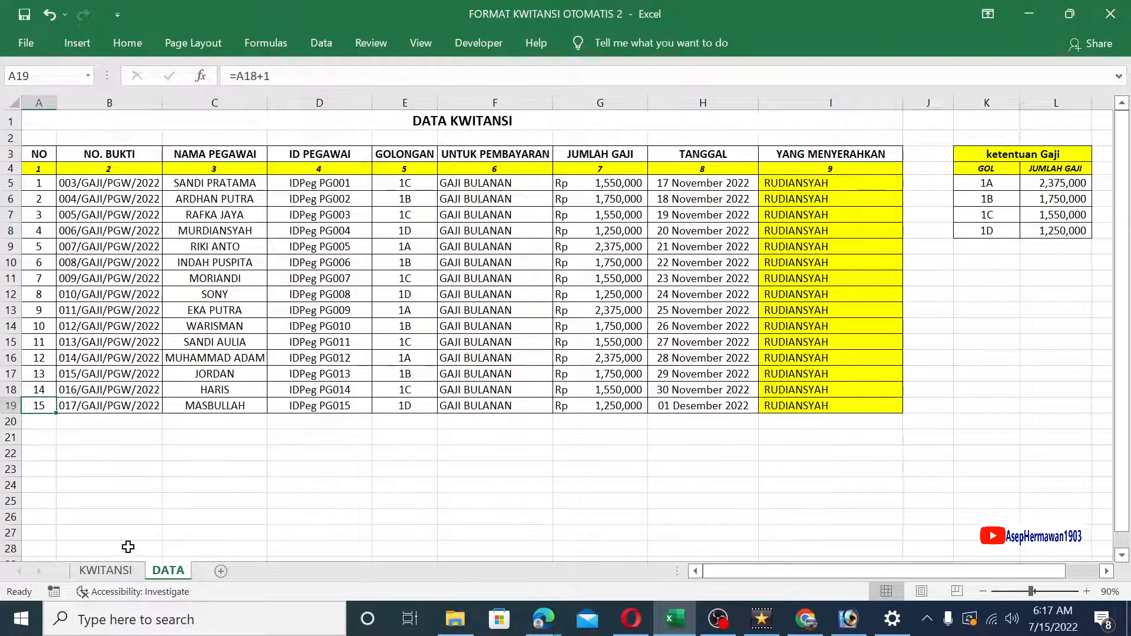
- Wrap the NOMOR formula in I3 on the KWITANSI sheet in IFERROR, making it =IFERROR(VLOOKUP(R3,DATABASE,2,FALSE),"")
click(106, 570)
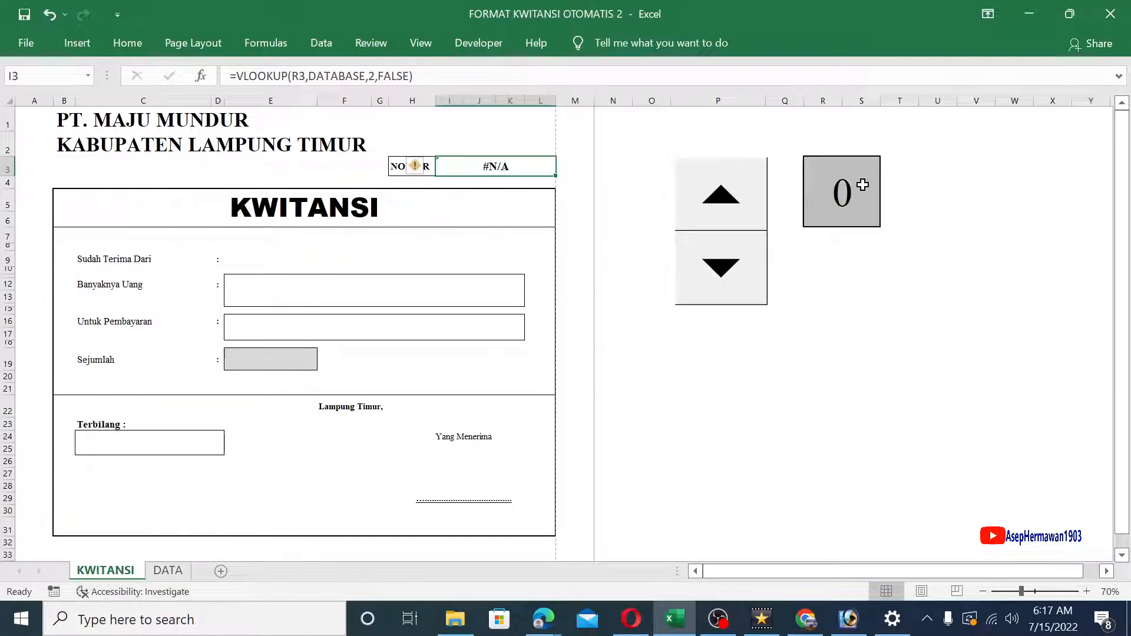
double_click(492, 167)
click(396, 168)
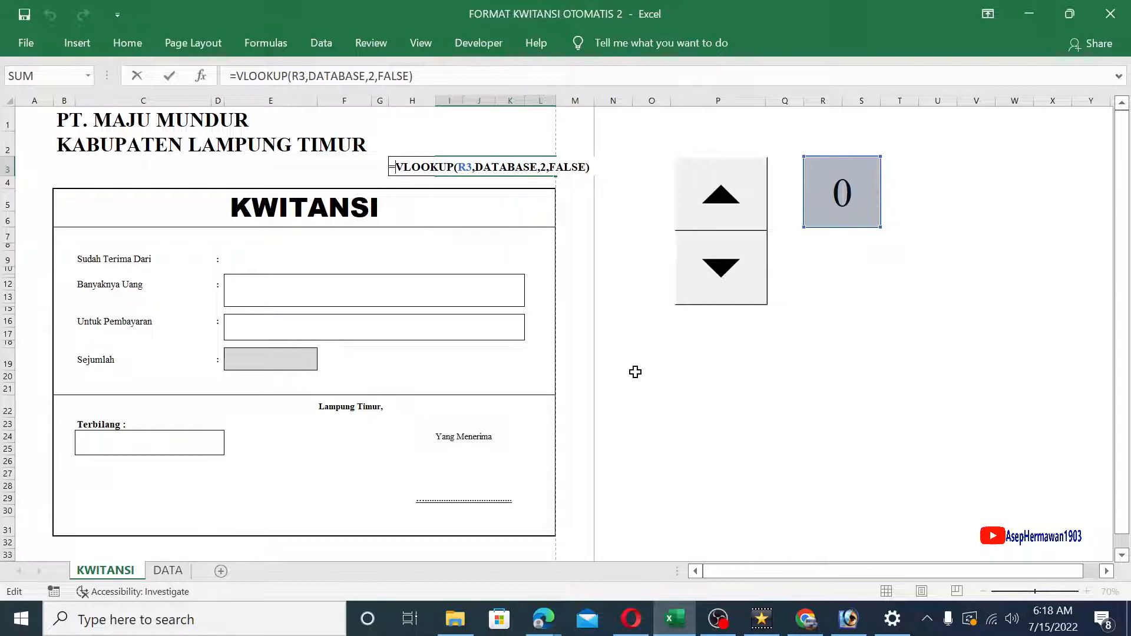
text(IF)
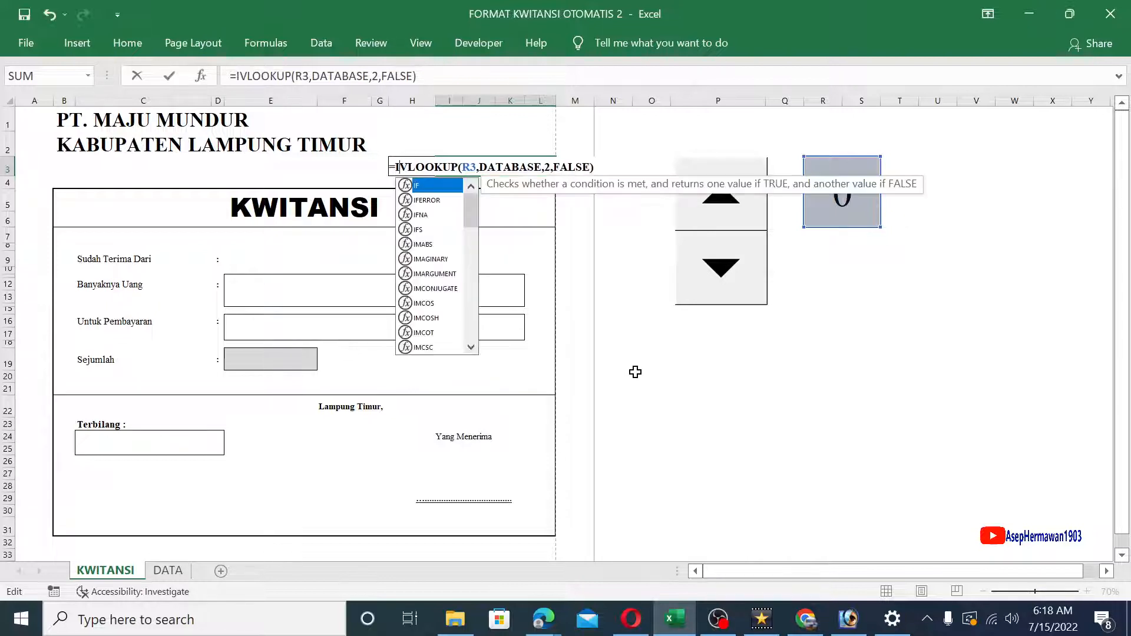
double_click(423, 201)
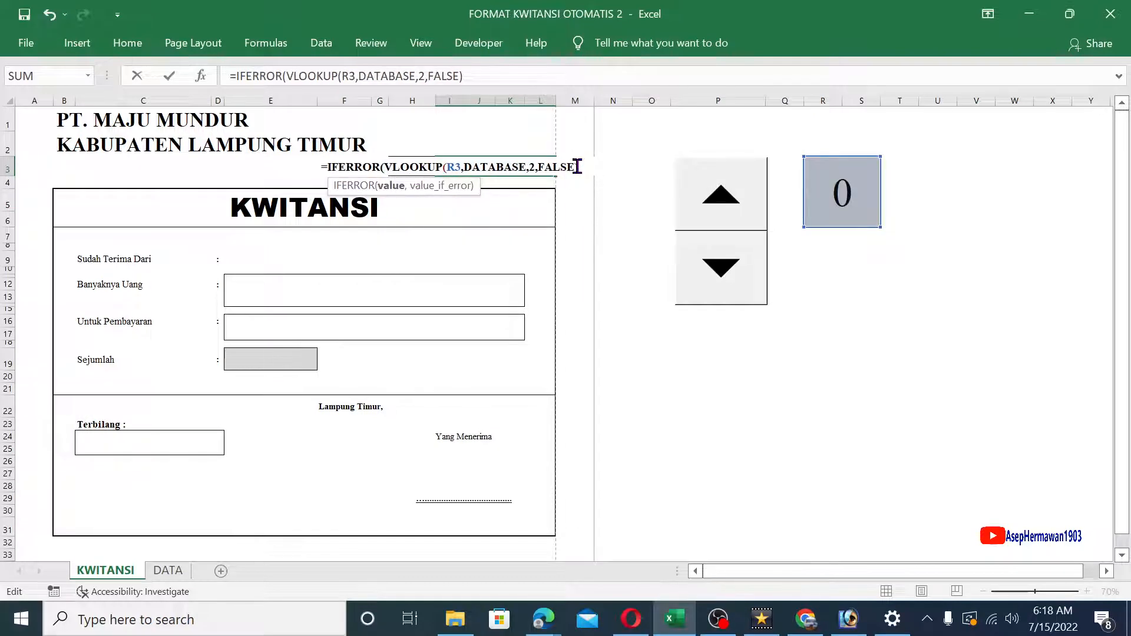
text(,)
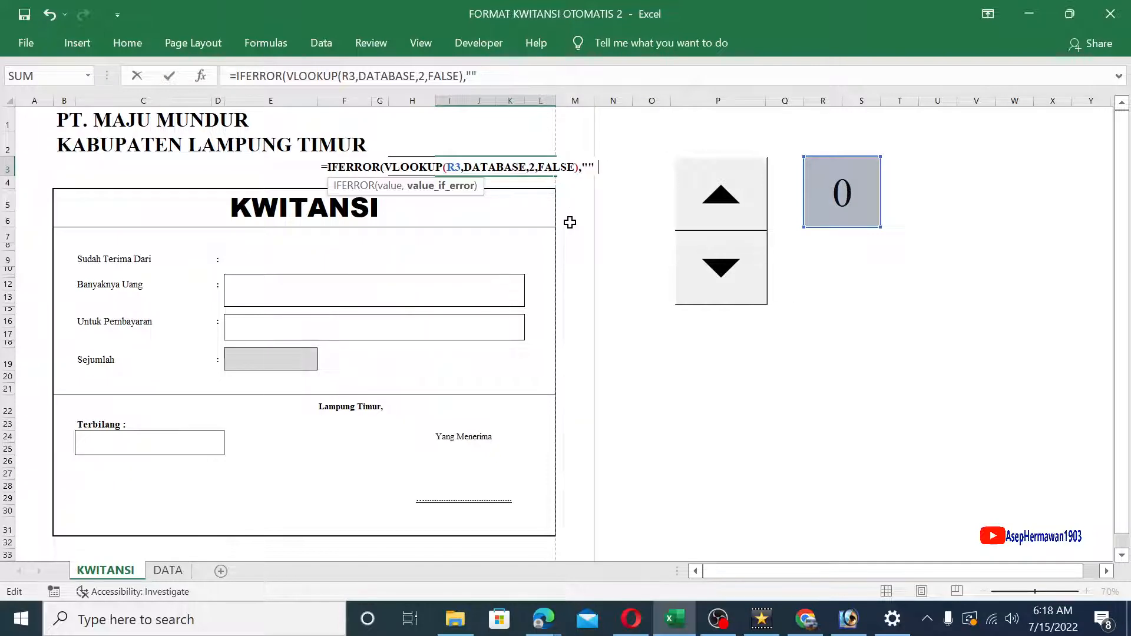
text())
key(Return)
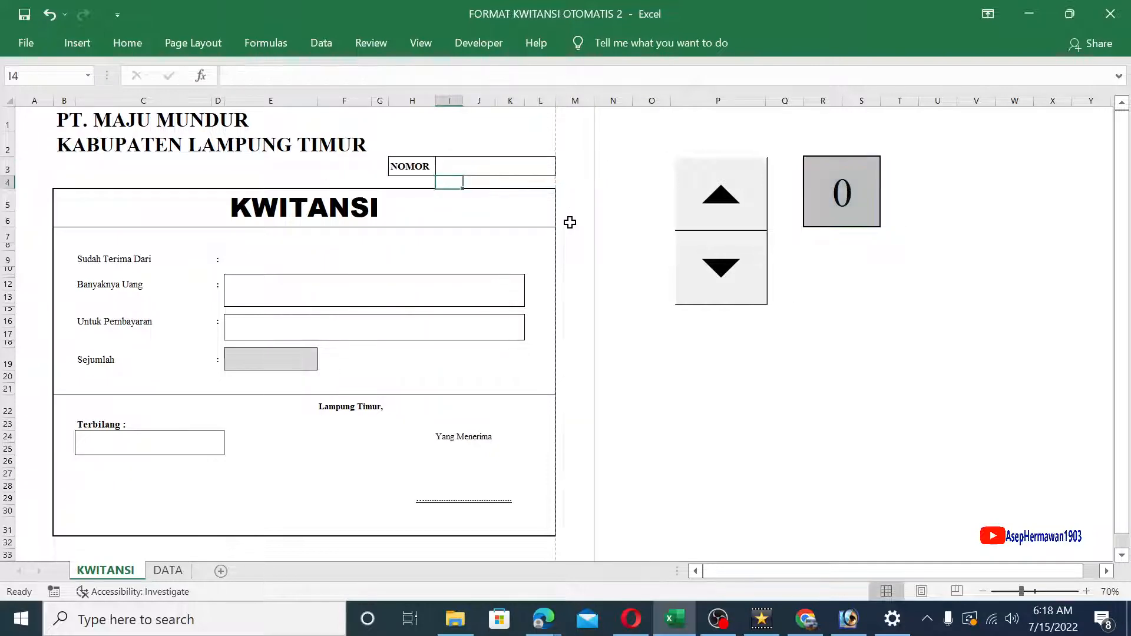
- Check the NOMOR formula in I3 against the first number in the NO column, A5 on the DATA sheet
click(521, 168)
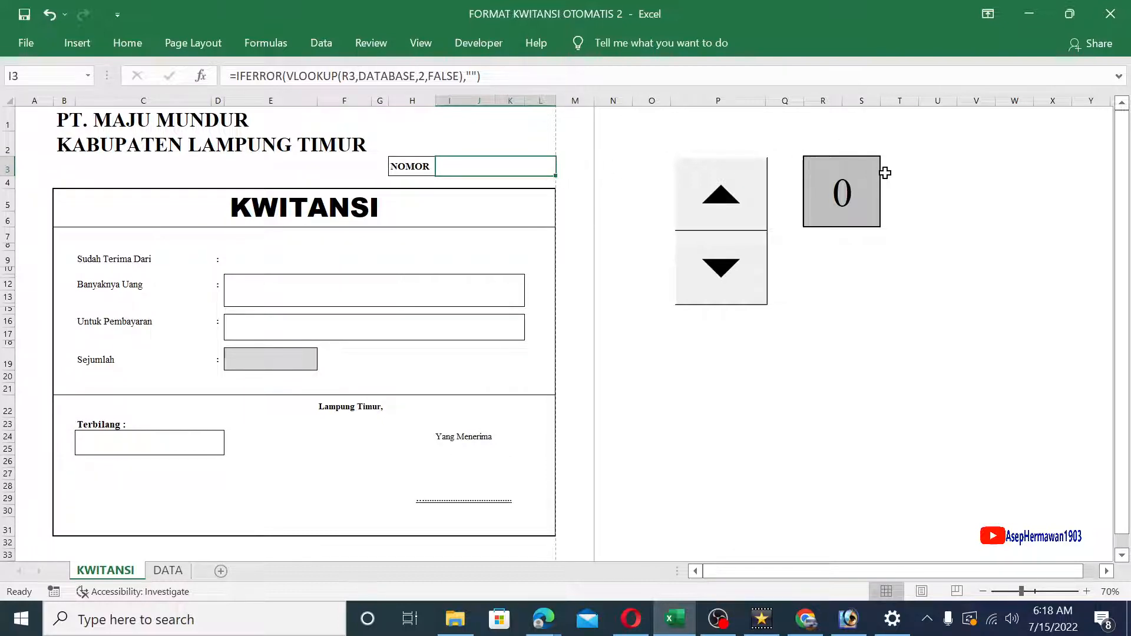
click(168, 570)
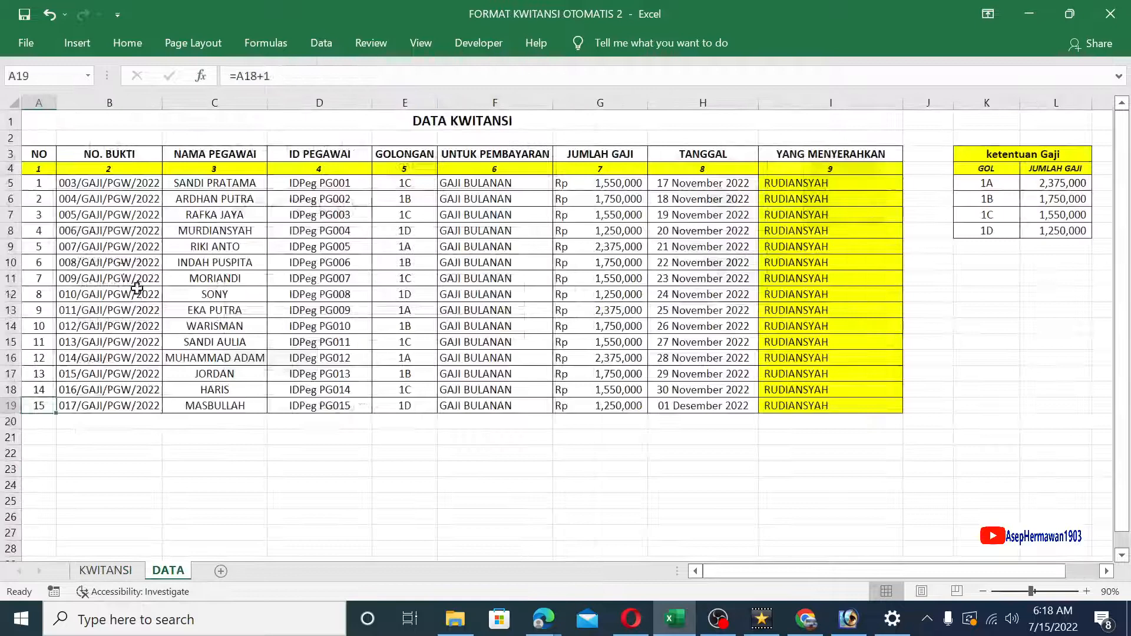
click(39, 187)
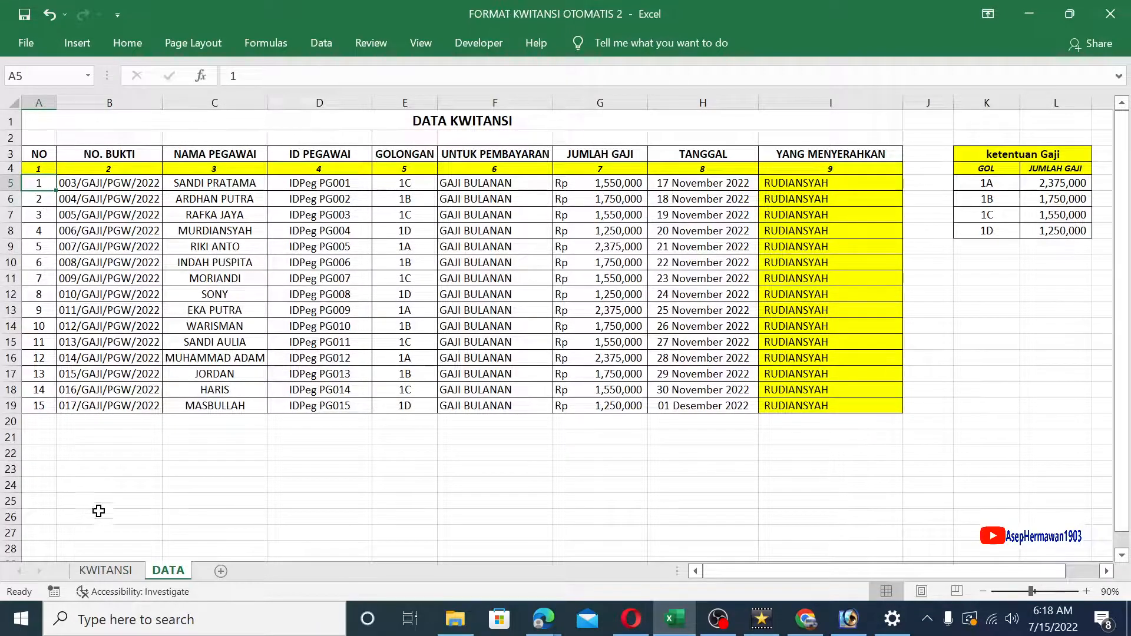
click(106, 572)
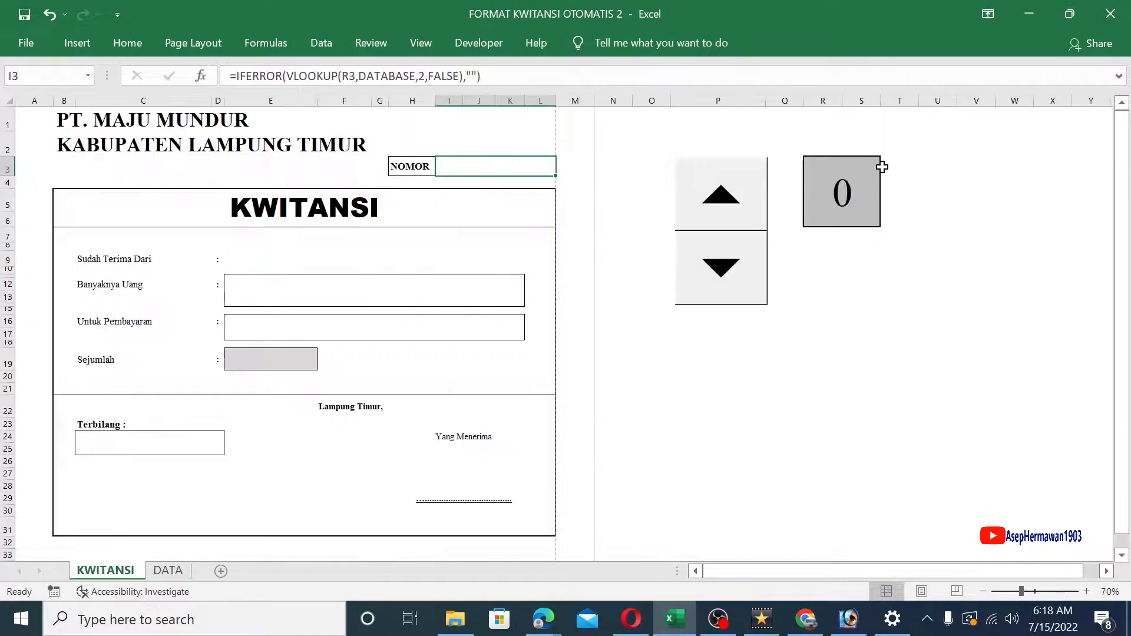
click(620, 165)
click(518, 166)
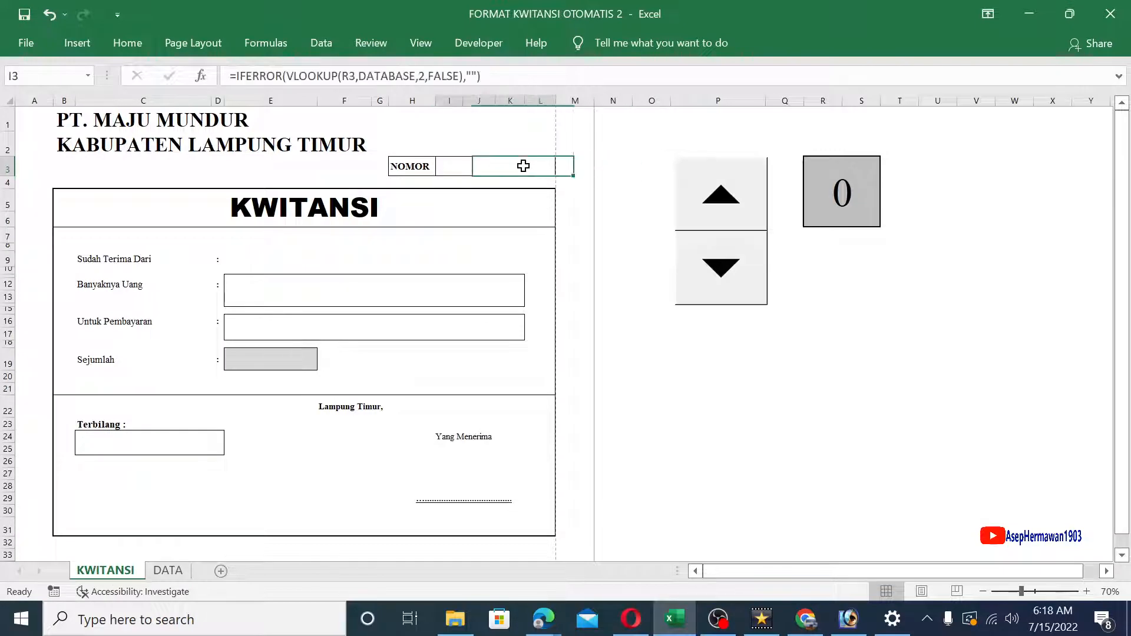
click(628, 155)
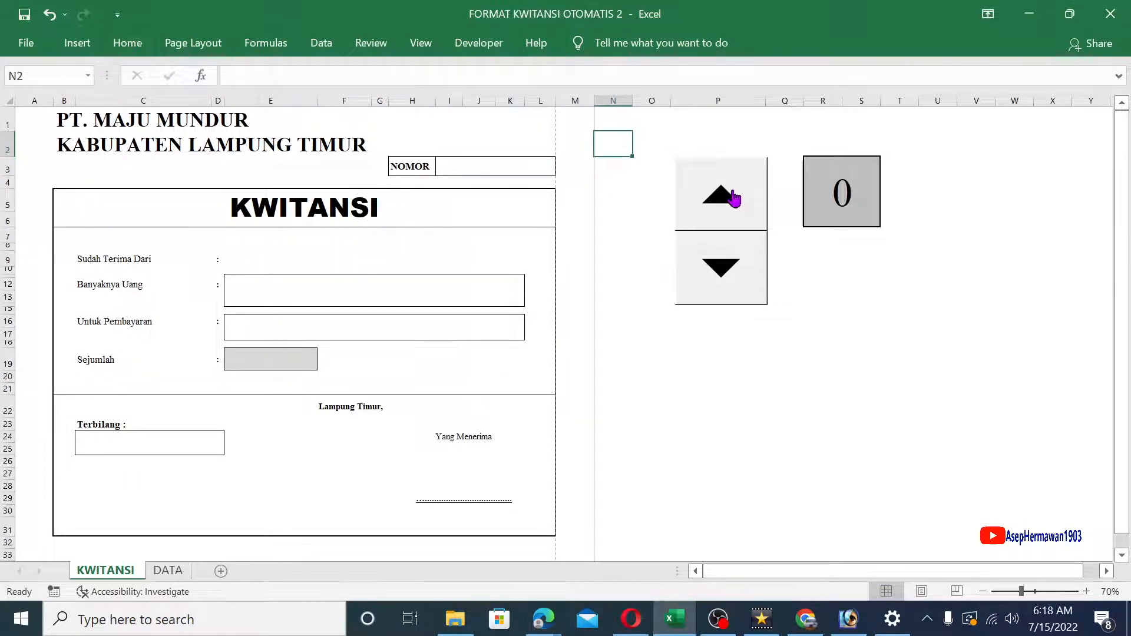
- Raise the R3 counter to 12 with the spin button to test the NOMOR lookup in I3
click(725, 198)
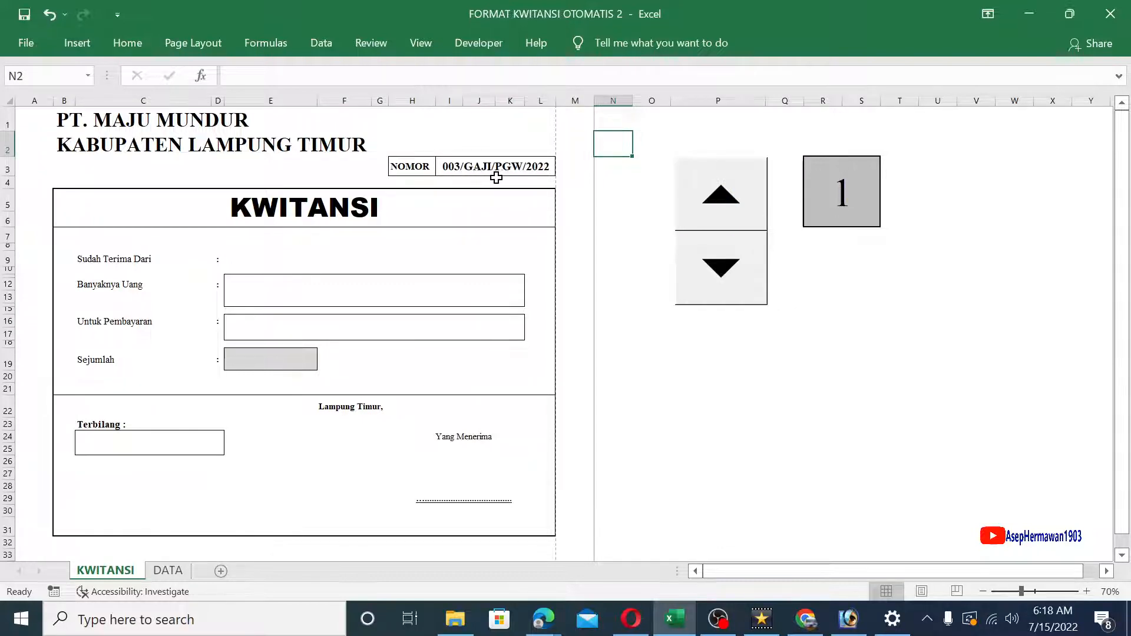
click(719, 194)
click(707, 213)
click(716, 214)
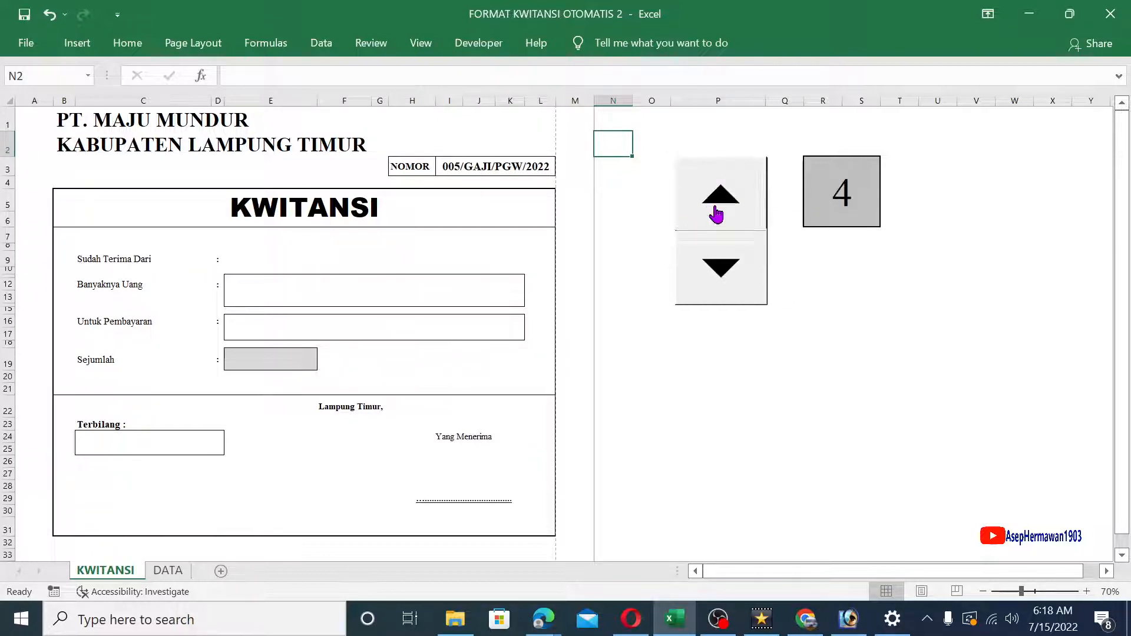
click(717, 214)
click(717, 214)
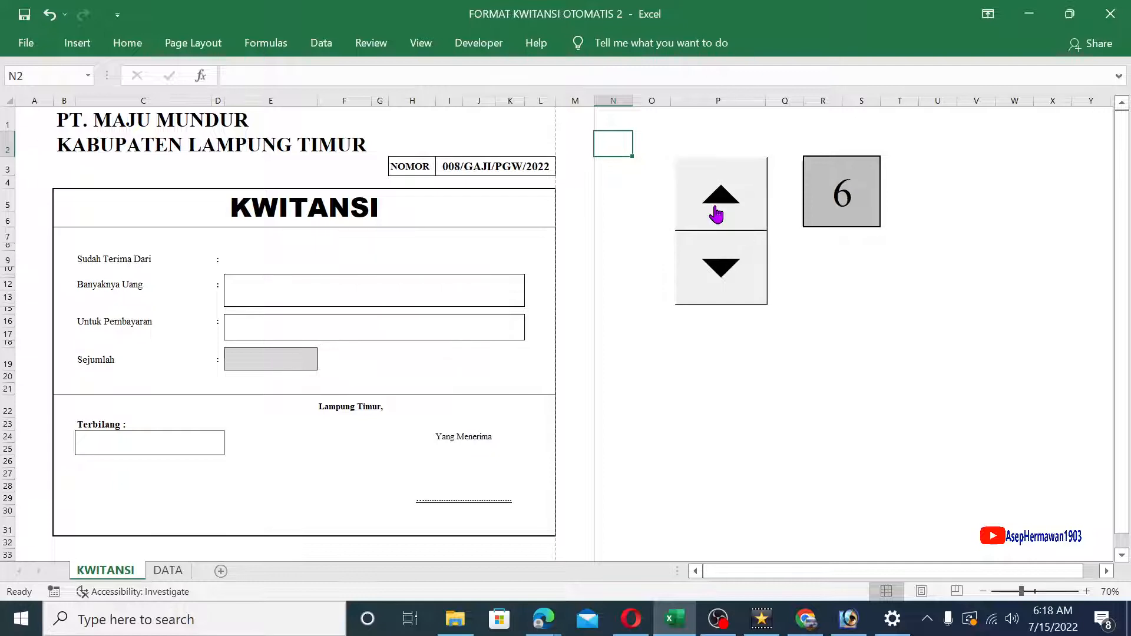
click(717, 214)
click(716, 214)
click(716, 213)
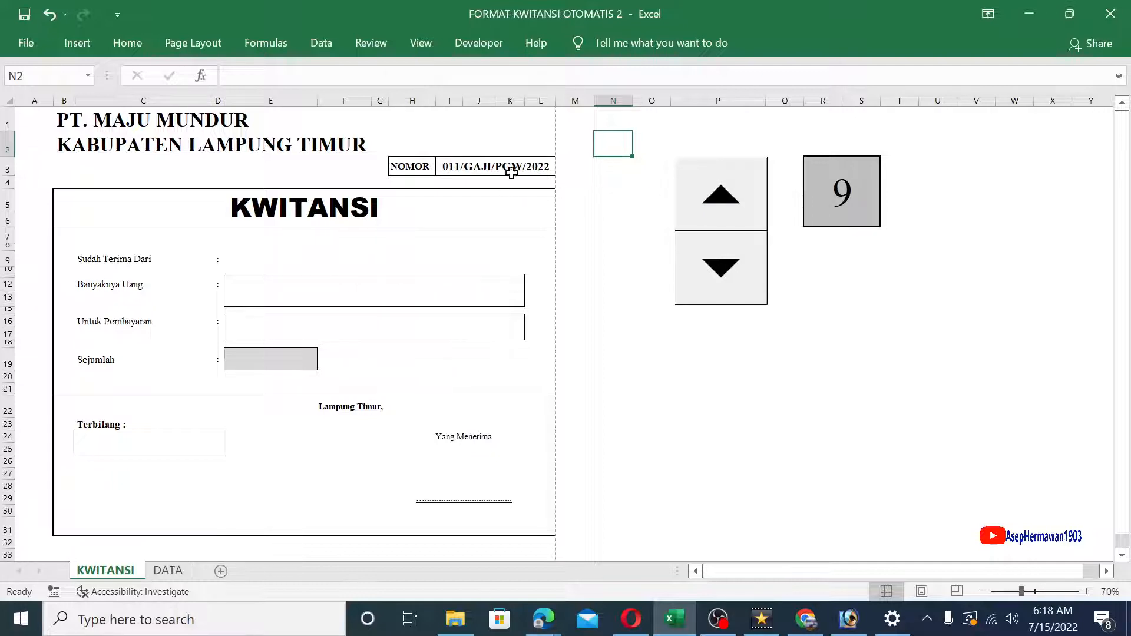
click(720, 201)
click(720, 200)
click(720, 200)
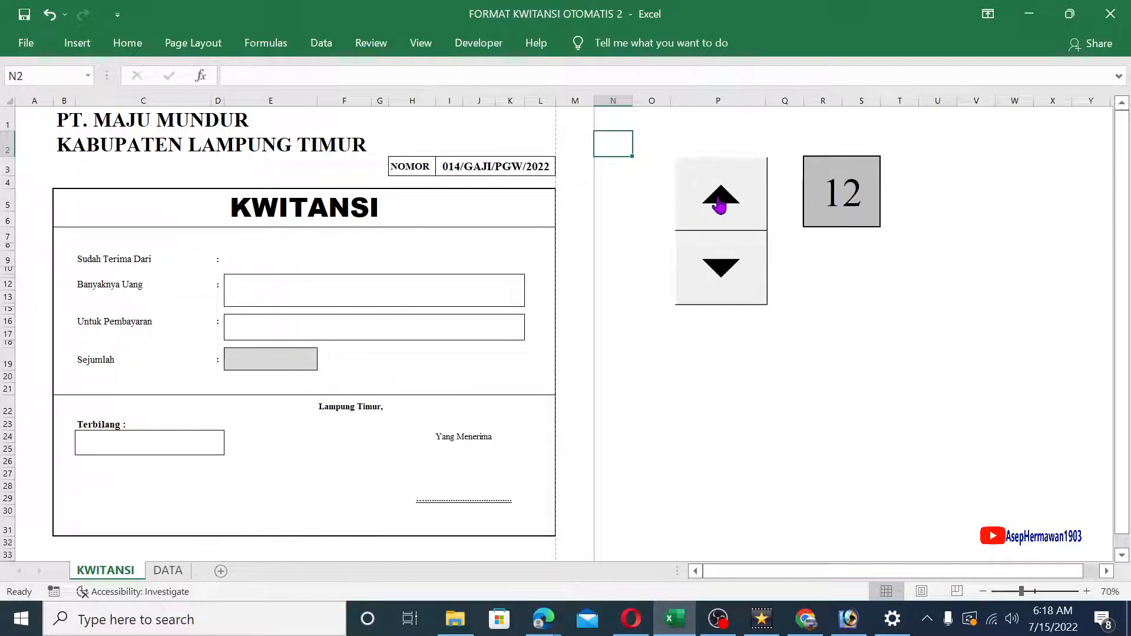
- Lower the R3 counter back to 0 with the spin button and check the NOMOR field in I3
click(726, 268)
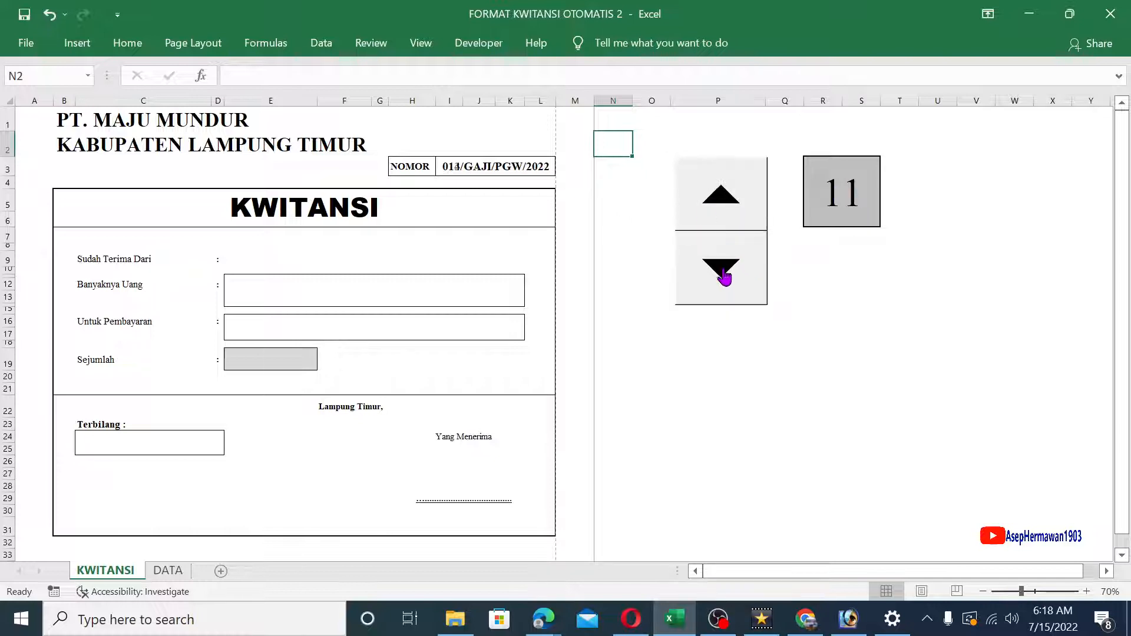
click(722, 274)
click(722, 274)
click(722, 274)
click(723, 276)
click(723, 276)
click(722, 275)
click(722, 276)
click(722, 276)
click(723, 275)
click(722, 275)
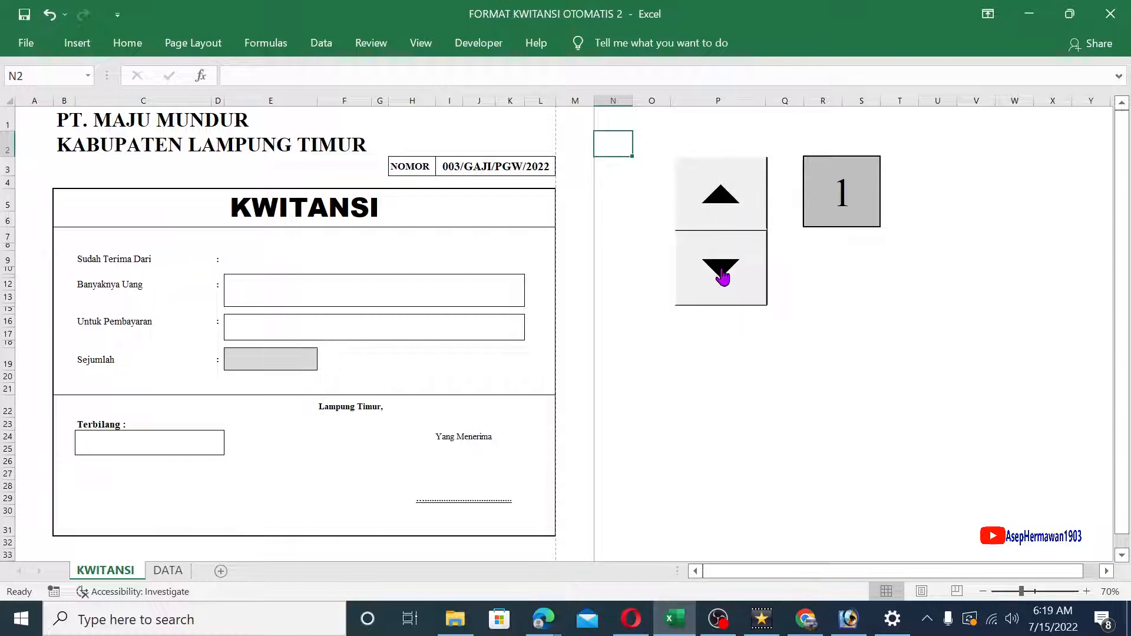
click(722, 275)
click(596, 217)
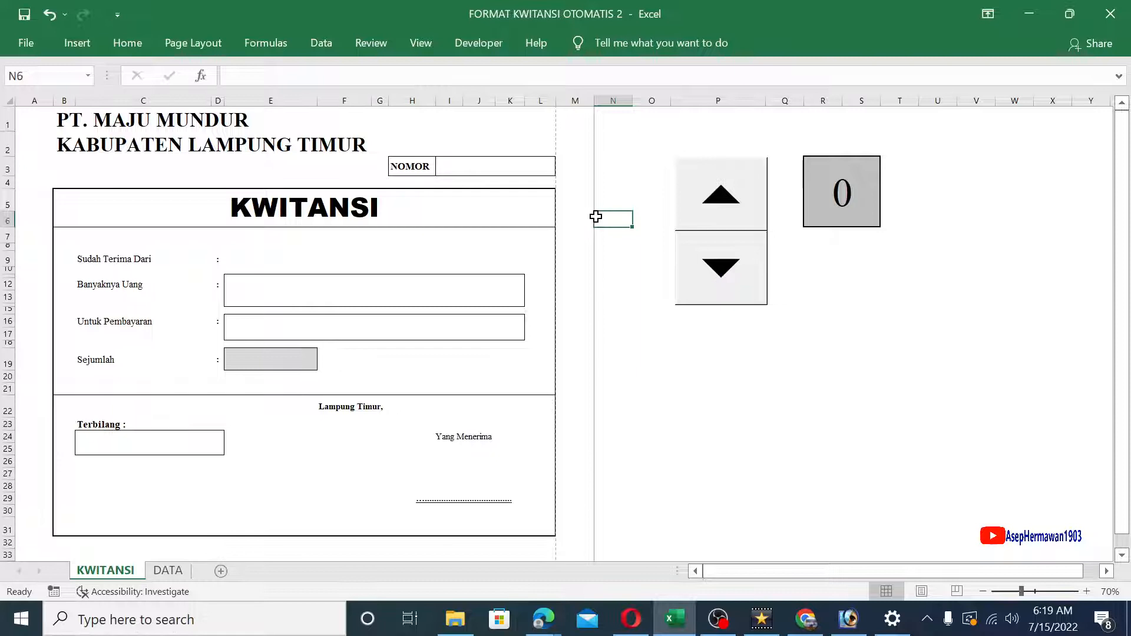
click(515, 171)
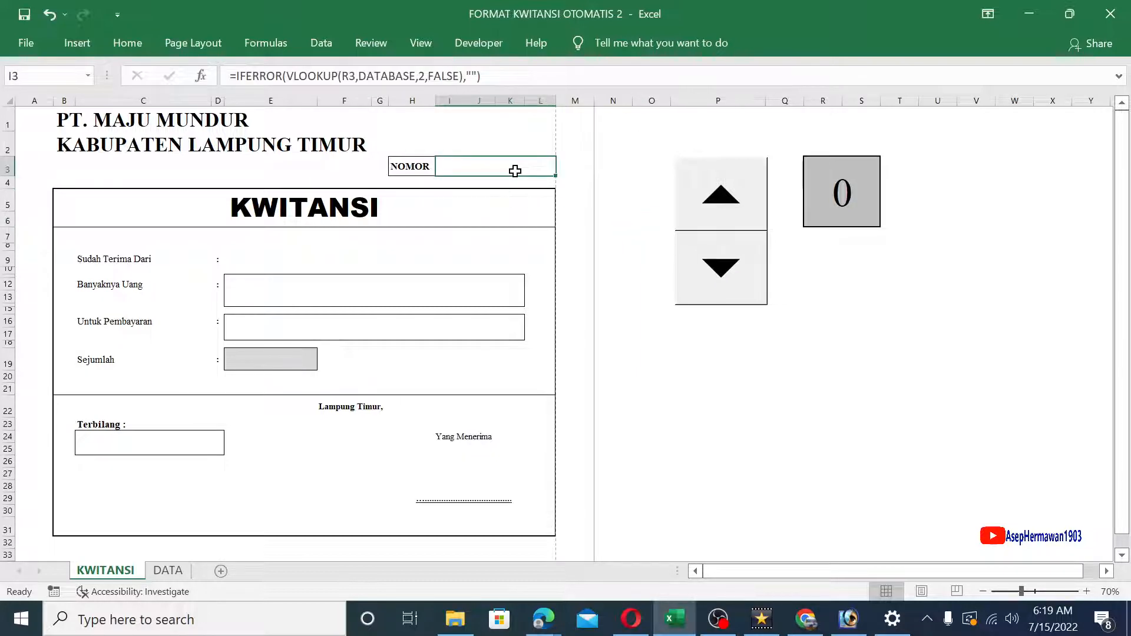
- Examine the YANG MENYERAHKAN column and its column number in I4 on the DATA sheet for the Sudah Terima Dari field
click(242, 255)
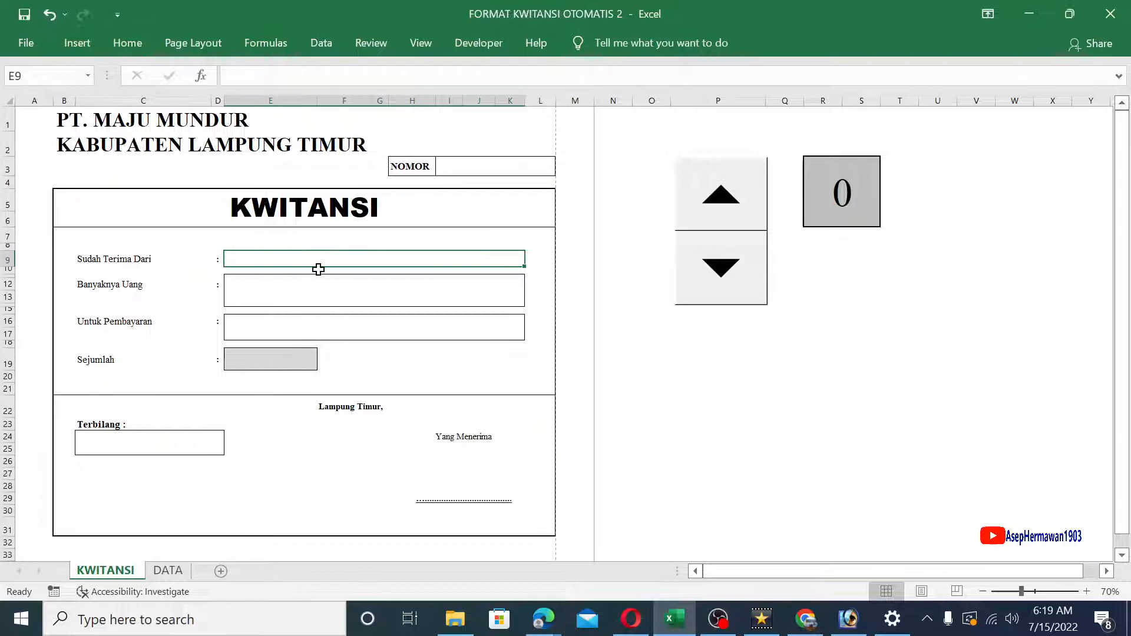
click(169, 574)
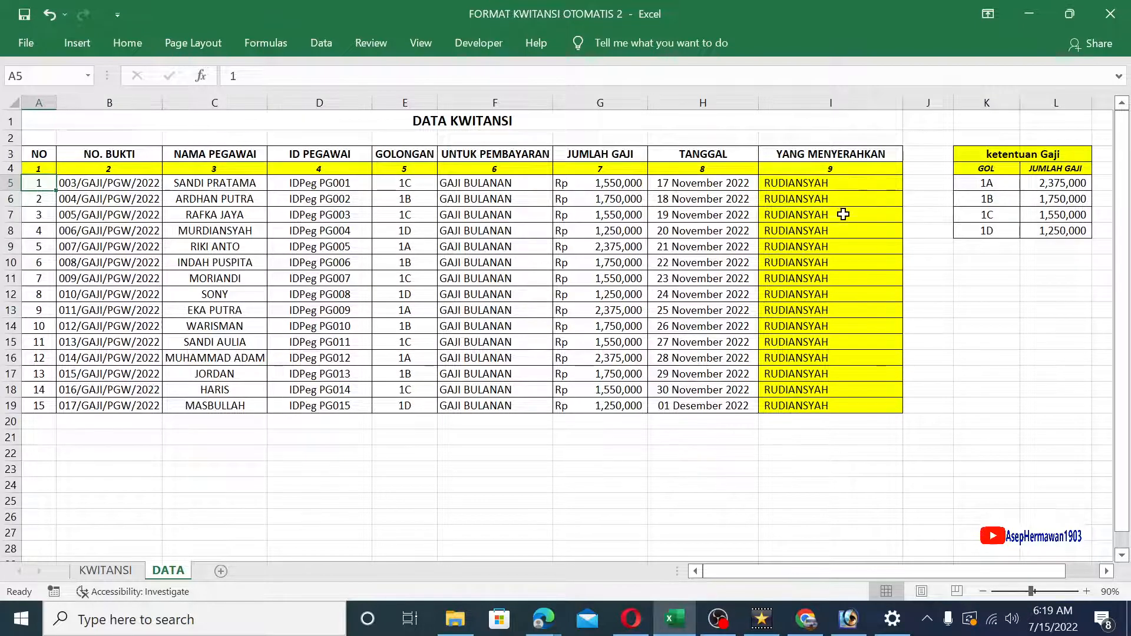
click(838, 101)
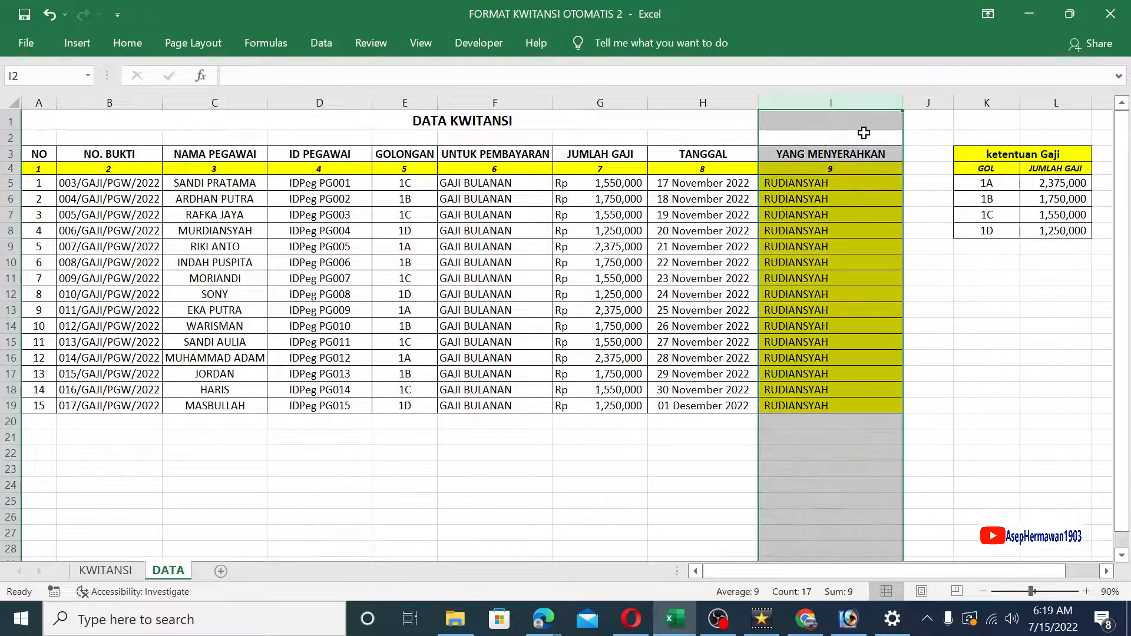
click(846, 201)
click(841, 179)
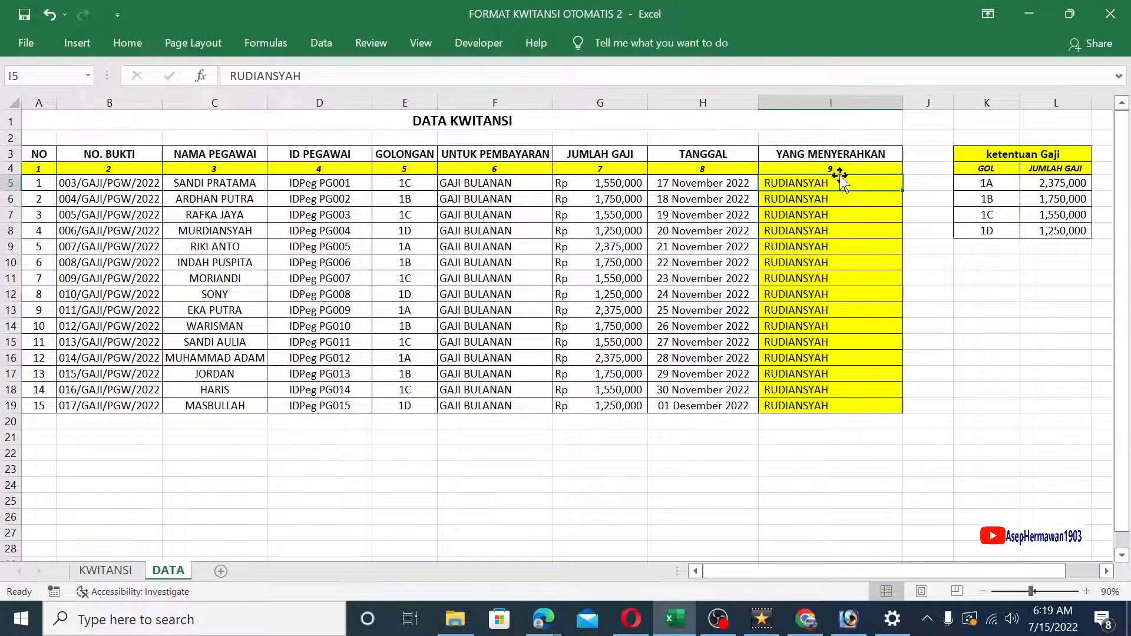
click(839, 170)
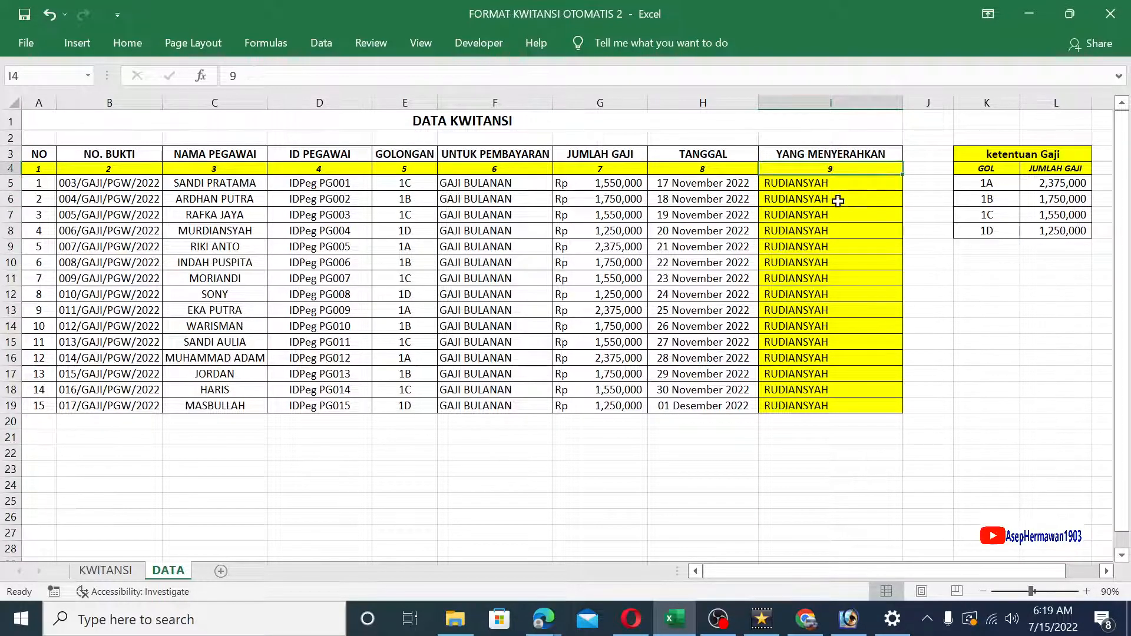
- Enter the formula =VLOOKUP(R3,DATABASE,9,2) in the Sudah Terima Dari field, E9 on the KWITANSI sheet
click(122, 571)
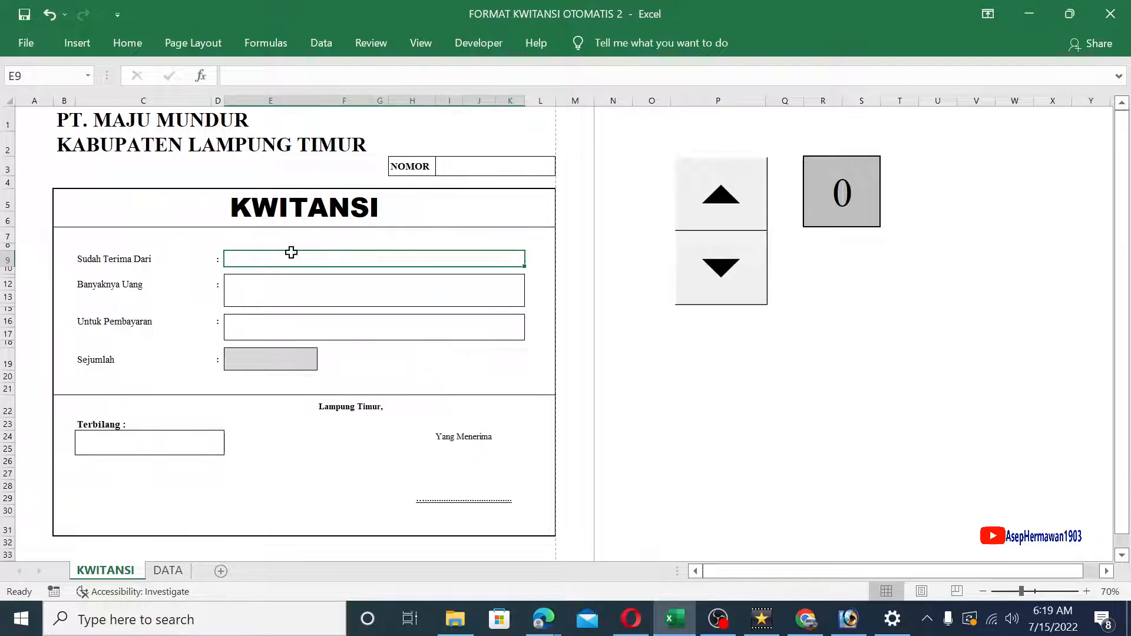
text(=)
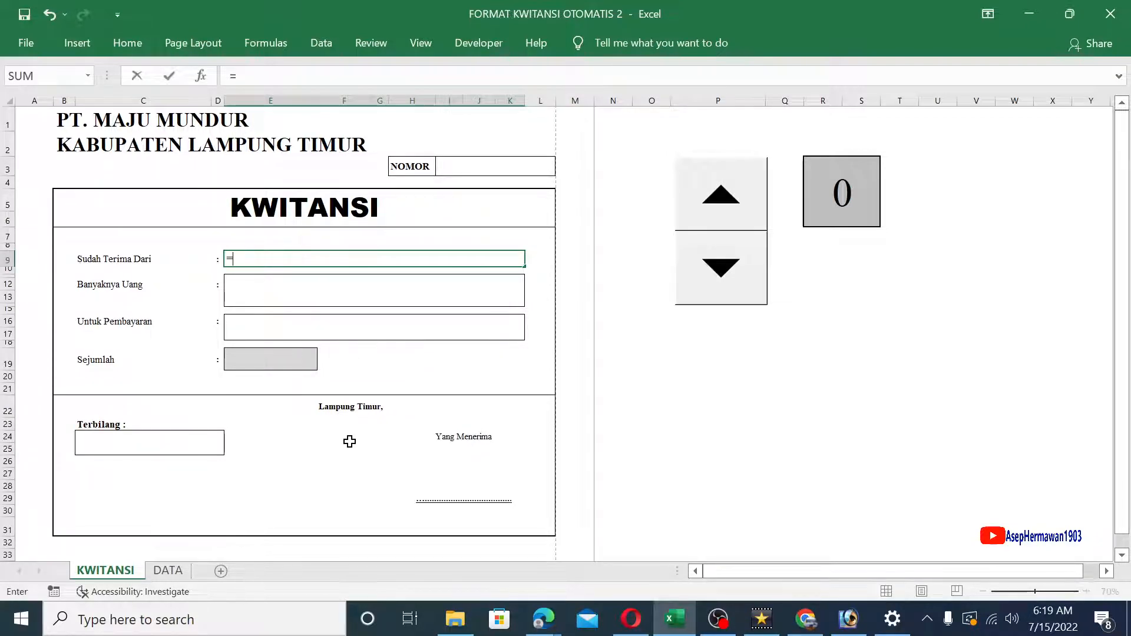
text(VLO)
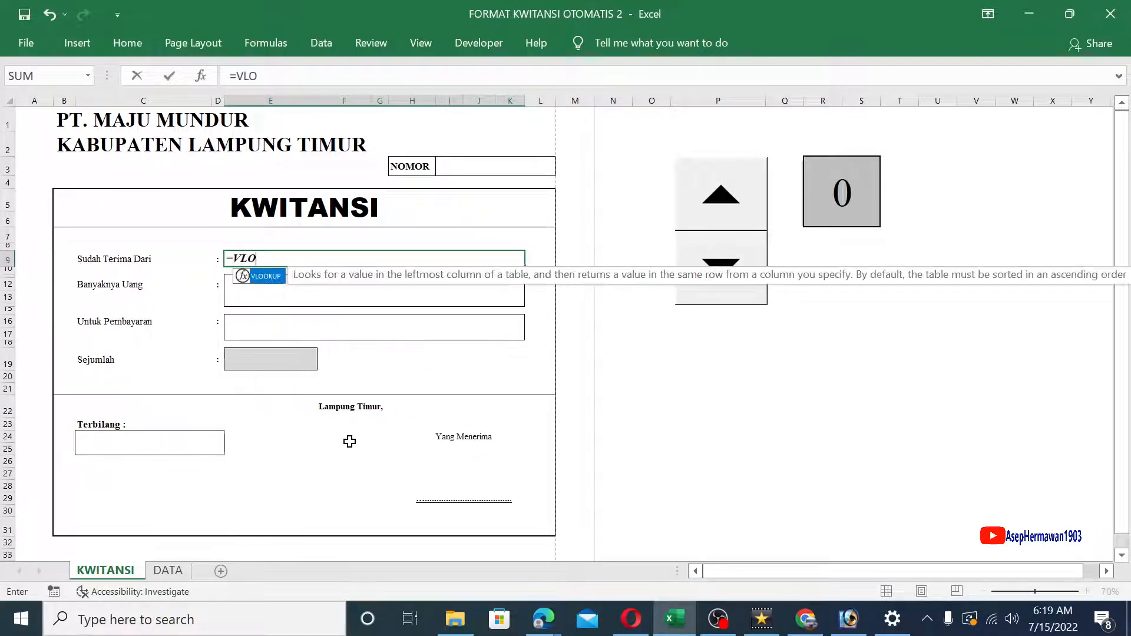
double_click(267, 277)
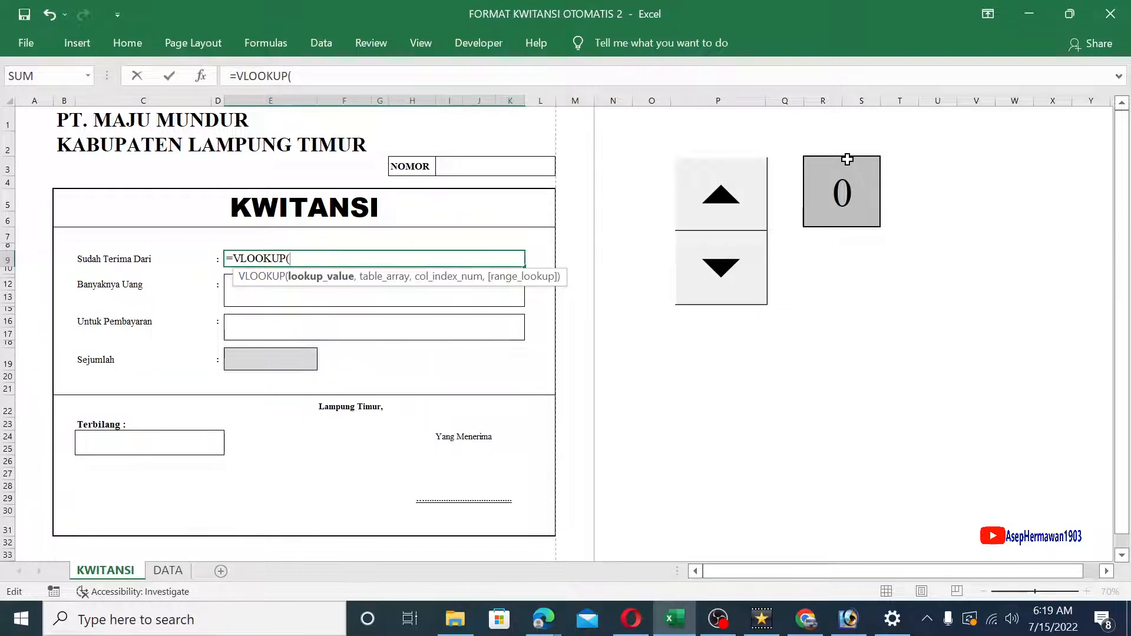
click(863, 189)
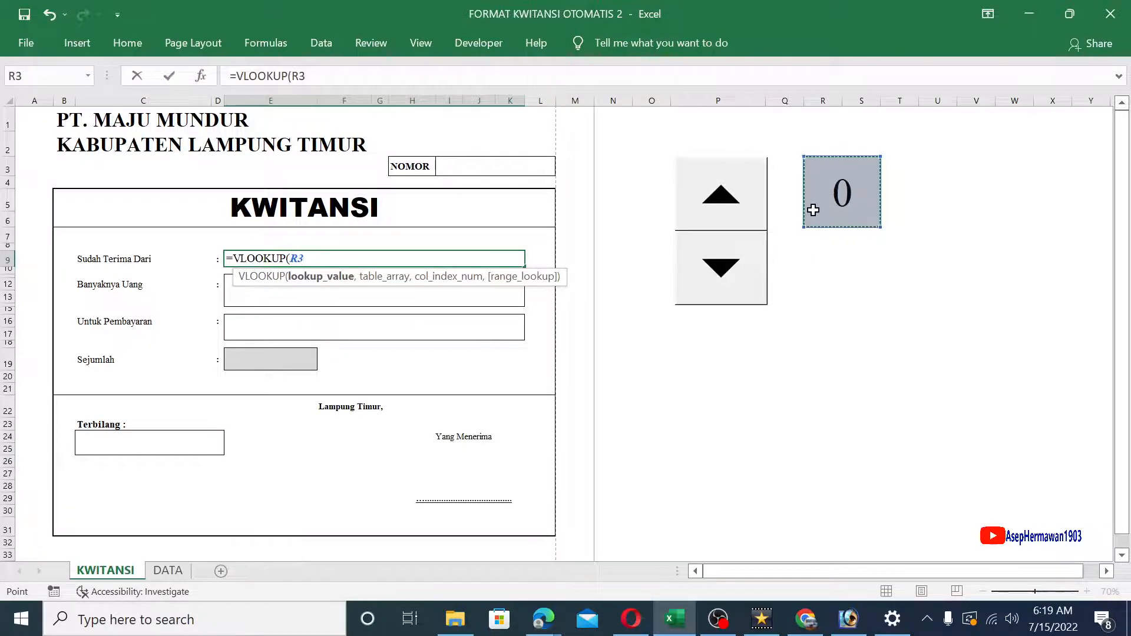
text(,)
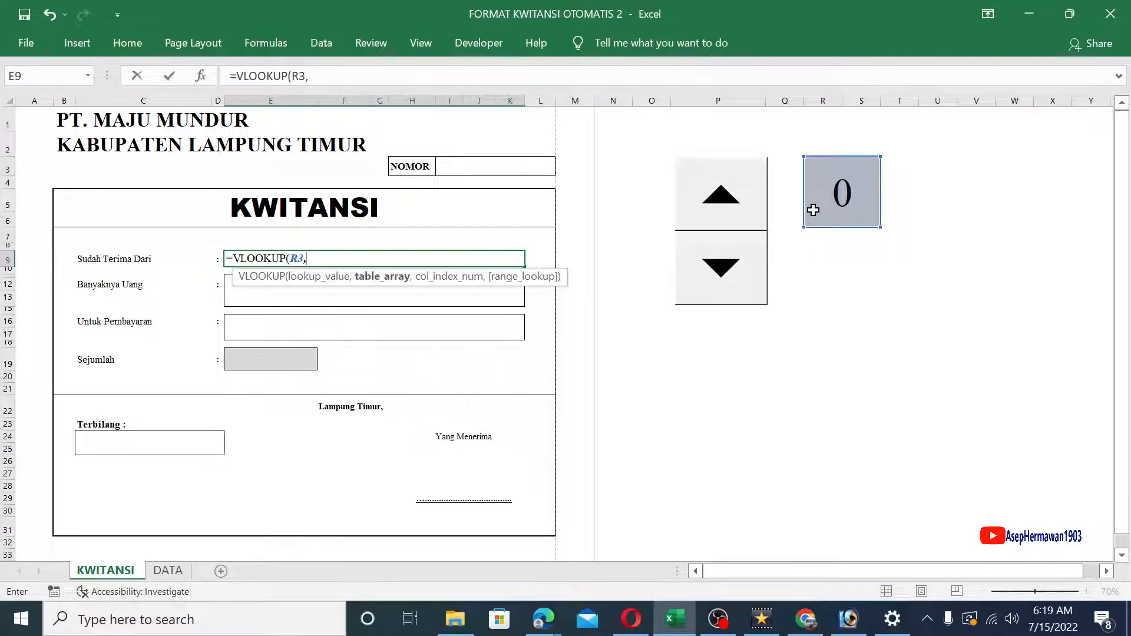
text(DATA)
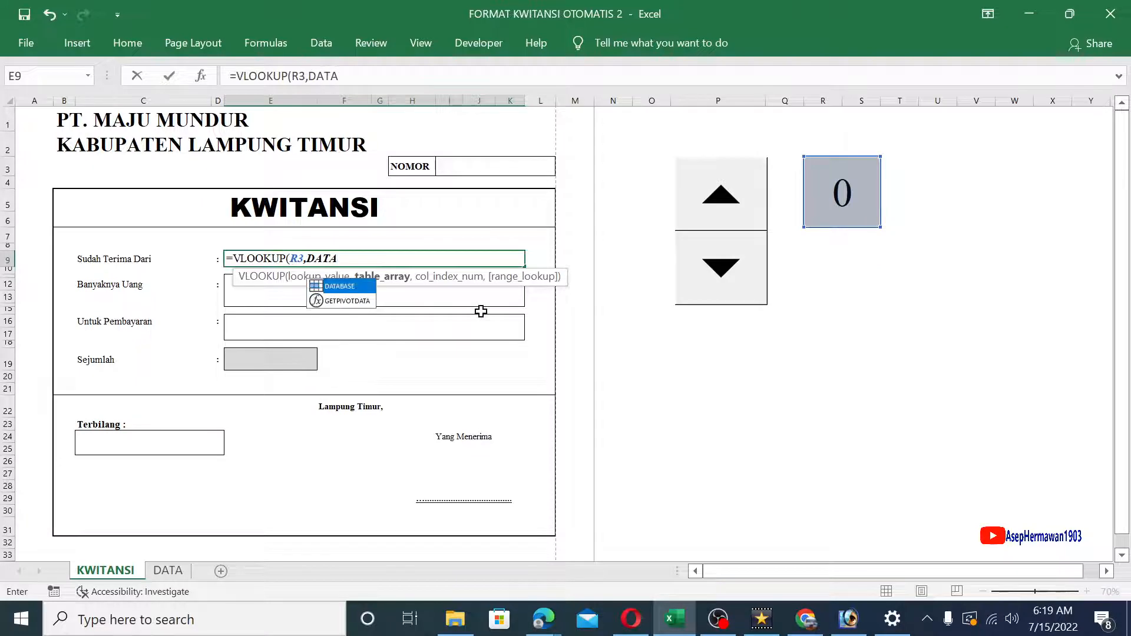
double_click(347, 293)
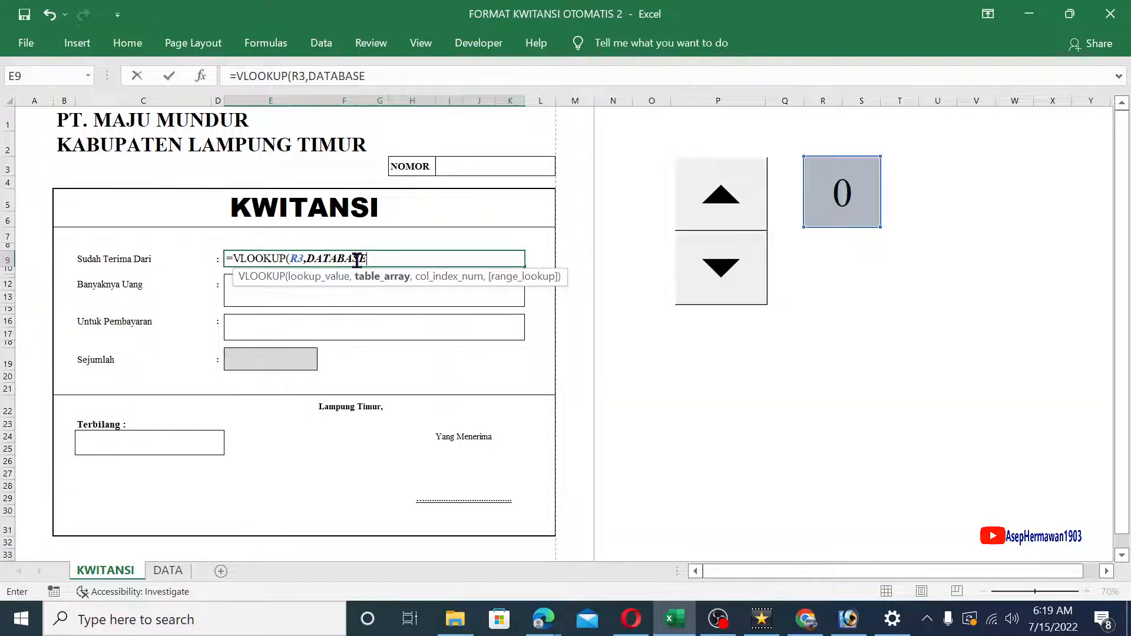
text(,)
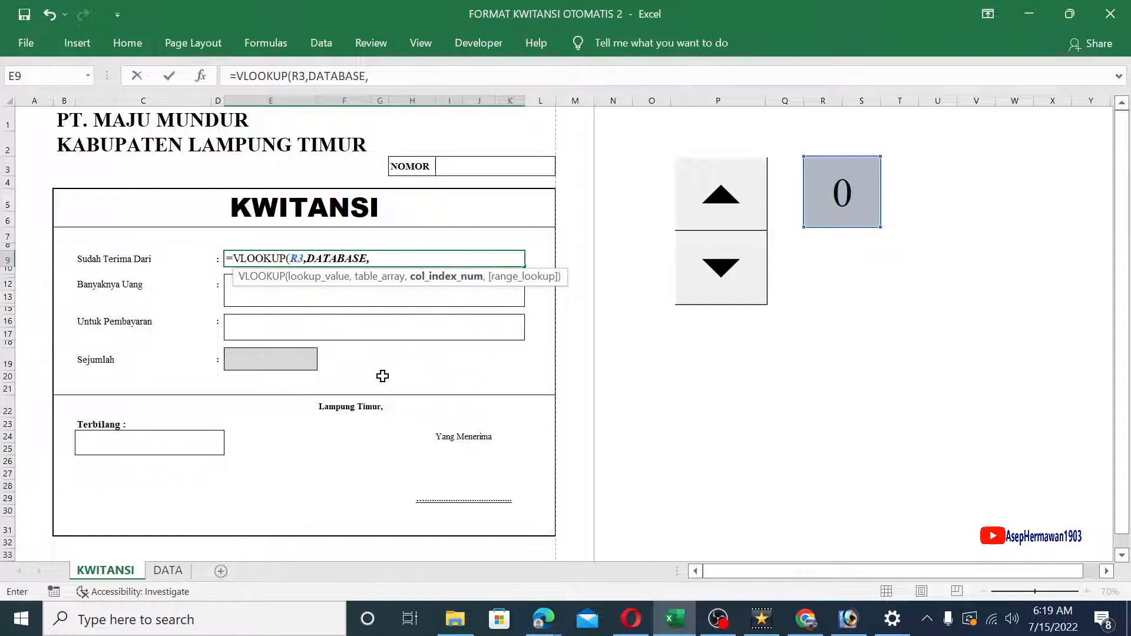
text(9,2)
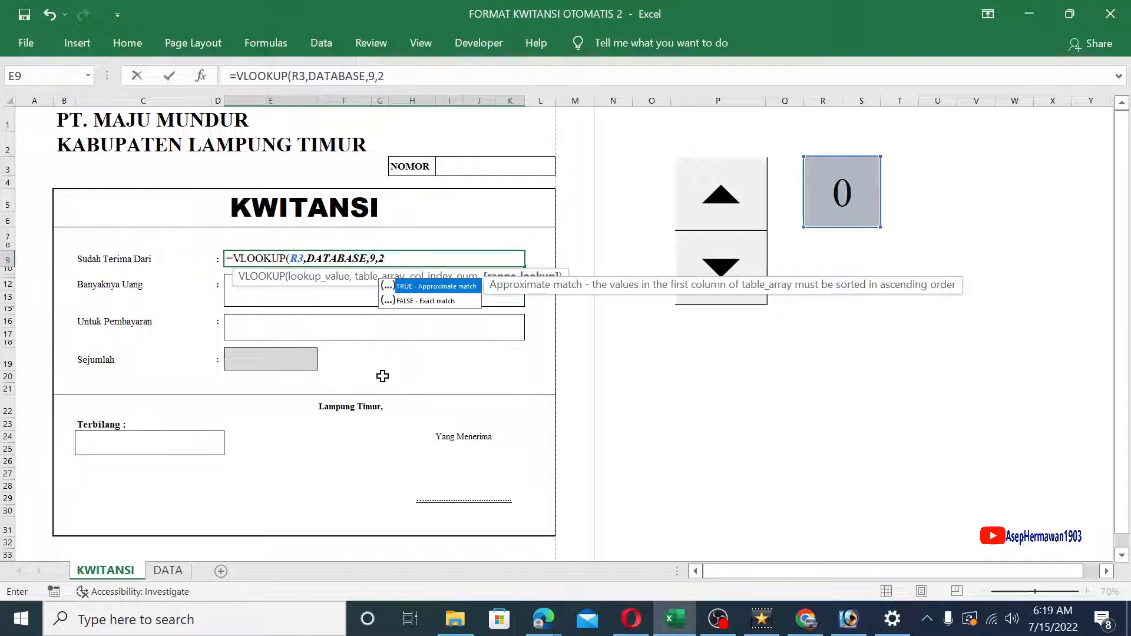
text())
key(Return)
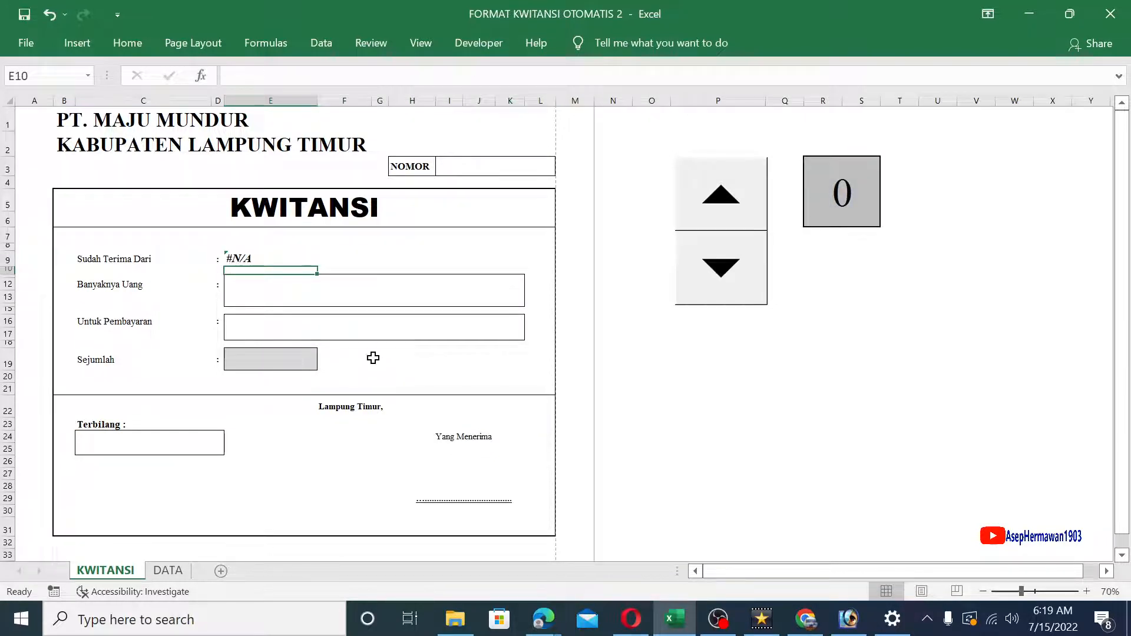
- Test the Sudah Terima Dari lookup in E9 by raising the R3 counter to 1 and returning it to 0
click(263, 257)
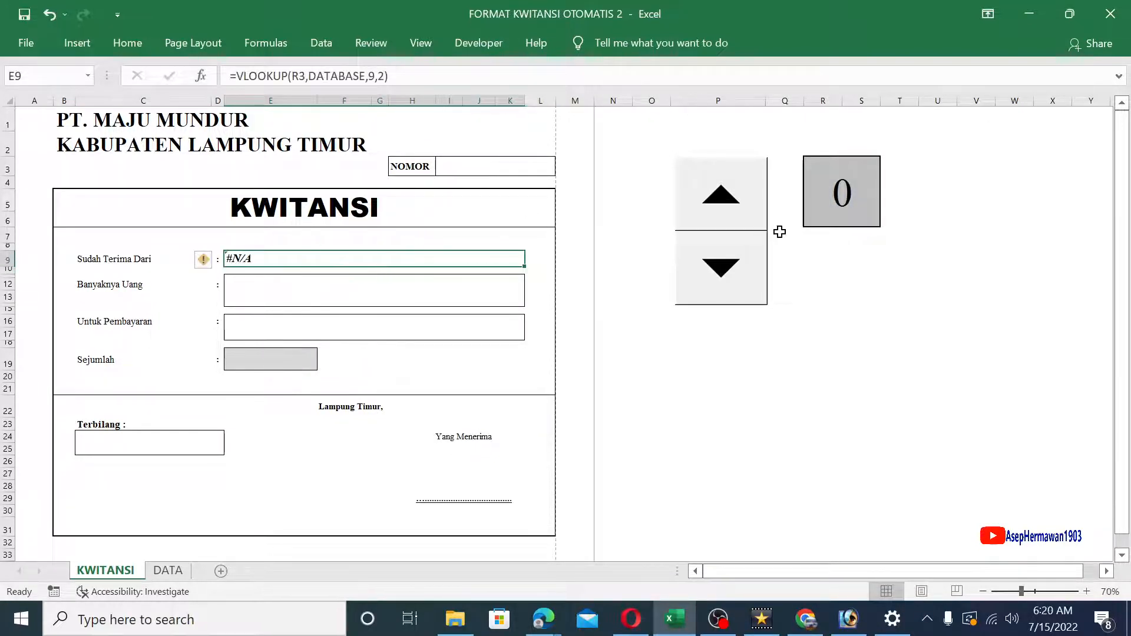
click(728, 197)
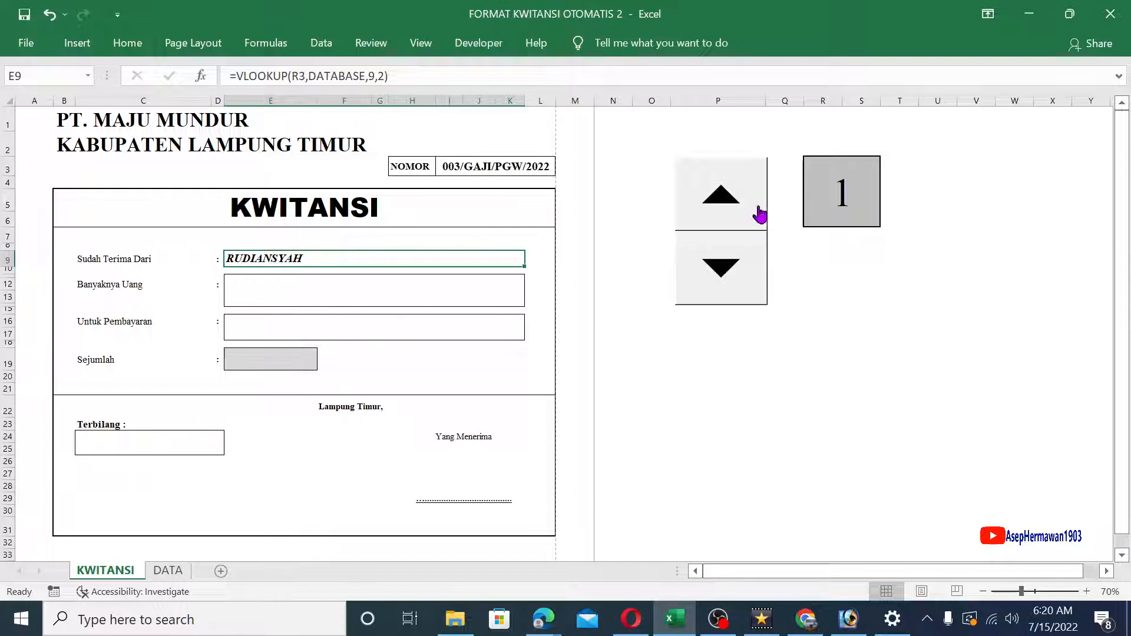
click(722, 271)
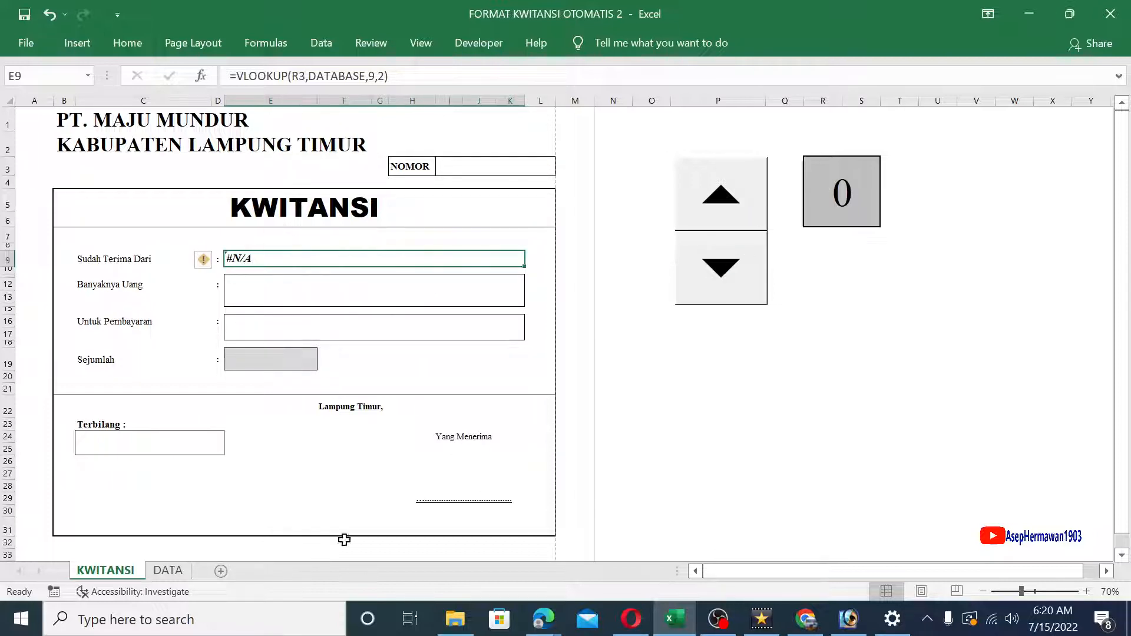
- Following the NOMOR formula in I3, wrap the E9 lookup in IFERROR so it reads =IFERROR(VLOOKUP(R3,DATABASE,9,2),"")
click(166, 570)
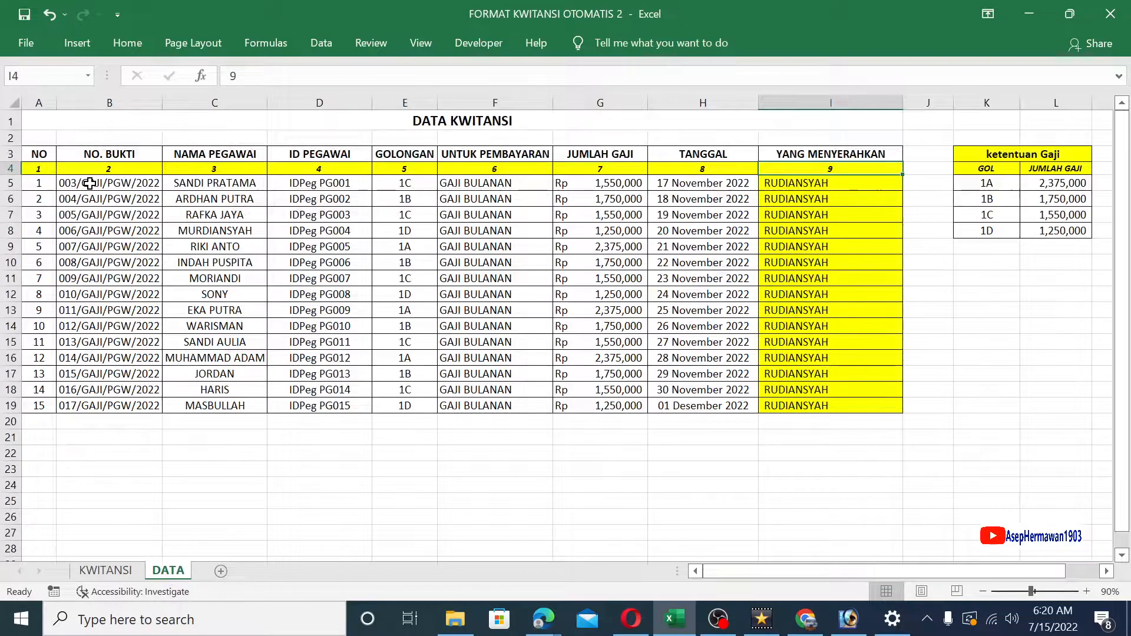
click(110, 572)
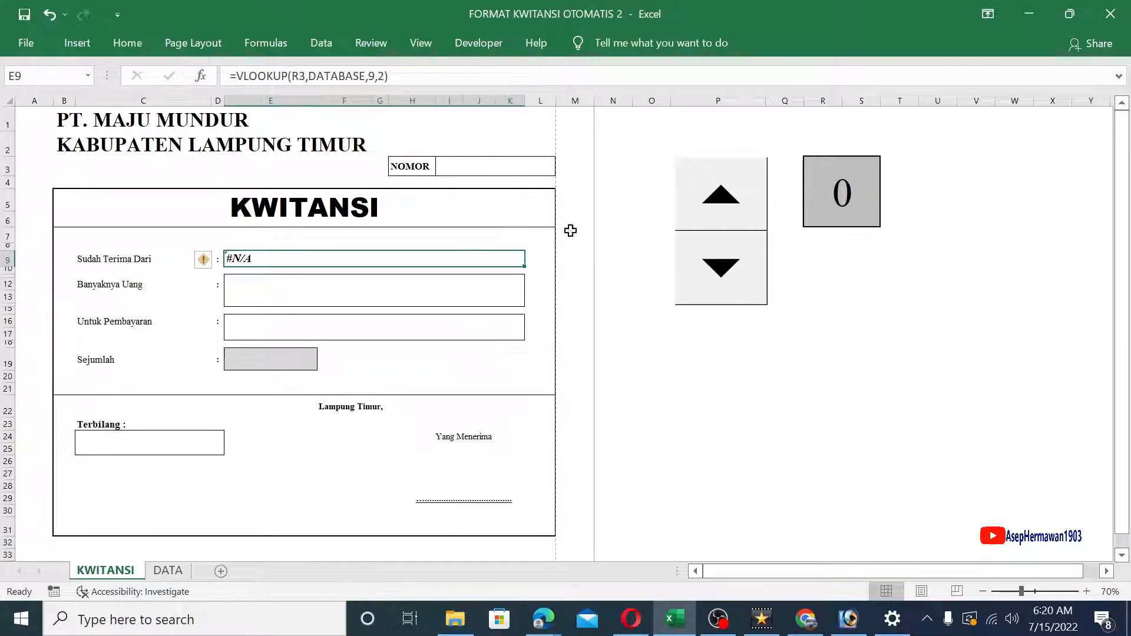
click(474, 163)
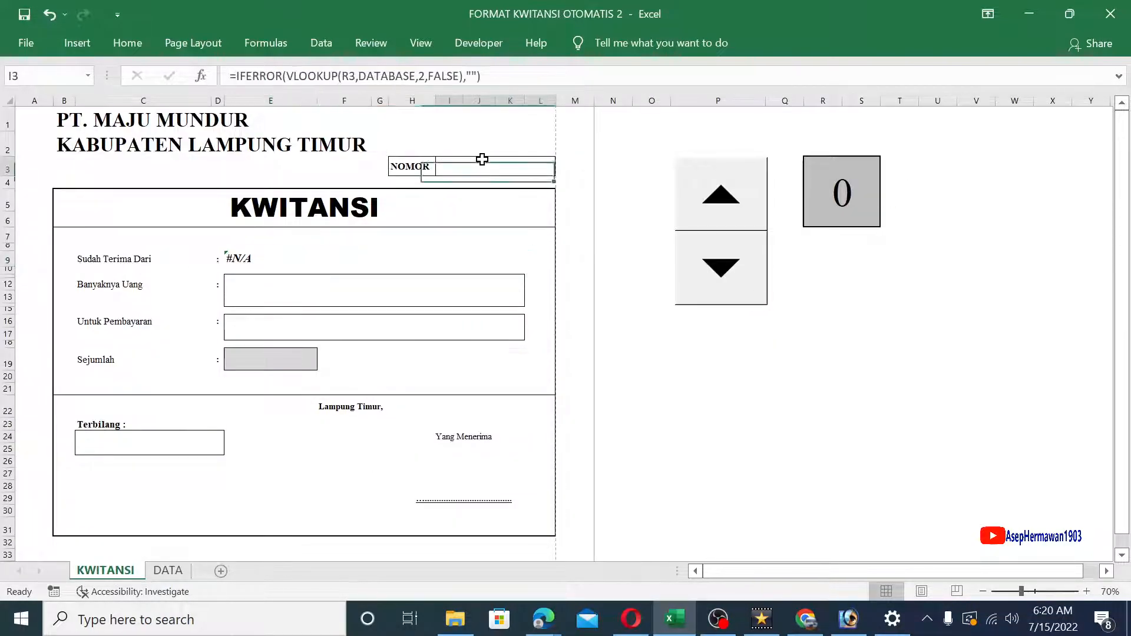
double_click(261, 260)
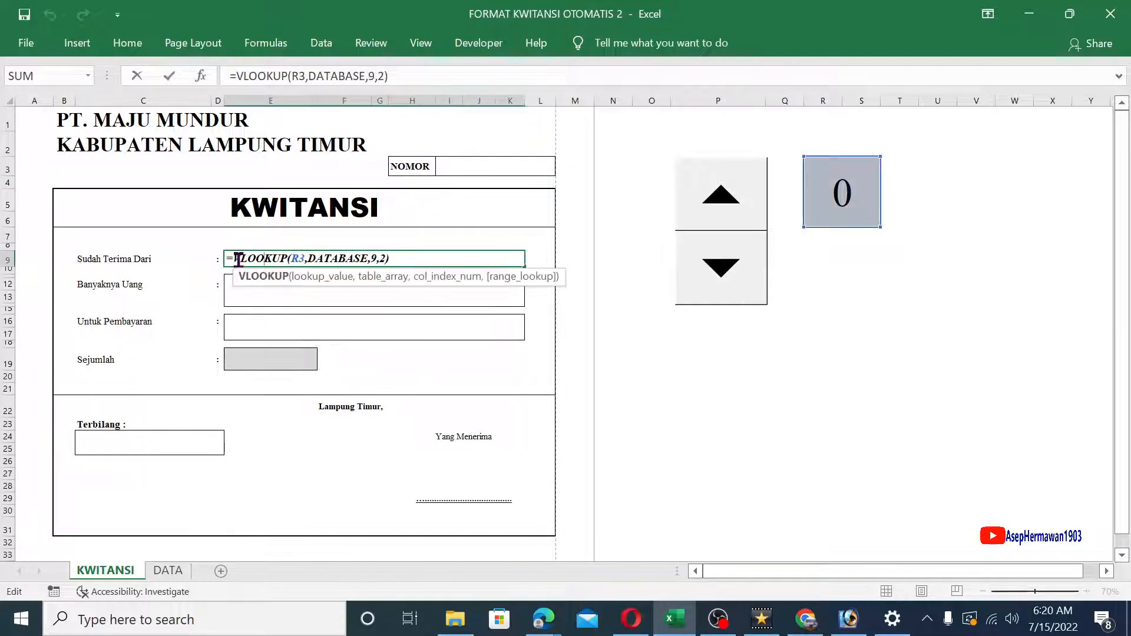
click(234, 256)
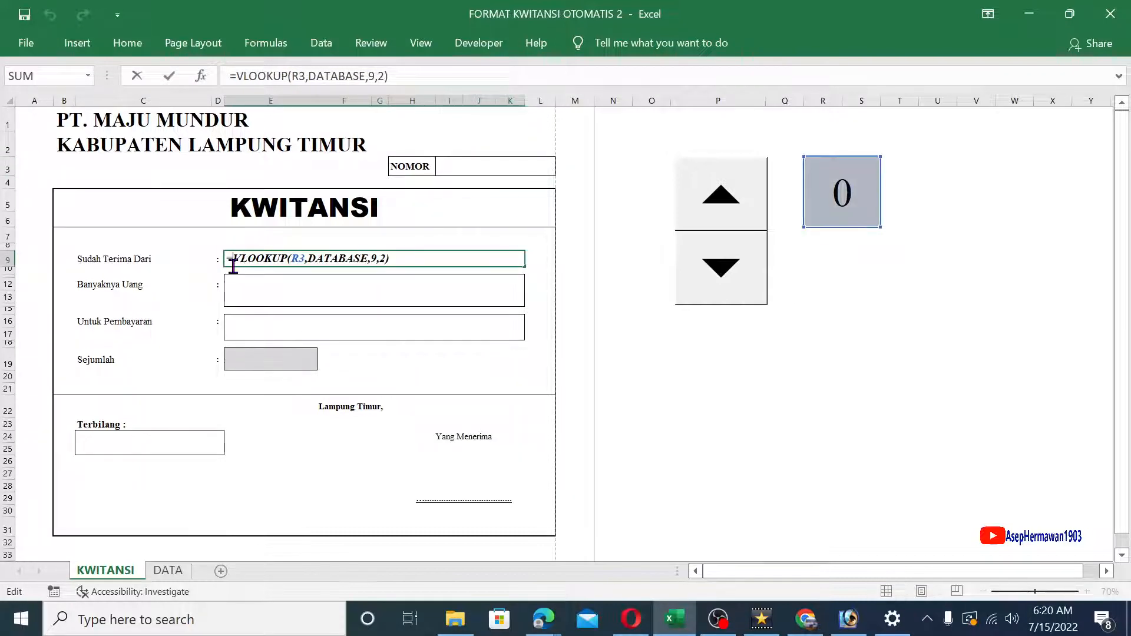
text(IF)
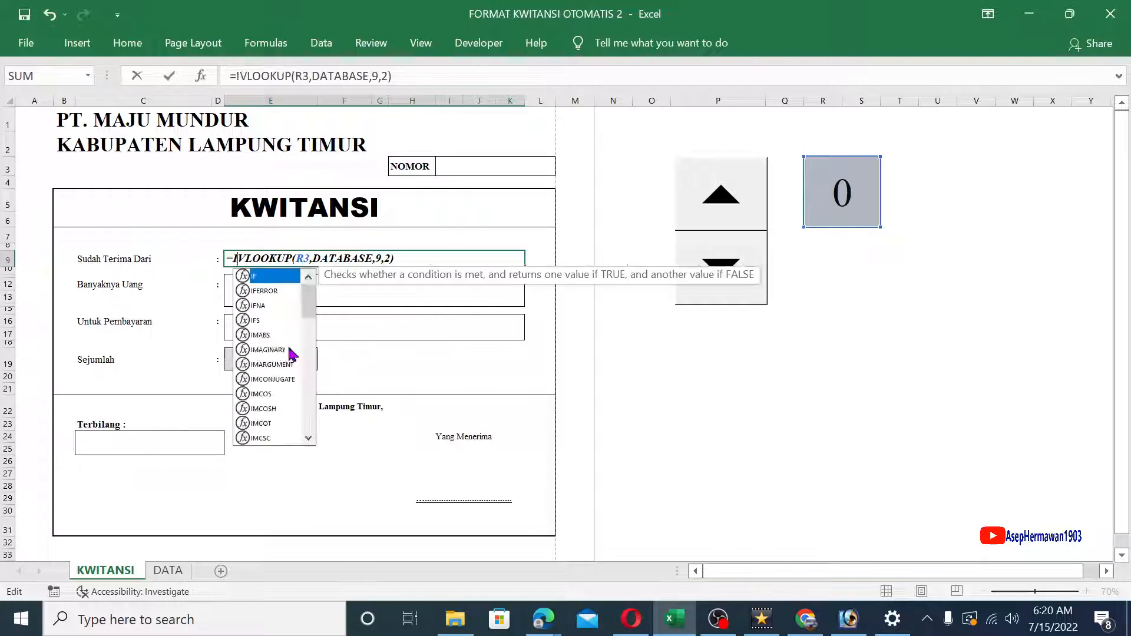
click(264, 300)
double_click(263, 292)
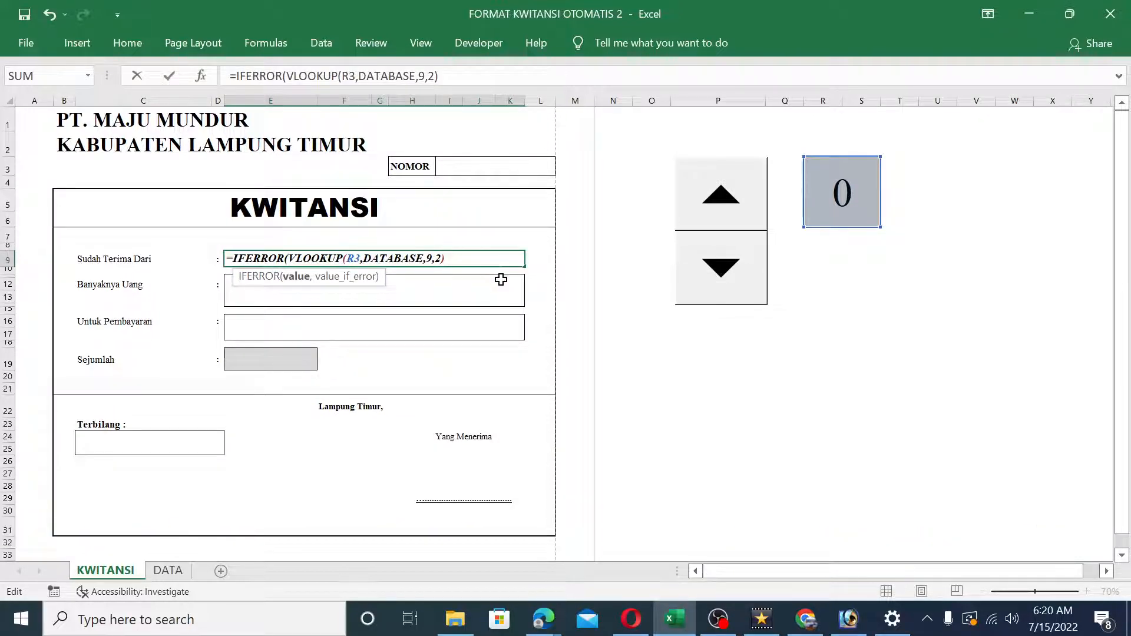
text(,)
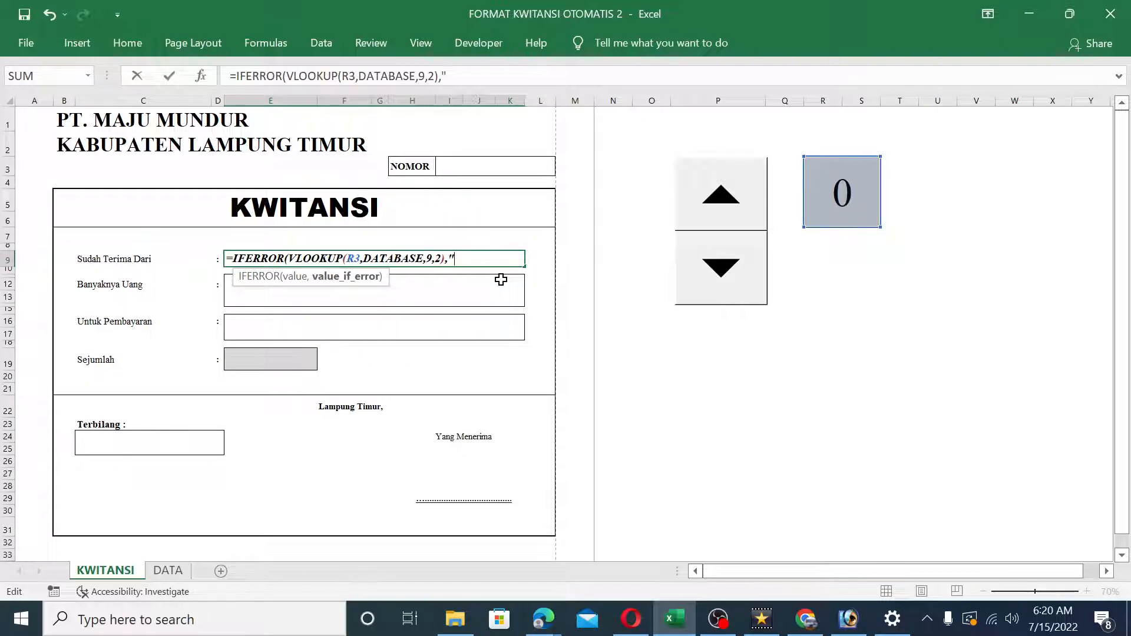
text(""))
key(Return)
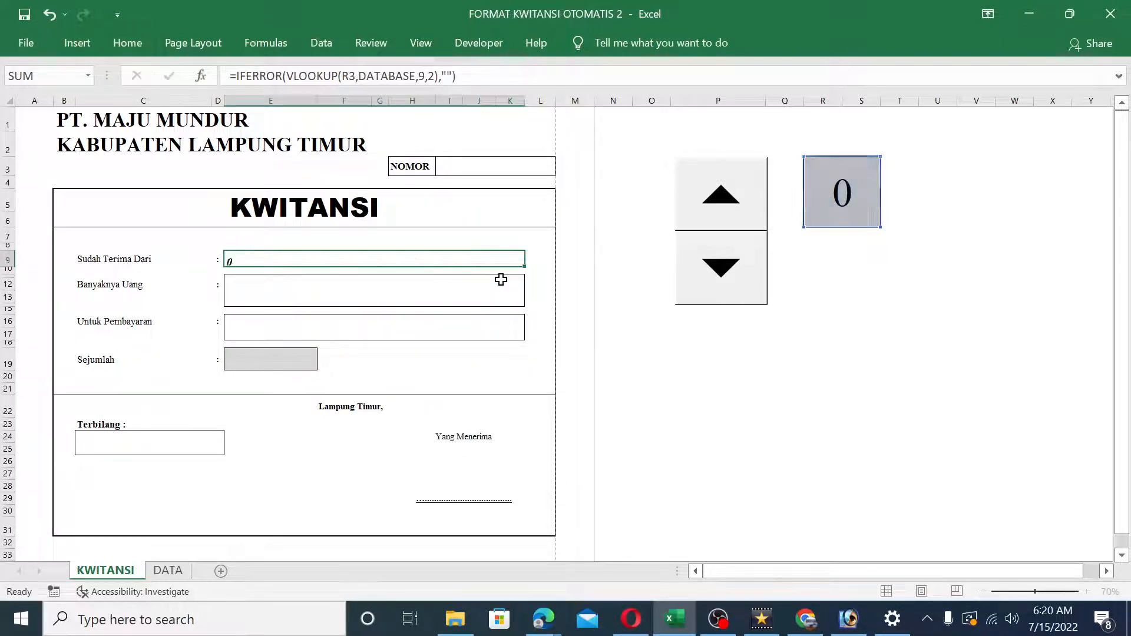
- Raise the R3 counter to 1 and compare the Sudah Terima Dari field with the YANG MENYERAHKAN column on the DATA sheet
click(337, 255)
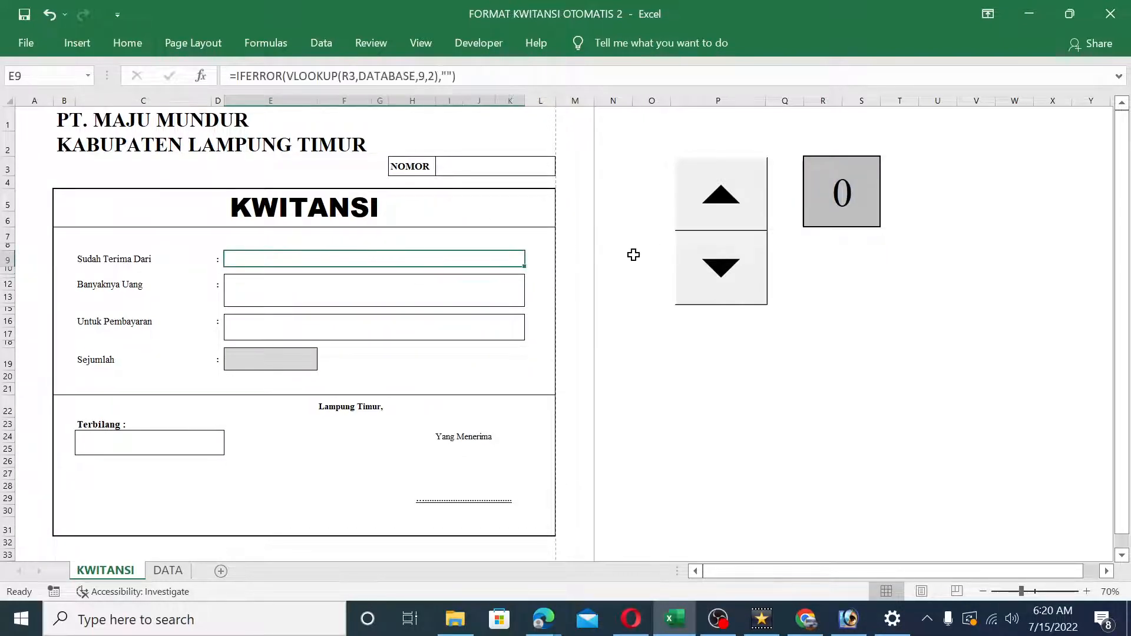
click(712, 205)
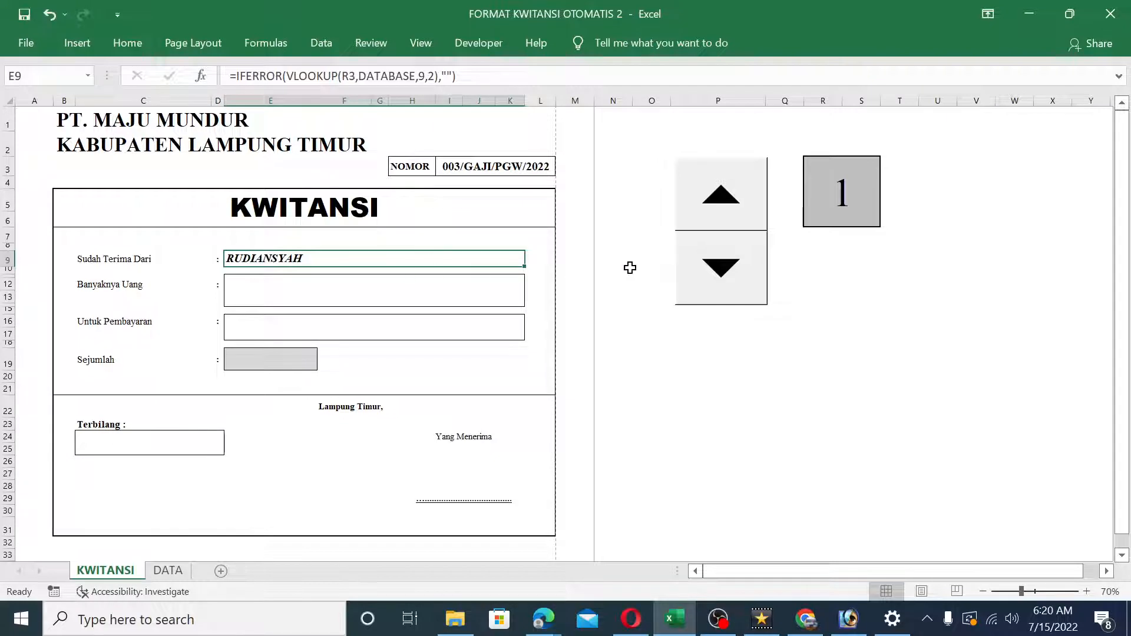
click(712, 359)
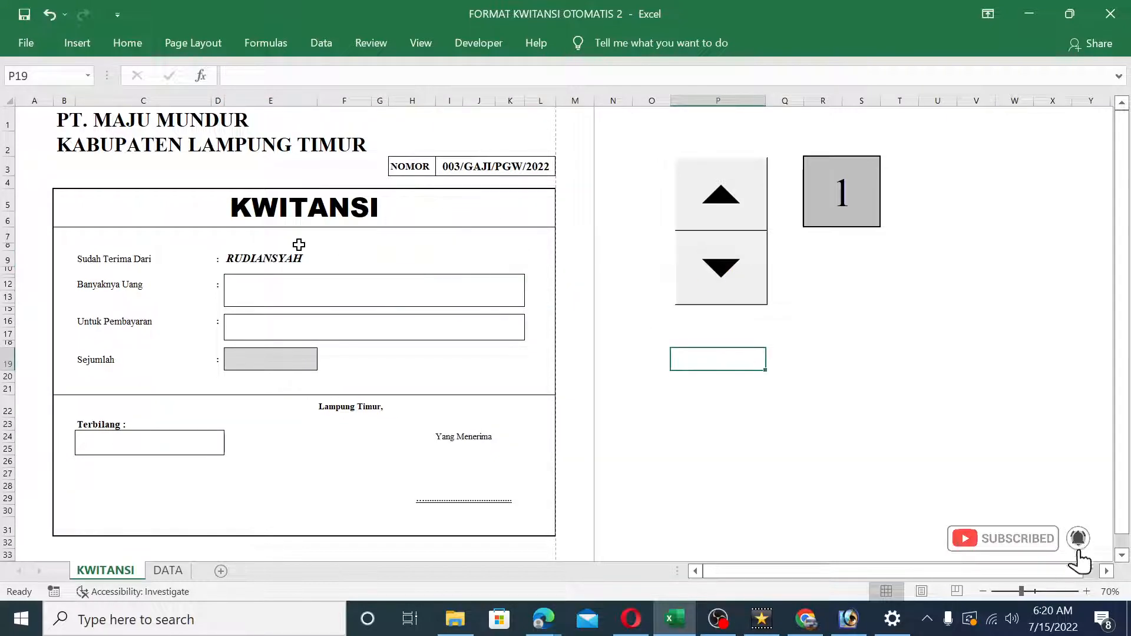
click(274, 260)
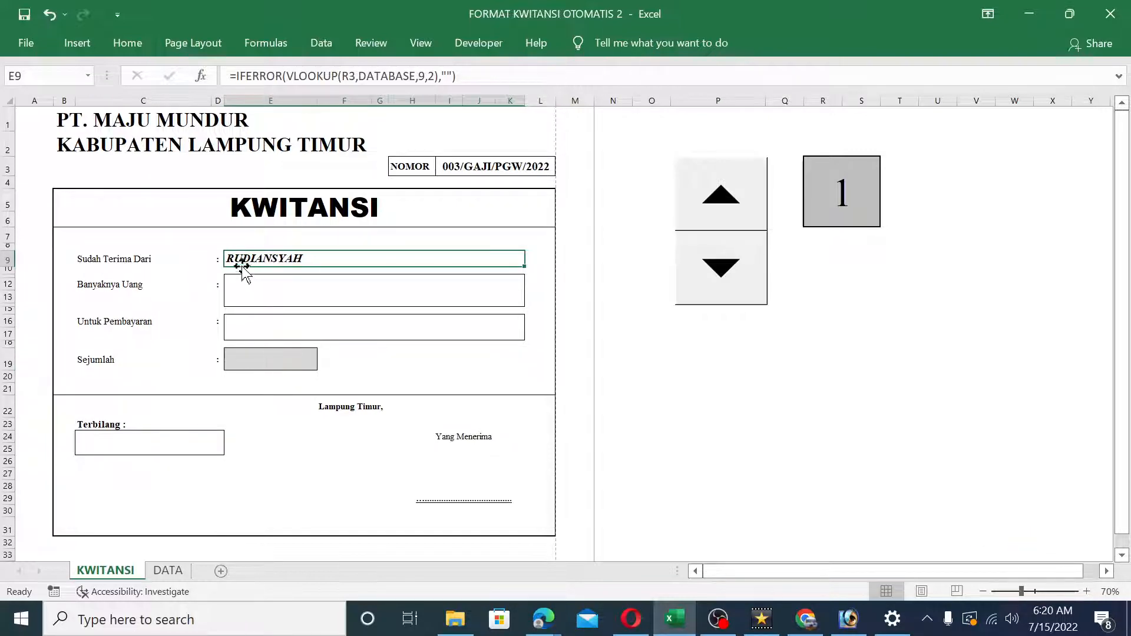
click(168, 570)
click(809, 187)
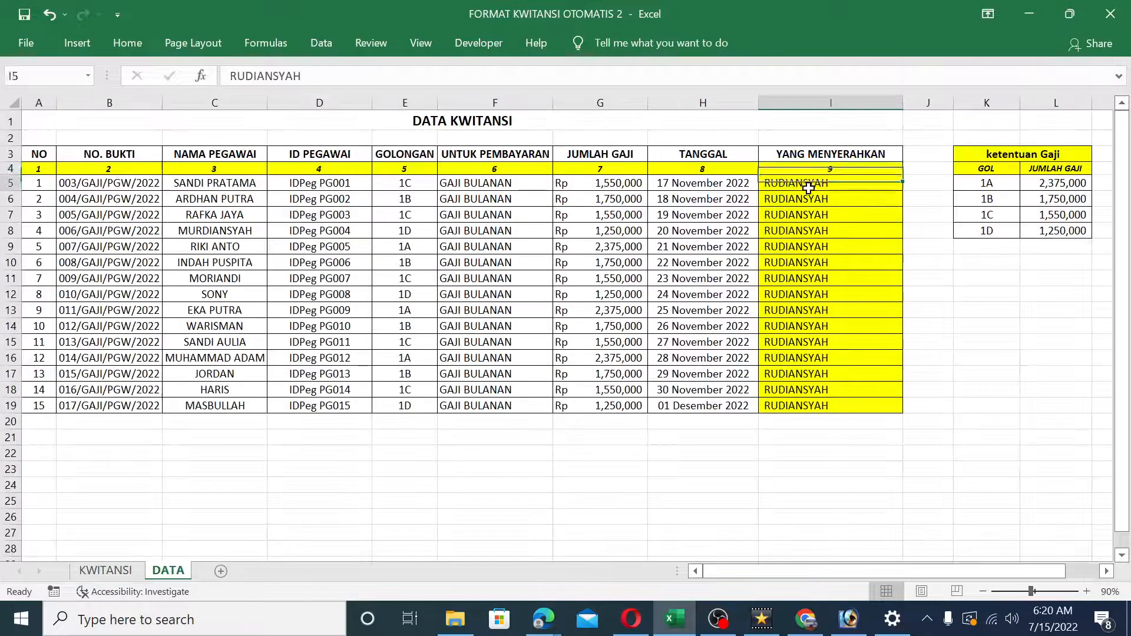
drag(808, 187, 835, 391)
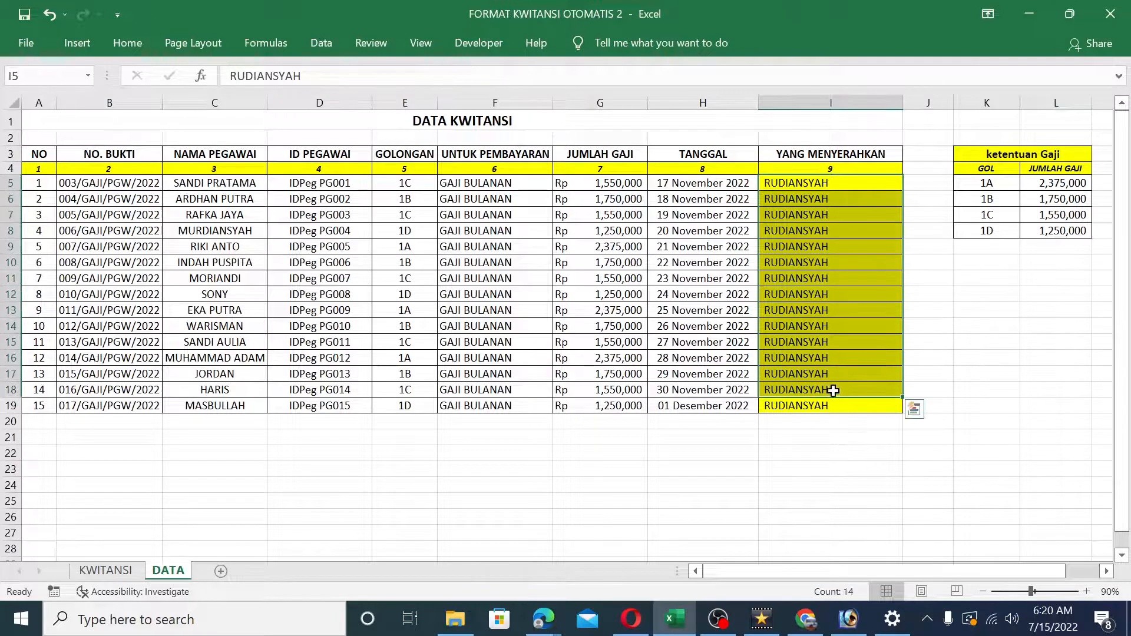
click(106, 572)
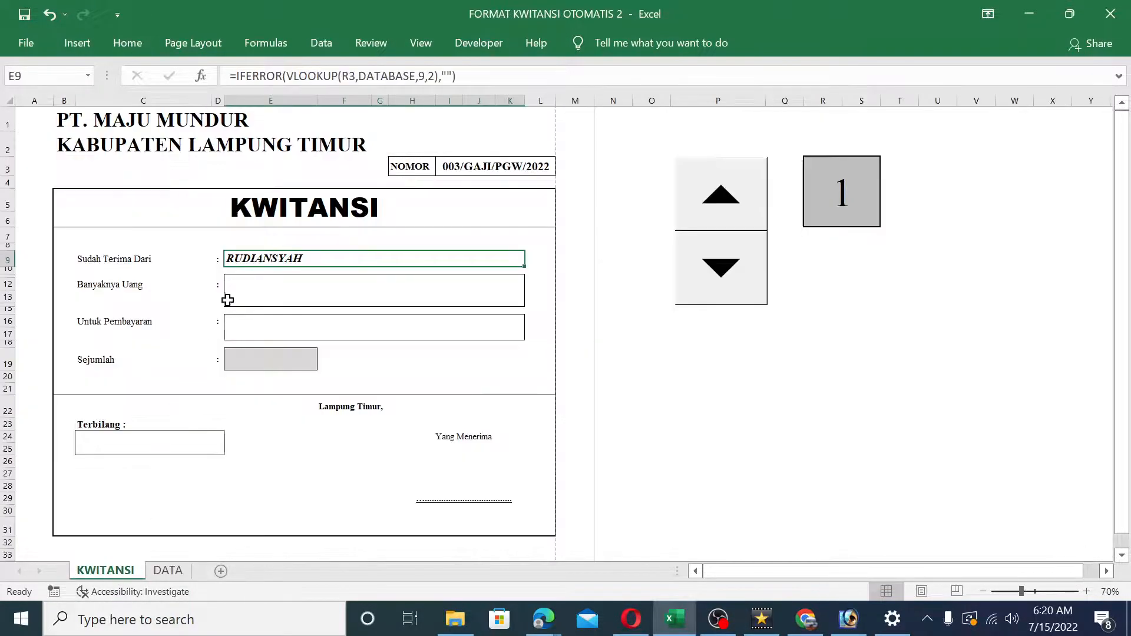
- Enter the sample text SATU JUTA RUPIAH in the Banyaknya Uang field, E12, and clear it again
click(258, 288)
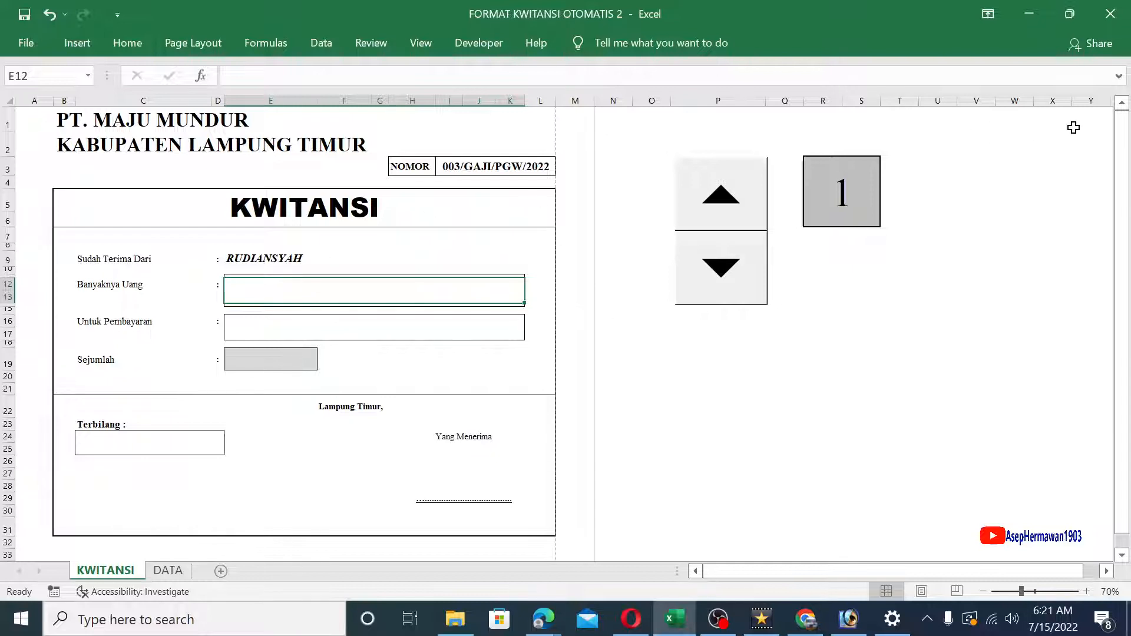
click(471, 45)
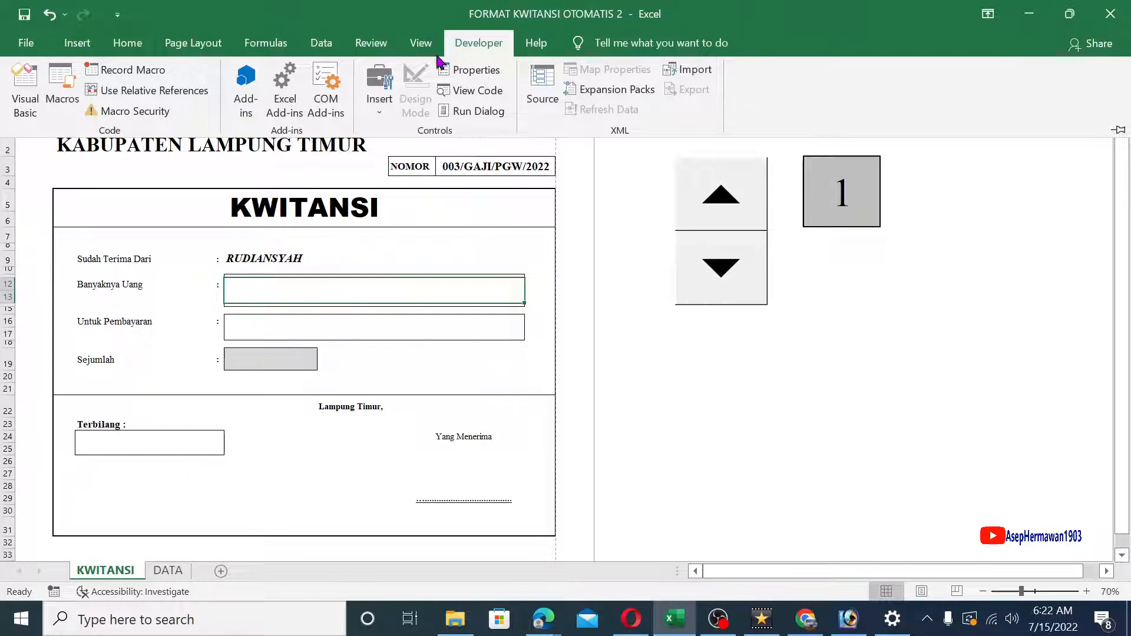
double_click(469, 46)
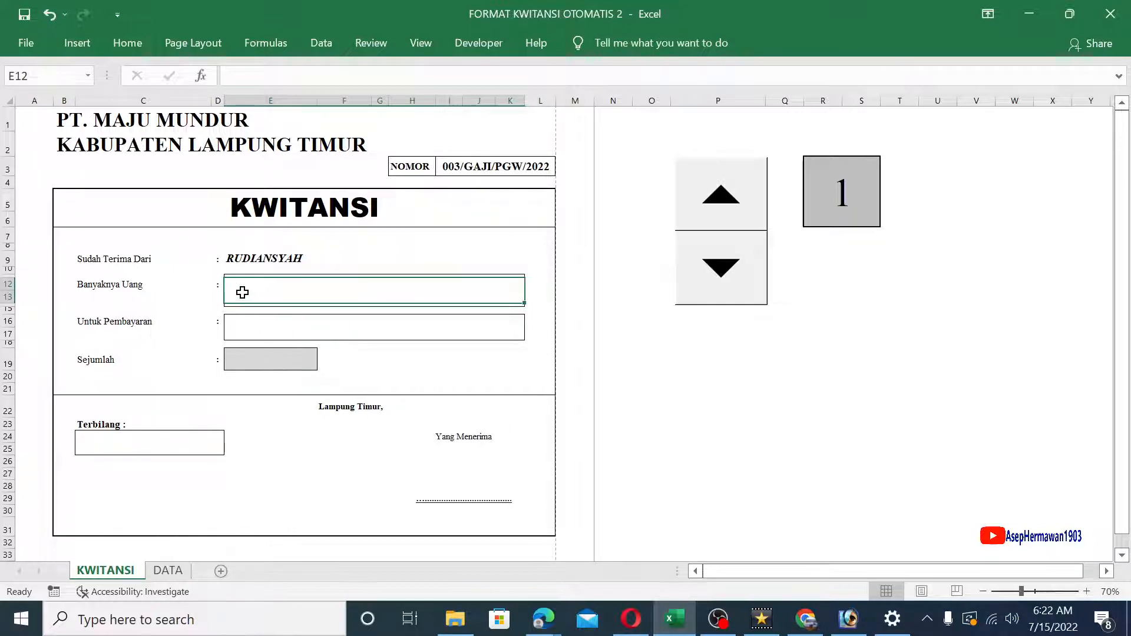
text(SATU)
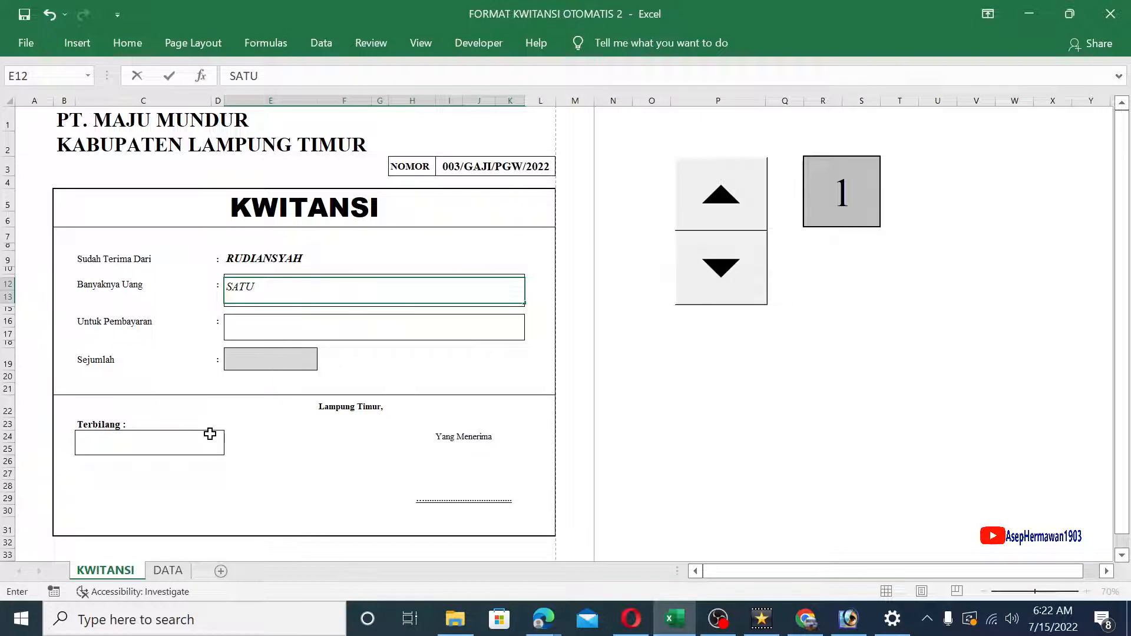
text(  JUTA RUPI)
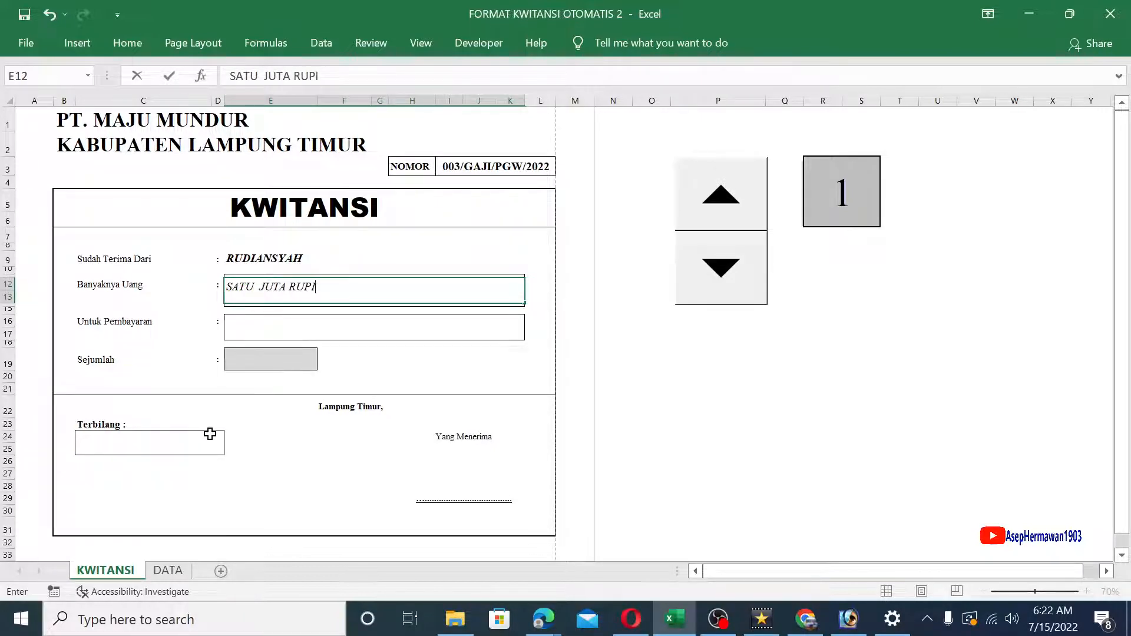
text(AH)
click(454, 359)
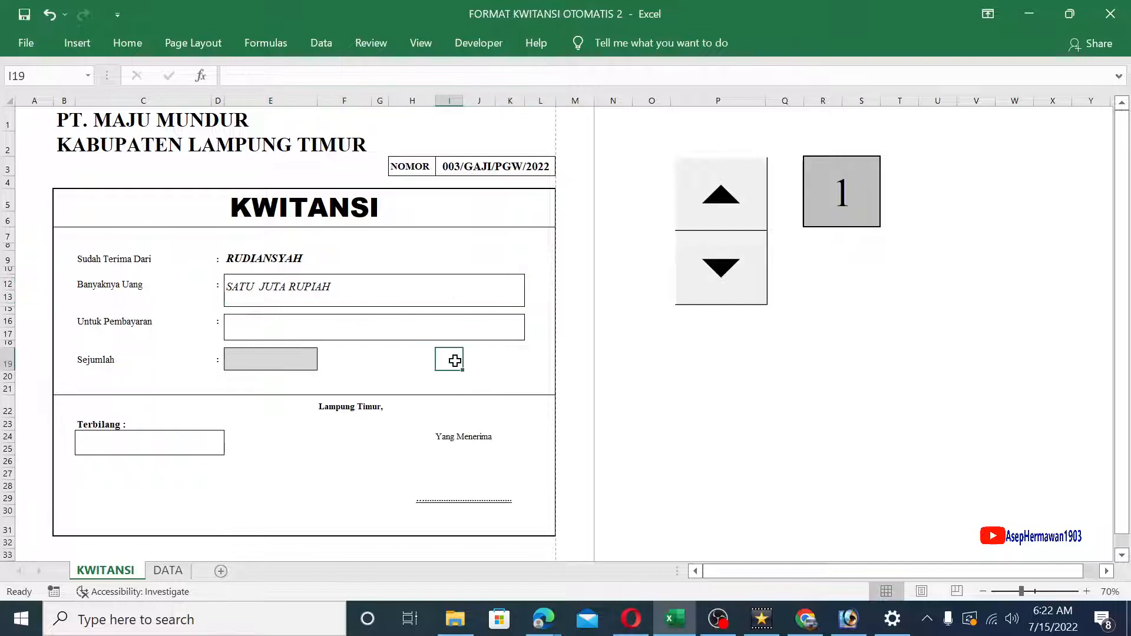
click(326, 287)
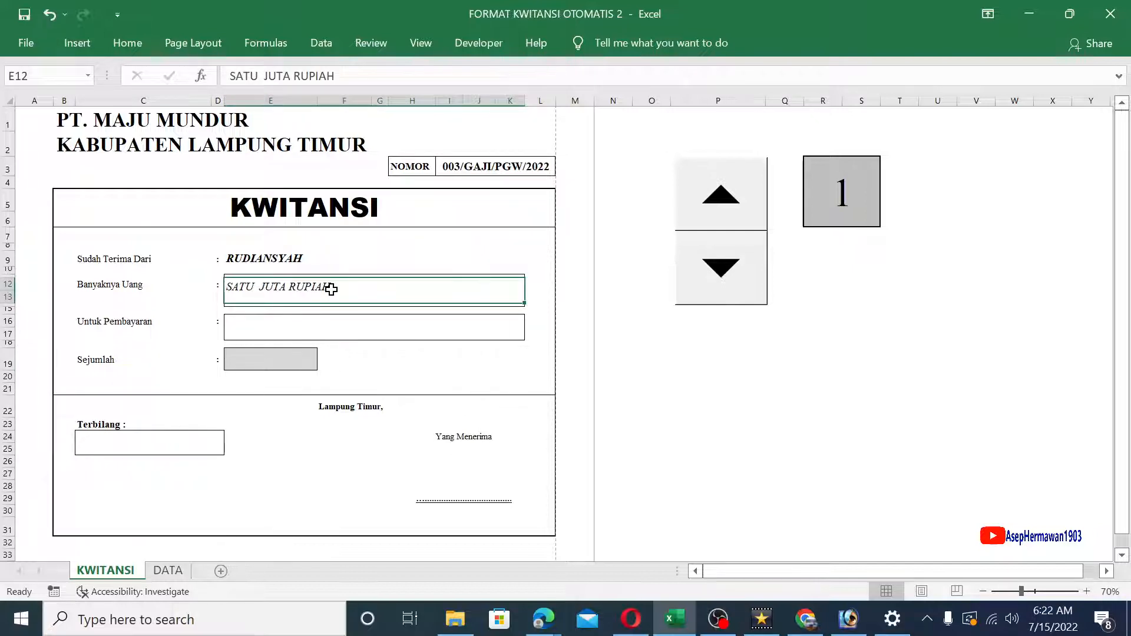
key(Delete)
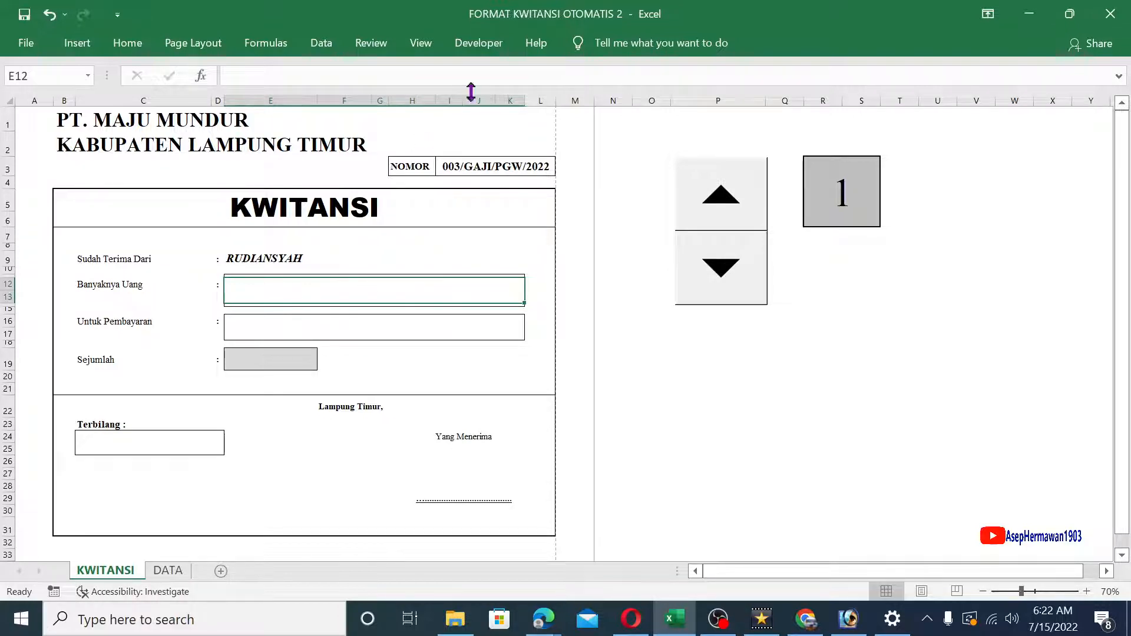
click(478, 48)
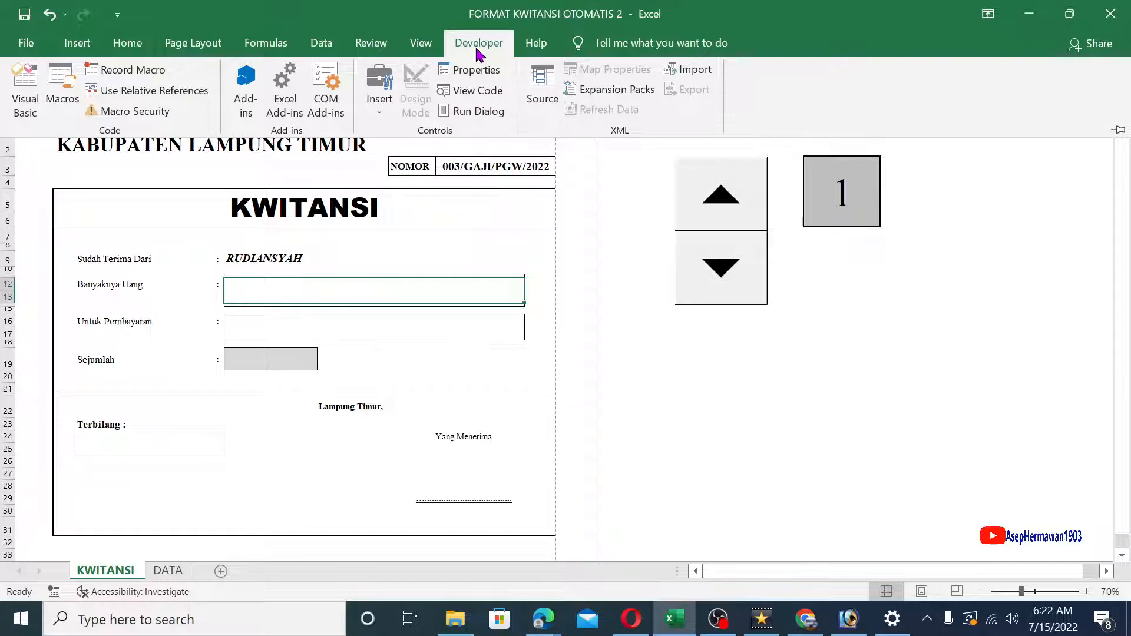
click(292, 121)
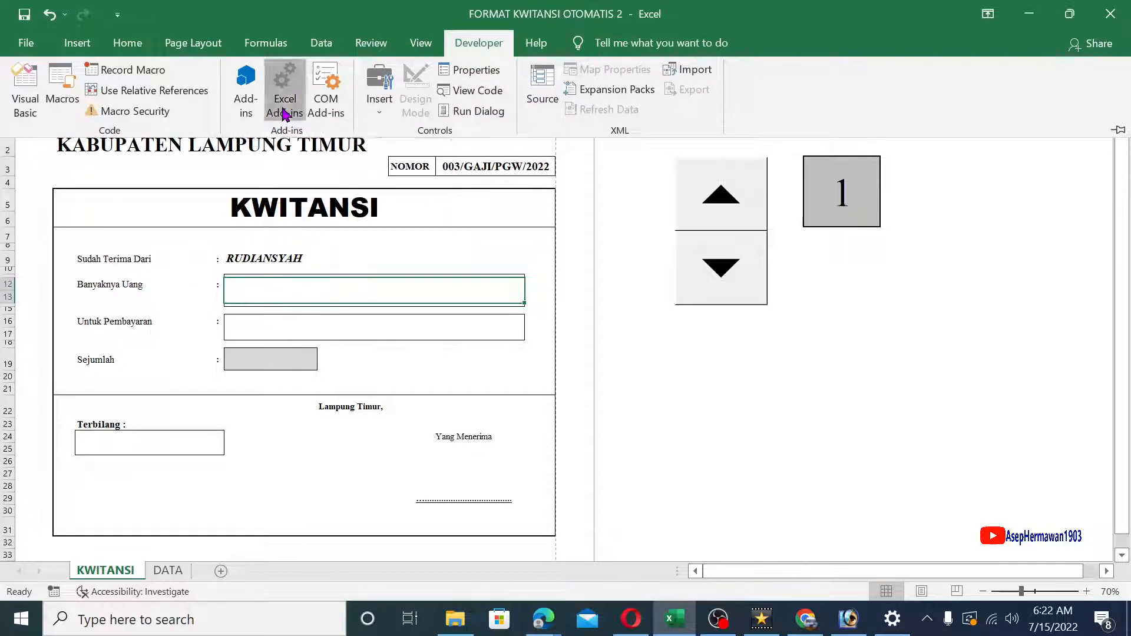
drag(995, 254, 639, 131)
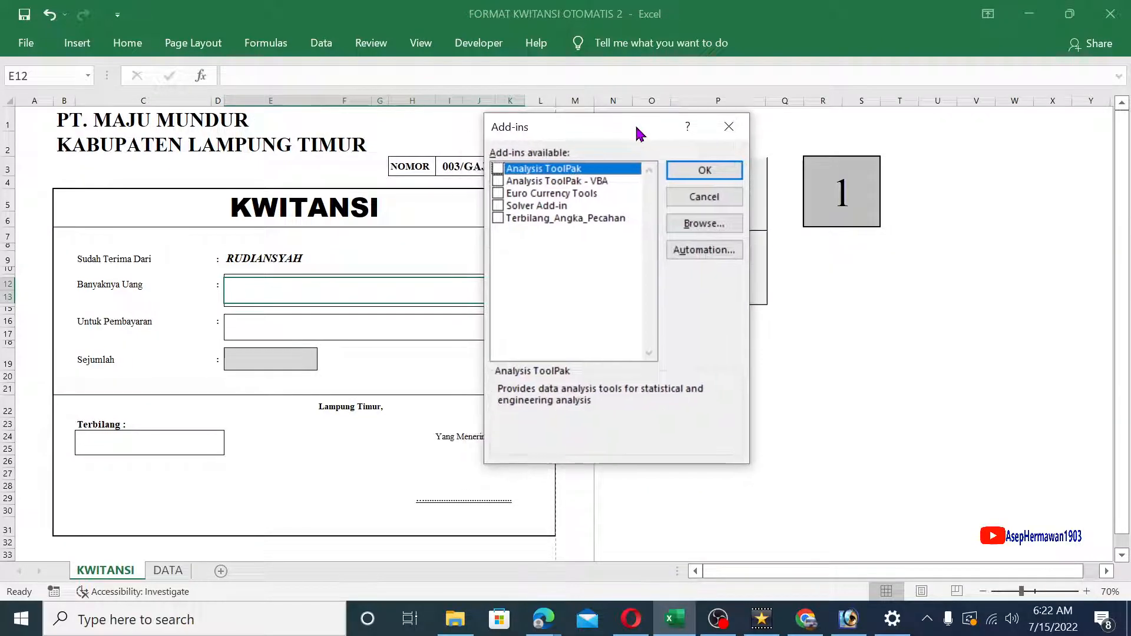
click(703, 224)
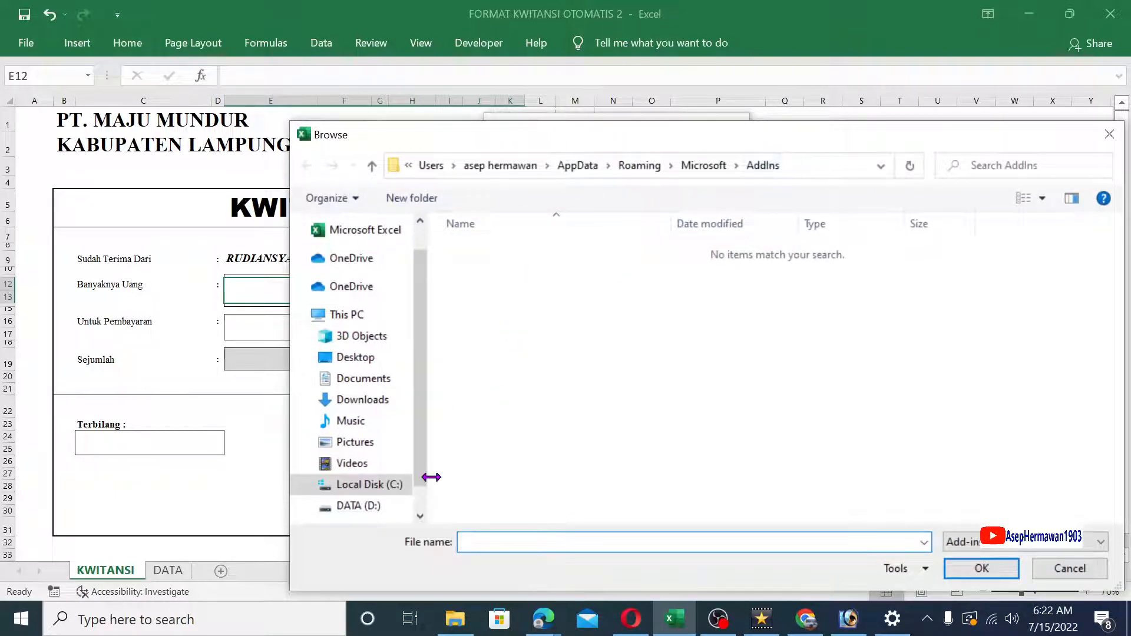
click(362, 507)
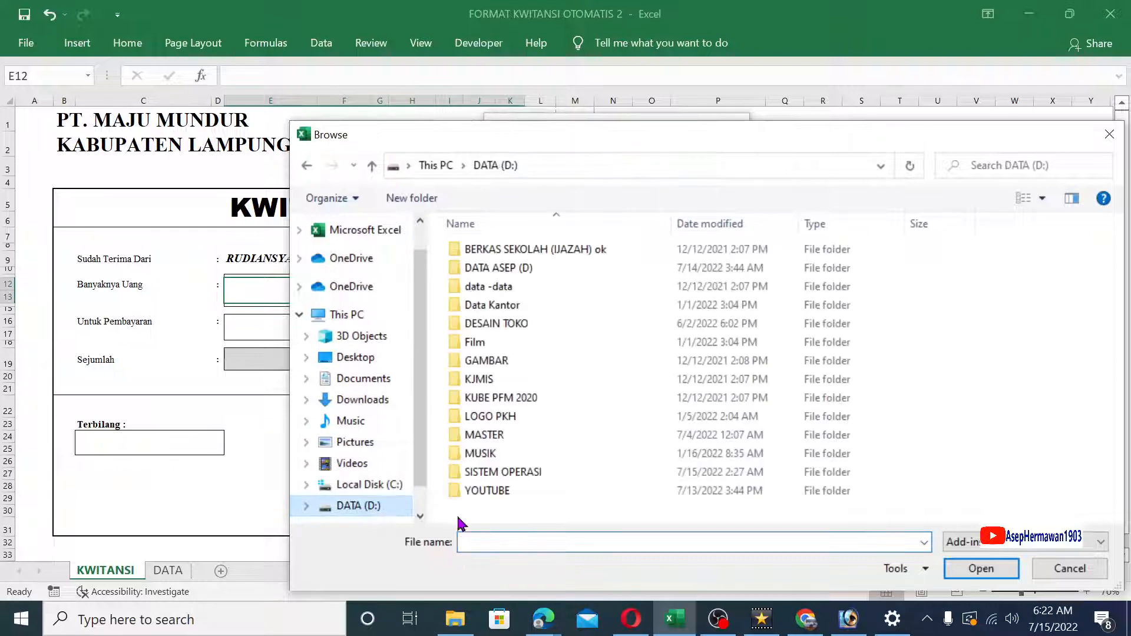
double_click(493, 490)
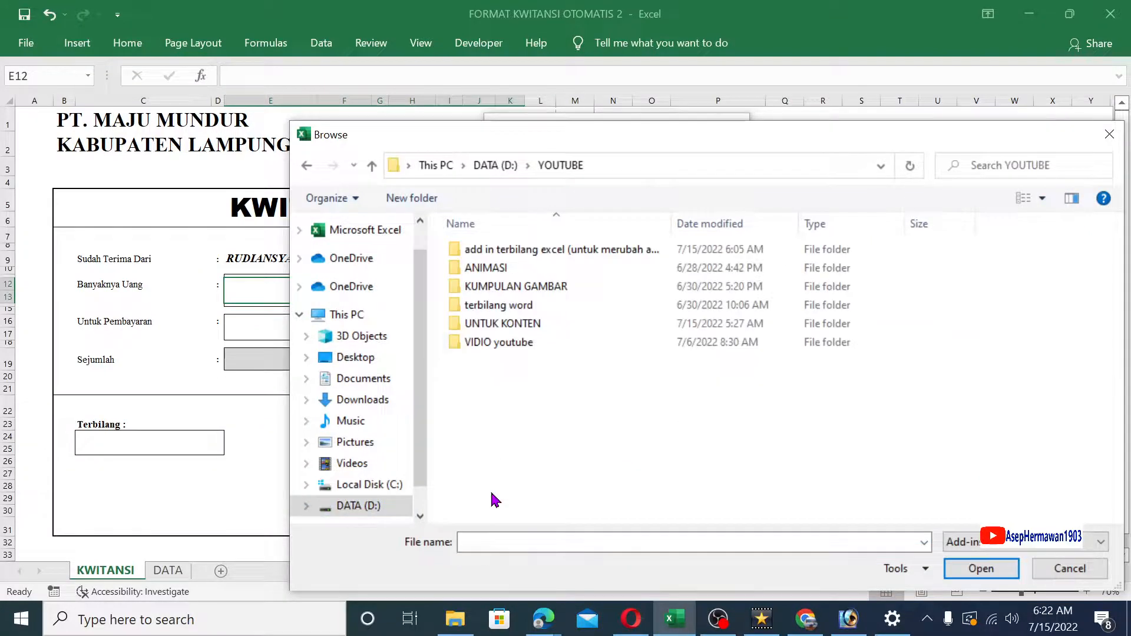
double_click(538, 250)
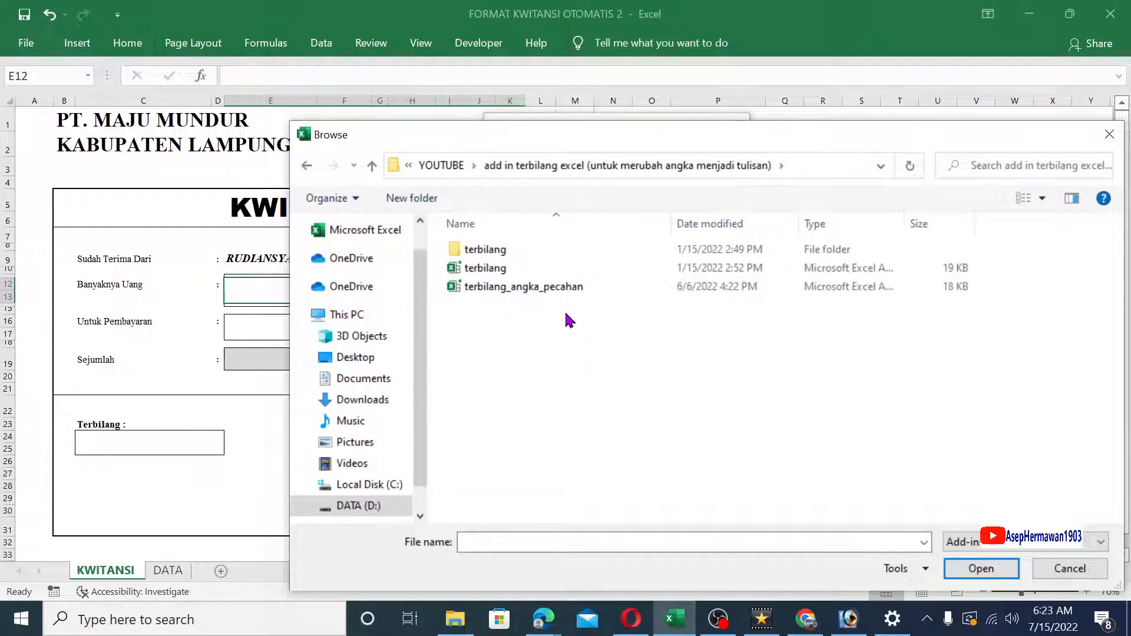
click(520, 289)
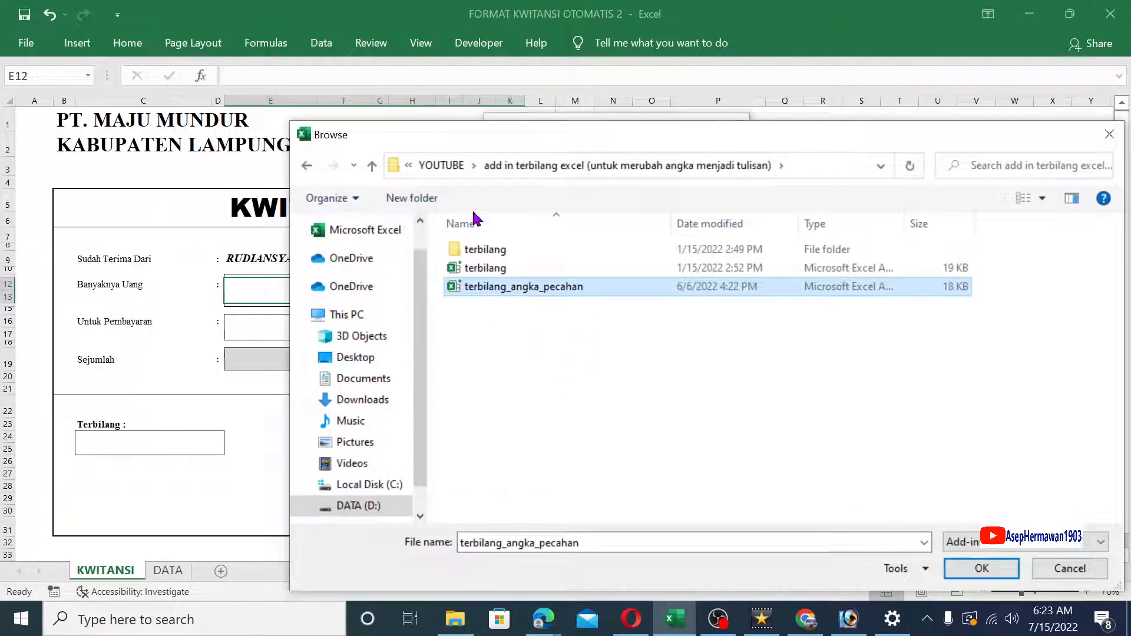
click(1110, 135)
click(728, 127)
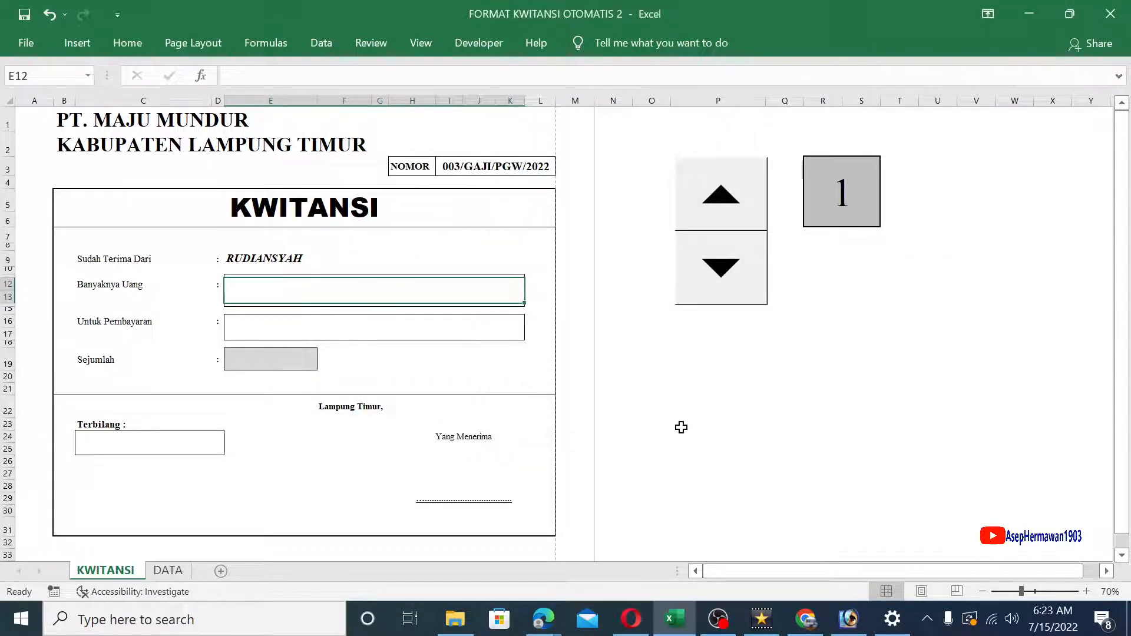
- Load the terbilang_angka_pecahan add-in from the "add in terbilang excel" folder in D:\YOUTUBE and enable it
click(478, 46)
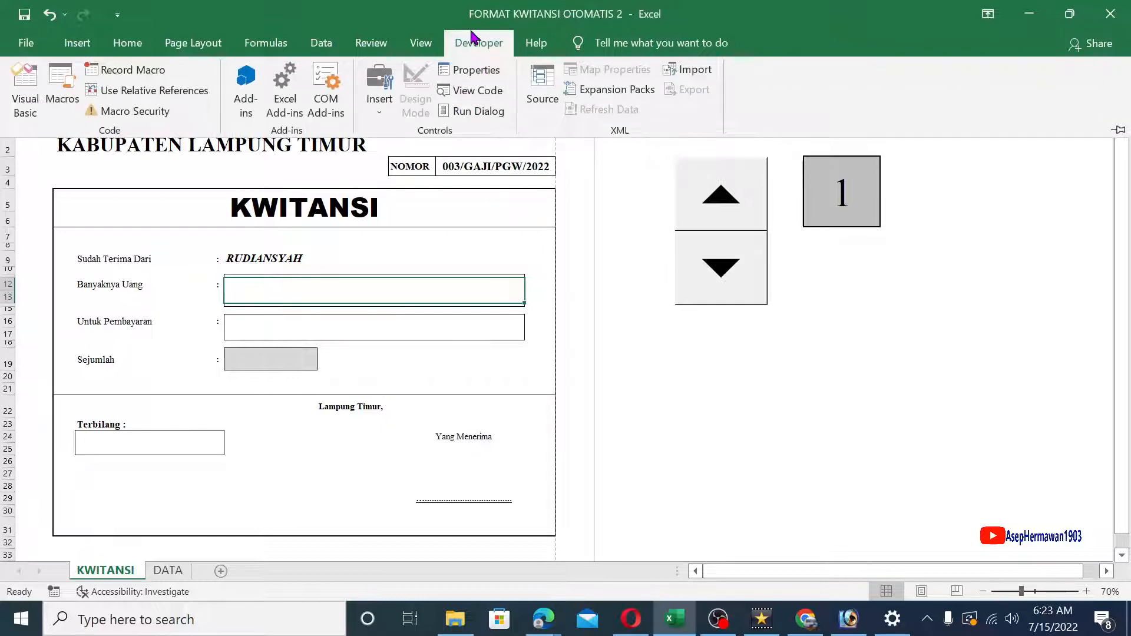
click(293, 113)
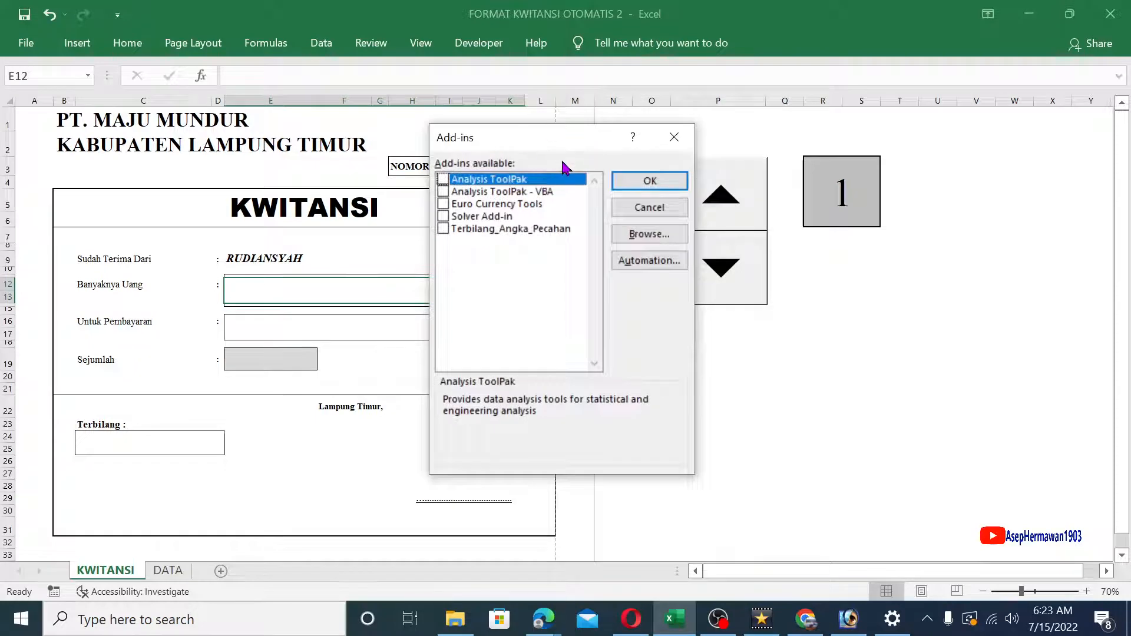
click(632, 233)
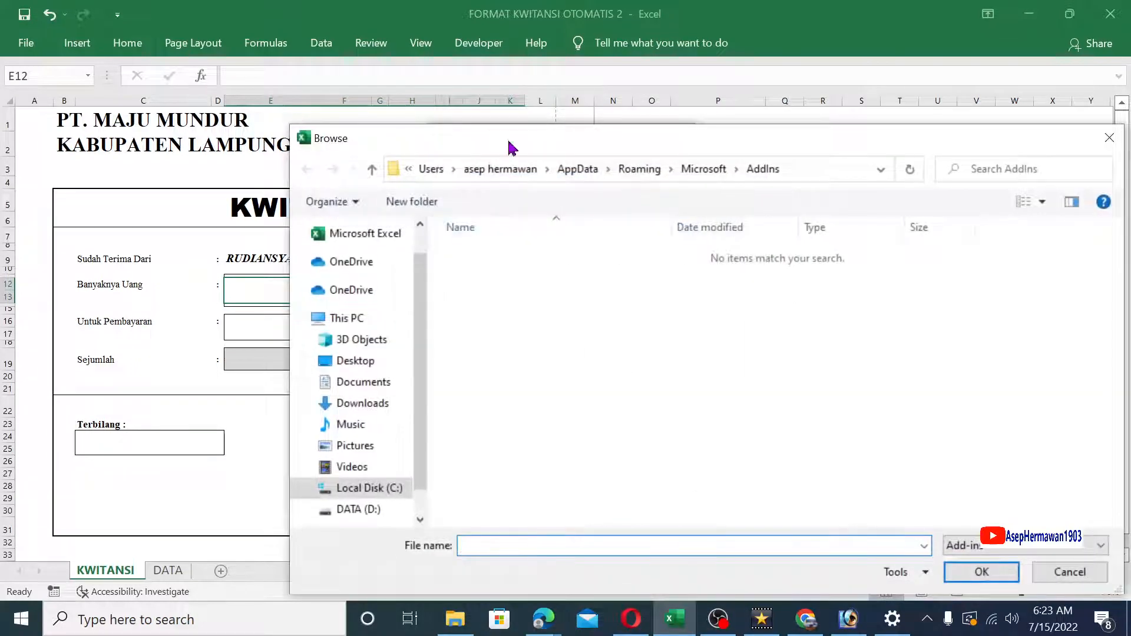
click(369, 510)
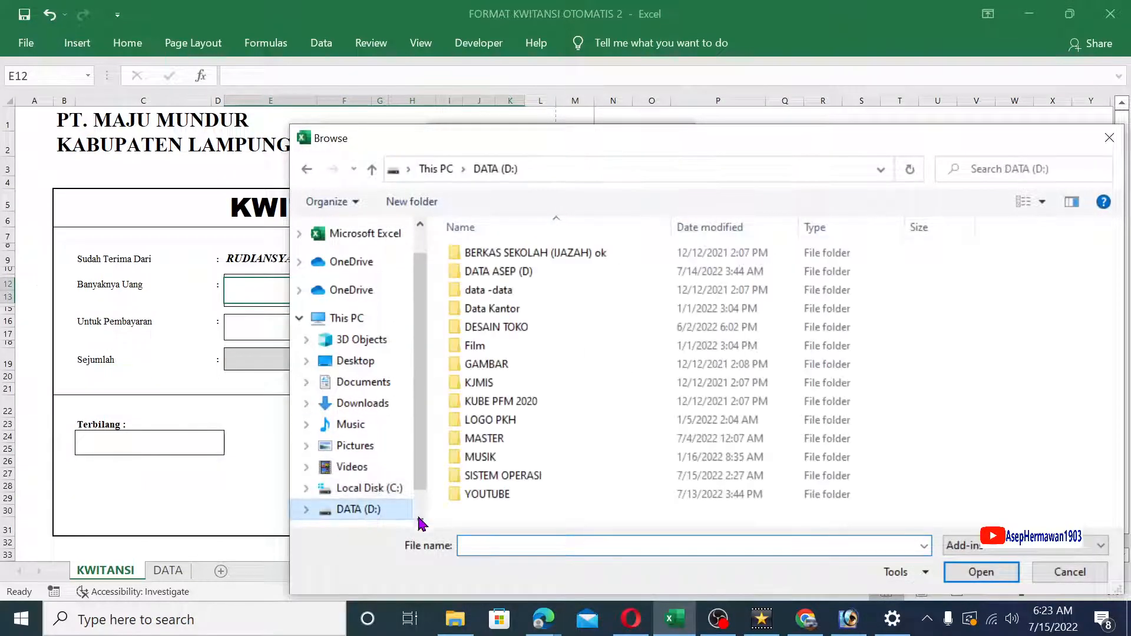
double_click(512, 496)
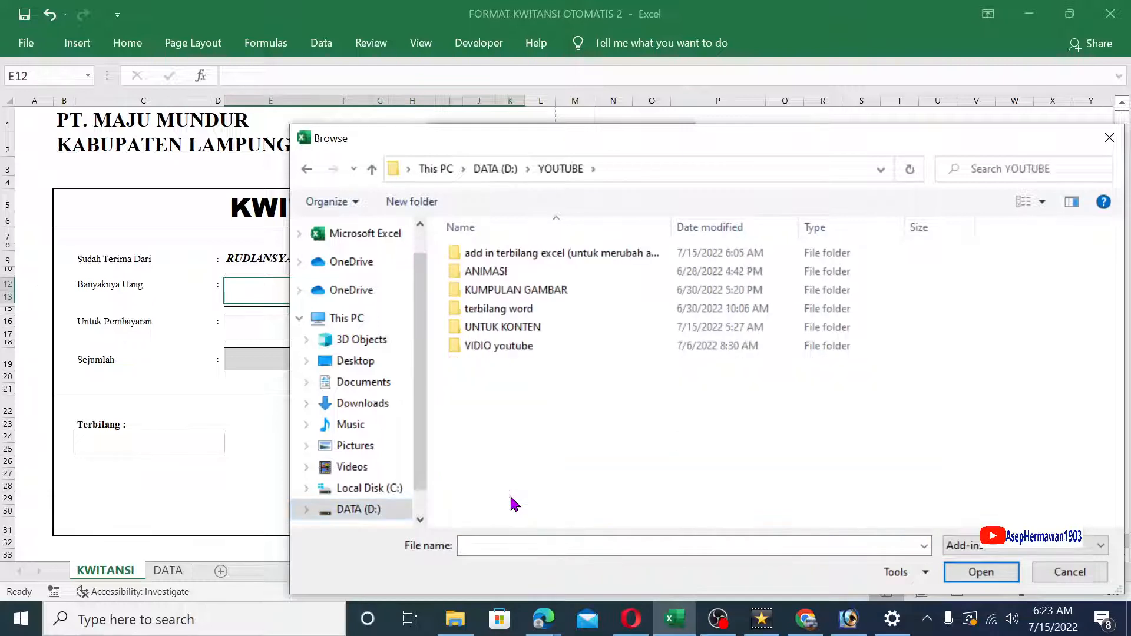
double_click(553, 254)
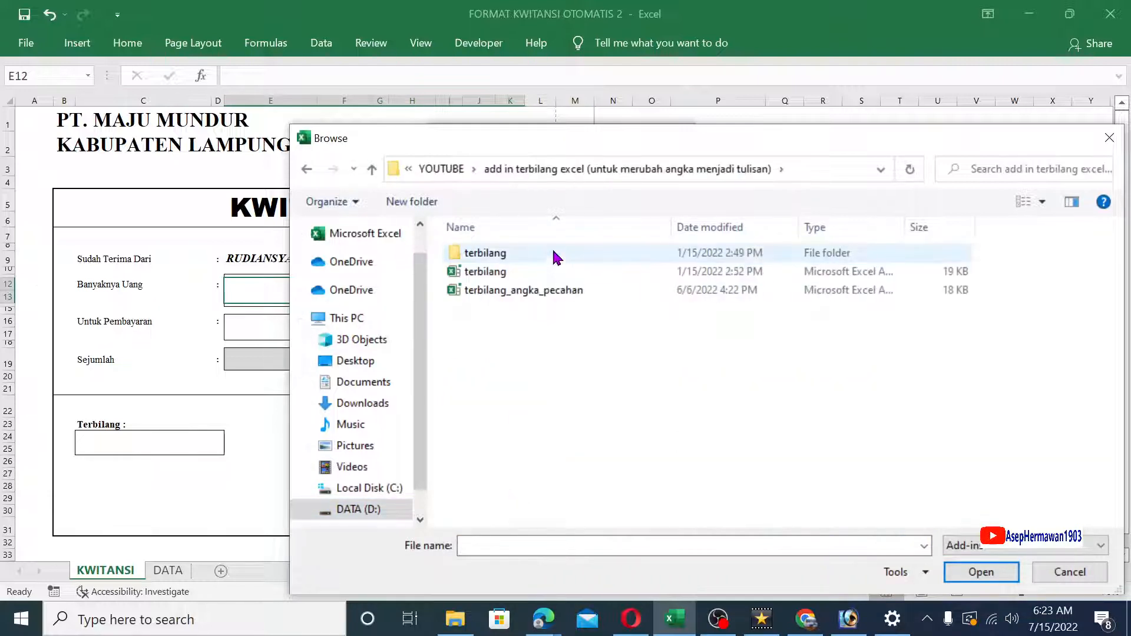
click(488, 294)
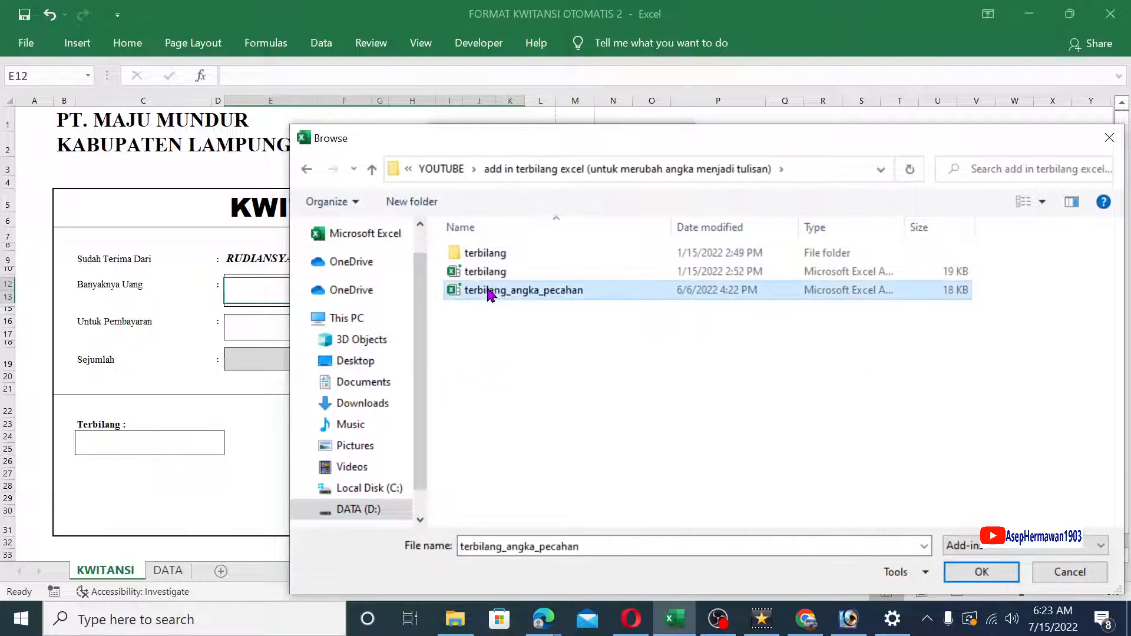
click(978, 572)
click(500, 359)
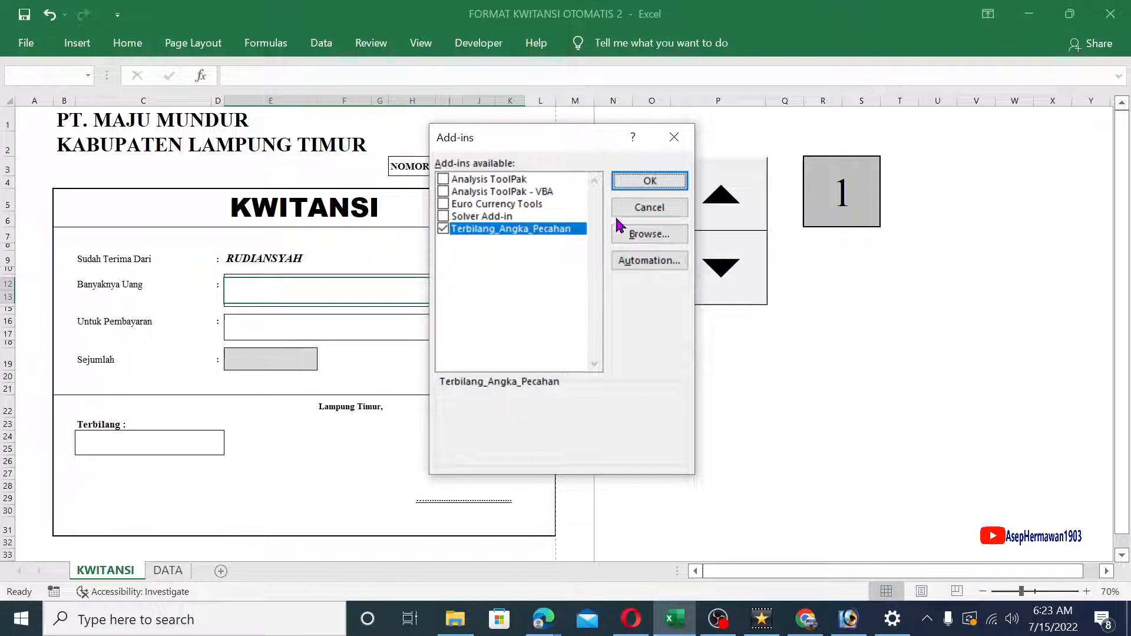
click(643, 181)
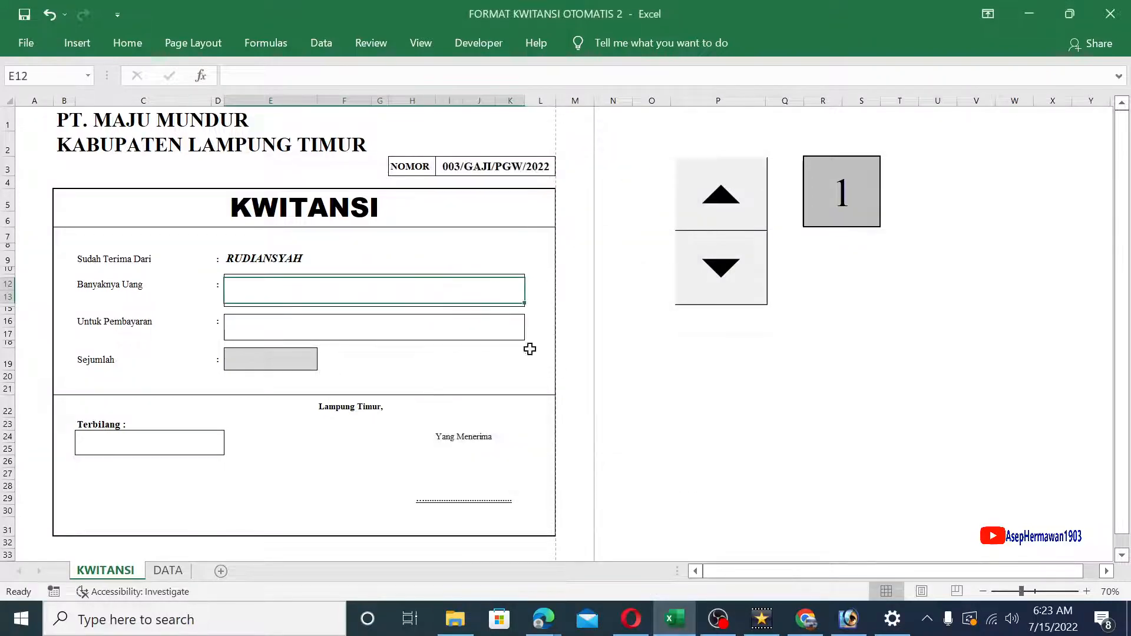
- Enter the formula =terbilang_angka(C24) in the Banyaknya Uang field, E12
double_click(366, 287)
text(=)
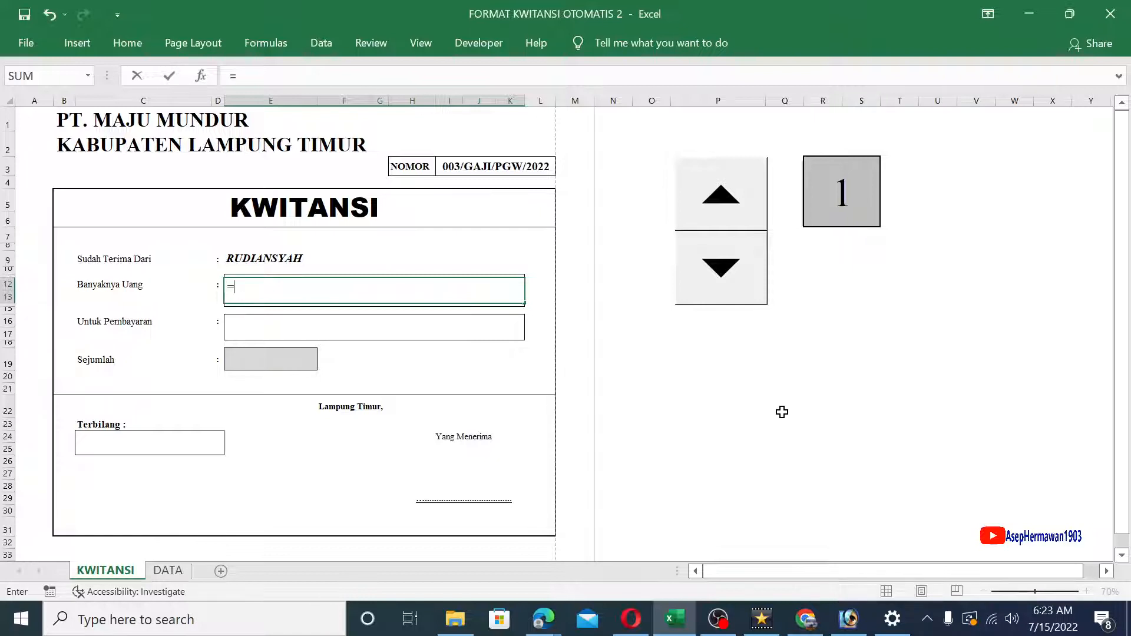
text(TER)
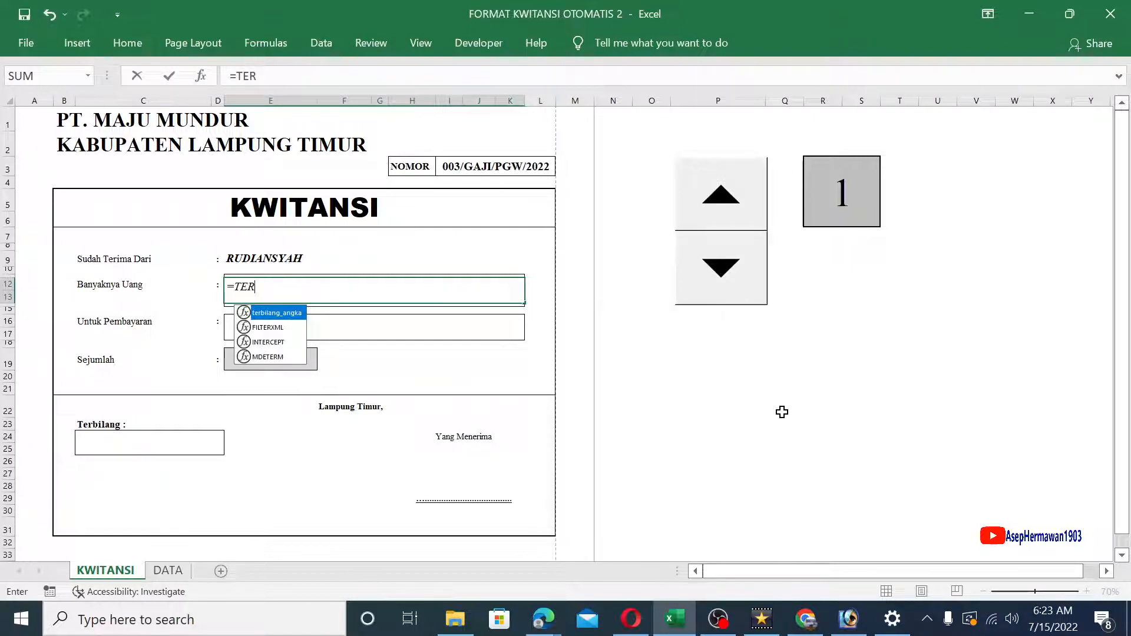
double_click(275, 318)
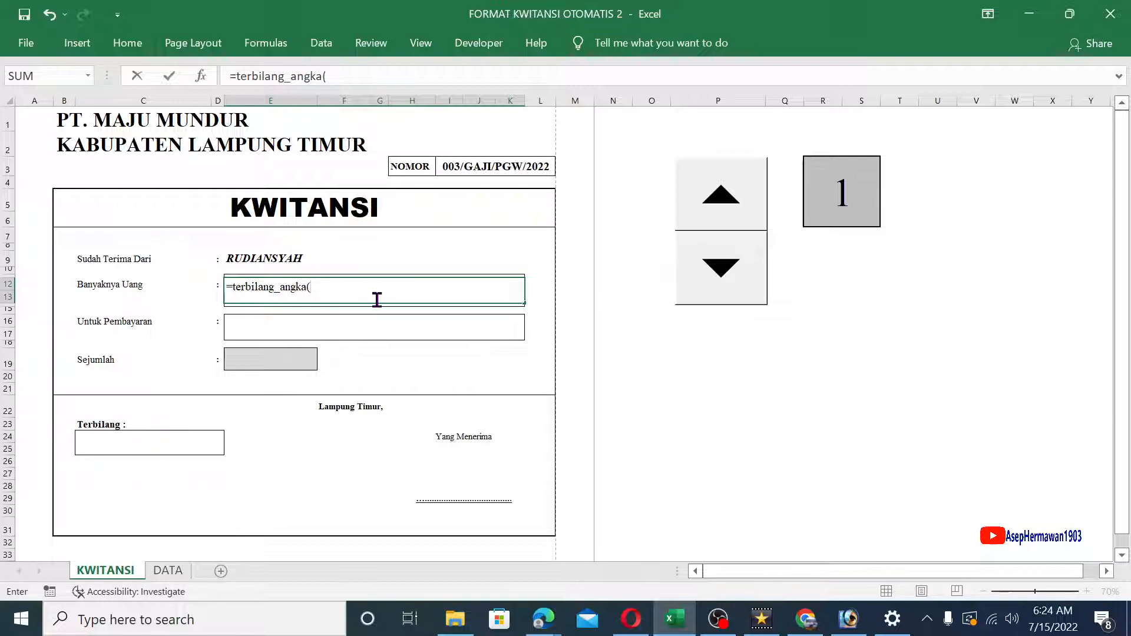
click(173, 442)
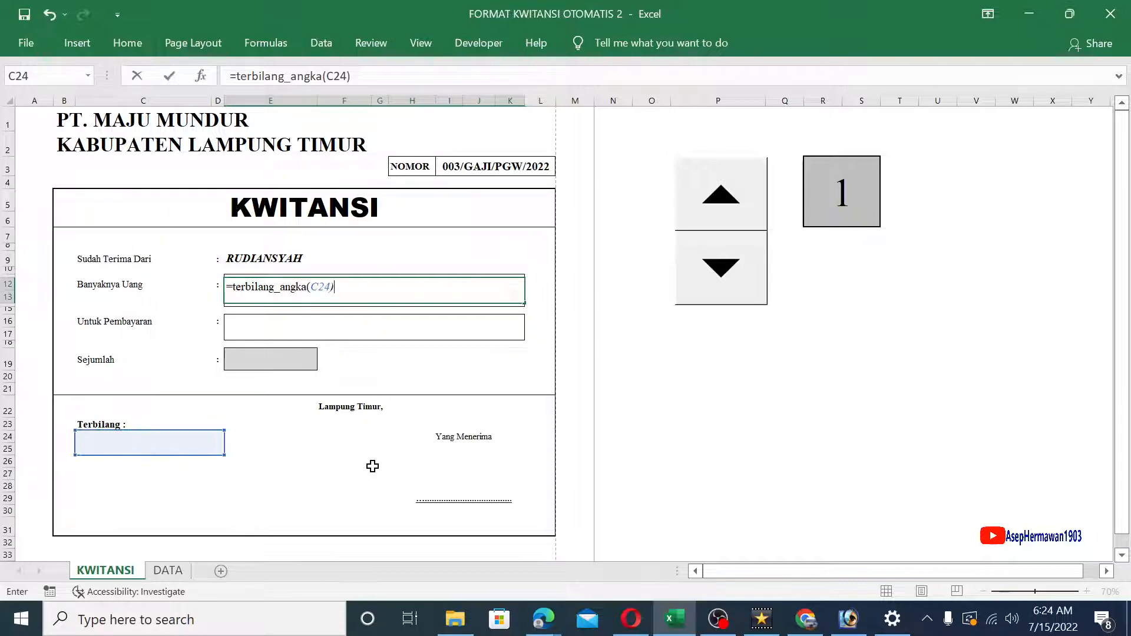
key(Return)
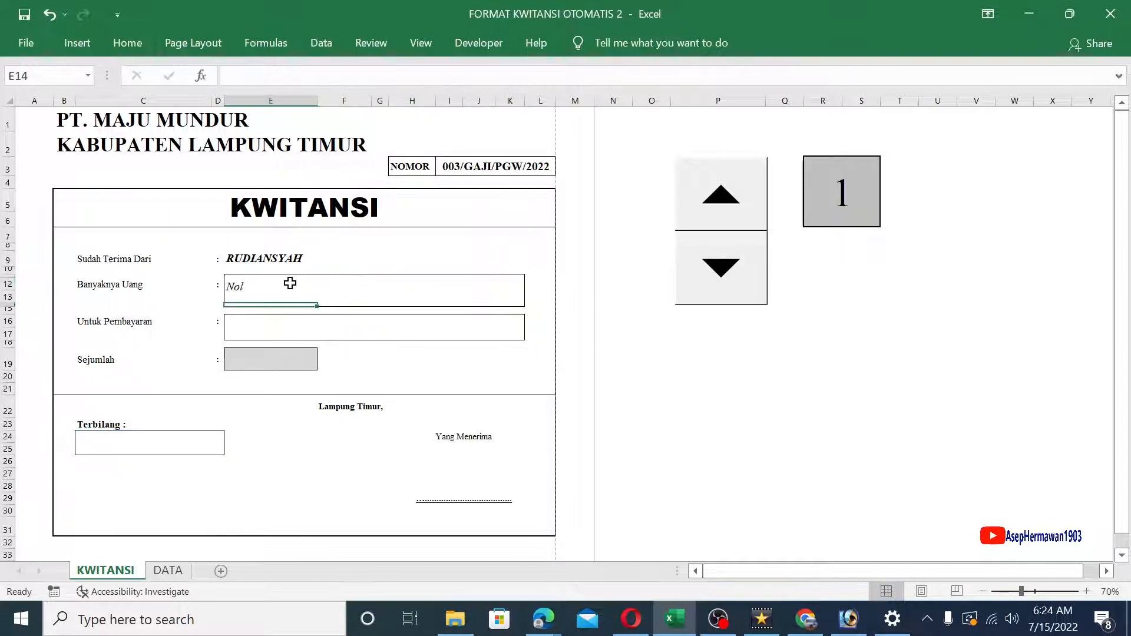
- Enter the test amount 123 in the Terbilang box, C24, to check the amount in words in E12
click(263, 286)
click(153, 437)
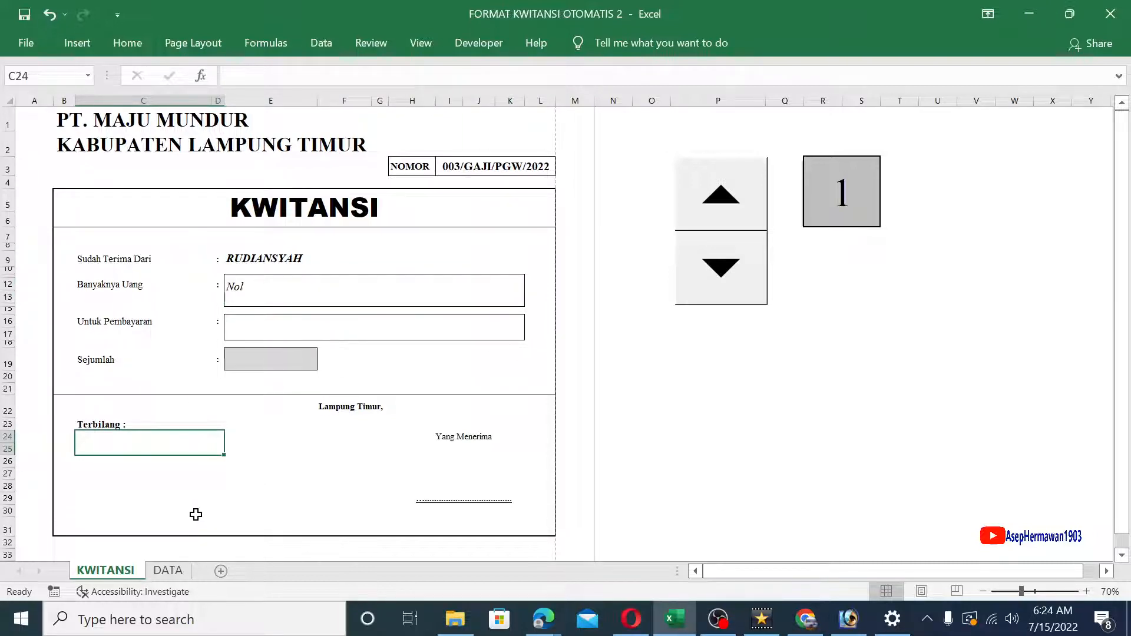
text(123)
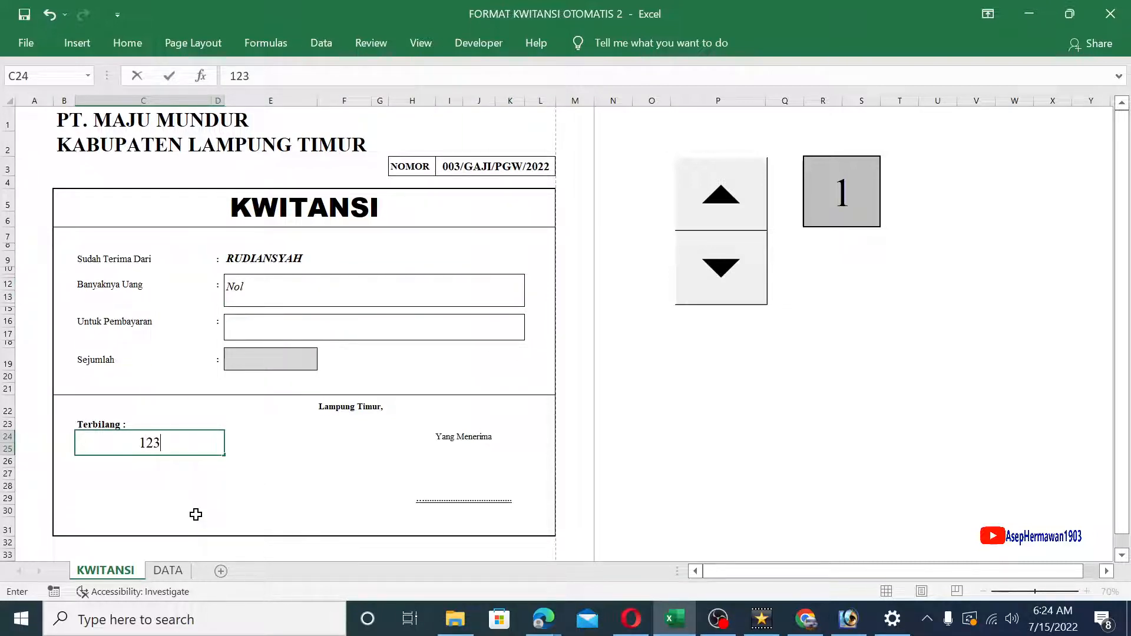
key(Return)
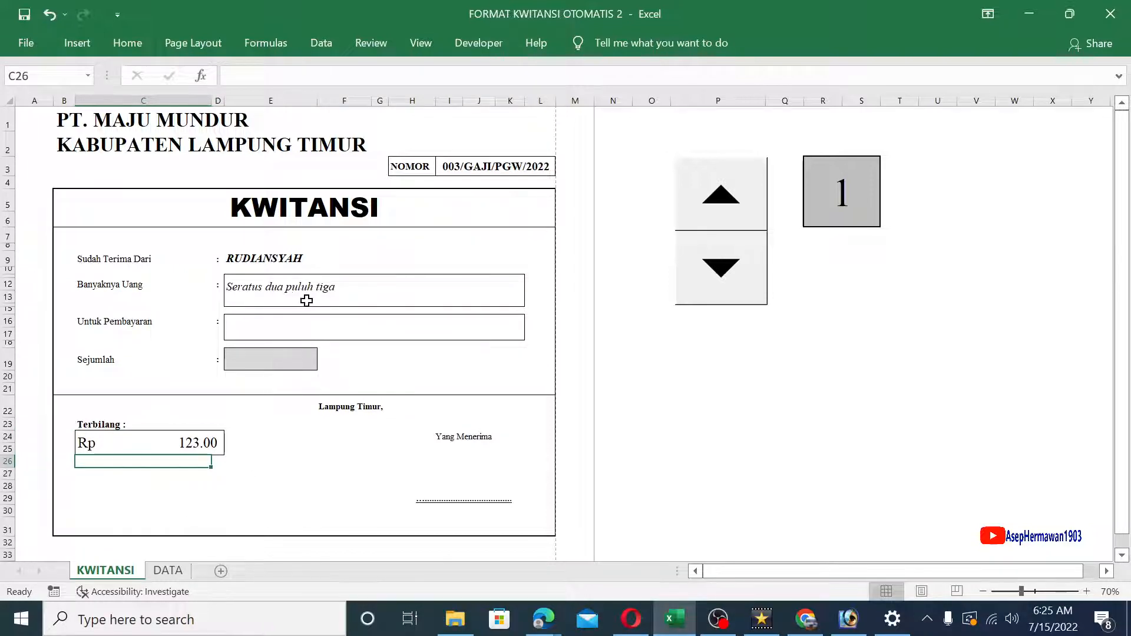
click(194, 446)
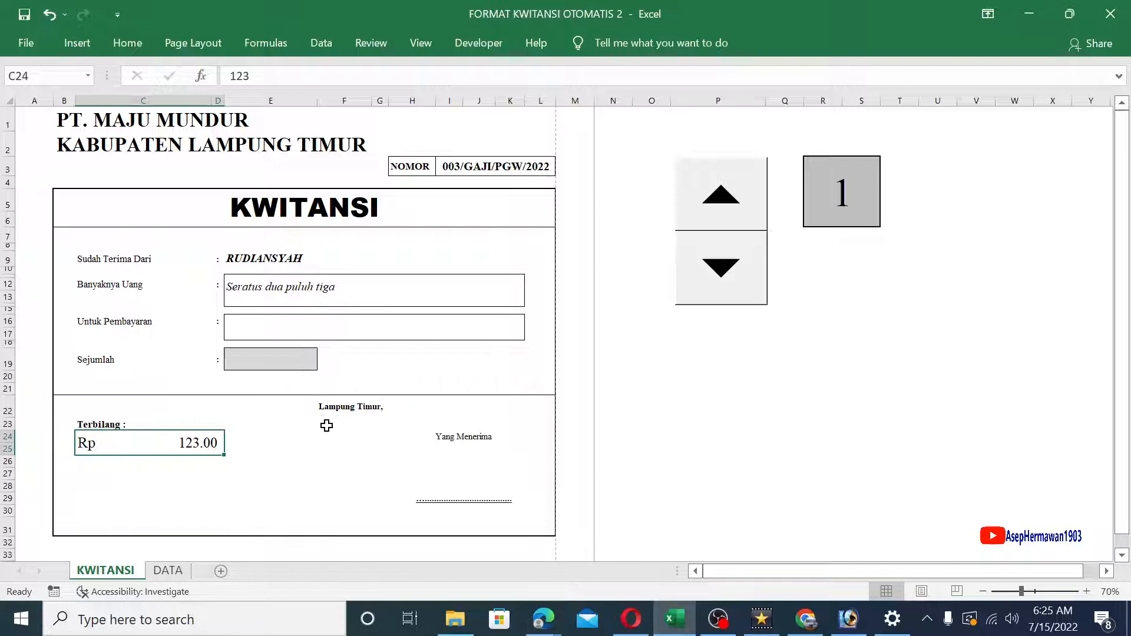
- Clear the test amount from the Terbilang box, C24, and select the Banyaknya Uang field, E12, to check its formula
key(Delete)
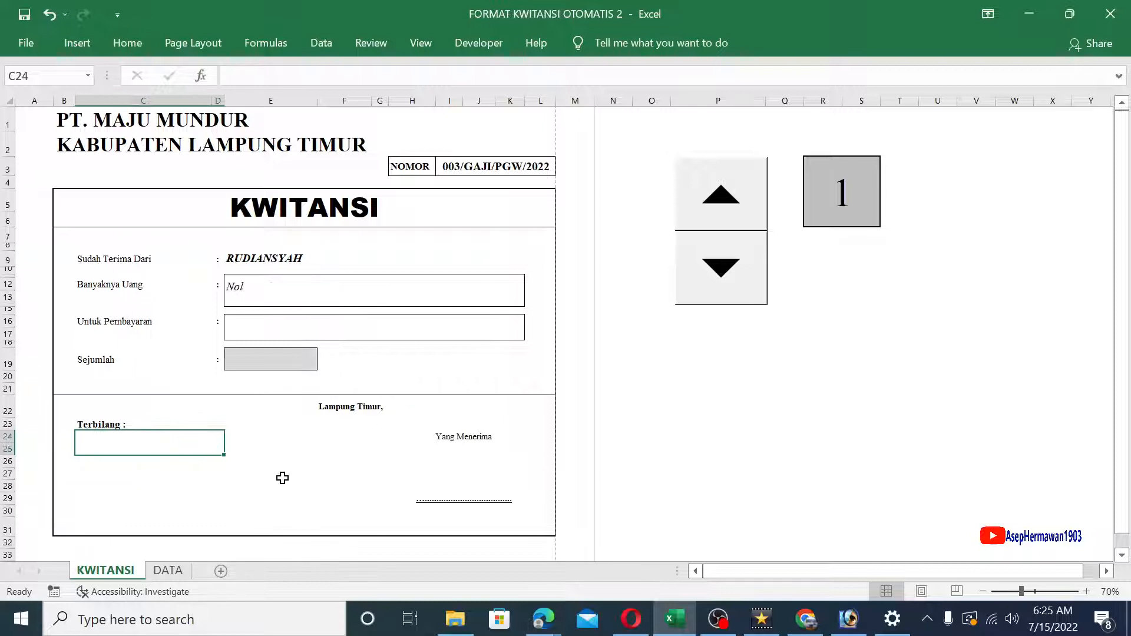
click(301, 471)
click(345, 297)
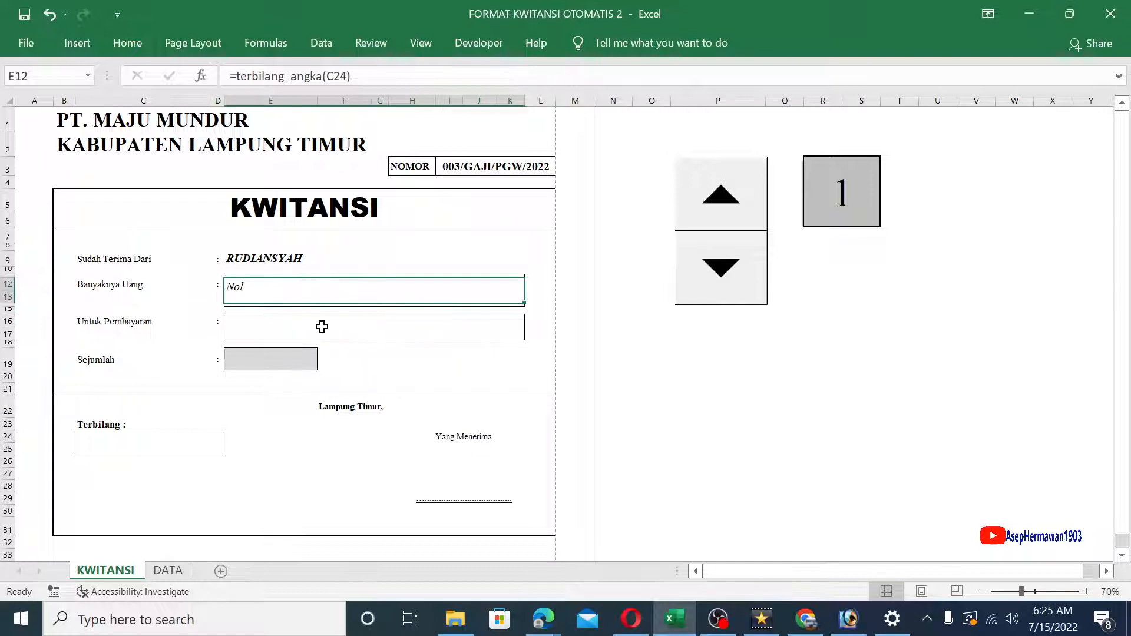
- Examine the UNTUK PEMBAYARAN column and its column number on the DATA sheet for the lookup in E16
click(287, 323)
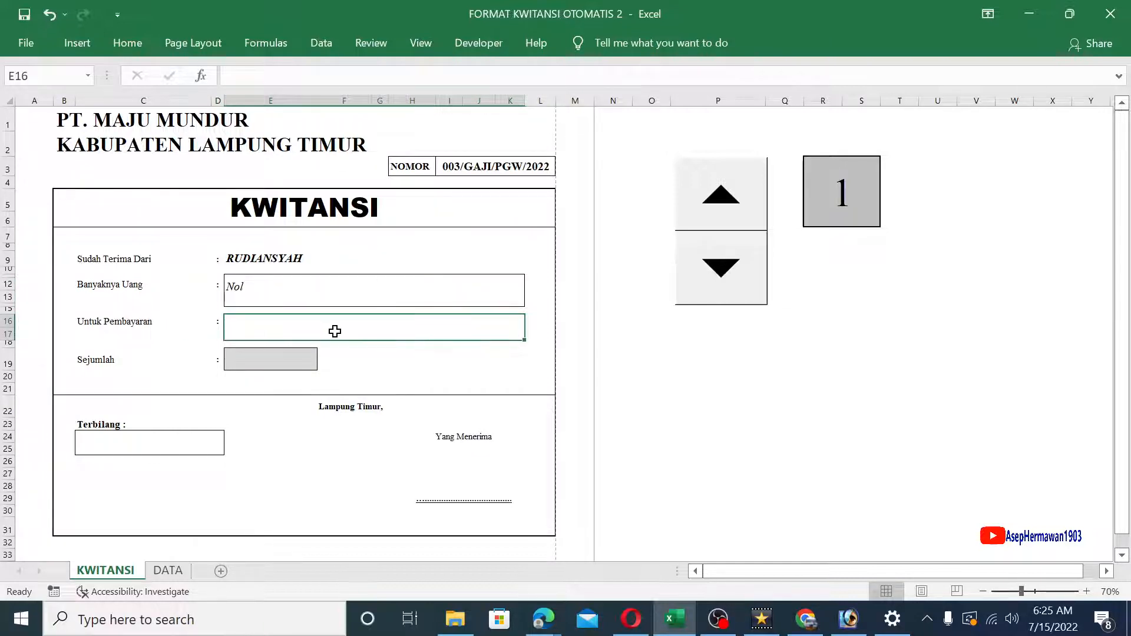
click(169, 571)
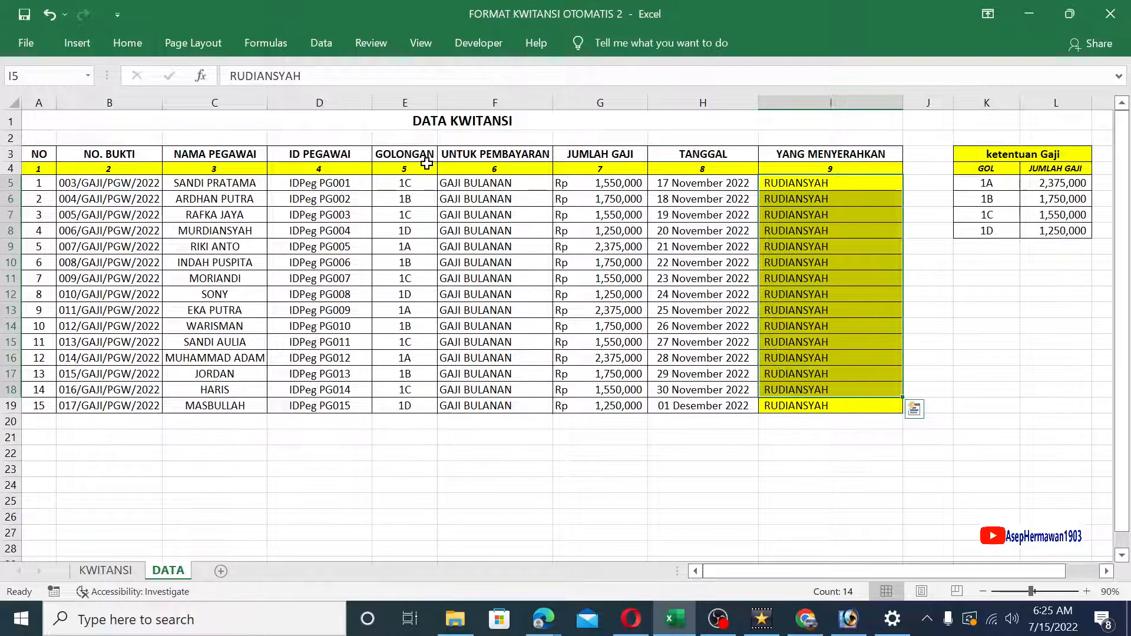
click(504, 183)
drag(502, 155, 504, 408)
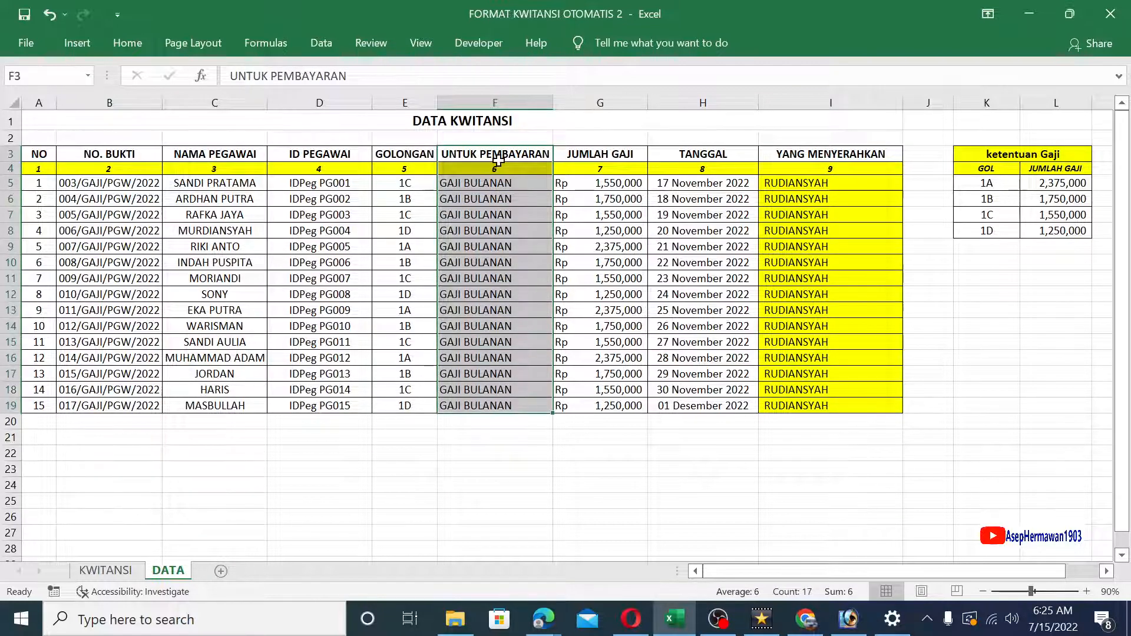
click(506, 200)
drag(502, 184, 498, 407)
click(503, 166)
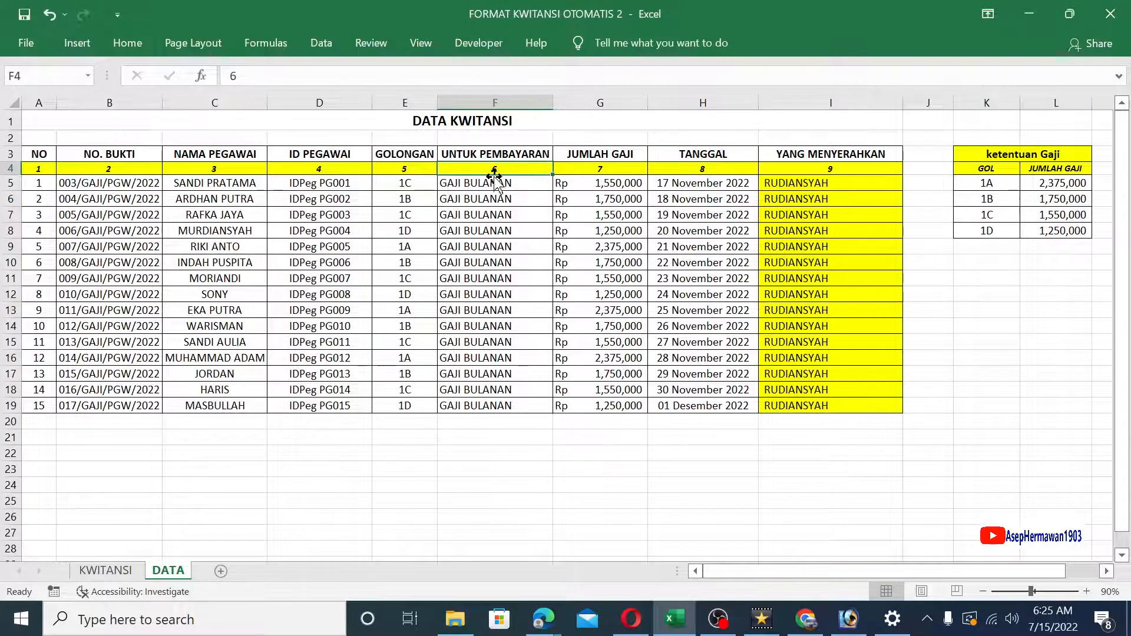
- Enter the formula =VLOOKUP(R3,DATABASE,6,FALSE) in the Untuk Pembayaran field, E16, on the KWITANSI sheet
click(106, 571)
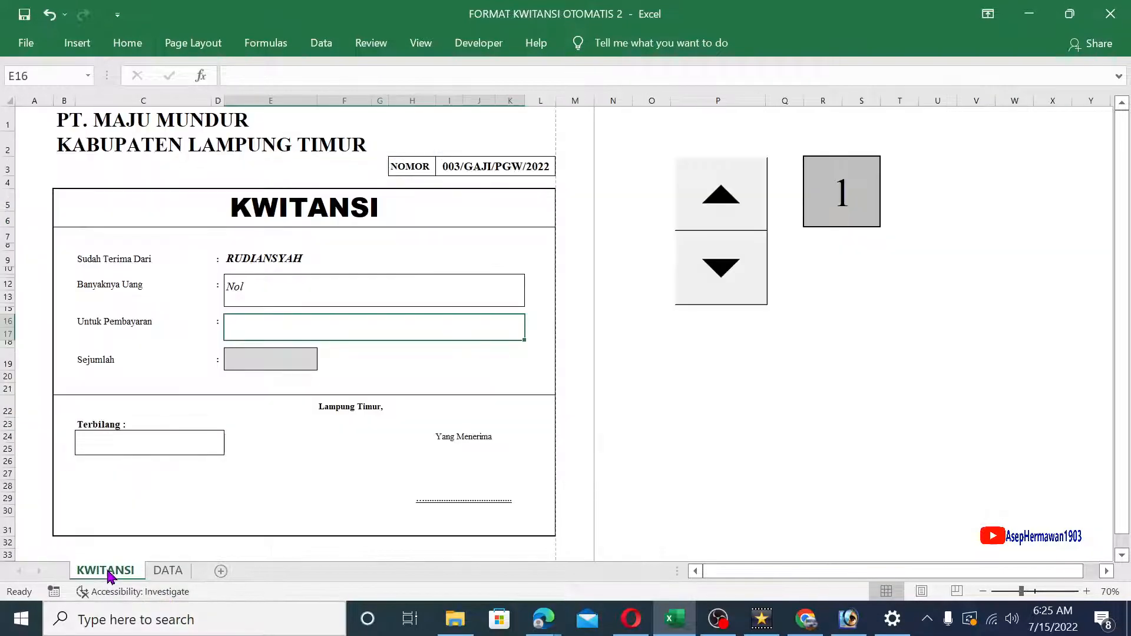
text(=VL)
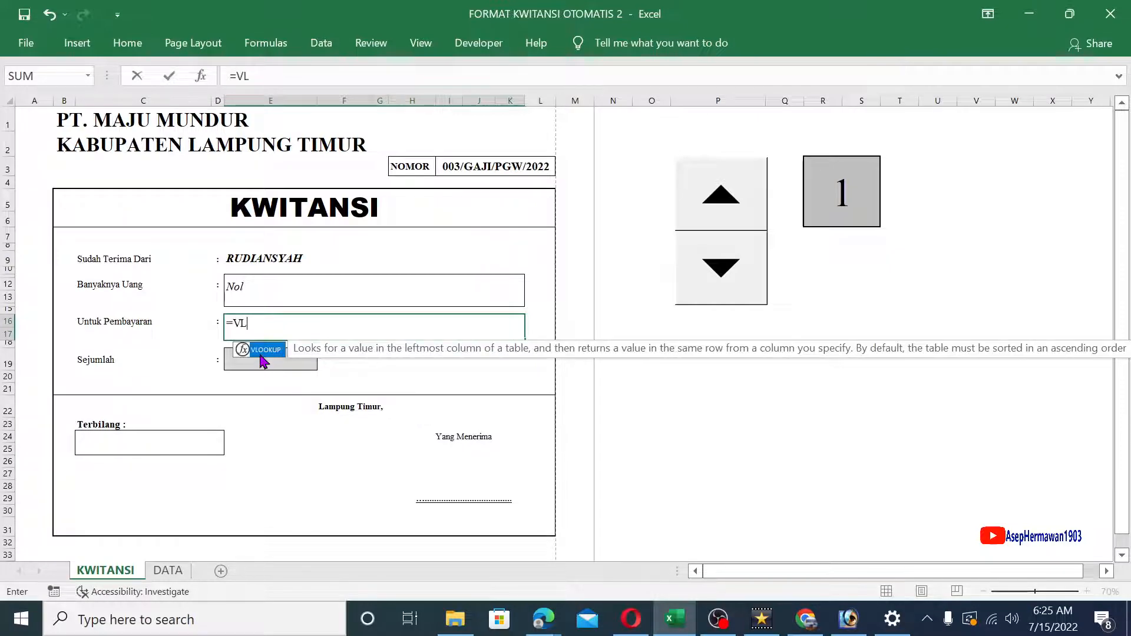
double_click(263, 351)
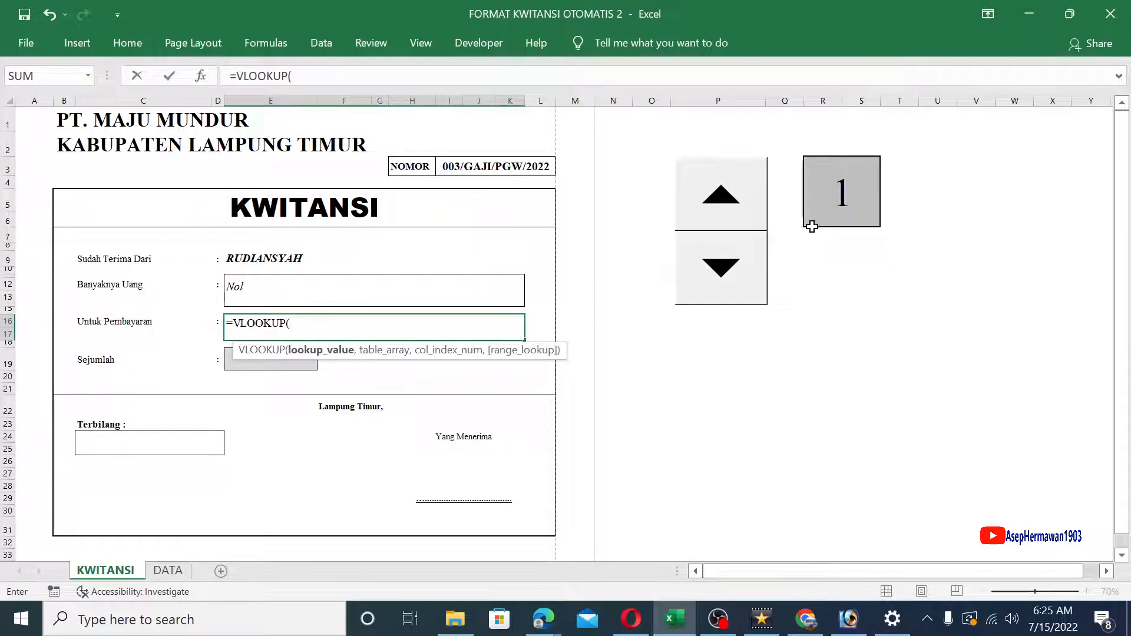
click(840, 187)
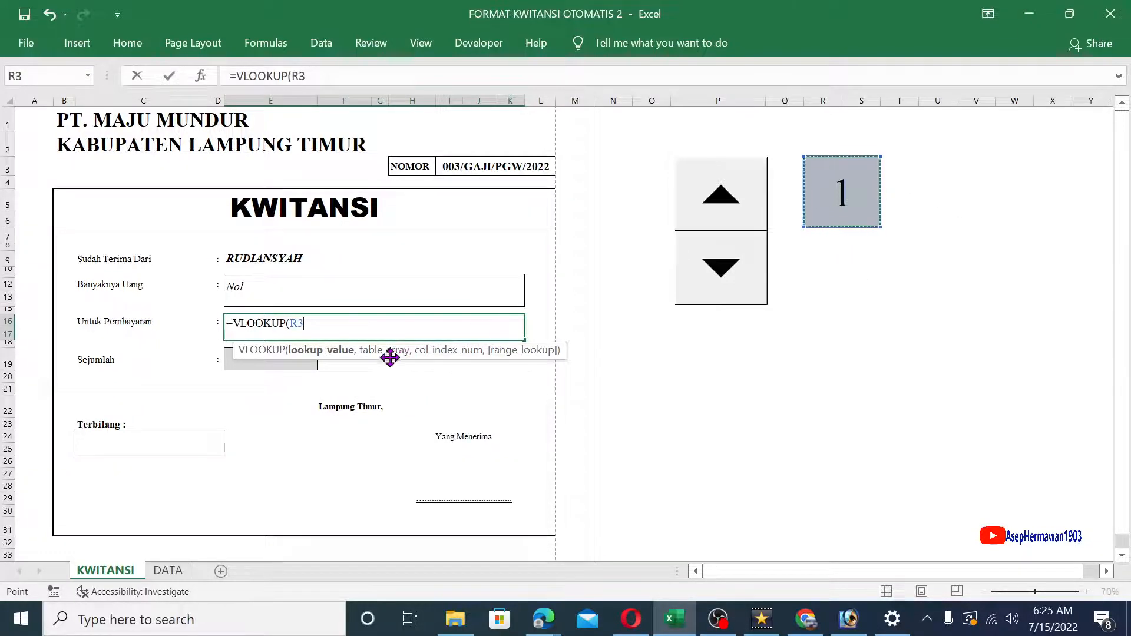
text(,)
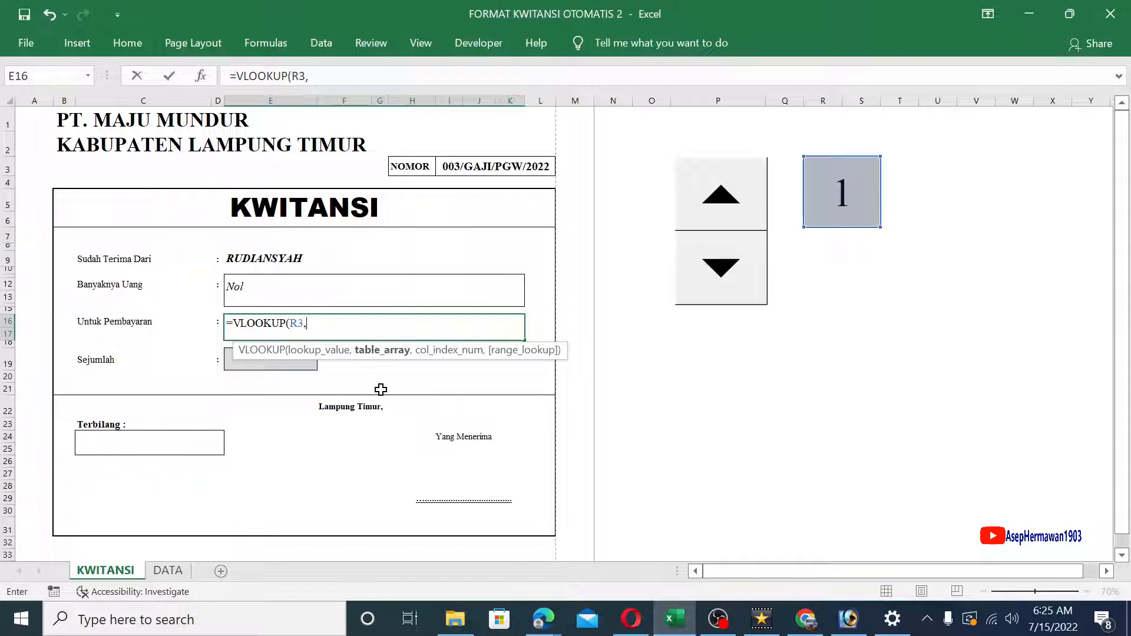
text(DAT)
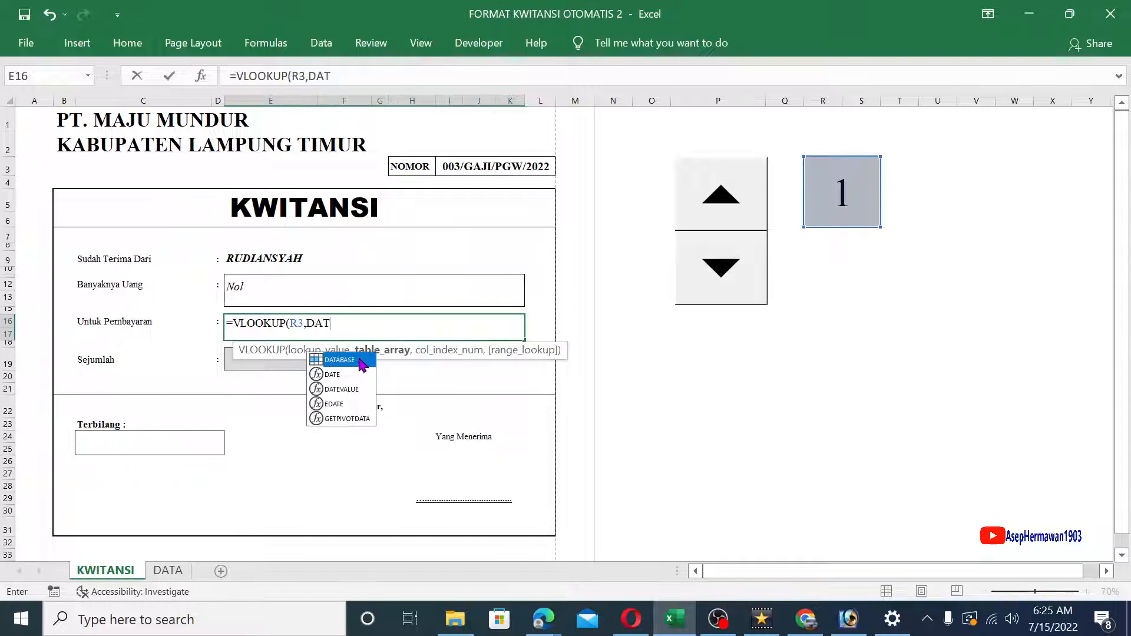
double_click(362, 364)
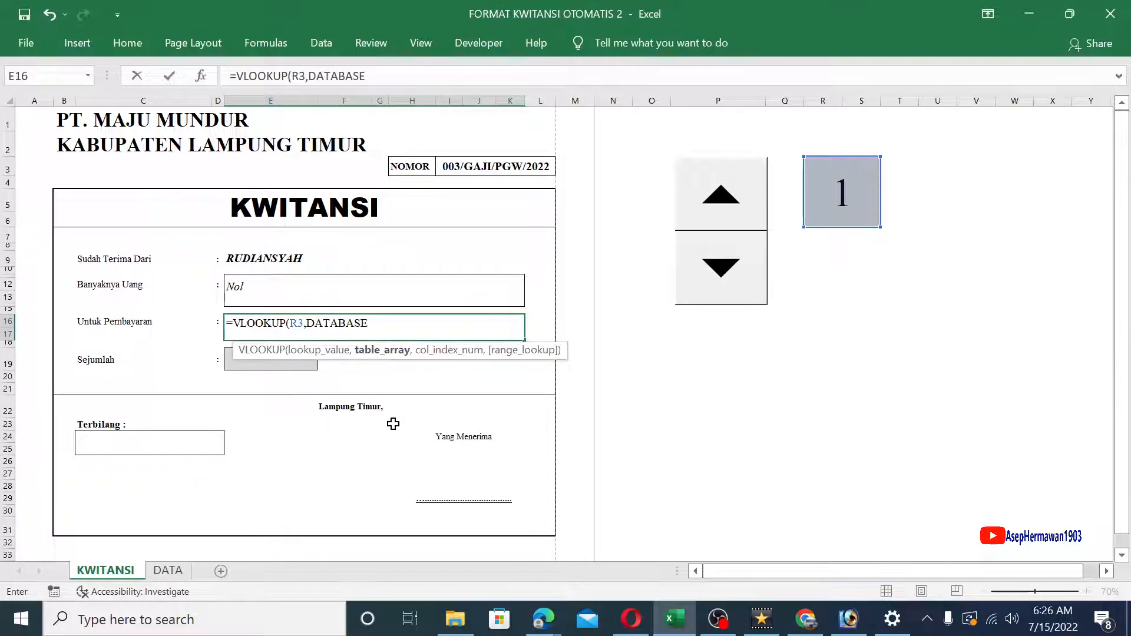
text(,6)
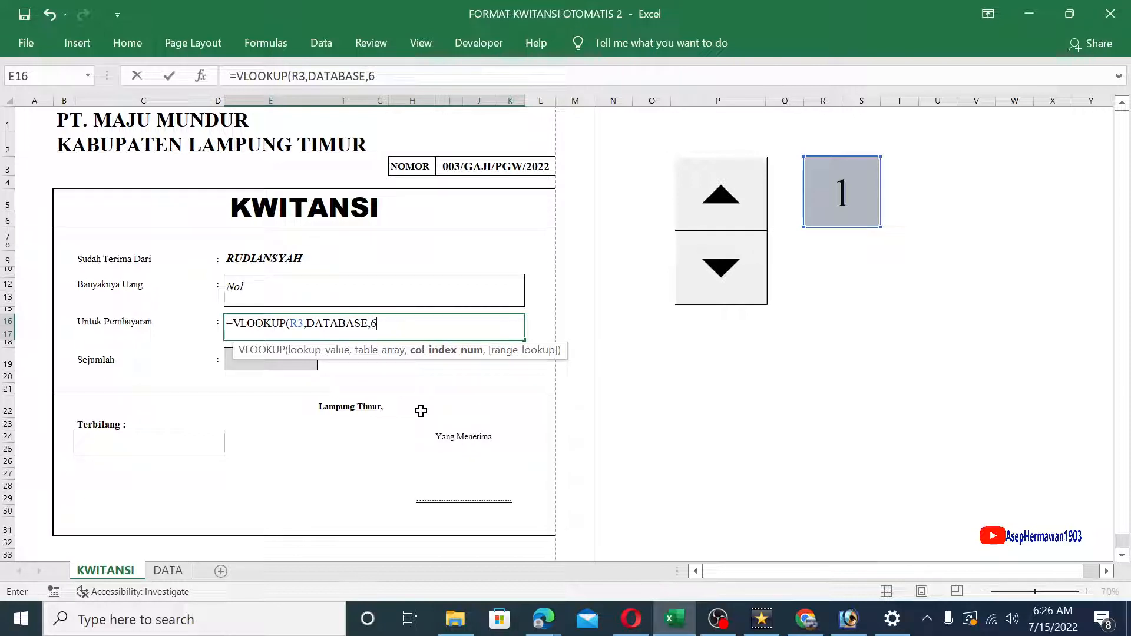
text(,2)
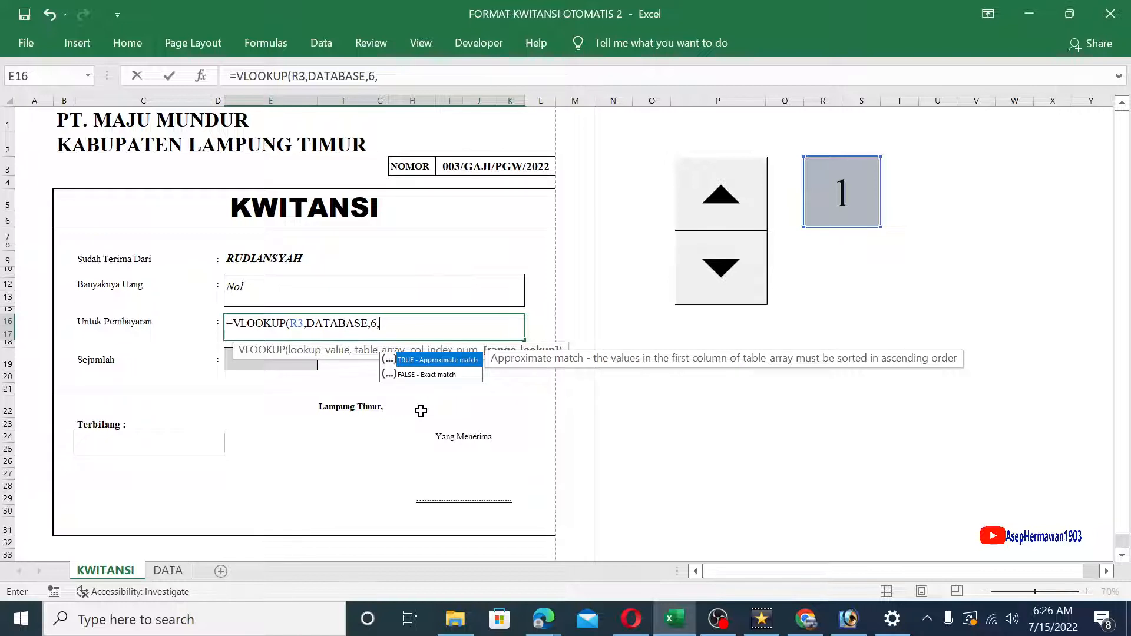
double_click(417, 376)
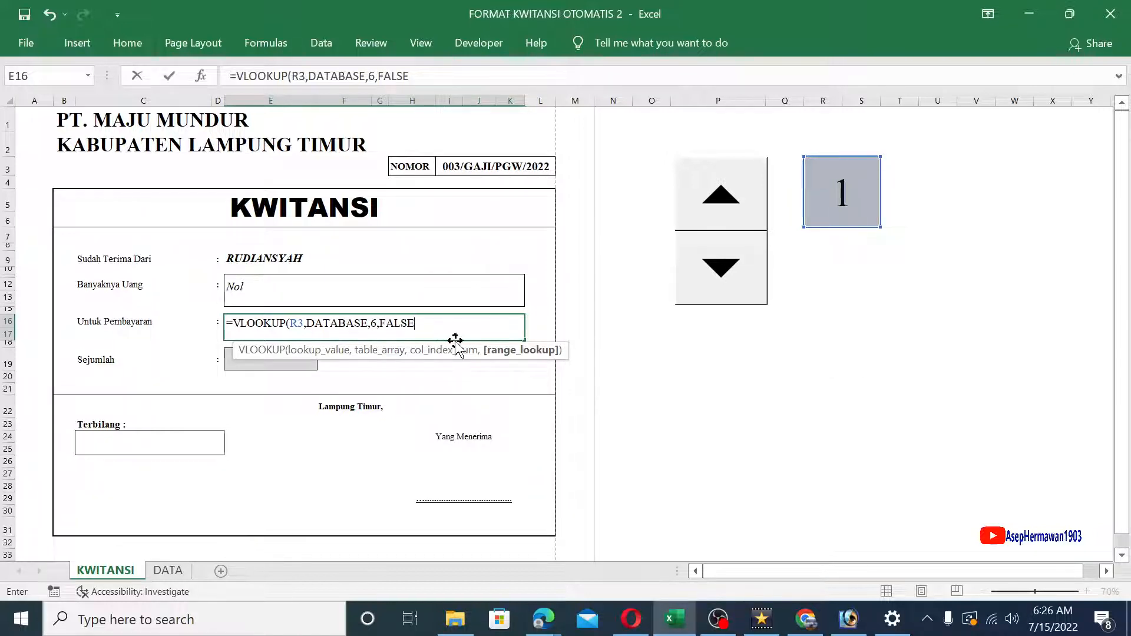
text())
key(Return)
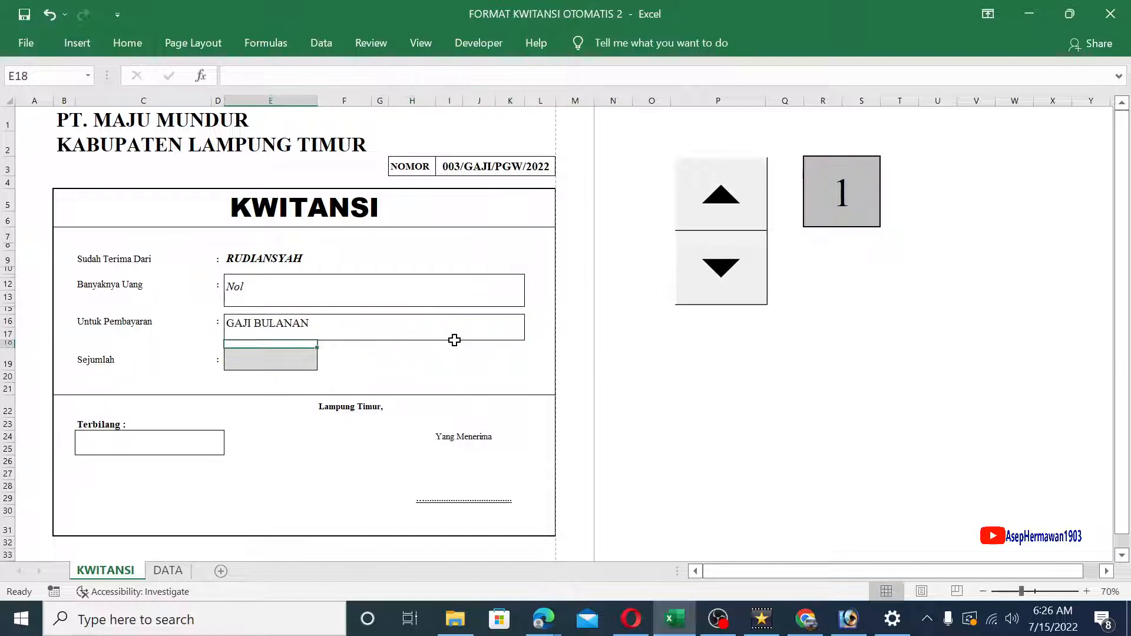
- Test the Untuk Pembayaran formula with the R3 counter at 0 and compare it with the NO column on DATA
click(333, 328)
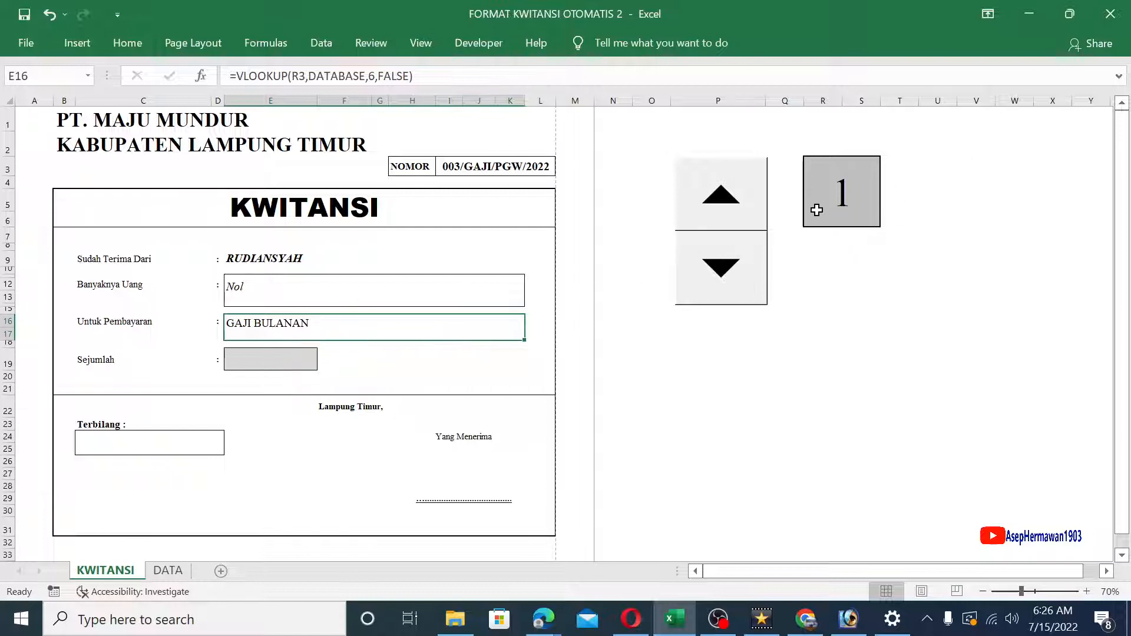
click(741, 267)
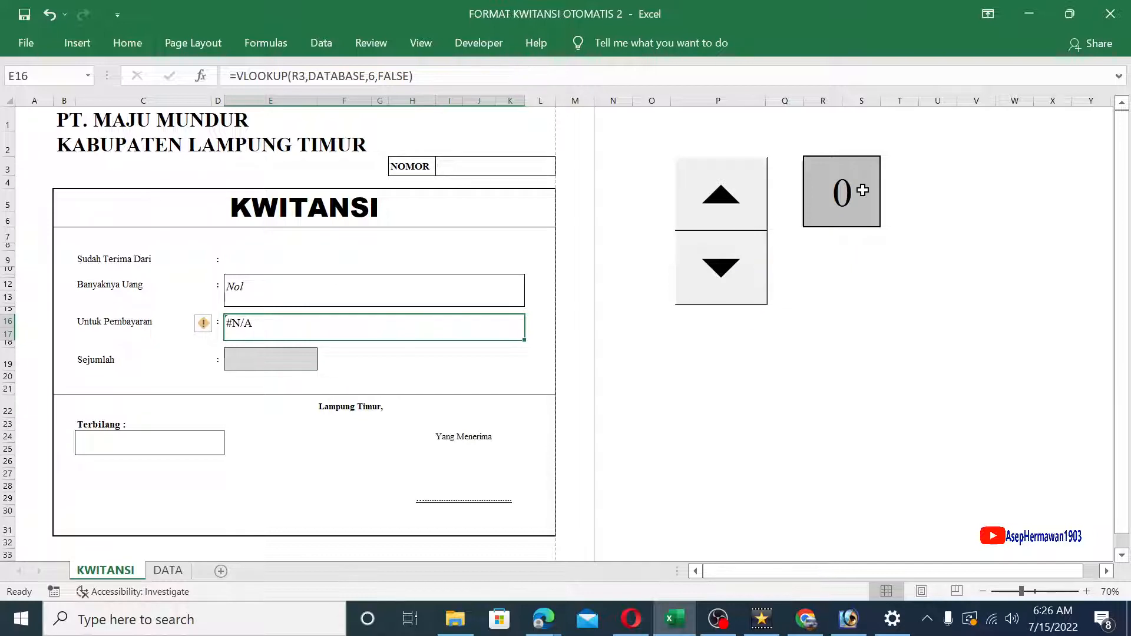
click(168, 572)
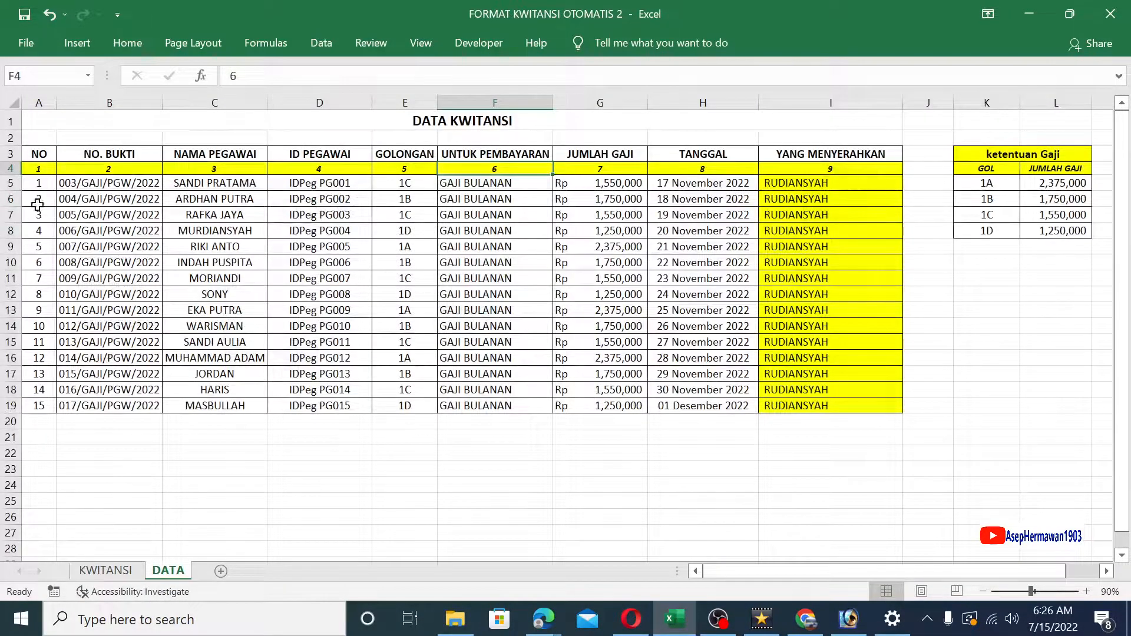
click(105, 570)
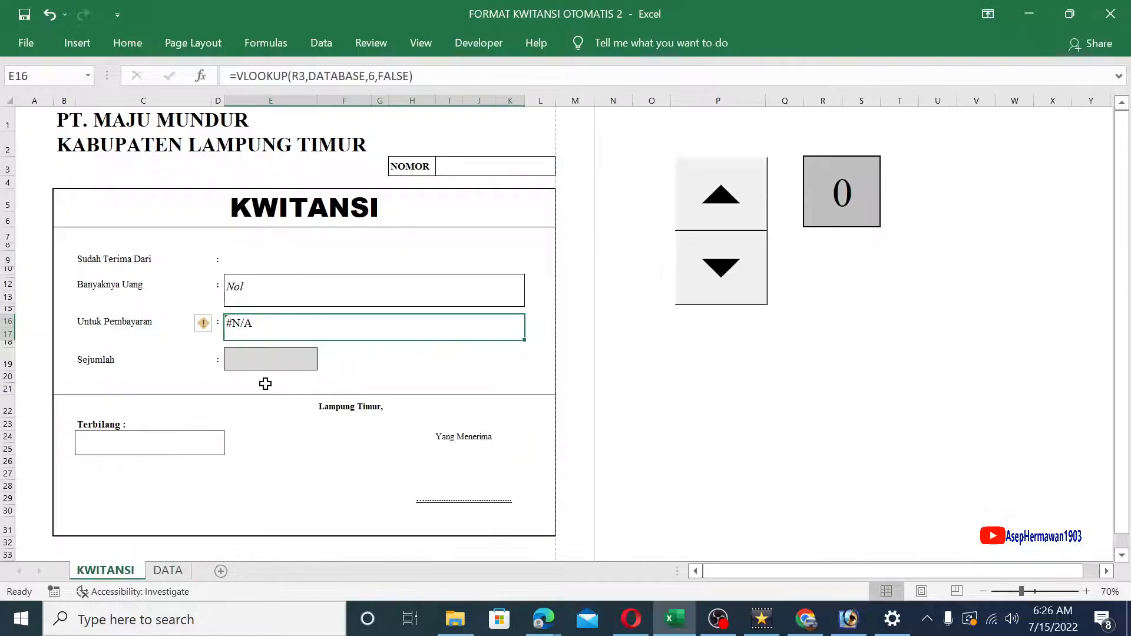
- Wrap the Untuk Pembayaran formula in E16 with IFERROR, making it =IFERROR(VLOOKUP(R3,DATABASE,6,FALSE),"")
double_click(248, 325)
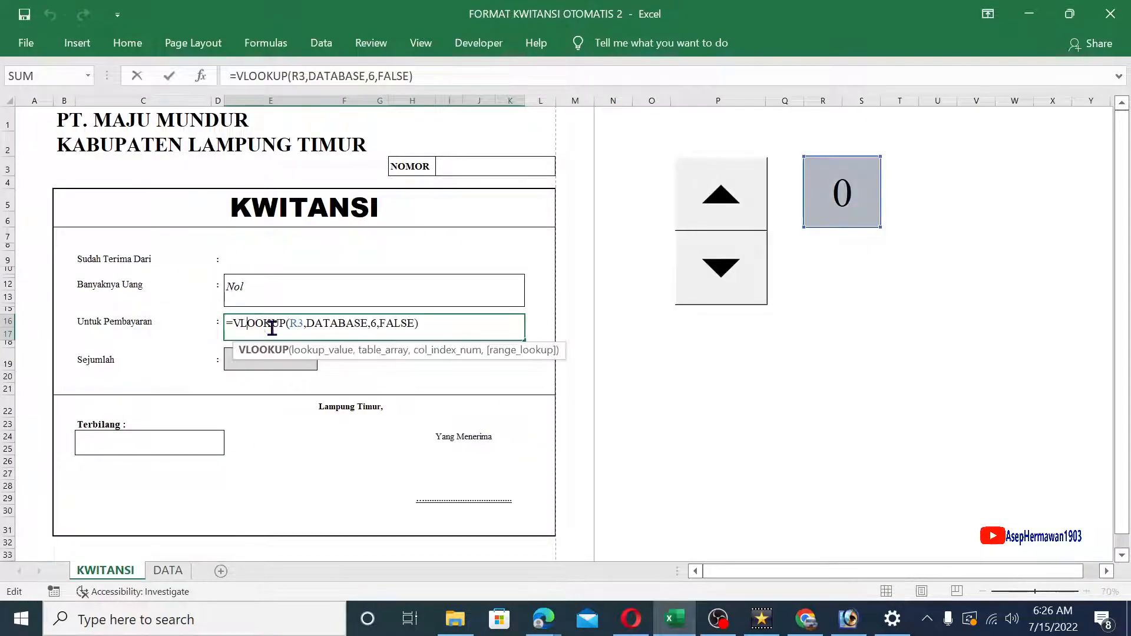
click(233, 323)
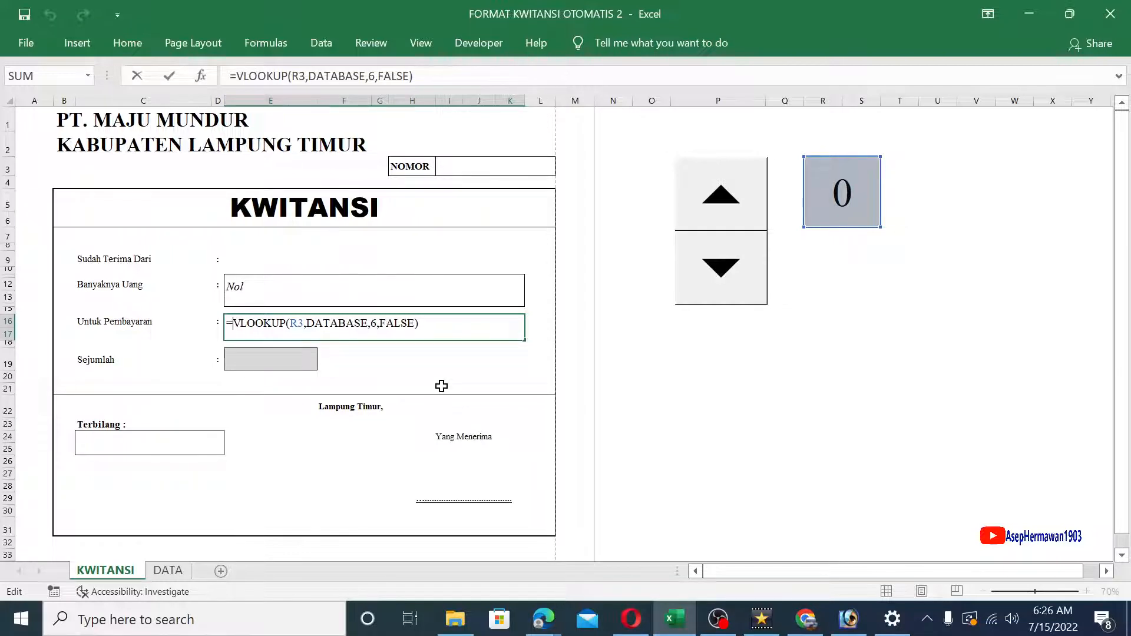
text(IF)
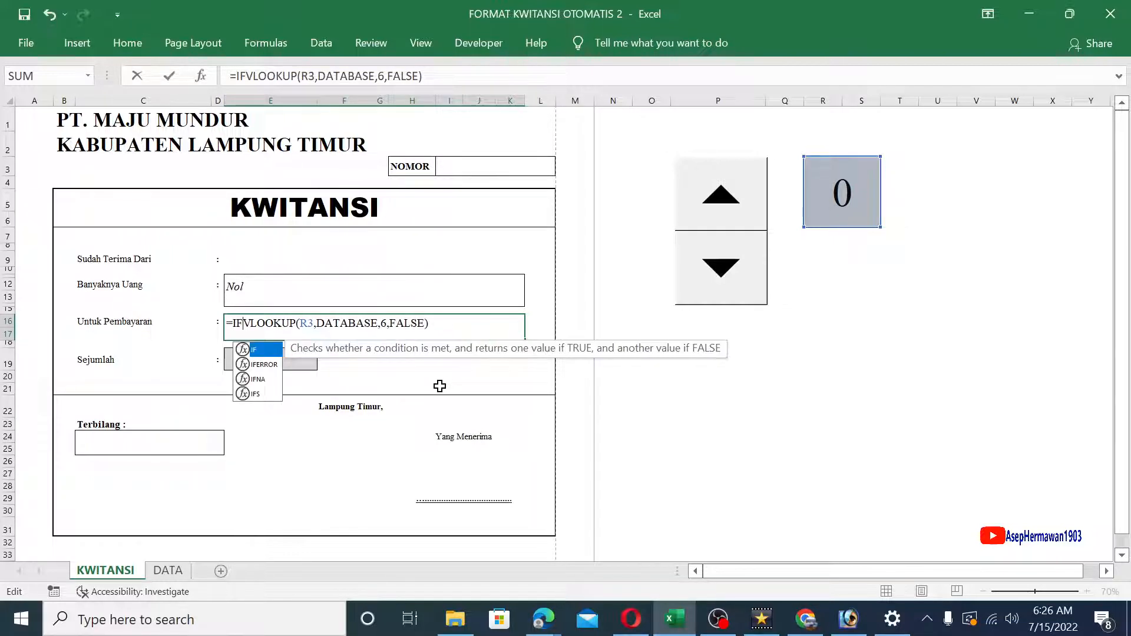
double_click(264, 364)
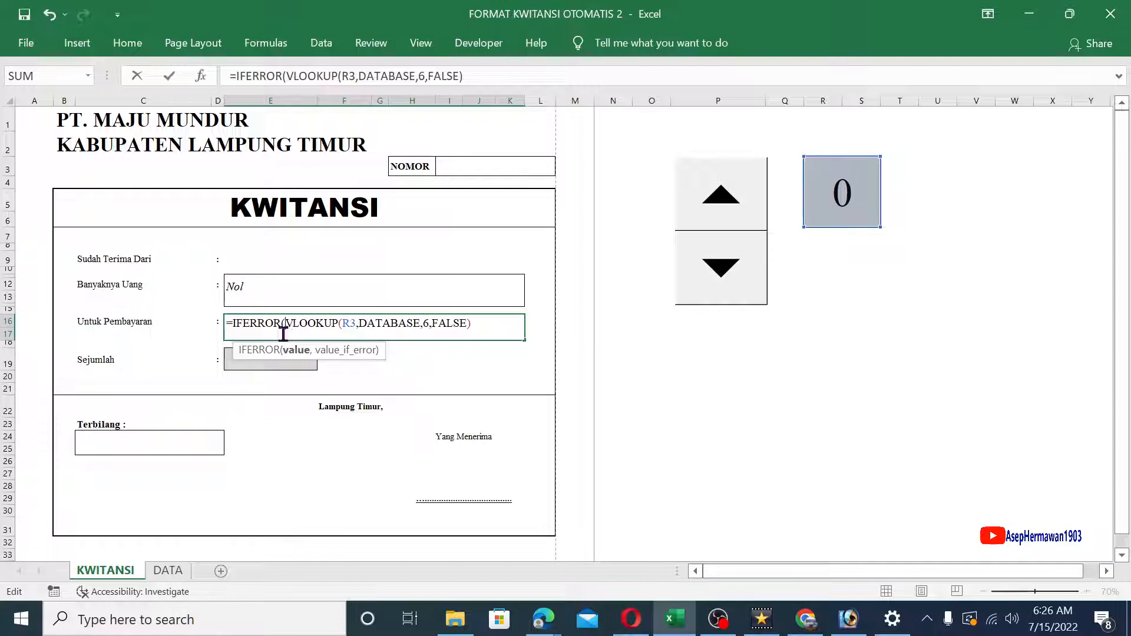
click(475, 324)
text(,""))
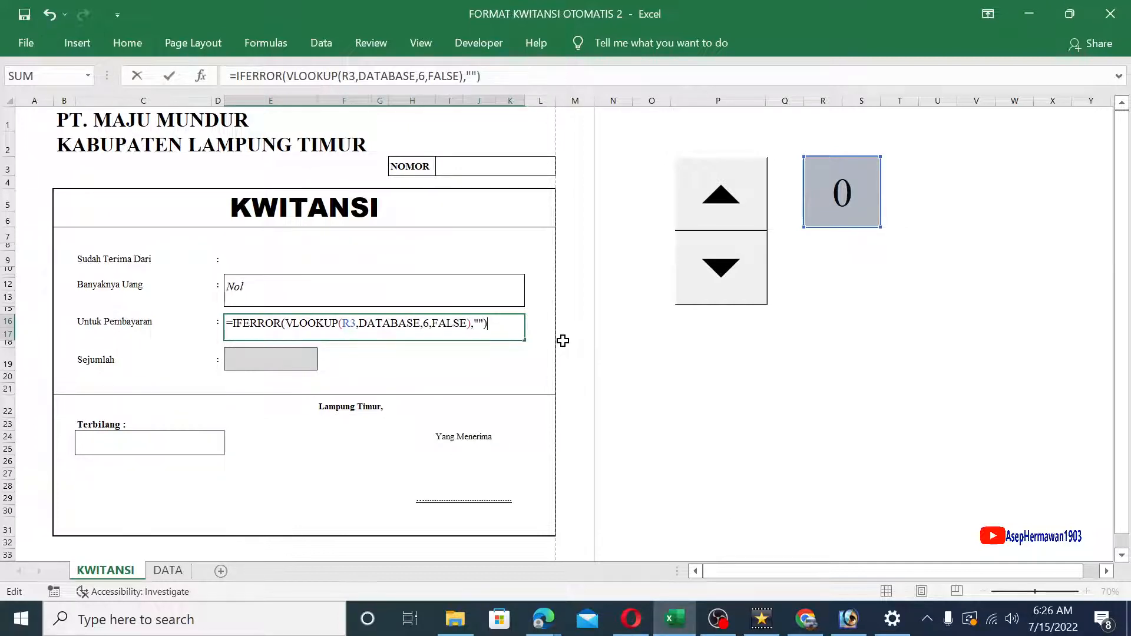
key(Return)
- Step the R3 counter up and back down to 0 to test the IFERROR formula in the Untuk Pembayaran field
click(398, 331)
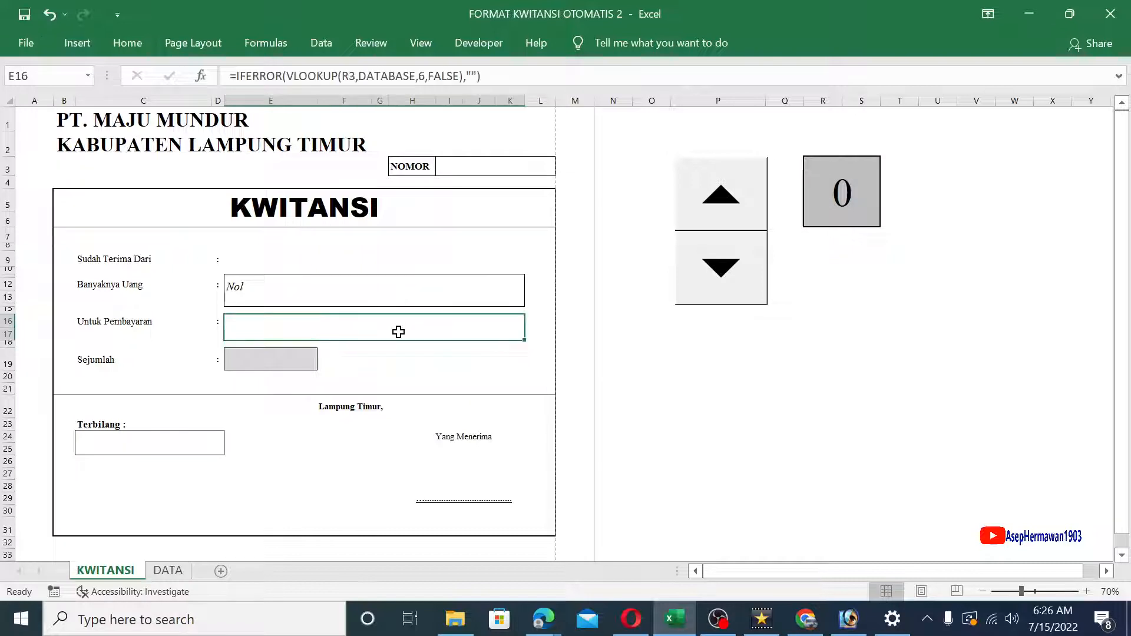
click(733, 202)
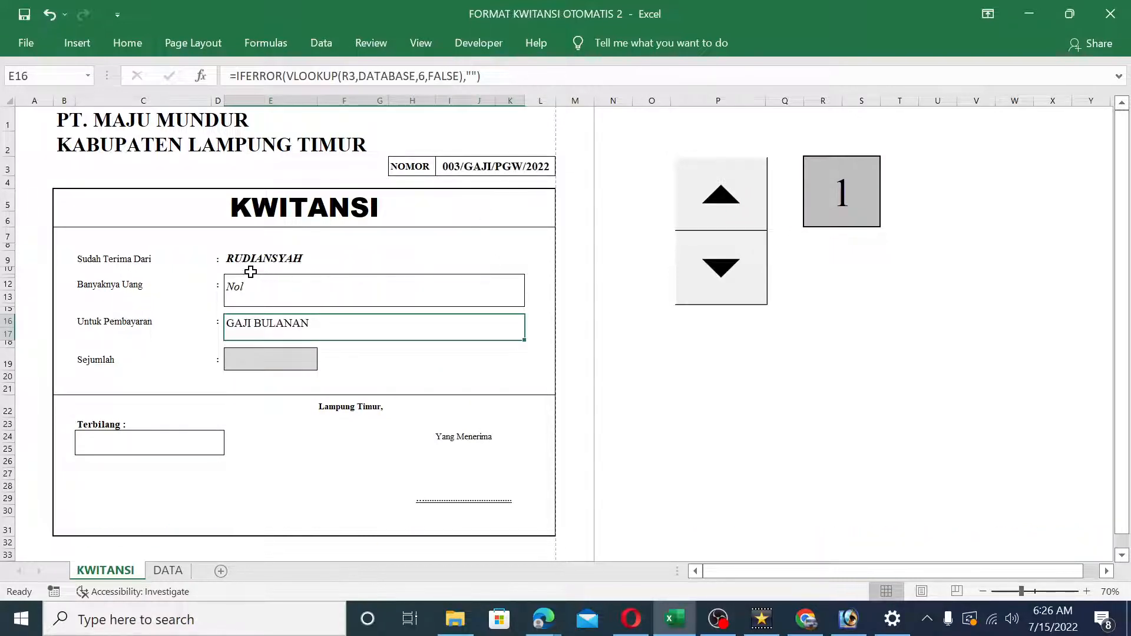
click(730, 202)
click(733, 200)
click(733, 262)
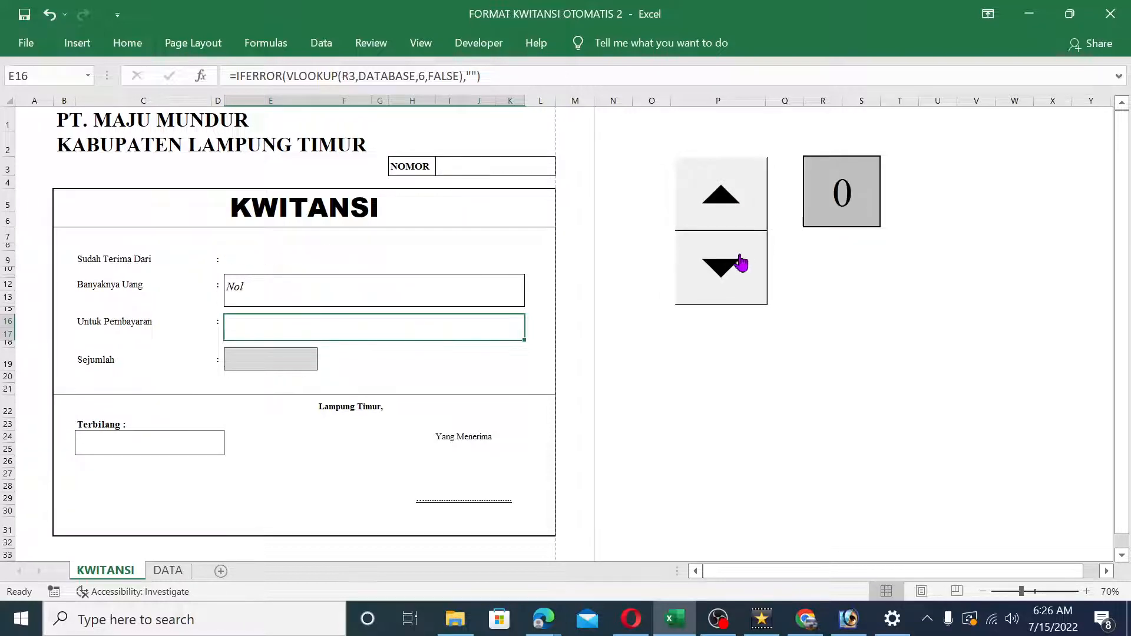
- Compare the receipt's Sejumlah, Terbilang and Untuk Pembayaran fields with the columns on the DATA sheet
click(301, 364)
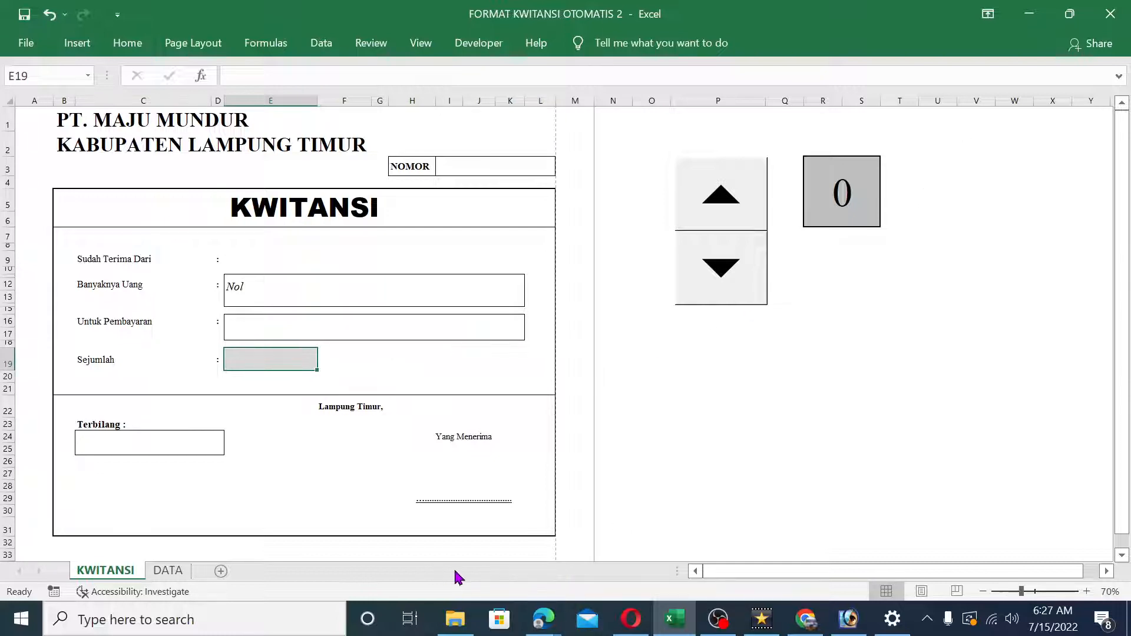
click(171, 571)
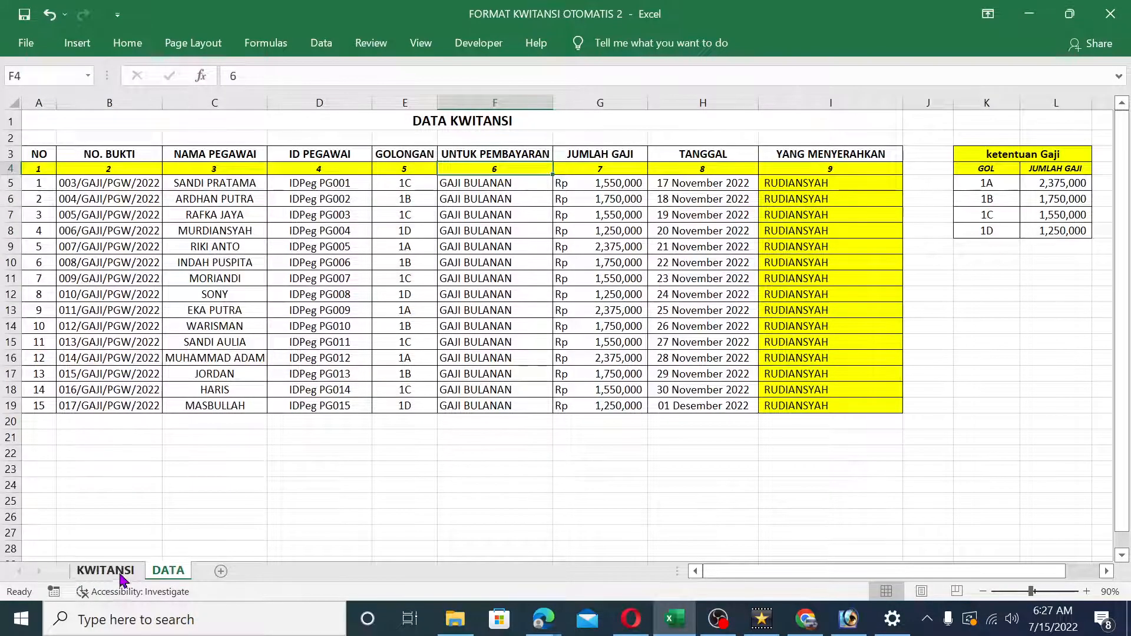
click(113, 572)
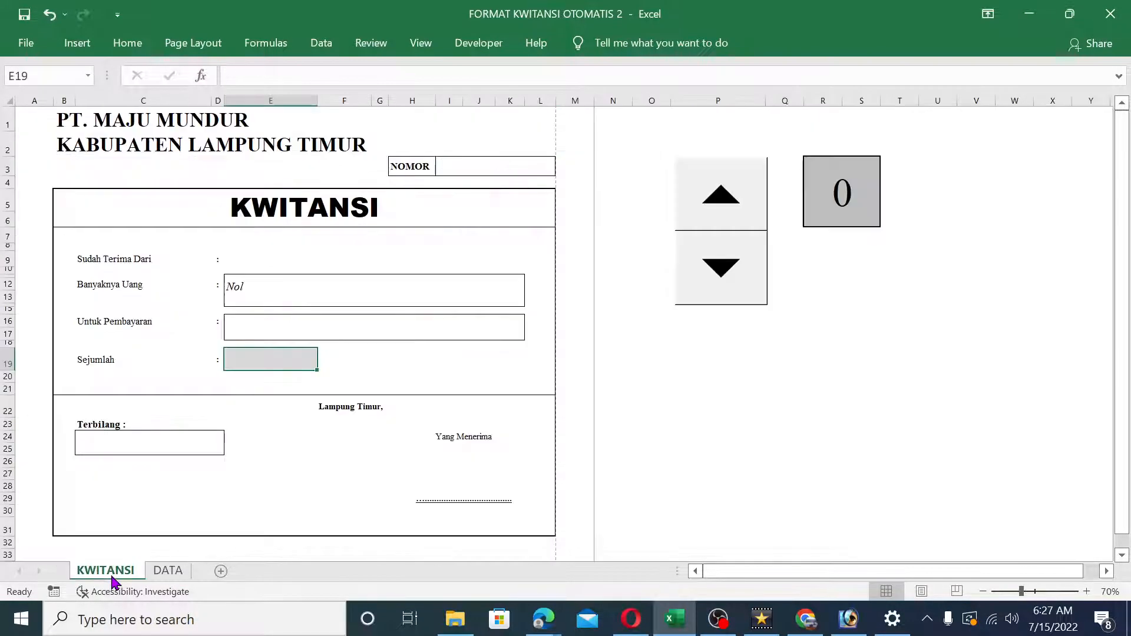
click(167, 444)
click(277, 360)
click(294, 324)
click(168, 570)
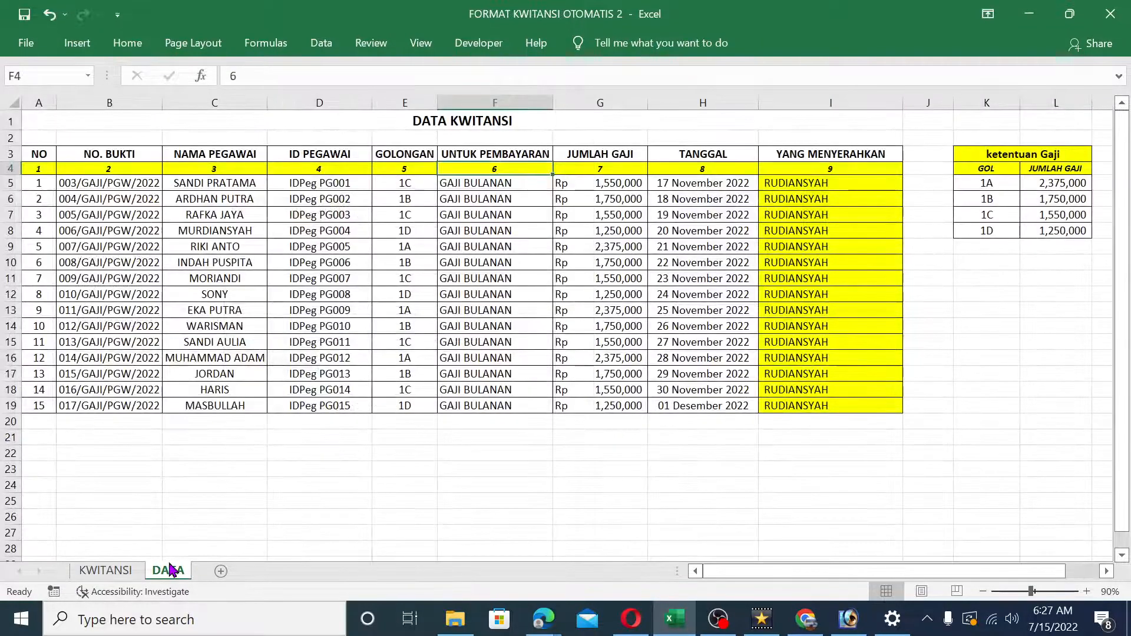
click(121, 571)
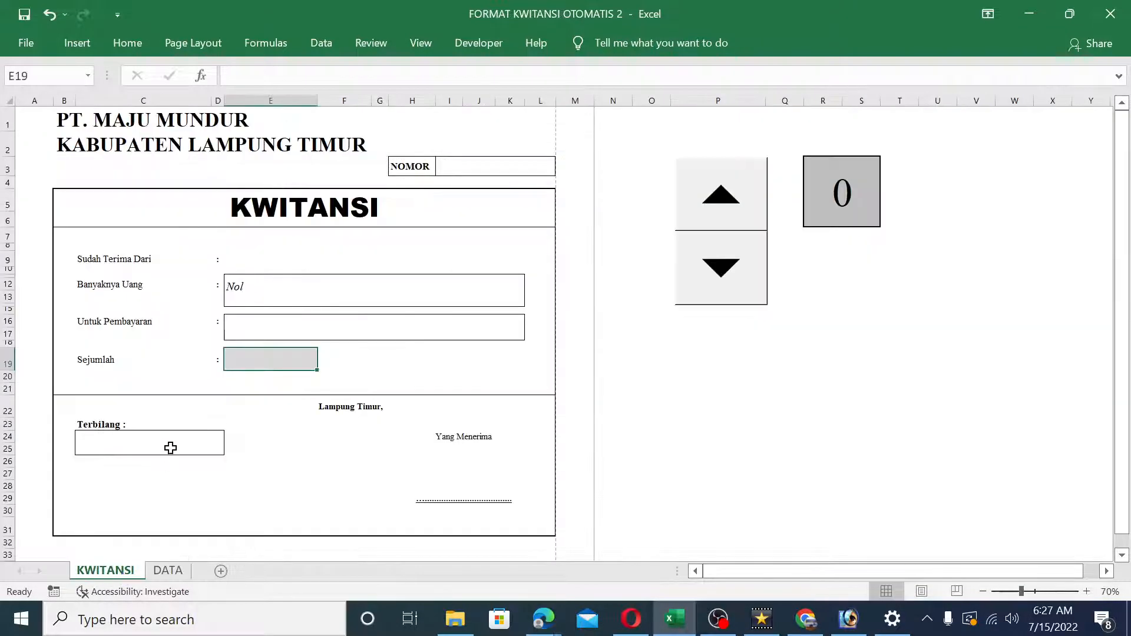
- Replace the Sejumlah label in C19 of the receipt with Golongan
click(104, 361)
text(GO)
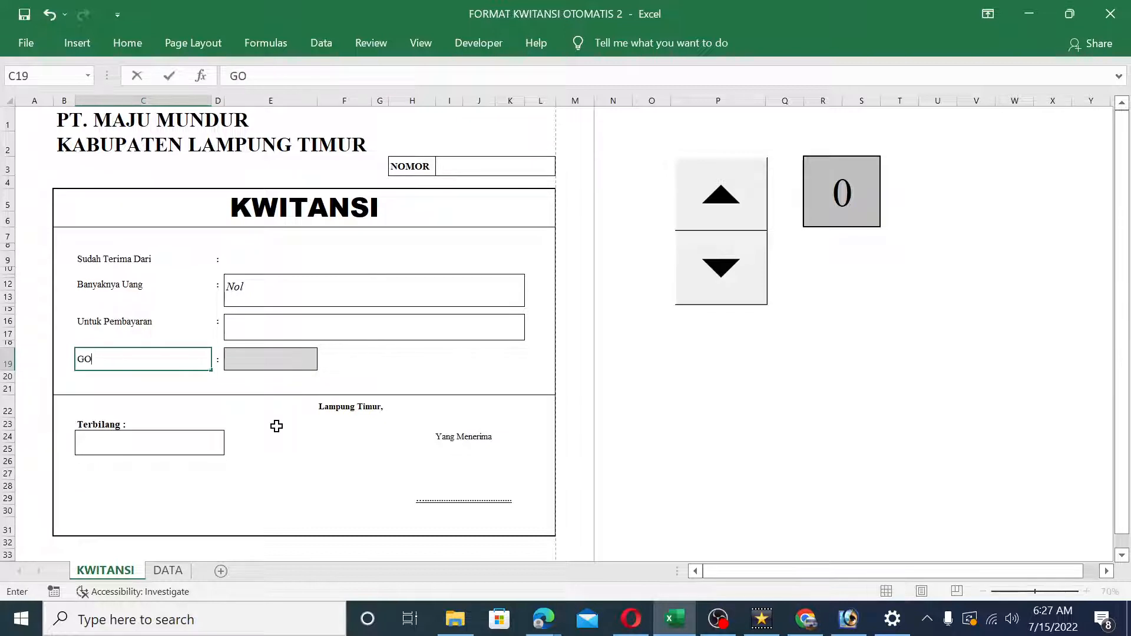
text(LONGA)
key(BackSpace)
key(BackSpace)
key(BackSpace)
key(BackSpace)
key(BackSpace)
key(BackSpace)
text(olongan)
click(283, 414)
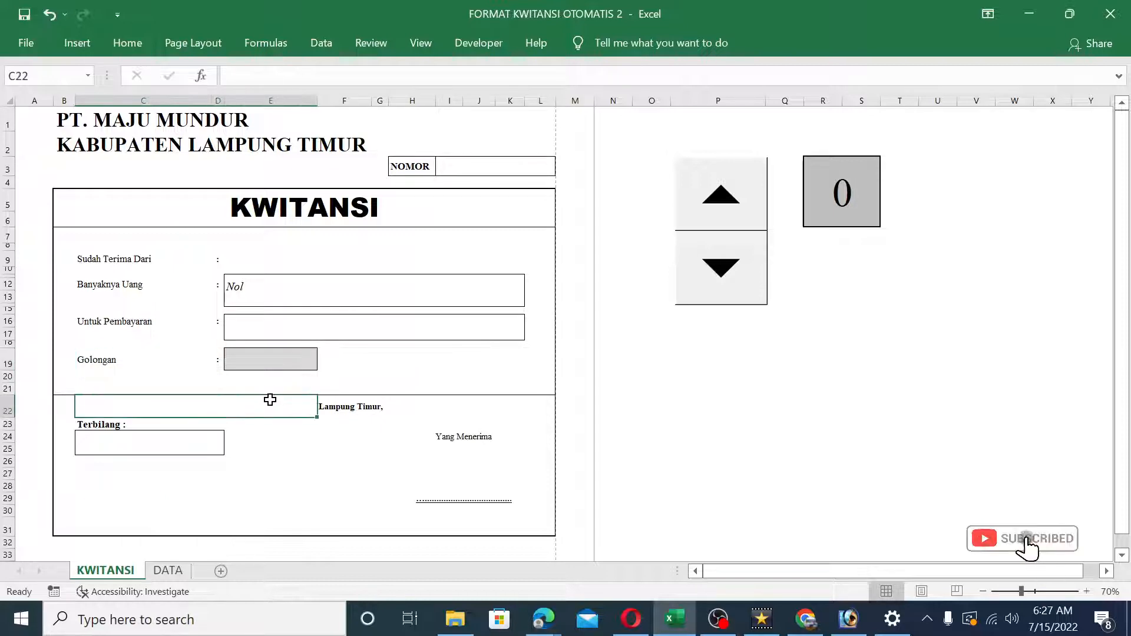
- Check the new C19 label against the GOLONGAN column, rows 3 to 19, on the DATA sheet
click(103, 359)
click(154, 570)
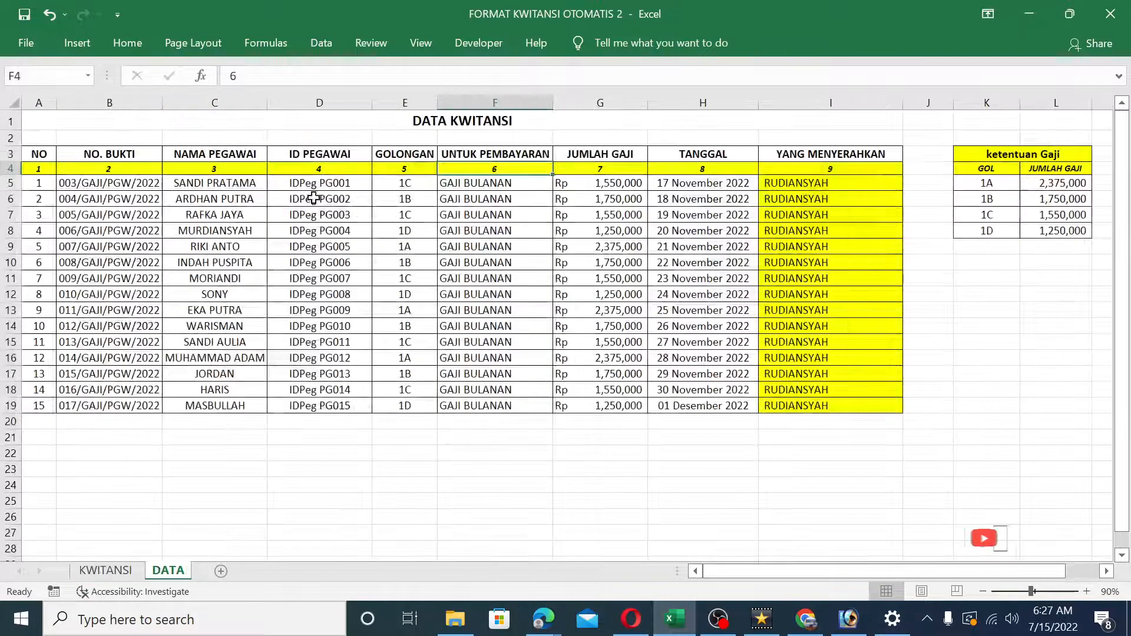
drag(404, 154, 406, 407)
click(106, 571)
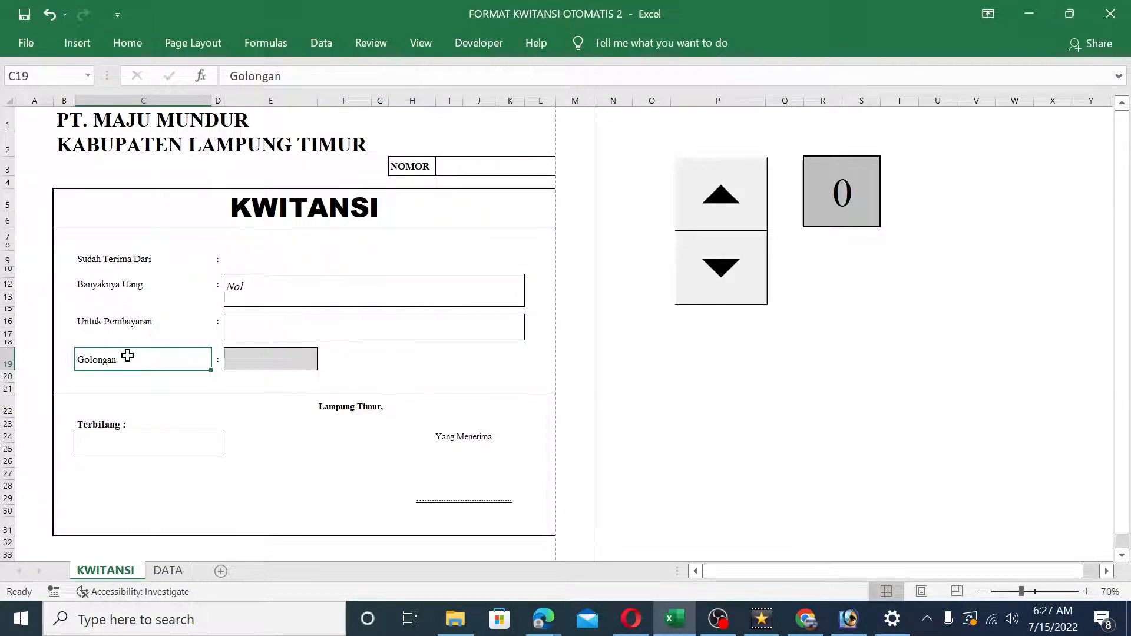
- Re-enter Golongan as the label in C19 on the KWITANSI sheet
text(Id)
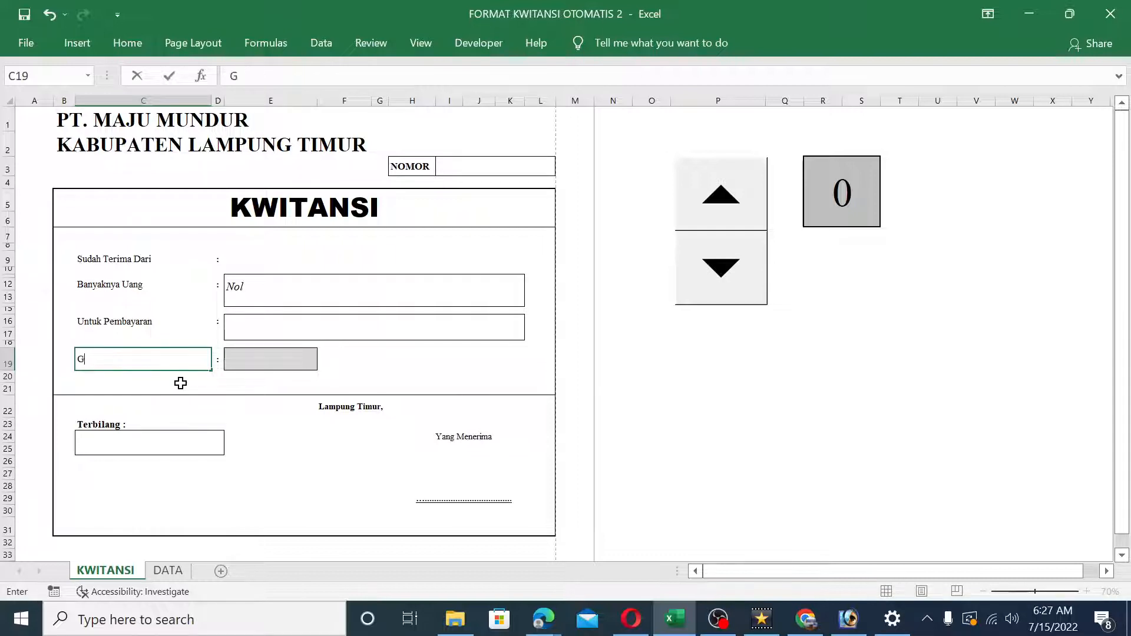
text(ngan)
key(Return)
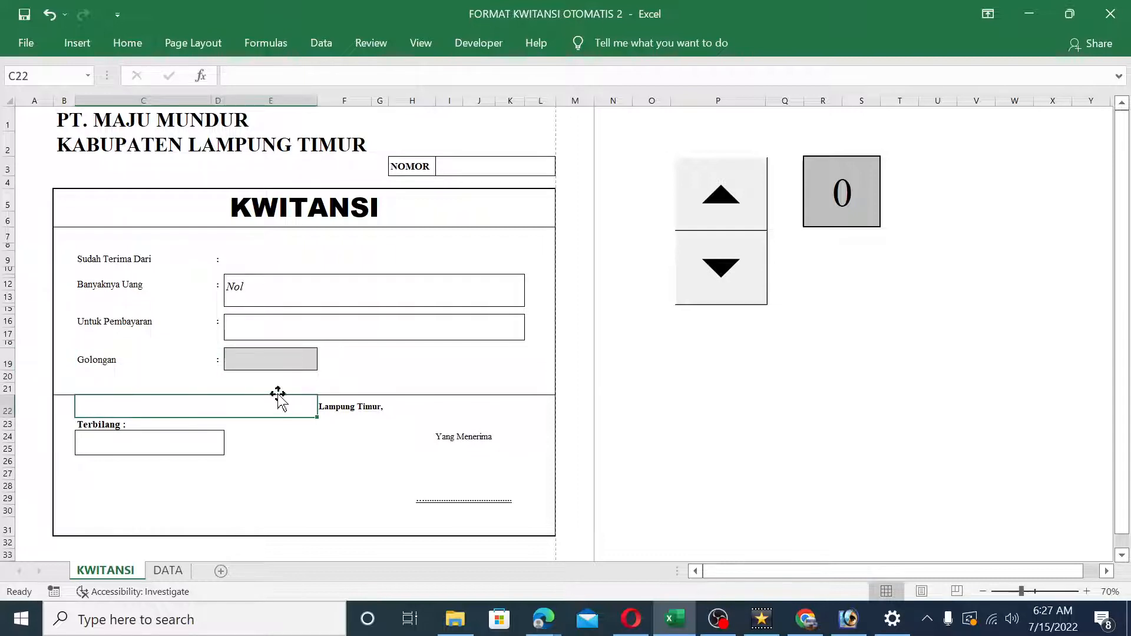
click(177, 365)
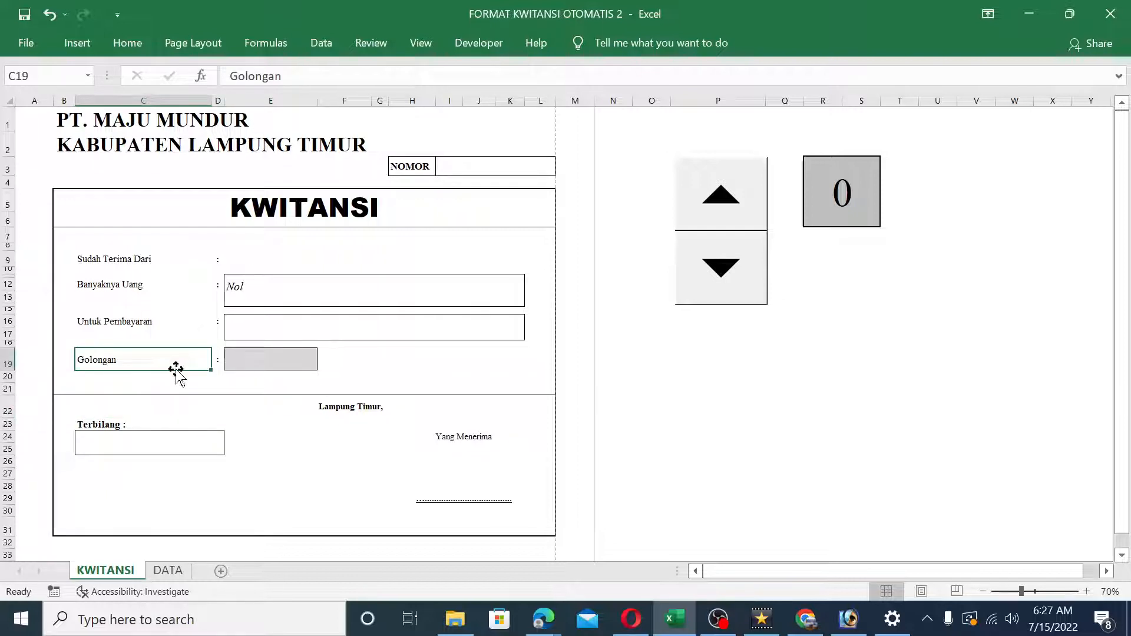
- Look up the GOLONGAN column's number on the DATA sheet for the Golongan field in E19, and return to the receipt
click(438, 512)
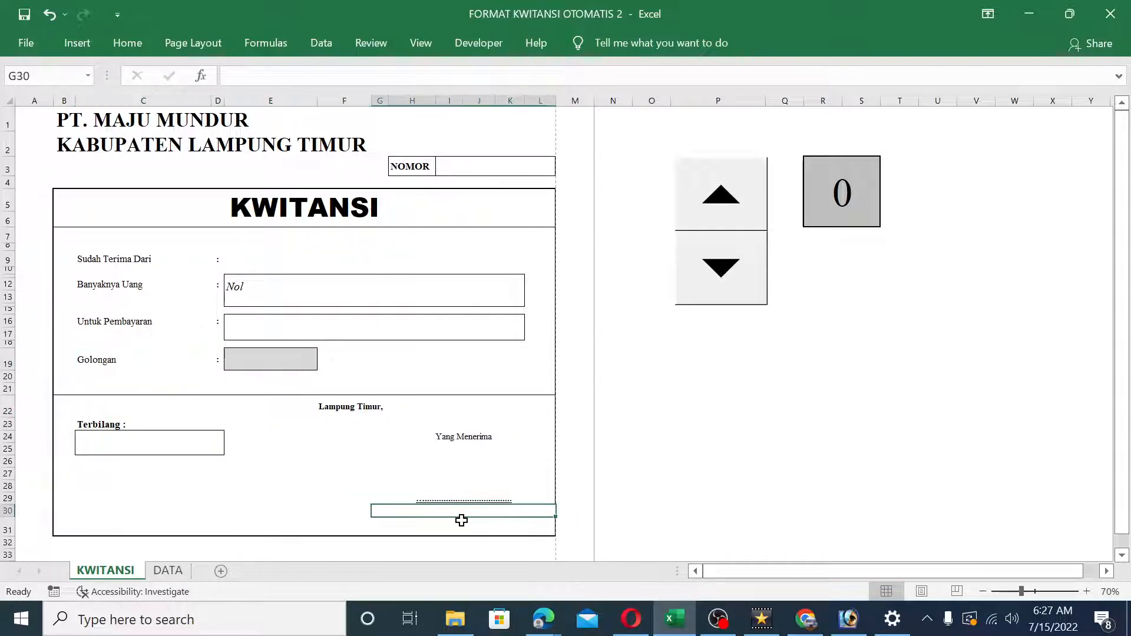
click(259, 366)
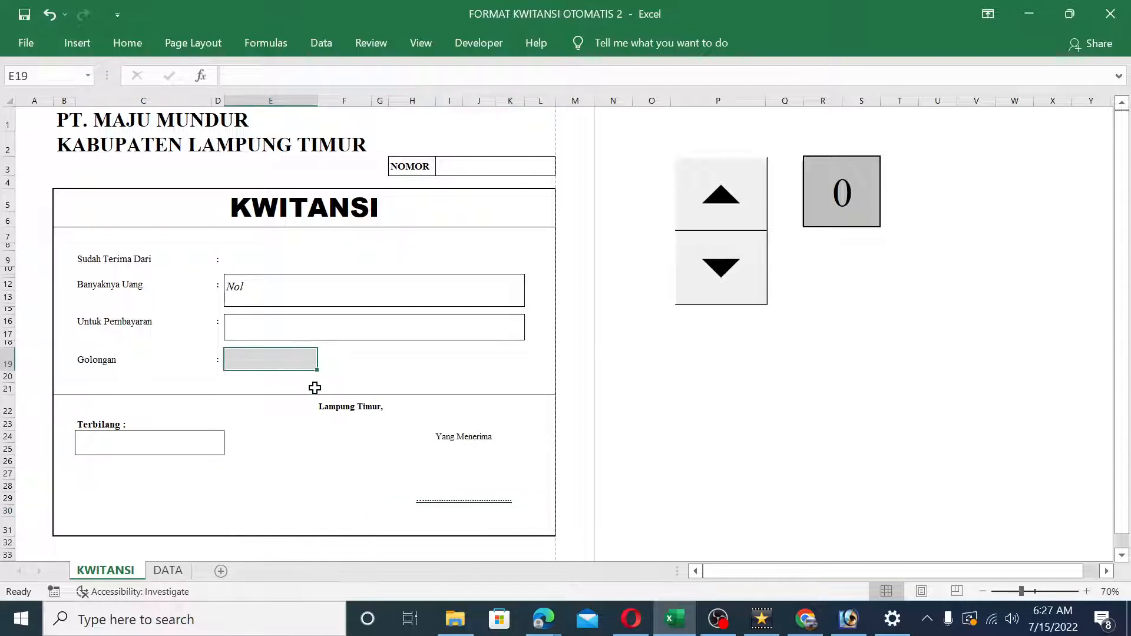
click(177, 572)
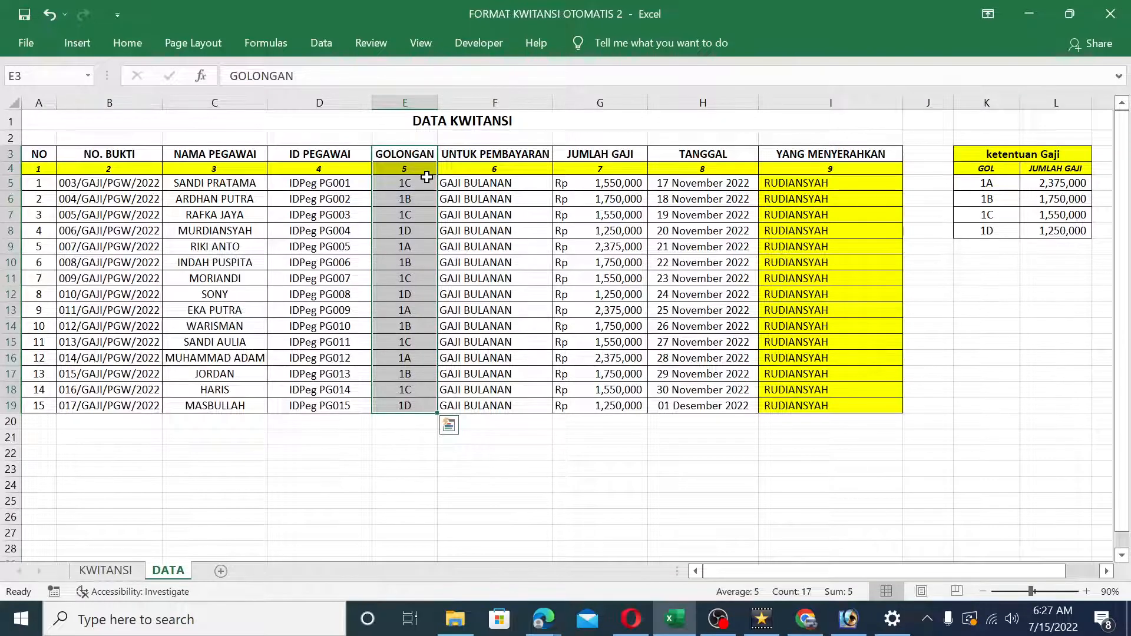
click(106, 570)
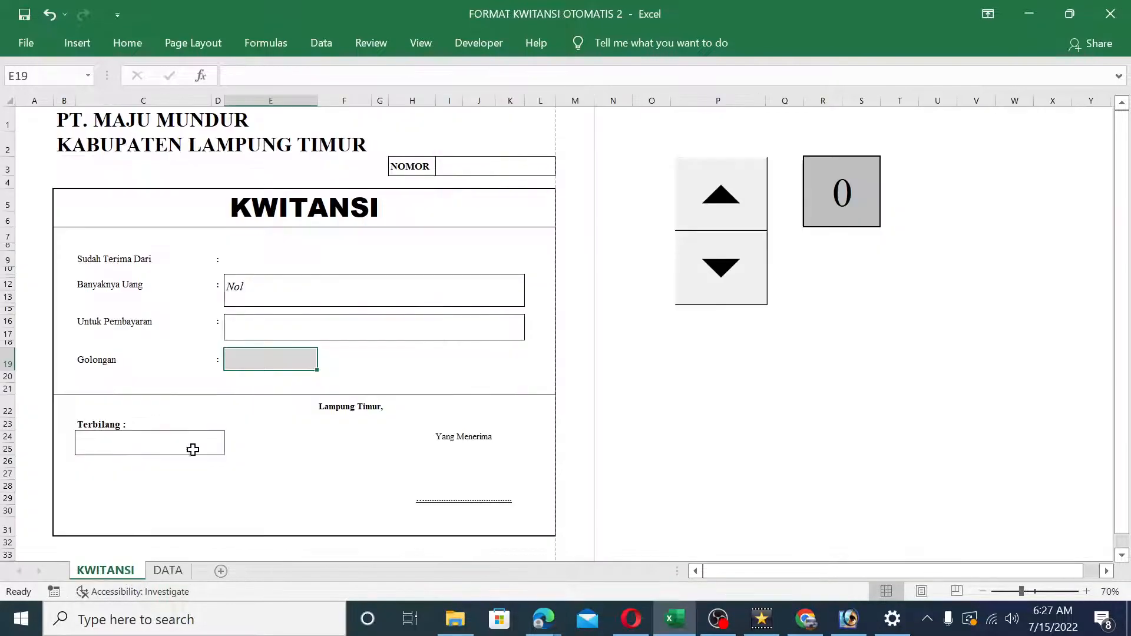
- Enter the formula =VLOOKUP(R3,DATABASE,4,2) in the Golongan cell E19 of the receipt
text(=)
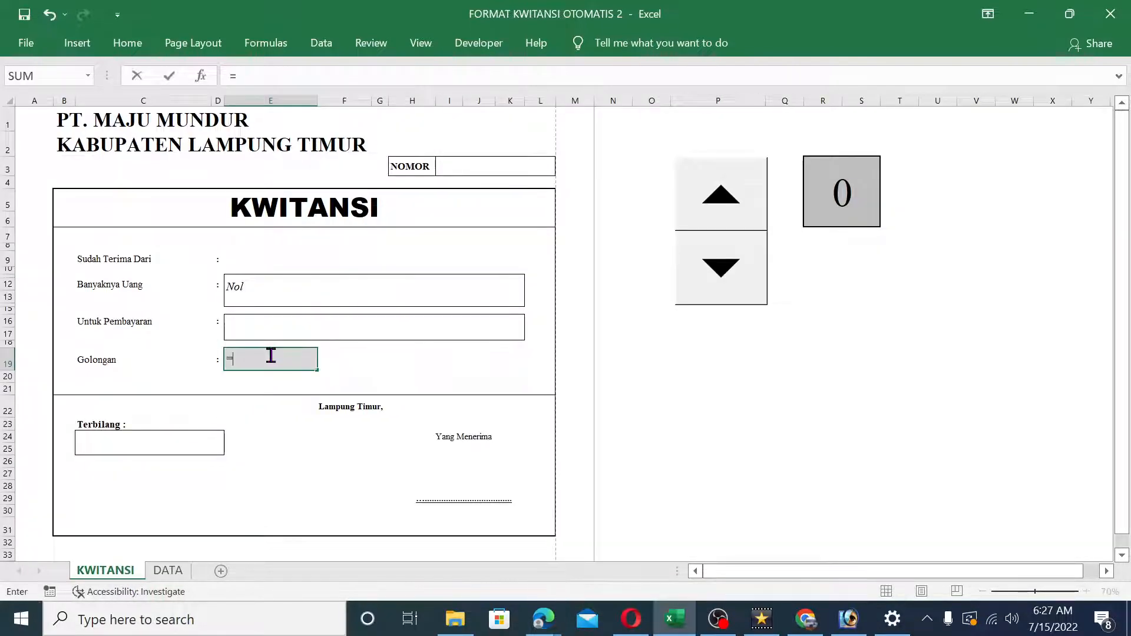
text(vlo)
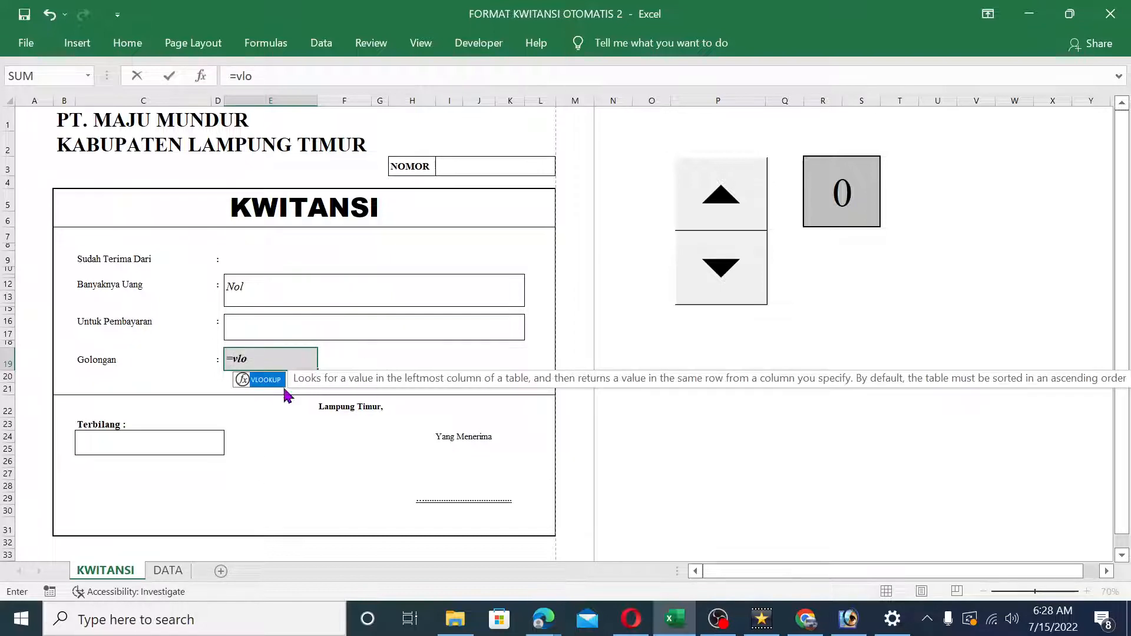
double_click(277, 389)
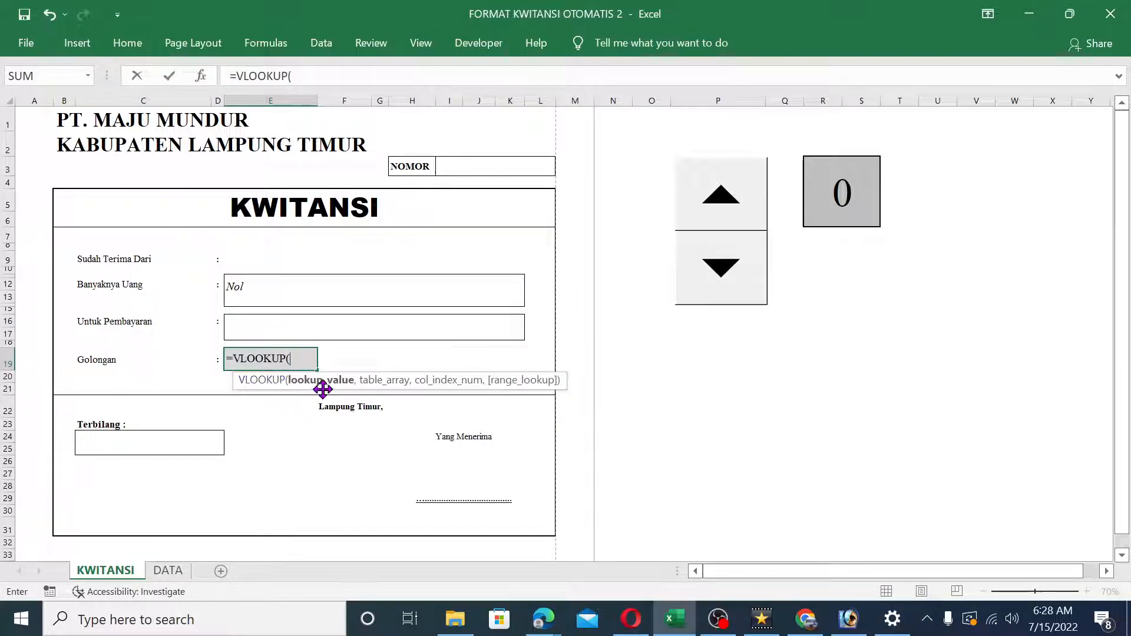
click(840, 198)
text(,)
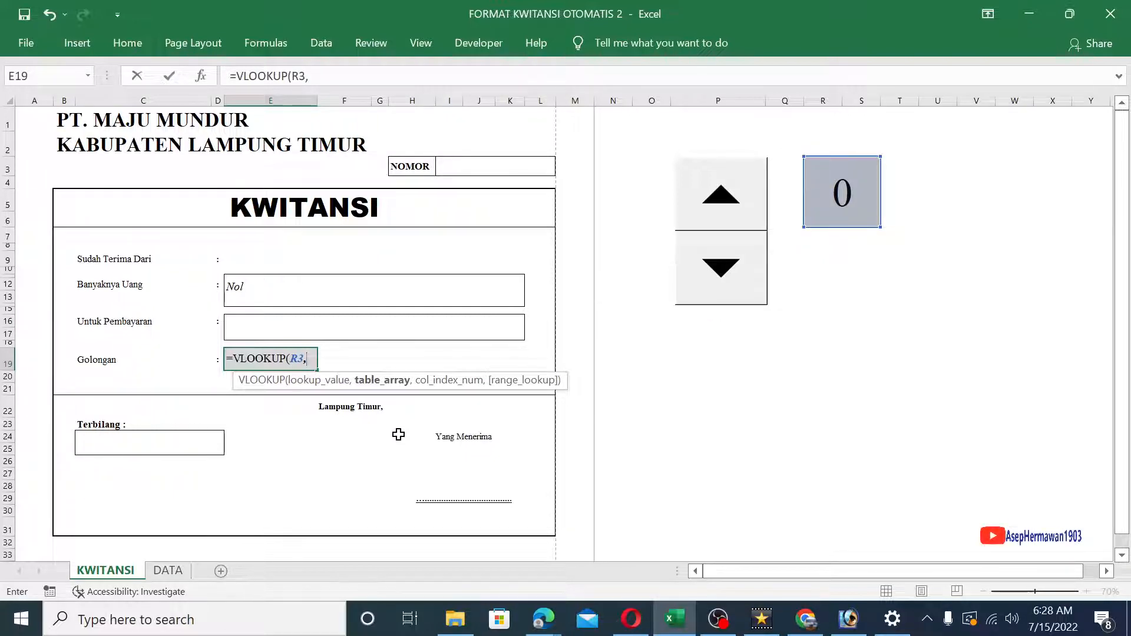
text(dat)
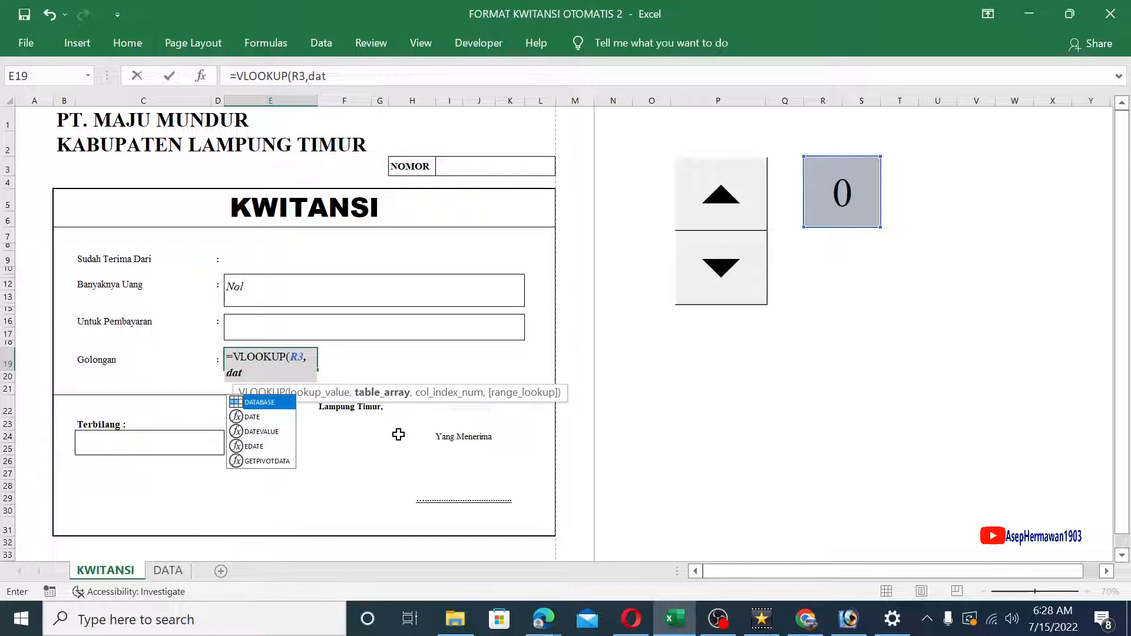
double_click(256, 402)
text(,)
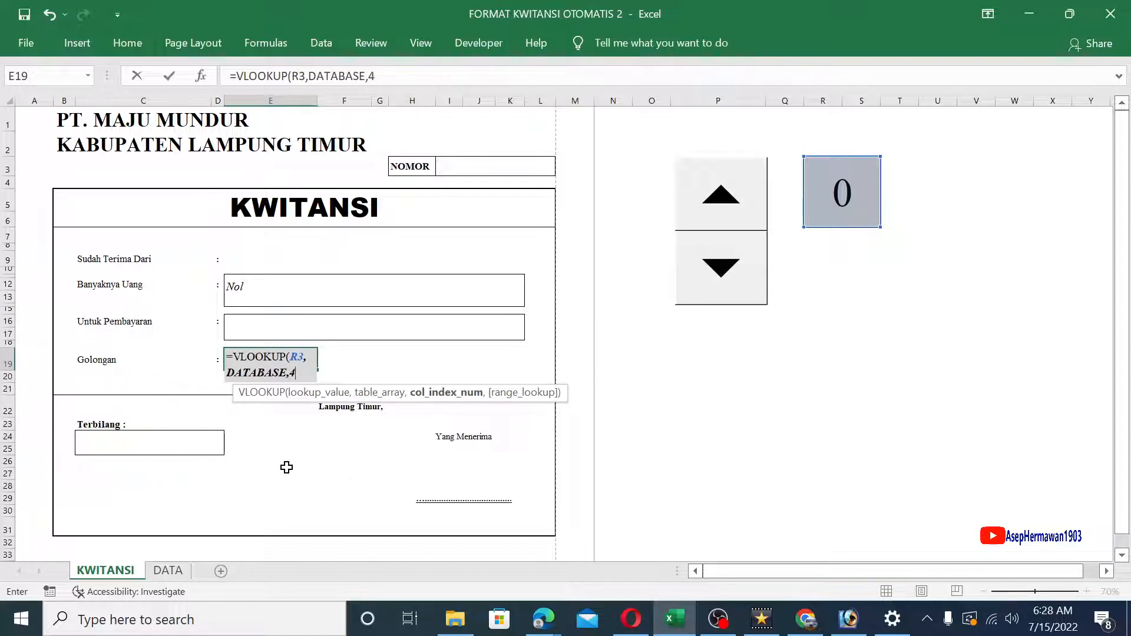
text(4,)
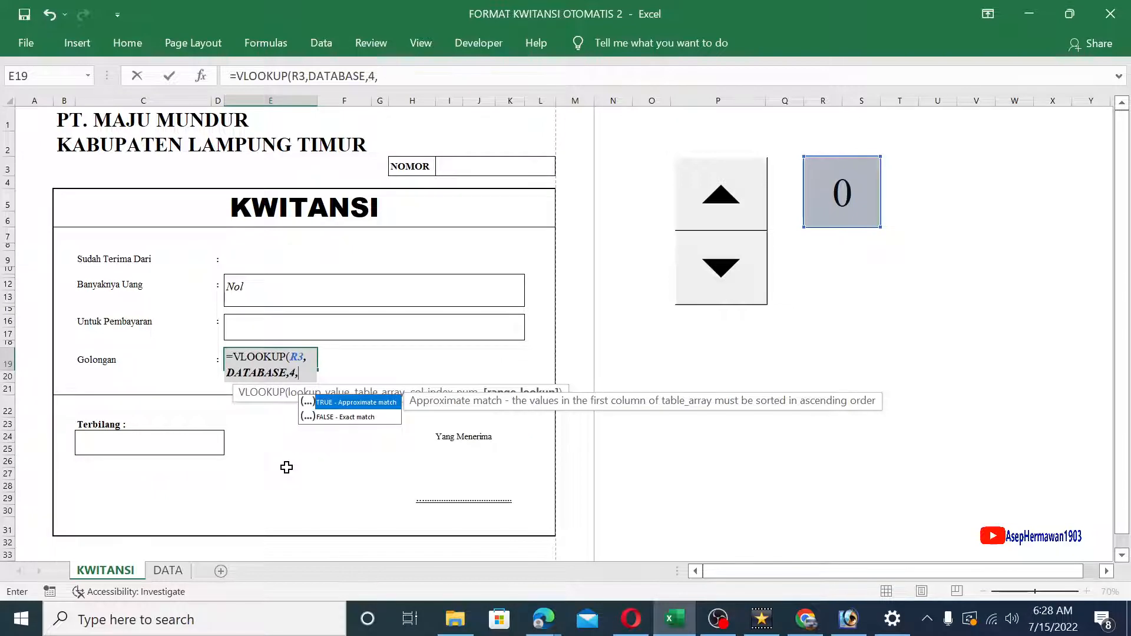
text())
key(Return)
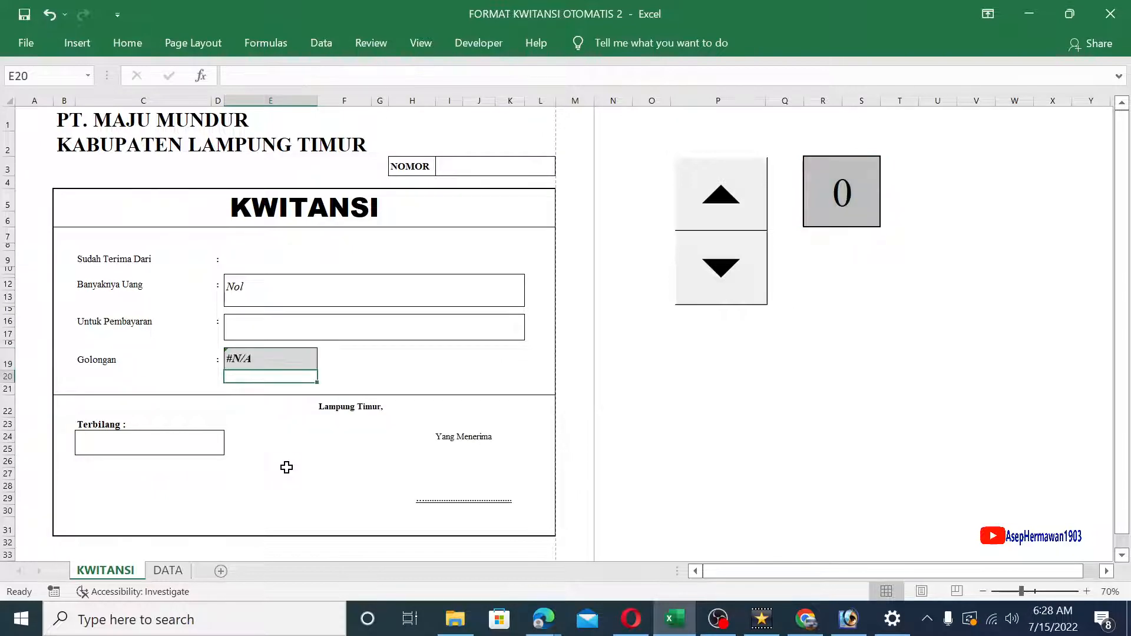
- Check the GOLONGAN column's number on the DATA sheet and set the column index in the receipt's Golongan lookup to 5
click(165, 571)
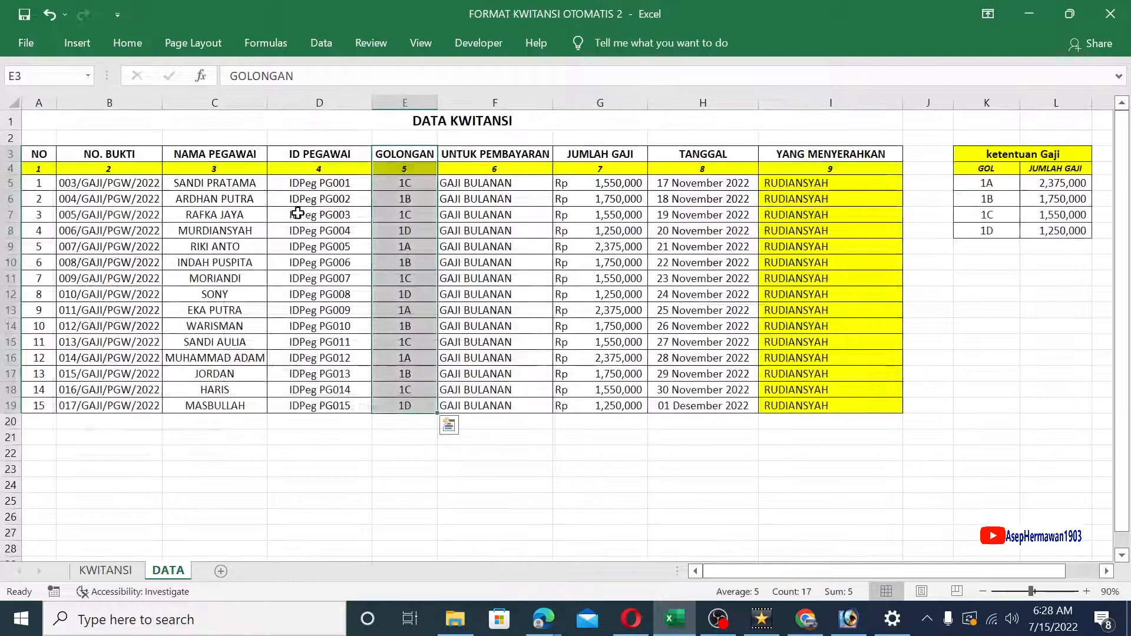
click(314, 170)
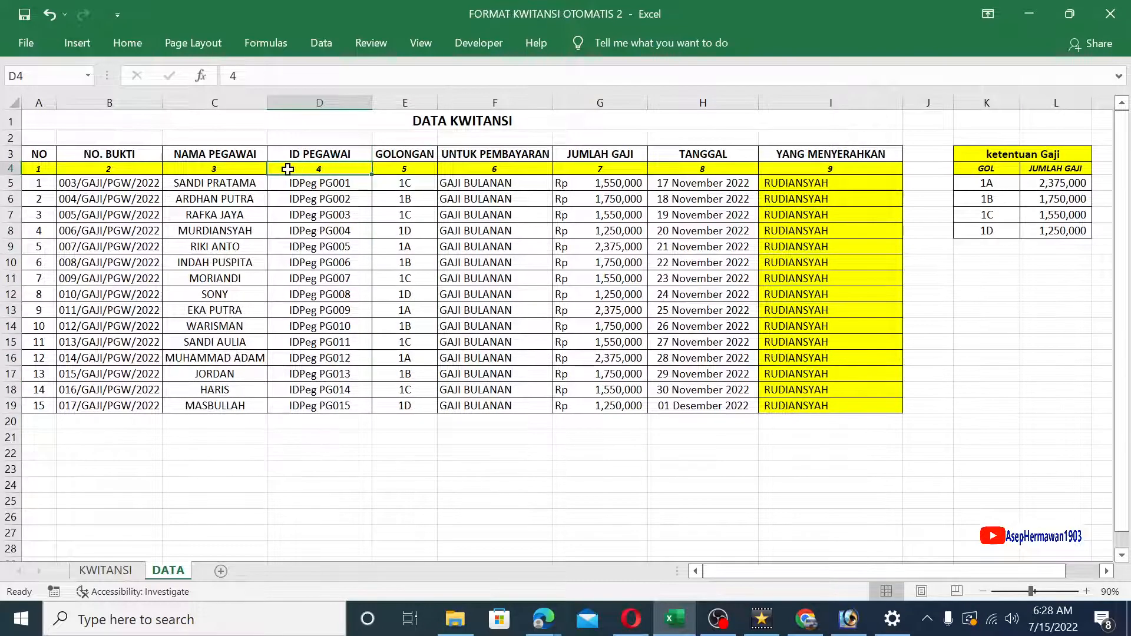
click(442, 170)
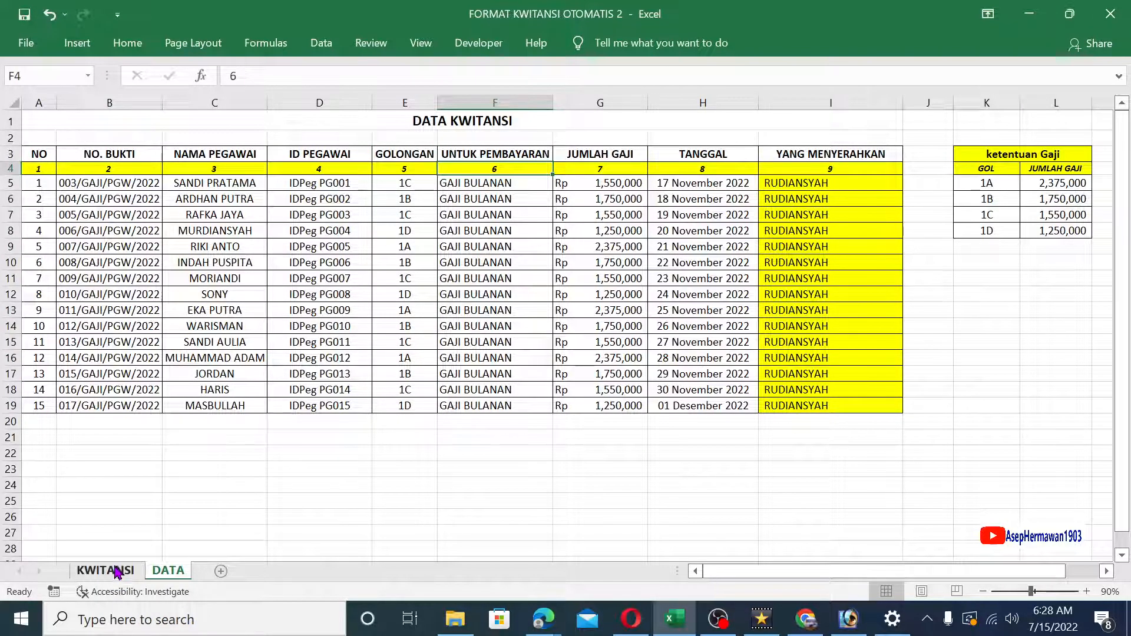
drag(406, 154, 424, 407)
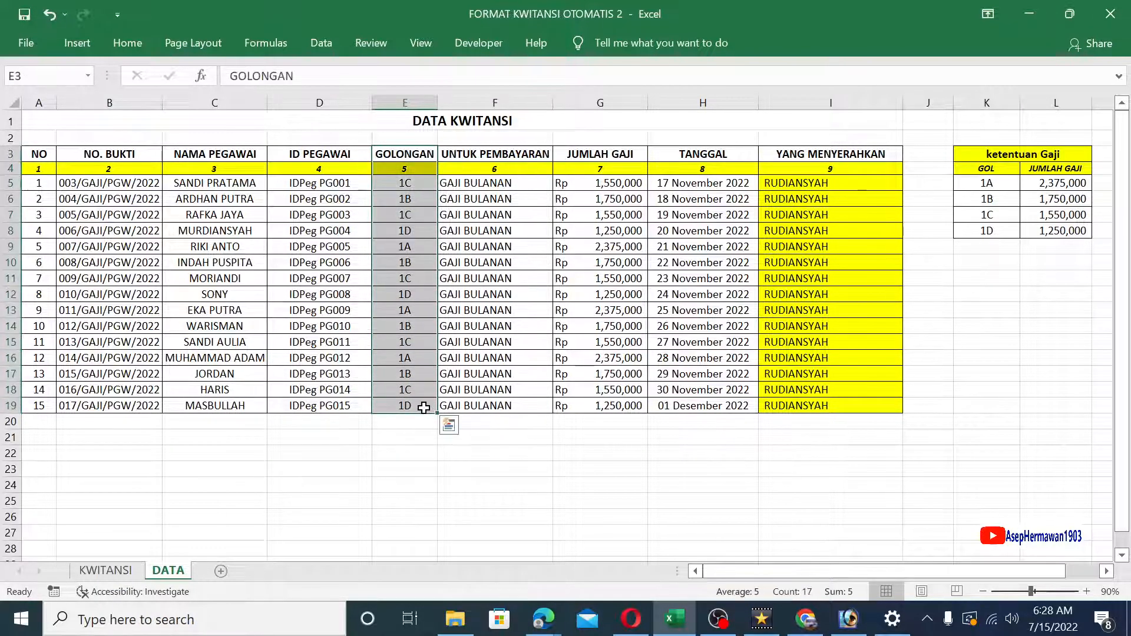
click(106, 571)
double_click(285, 361)
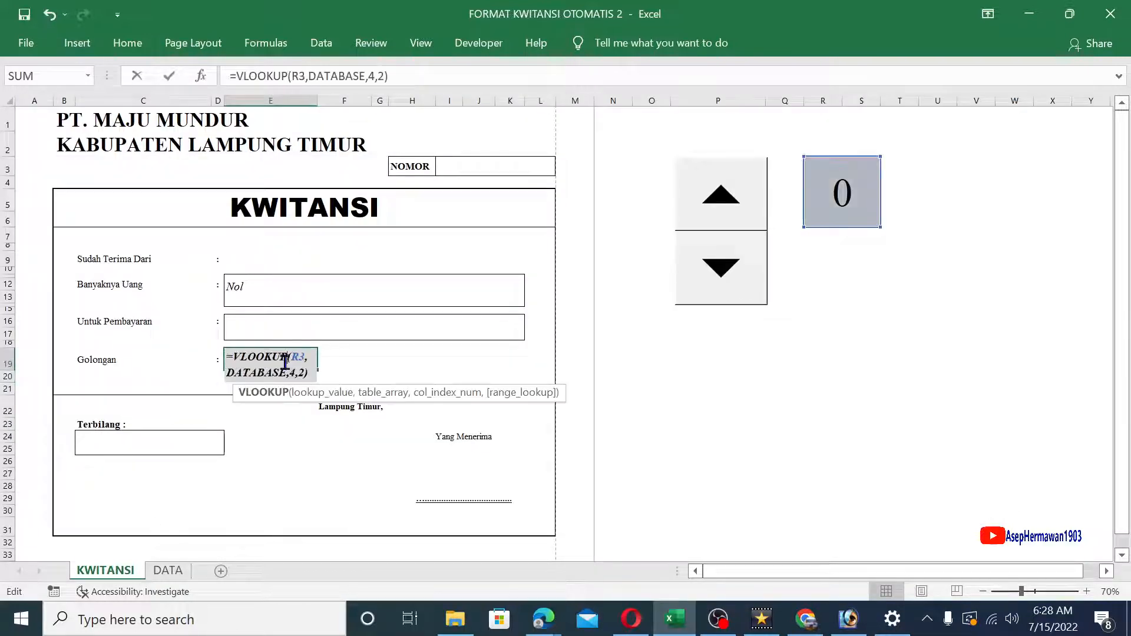
click(293, 372)
key(BackSpace)
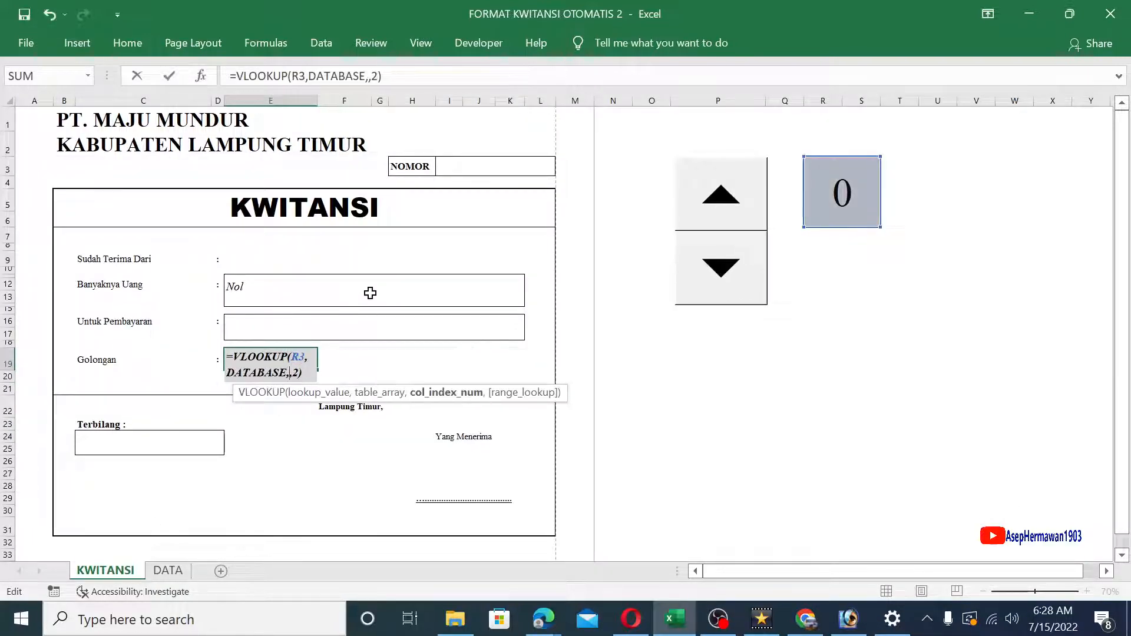
text(5)
key(Return)
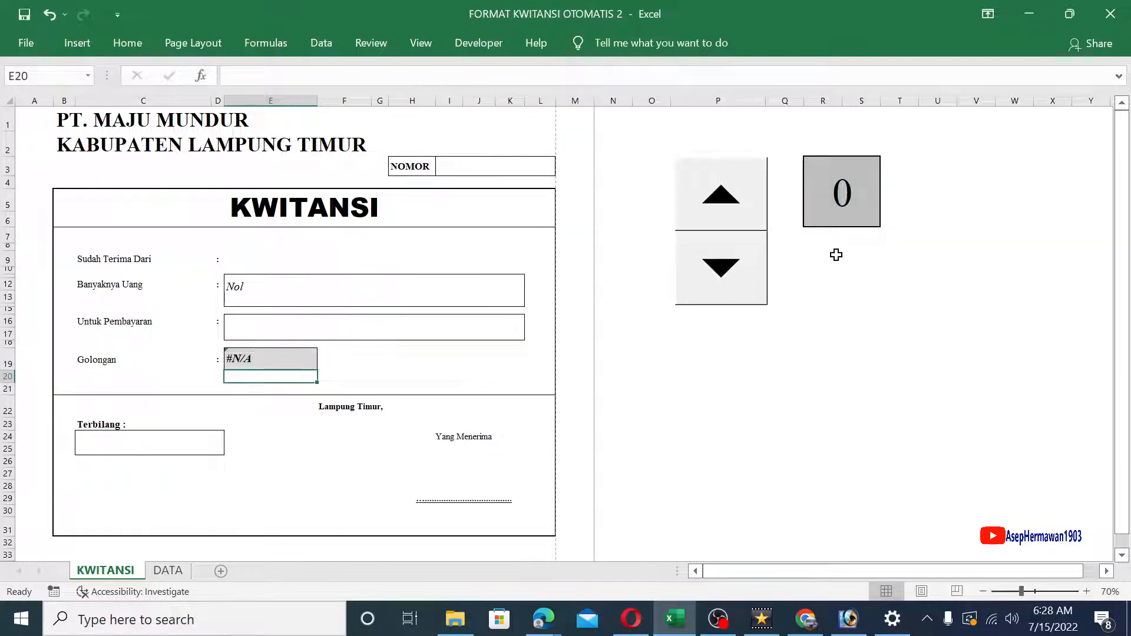
- Test the Golongan lookup by stepping the receipt's record number up and back down to 0
click(736, 219)
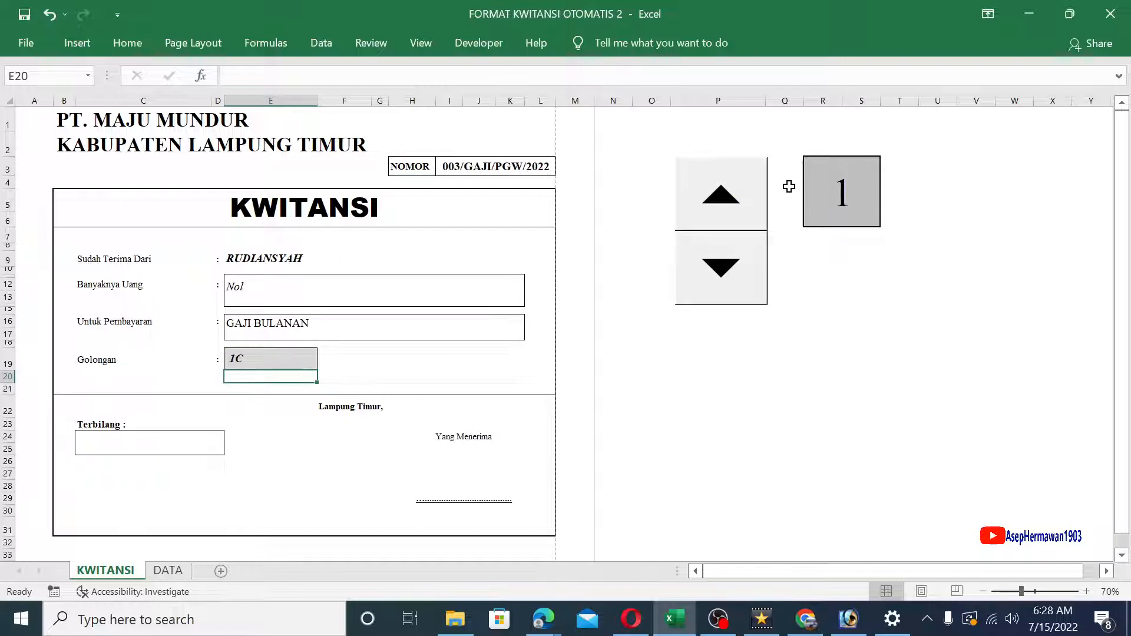
click(733, 206)
click(742, 278)
click(742, 279)
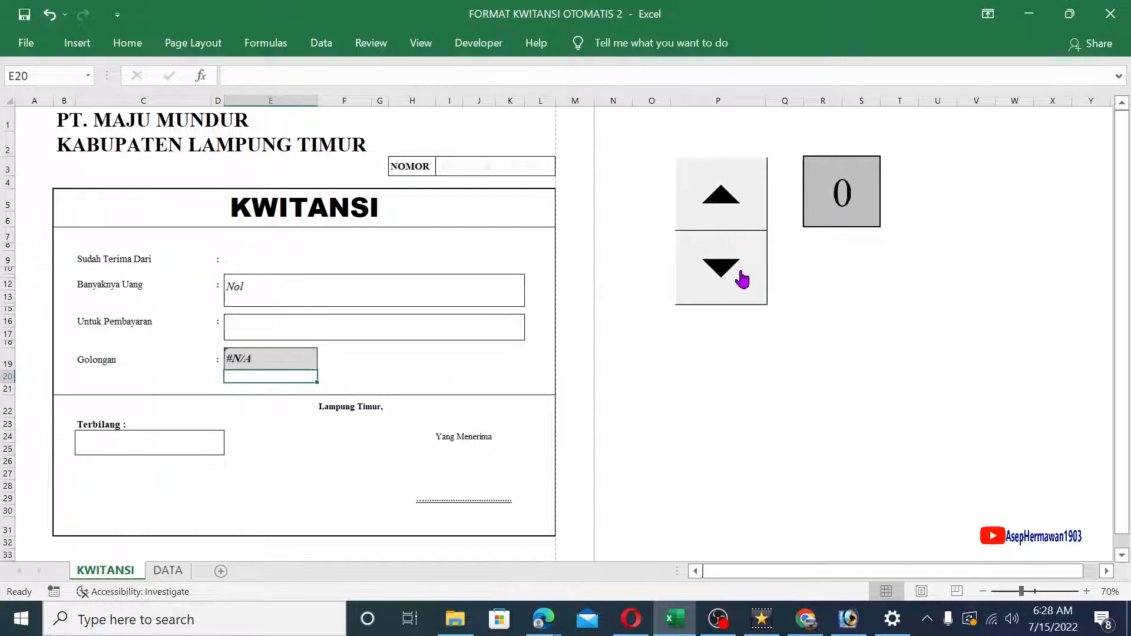
- Wrap the Golongan lookup formula in IFERROR with an empty string "" as the error value
double_click(258, 363)
click(233, 359)
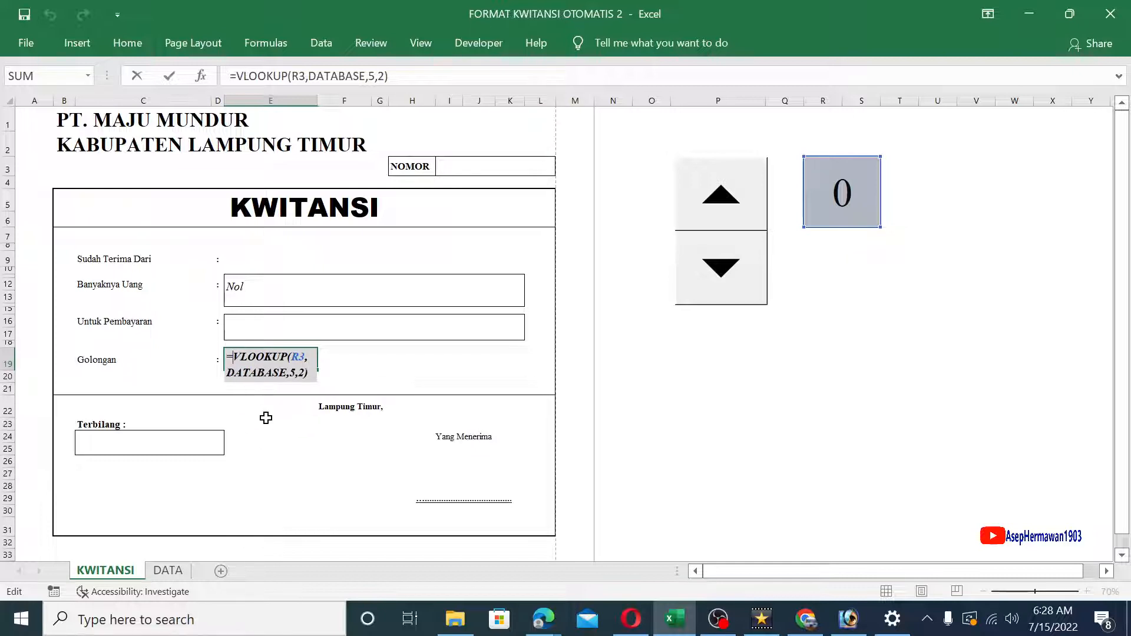
text(IF)
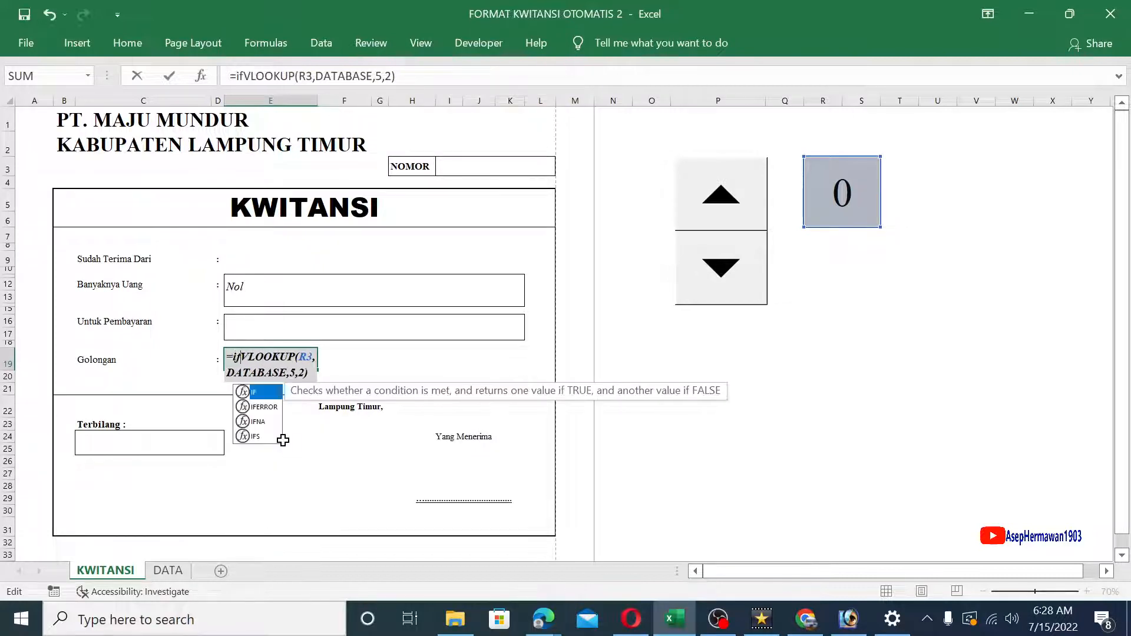
double_click(268, 406)
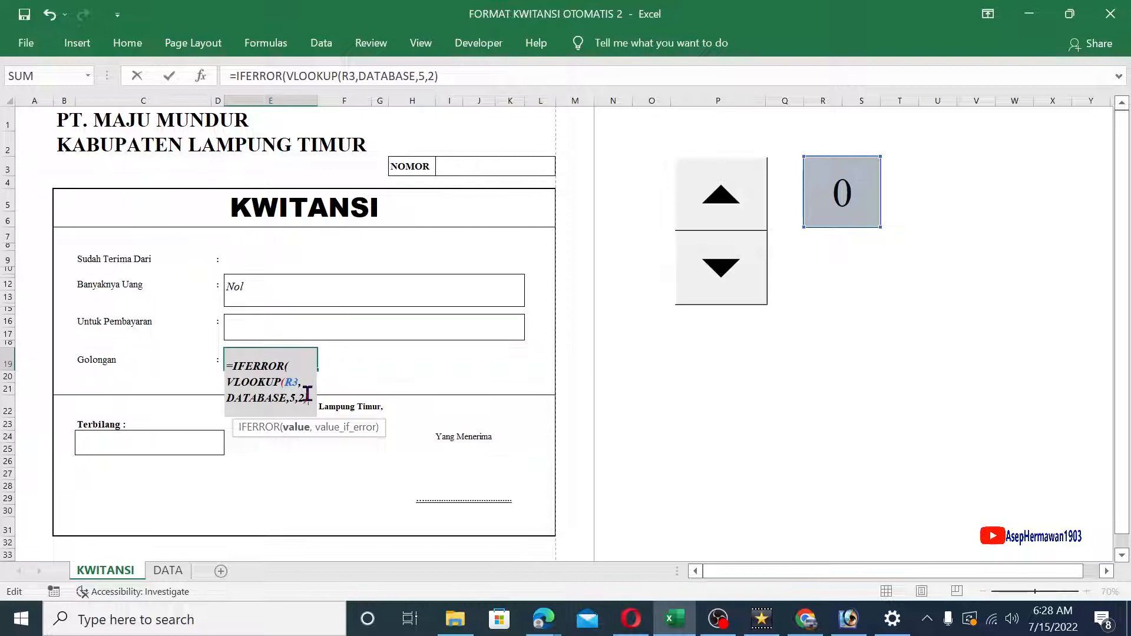
text(,"")
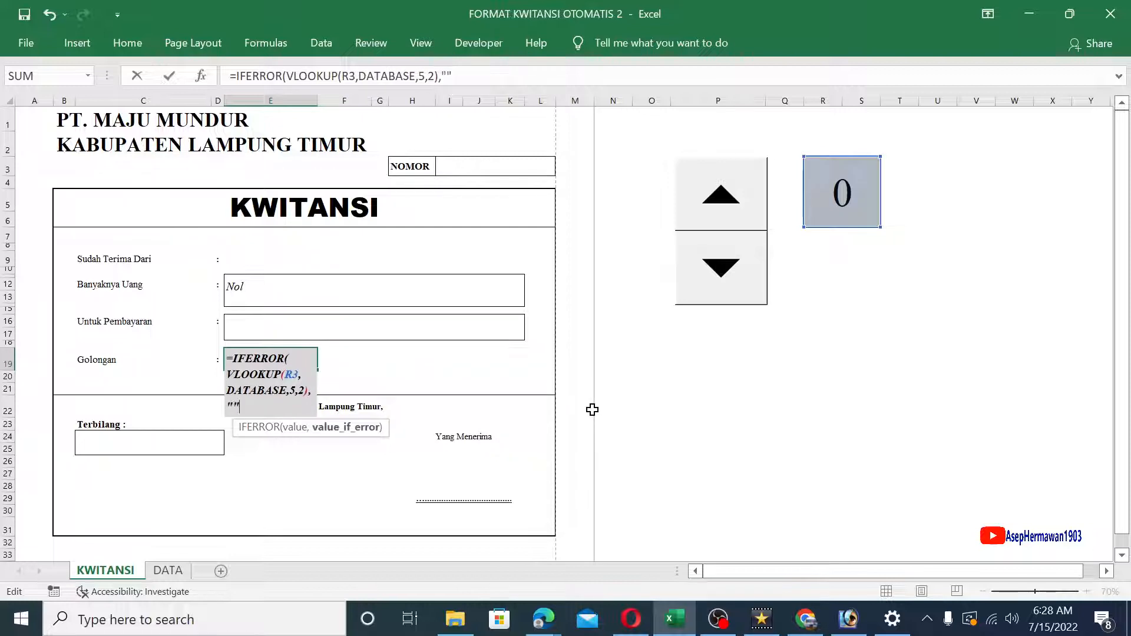
text())
key(Return)
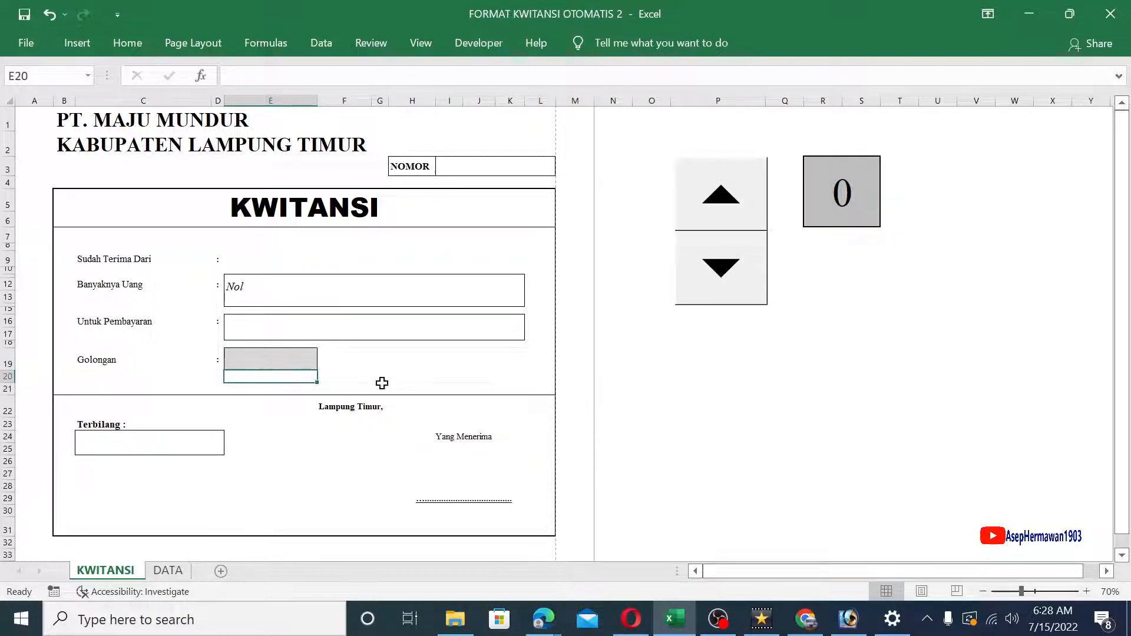
- Examine the TANGGAL column on the DATA sheet to find the column number for the receipt's date cell H22
click(322, 495)
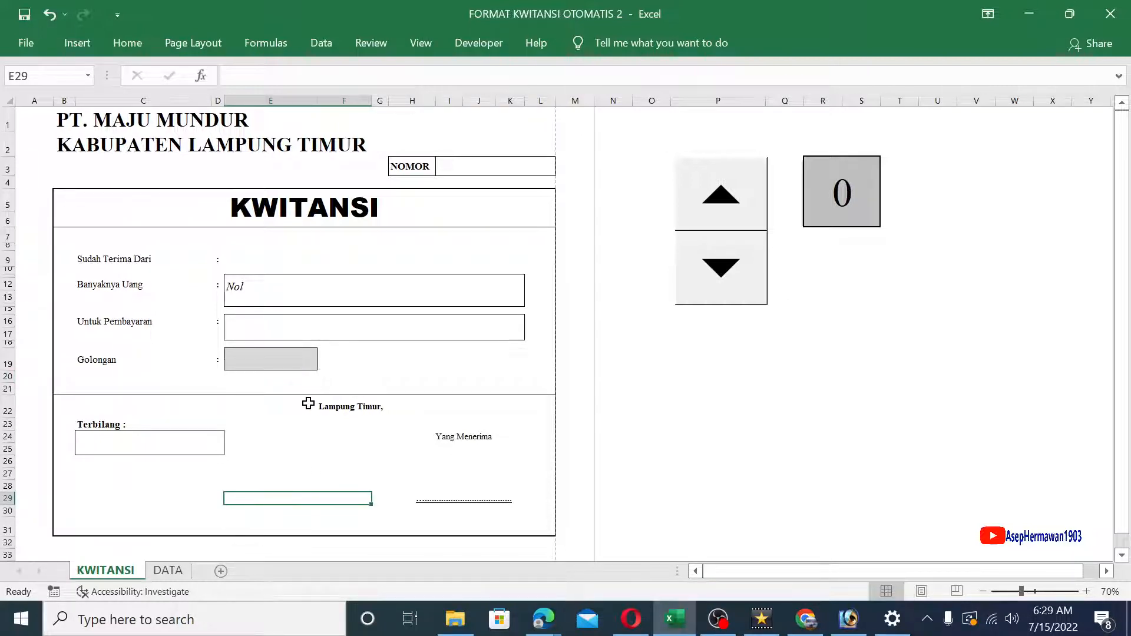
click(423, 406)
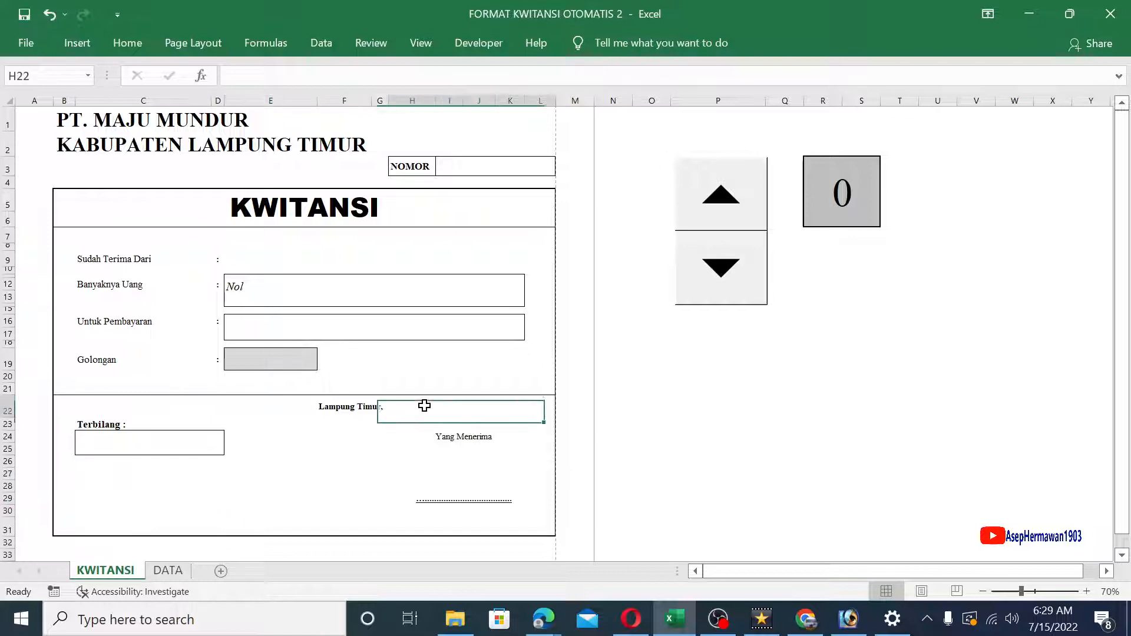
click(170, 571)
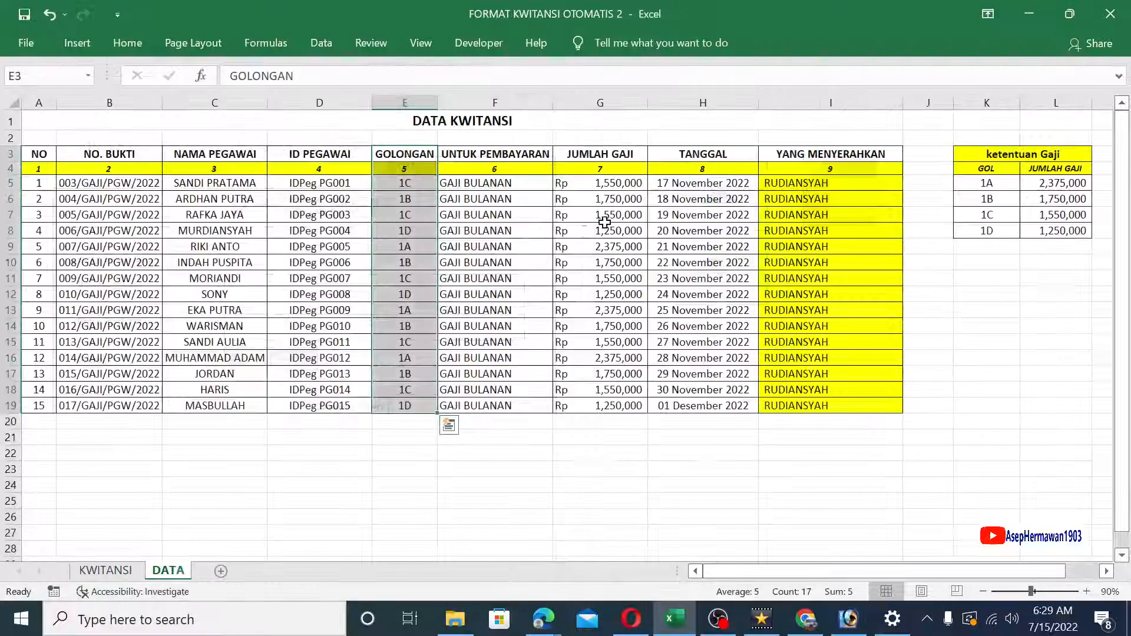
click(704, 109)
drag(695, 155, 692, 422)
drag(686, 168, 691, 421)
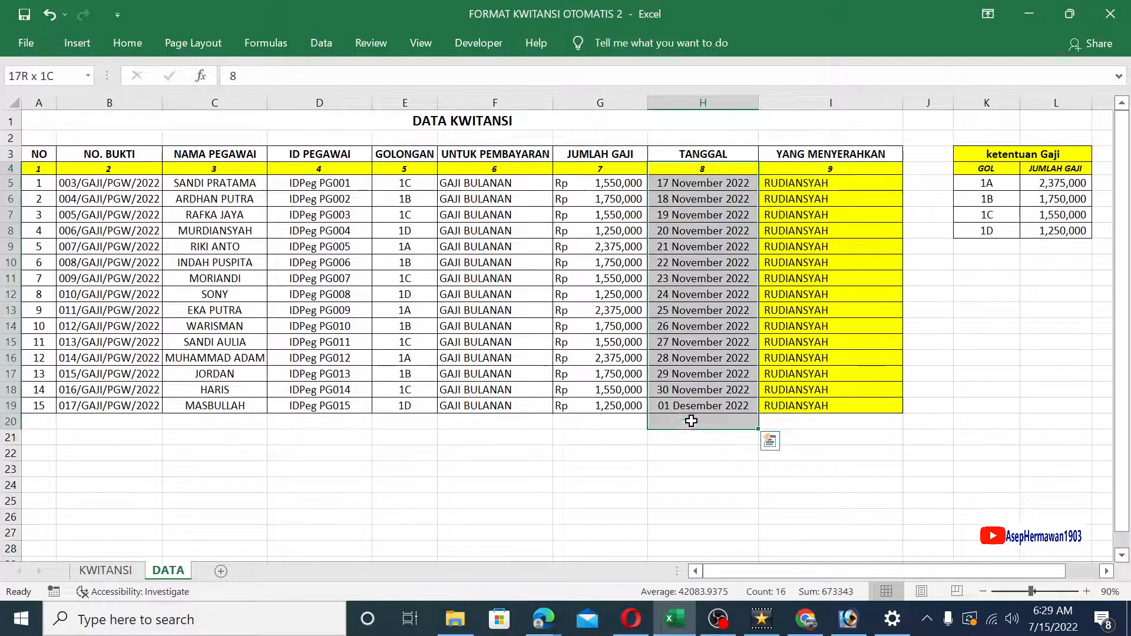
click(103, 570)
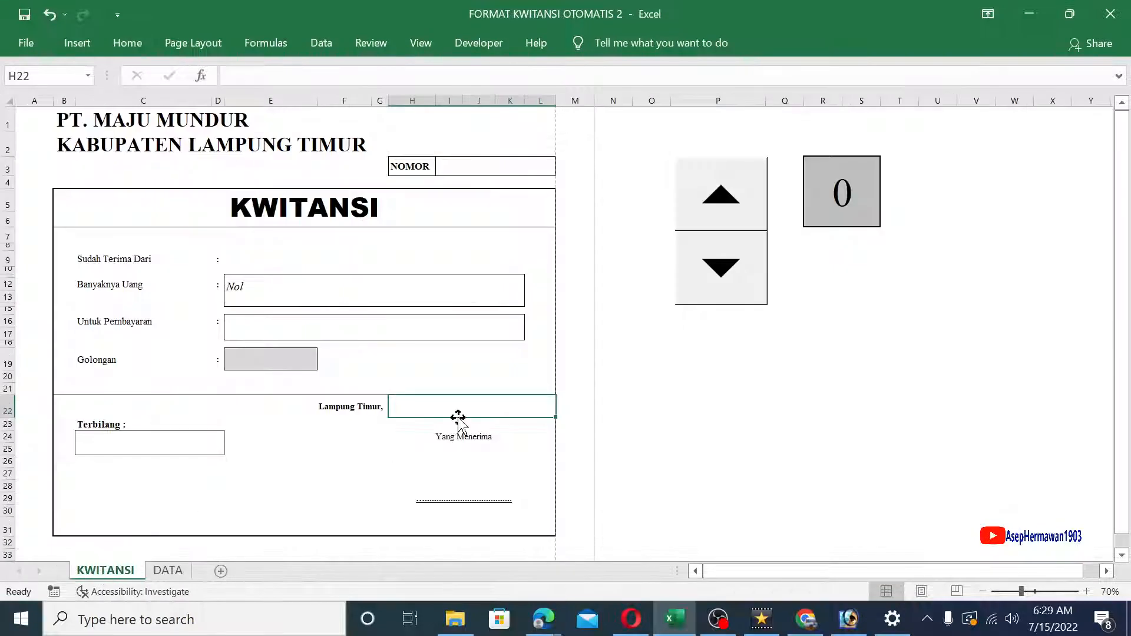
- Enter the formula =VLOOKUP(R3,DATABASE,8,FALSE) in the receipt's date cell H22
text(==)
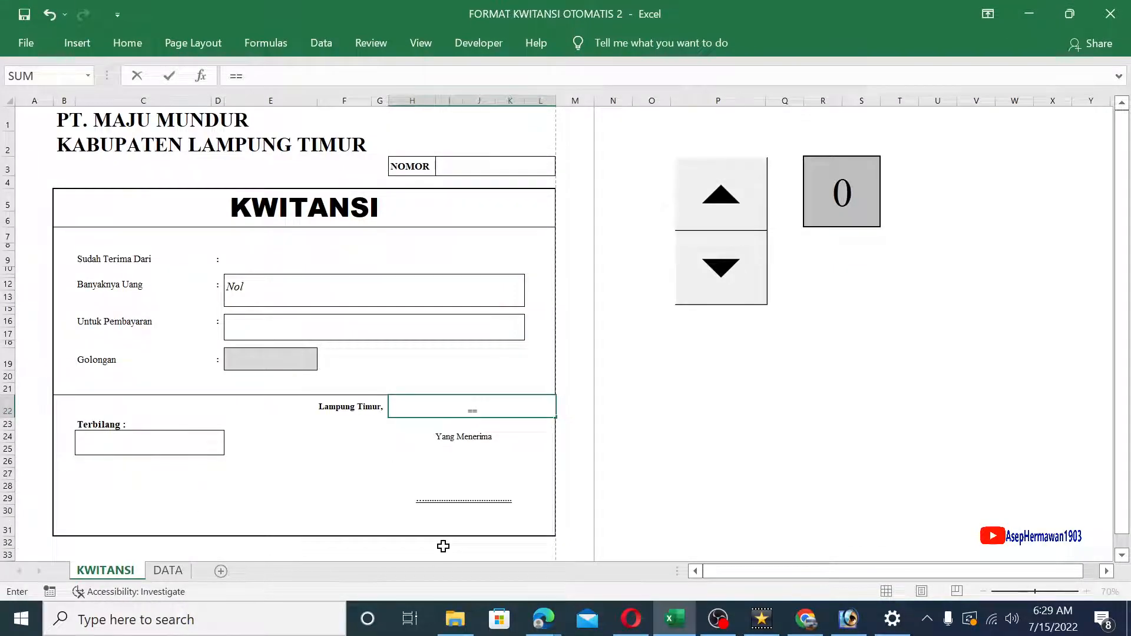
text(vl)
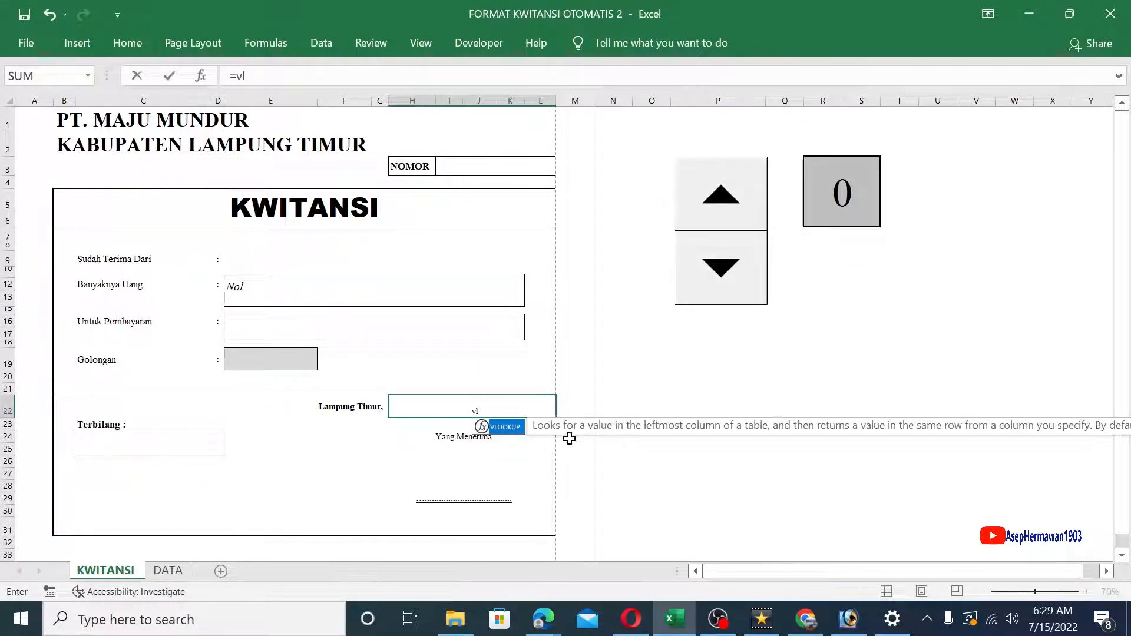
double_click(505, 434)
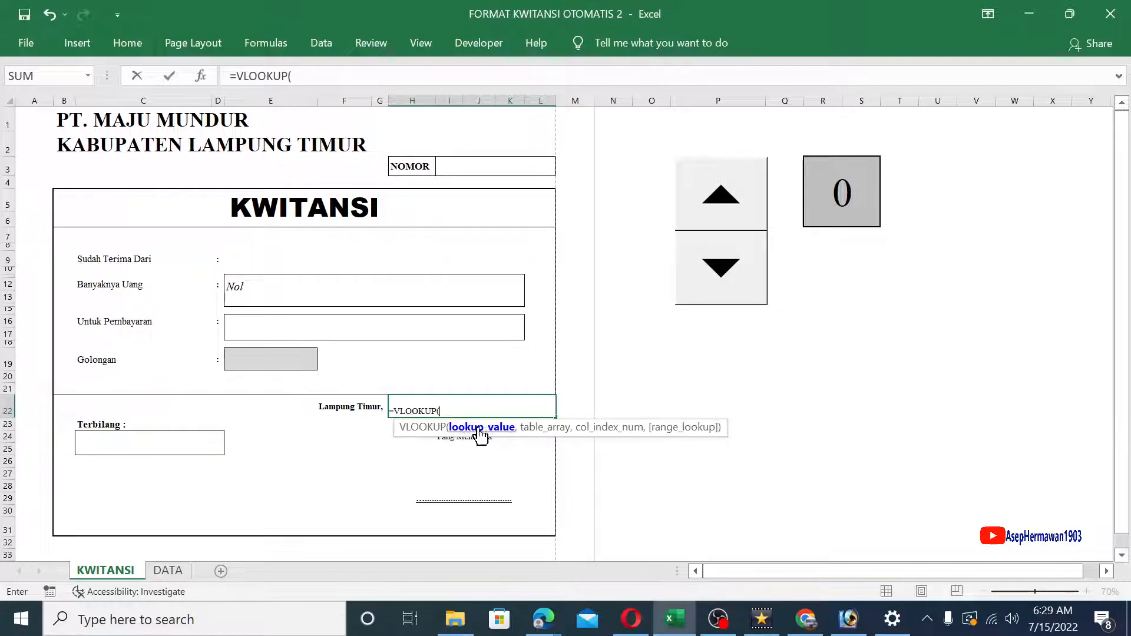
click(840, 184)
text(,)
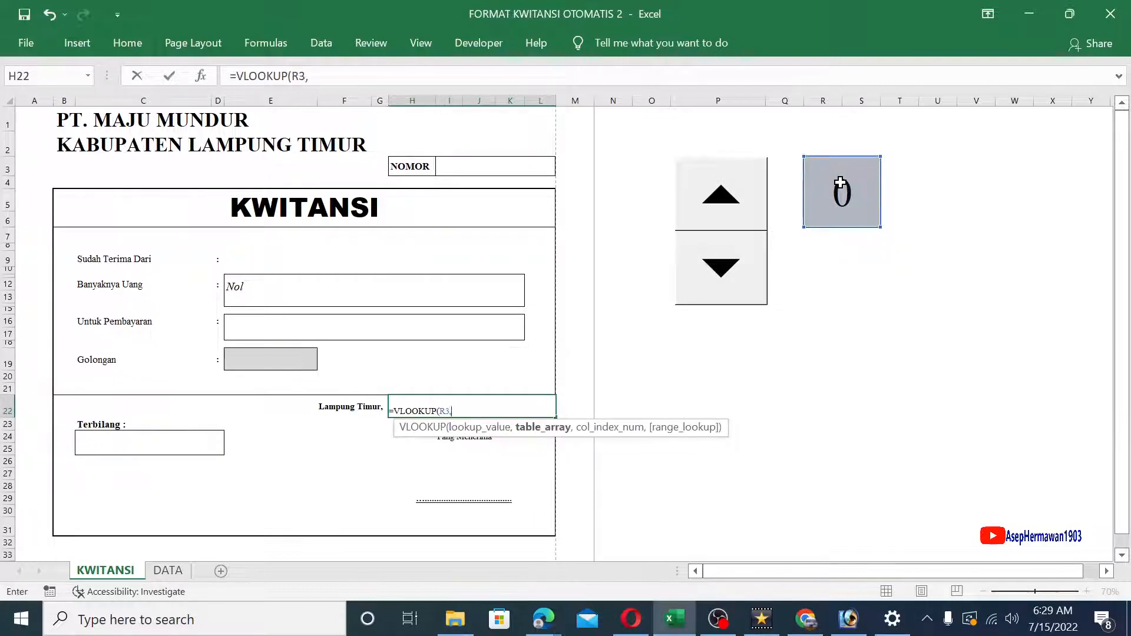
text(dat)
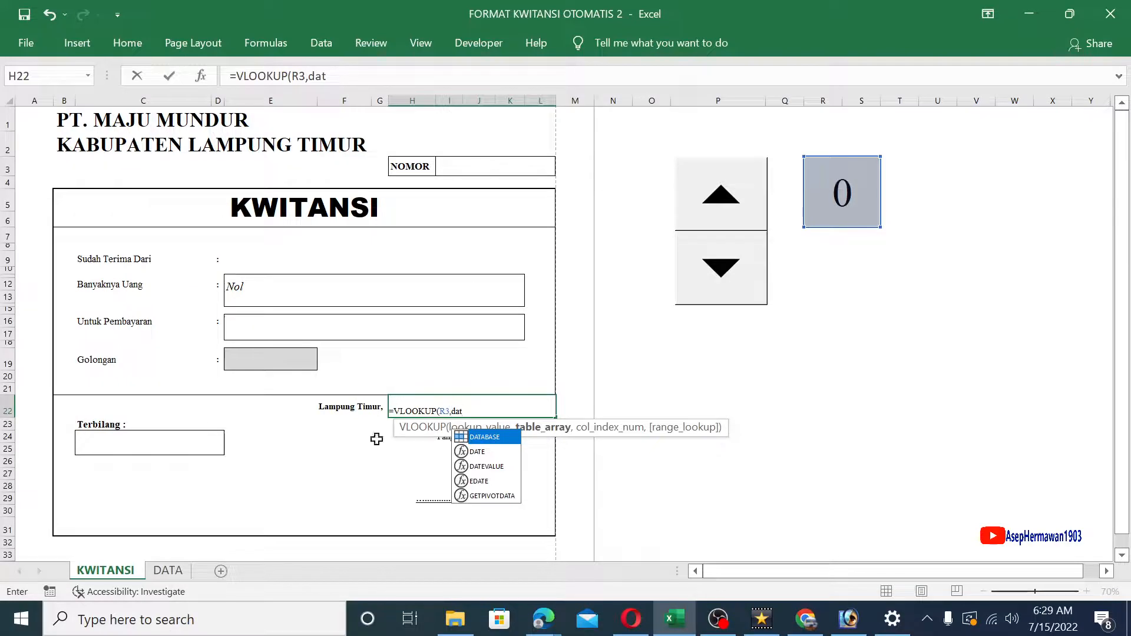
double_click(481, 436)
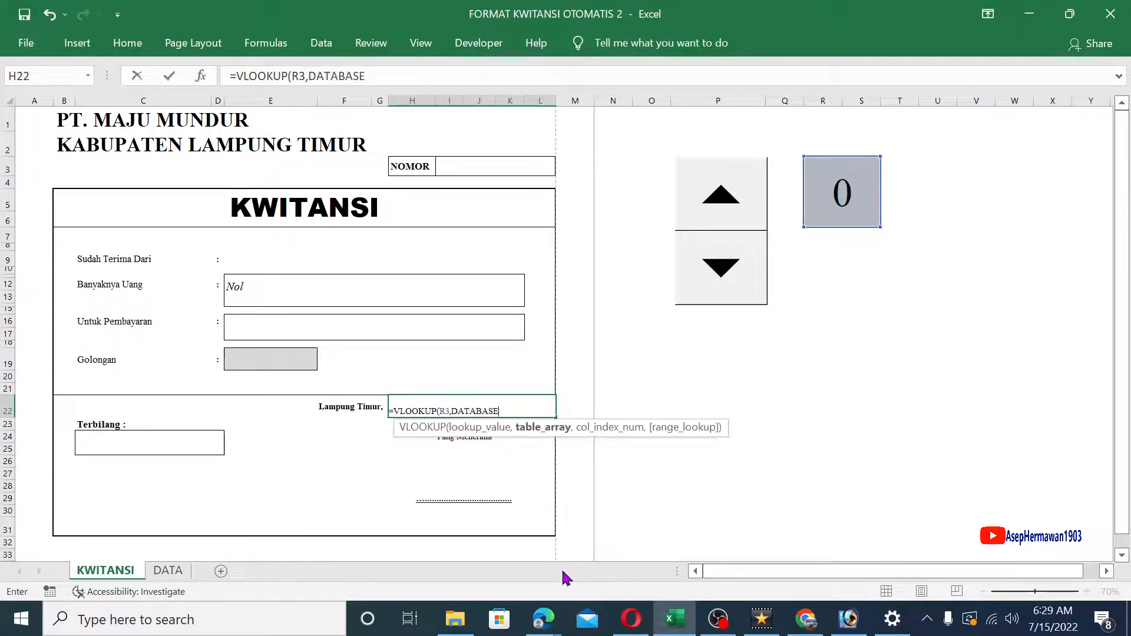
text(,)
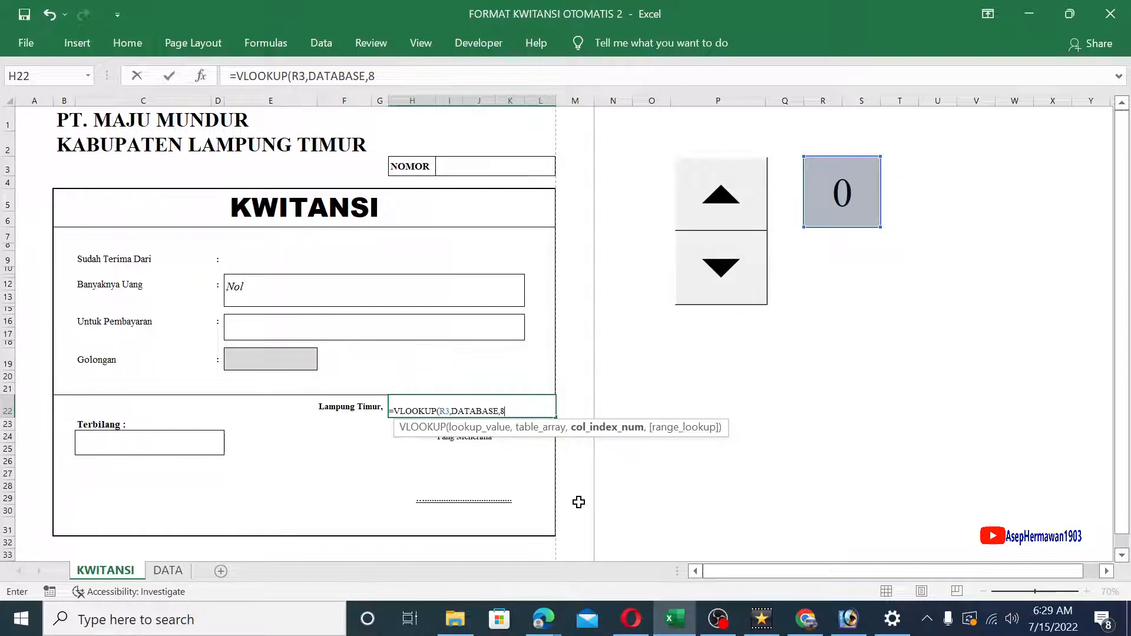
text(8,)
double_click(545, 451)
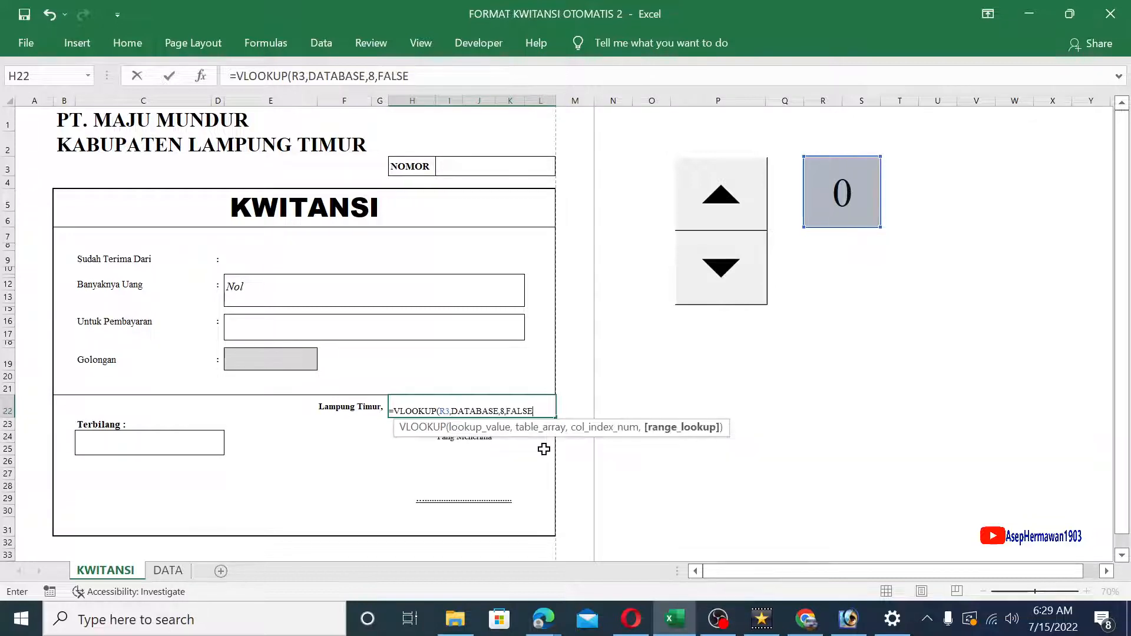
text())
key(ctrl+Return)
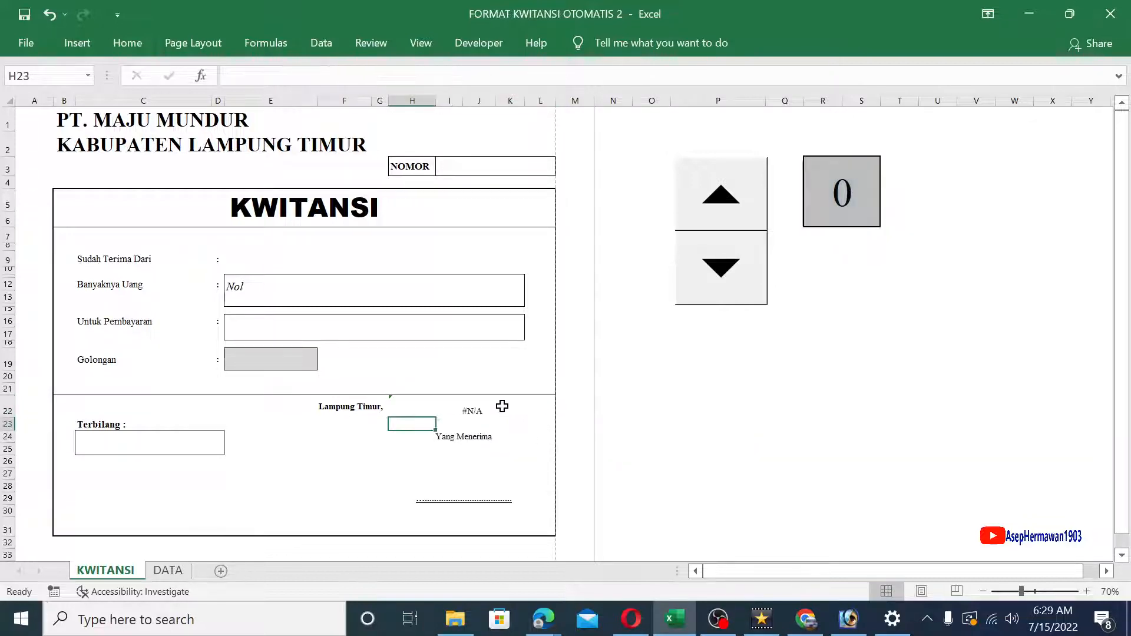
- Wrap the date lookup in H22 in IFERROR with an empty string "" as the error value
click(845, 190)
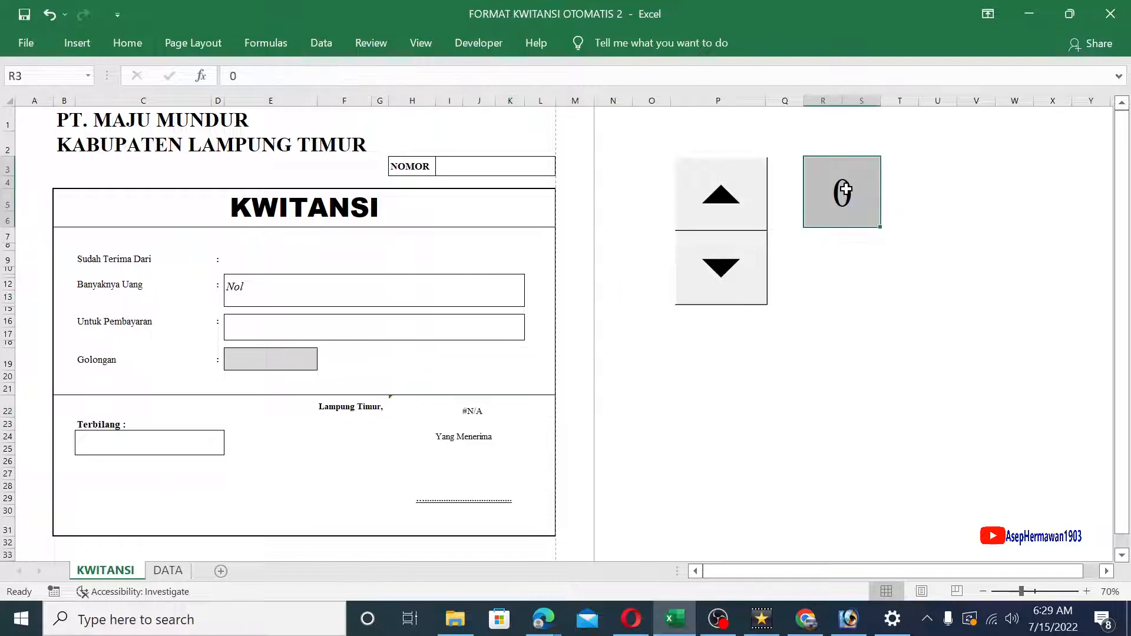
double_click(491, 407)
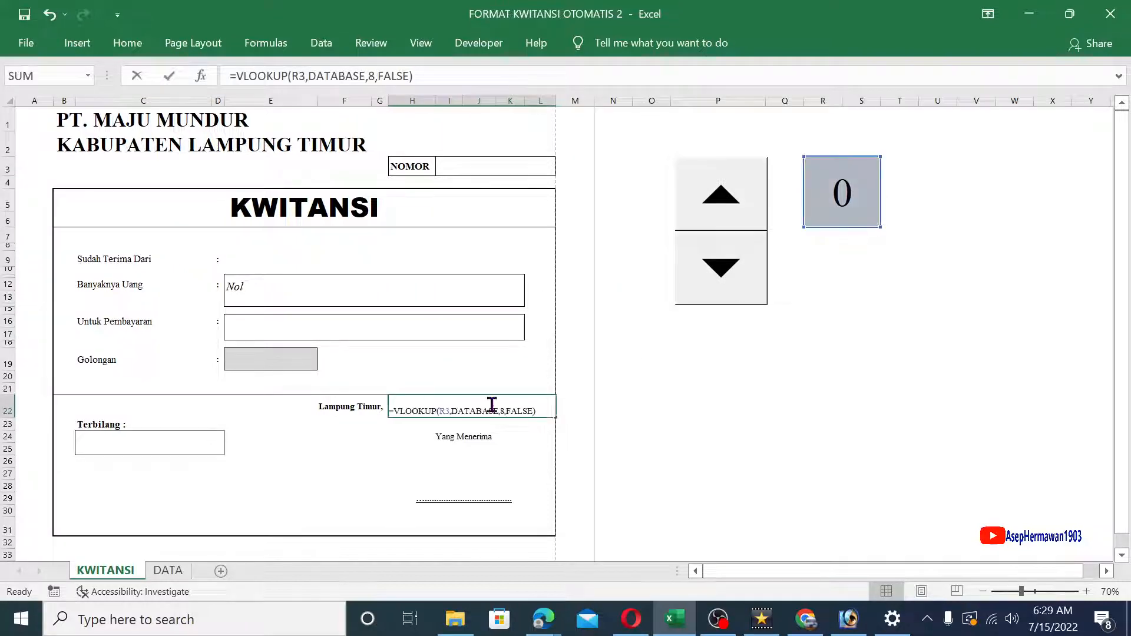
click(391, 411)
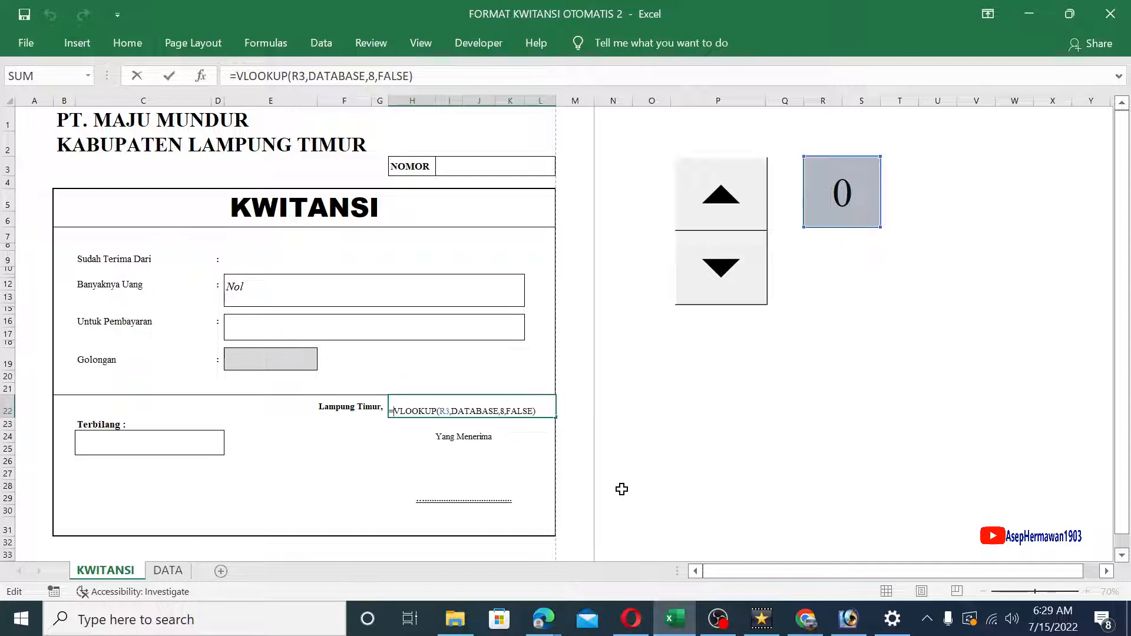
text(if)
click(414, 442)
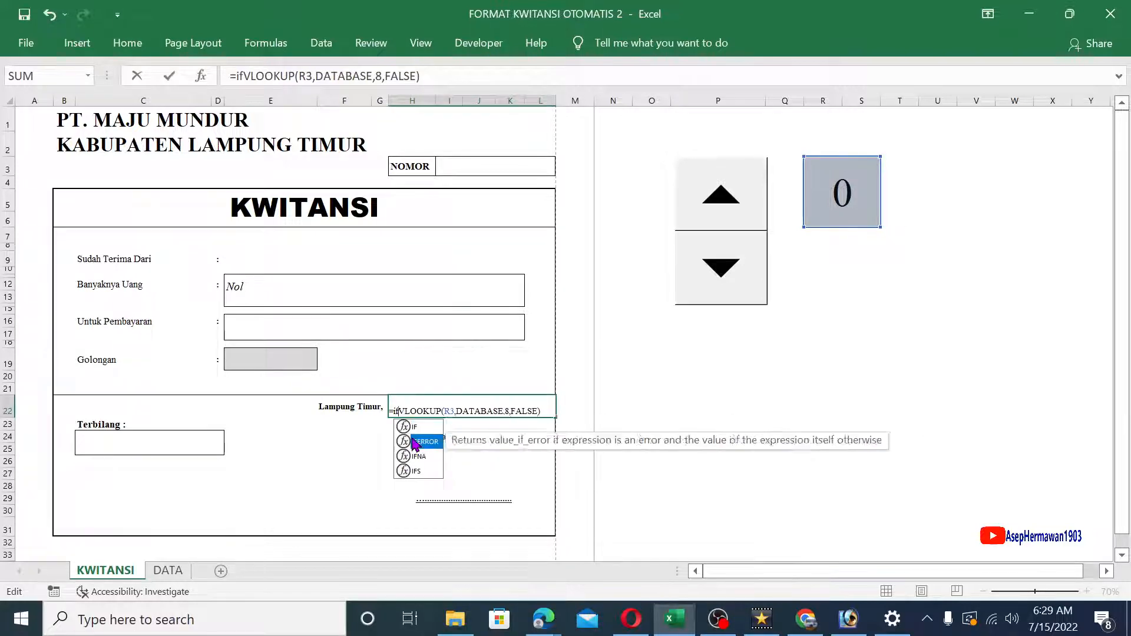
double_click(415, 442)
click(550, 411)
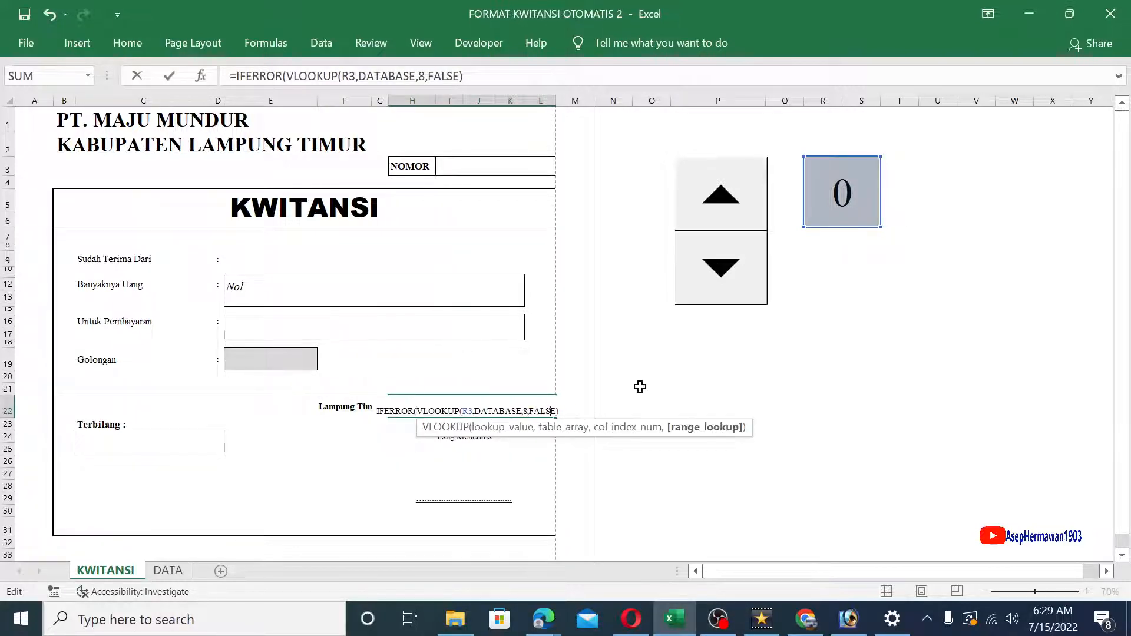
key(End)
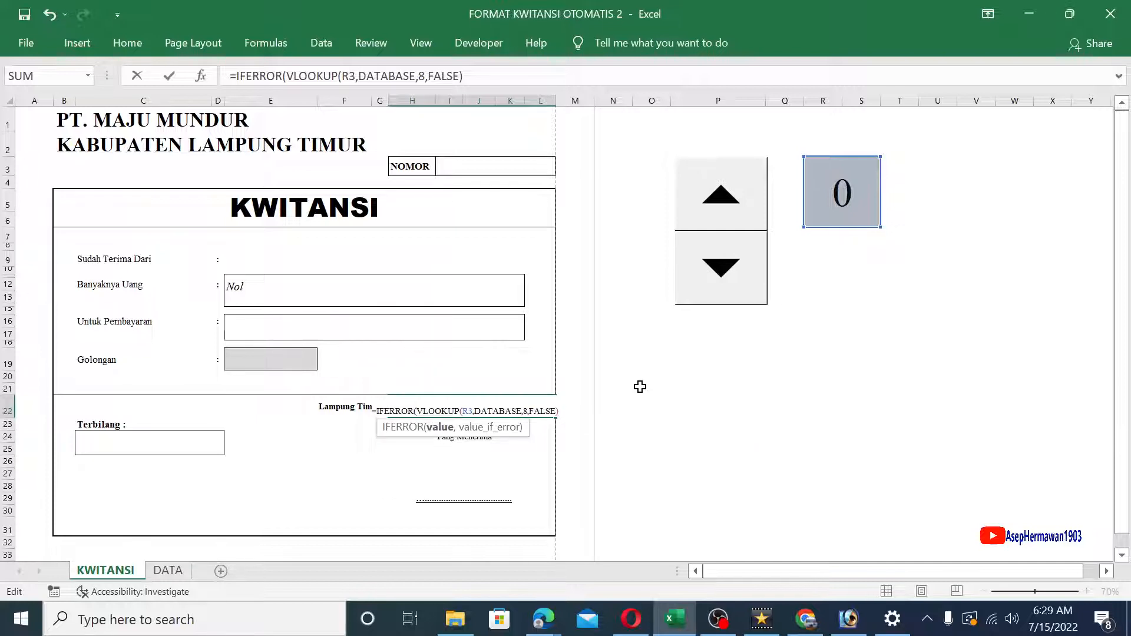
text(,"")
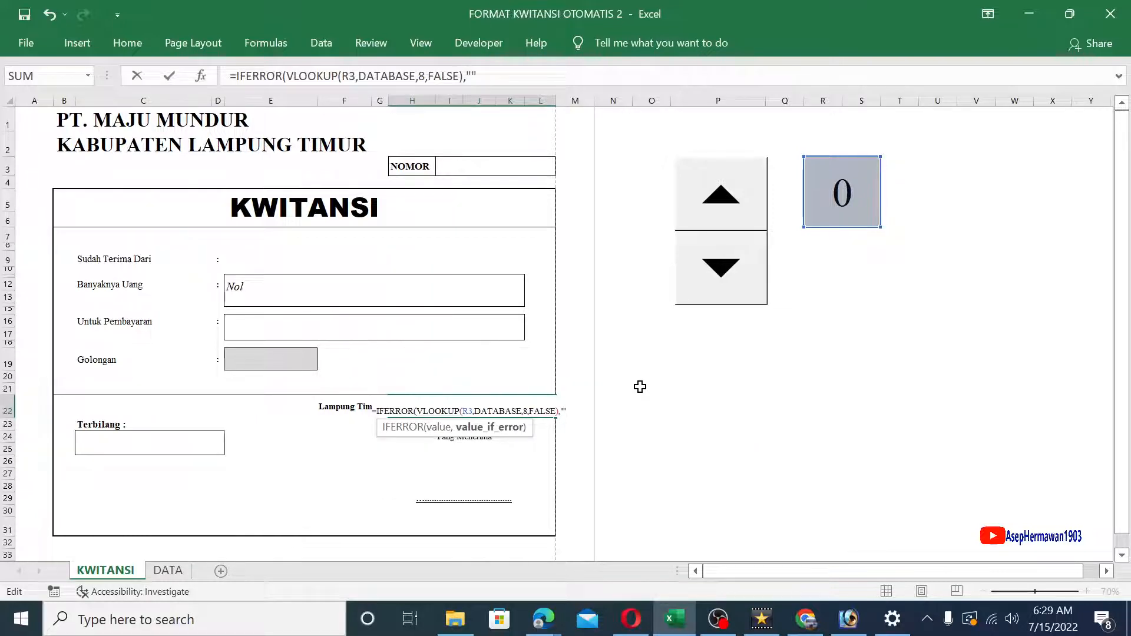
text())
key(Return)
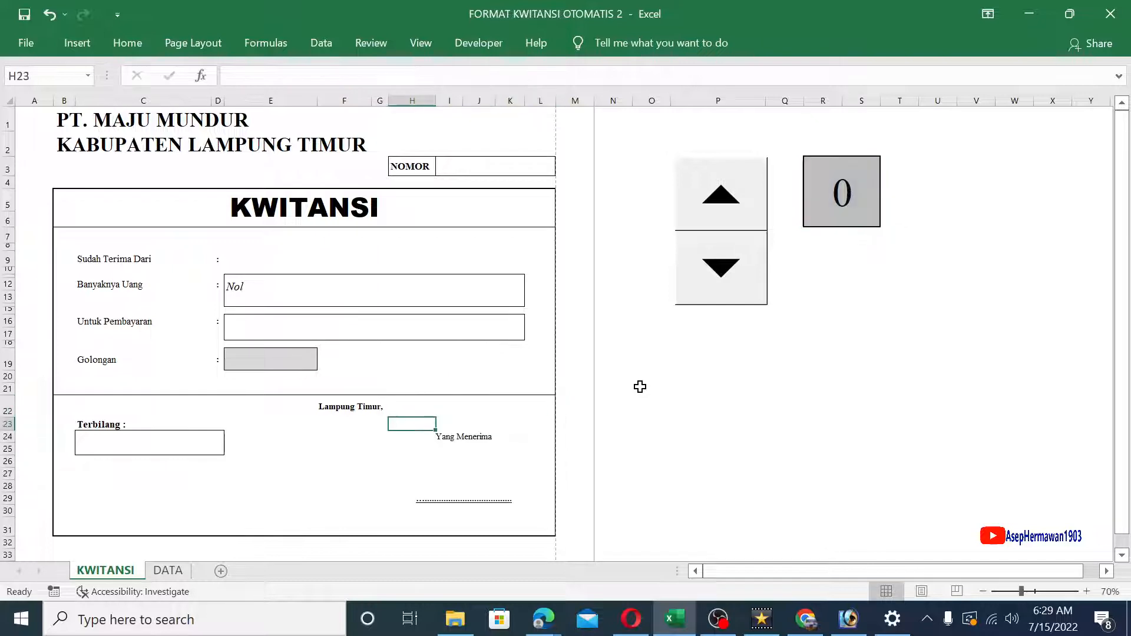
- Step the record number up to 1 and format H22 as a date with the Indonesian locale and the 14 Maret 2012 type
click(502, 411)
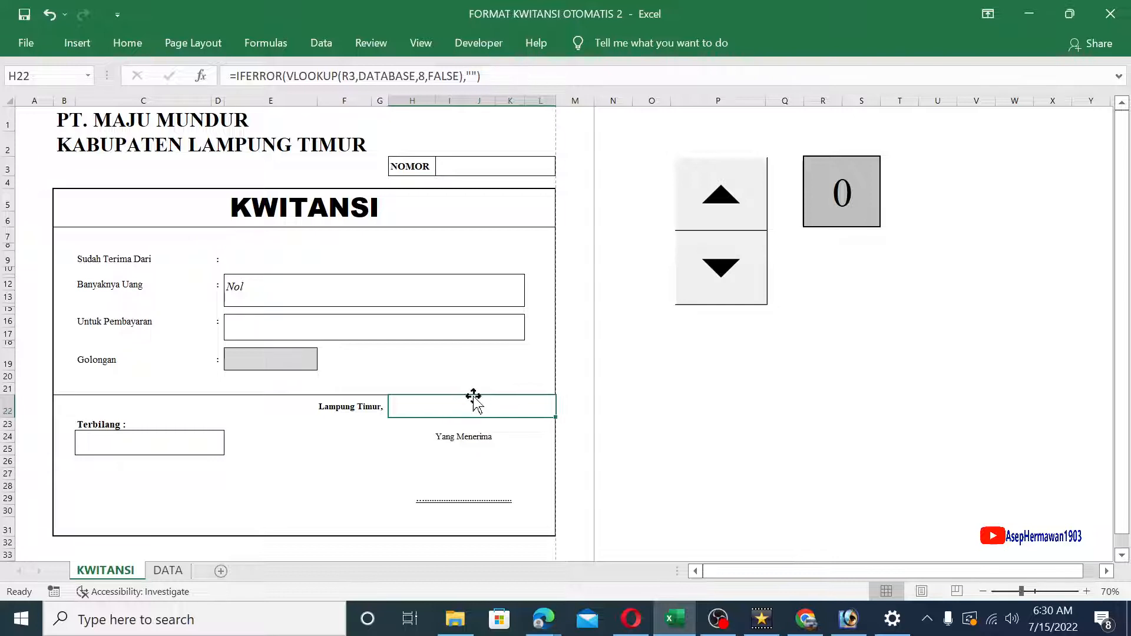
click(717, 201)
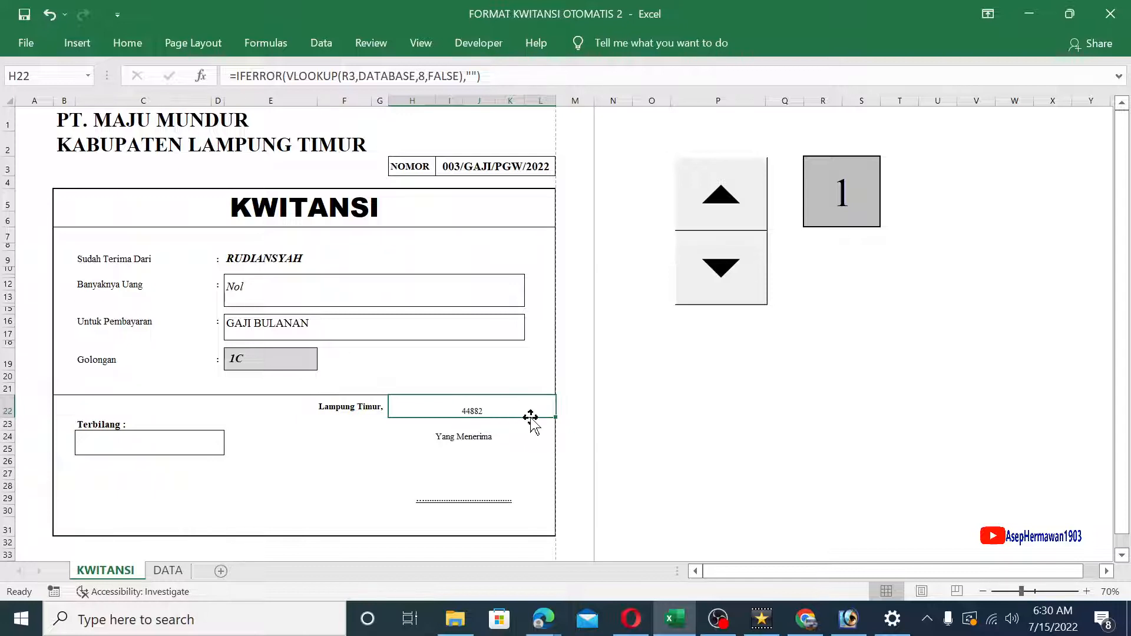
right_click(522, 416)
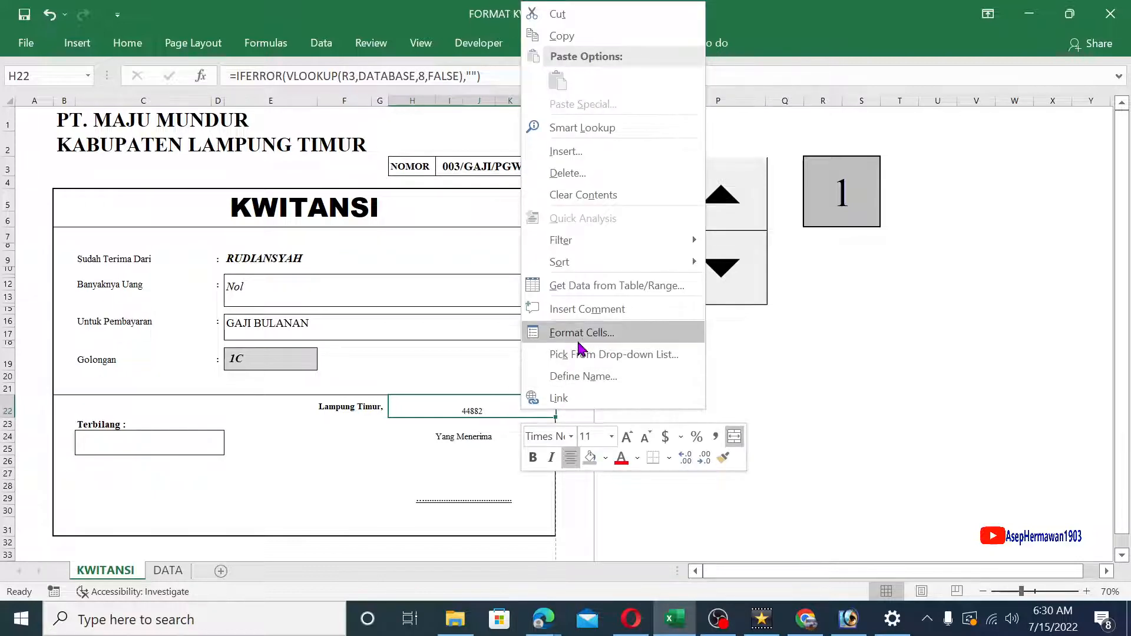
click(617, 335)
click(689, 297)
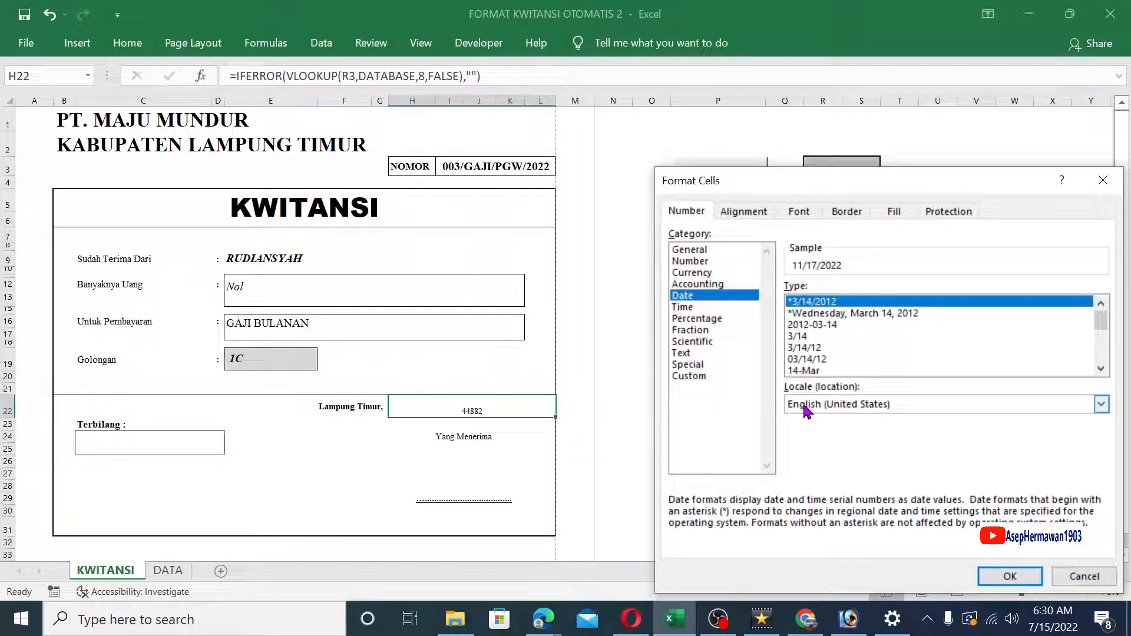
drag(893, 177, 772, 156)
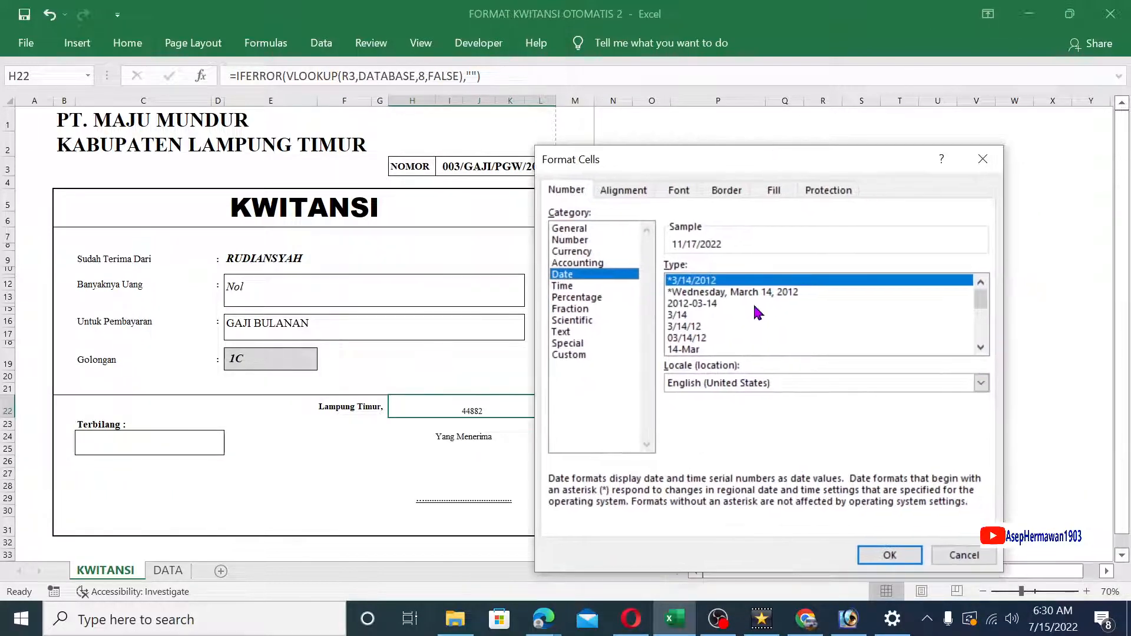
click(757, 387)
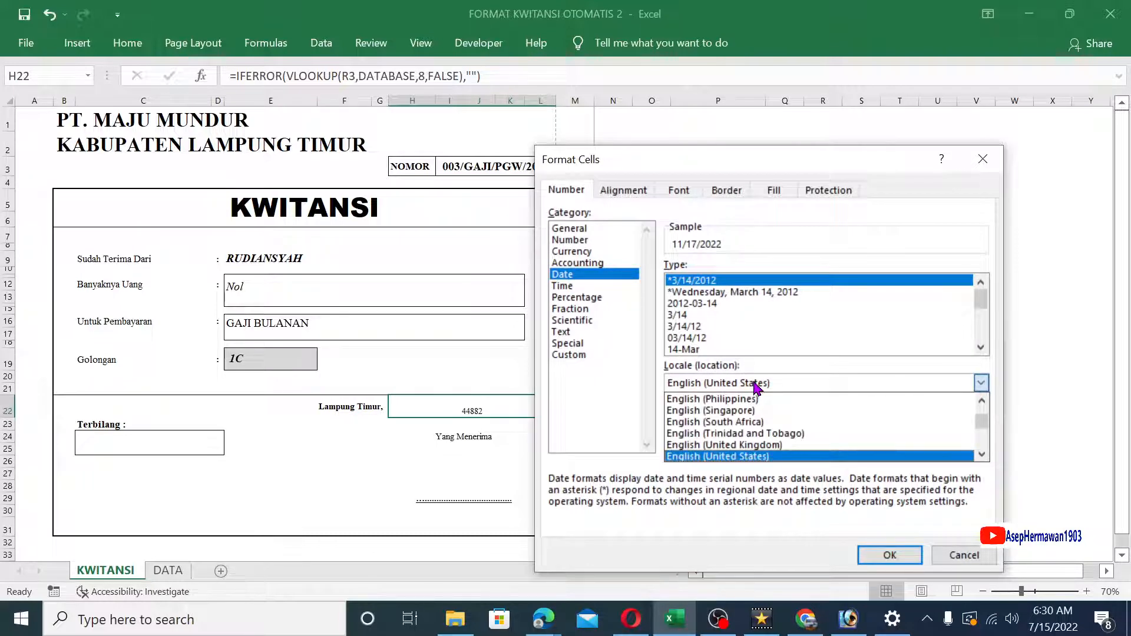
scroll(757, 387, down, 10)
click(710, 457)
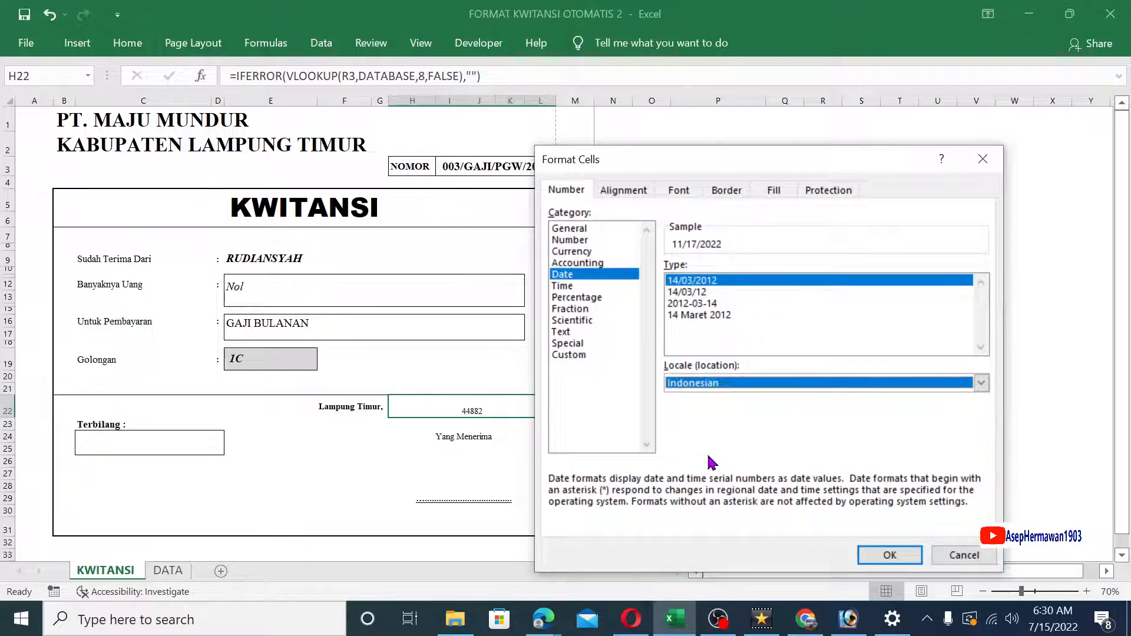
click(713, 317)
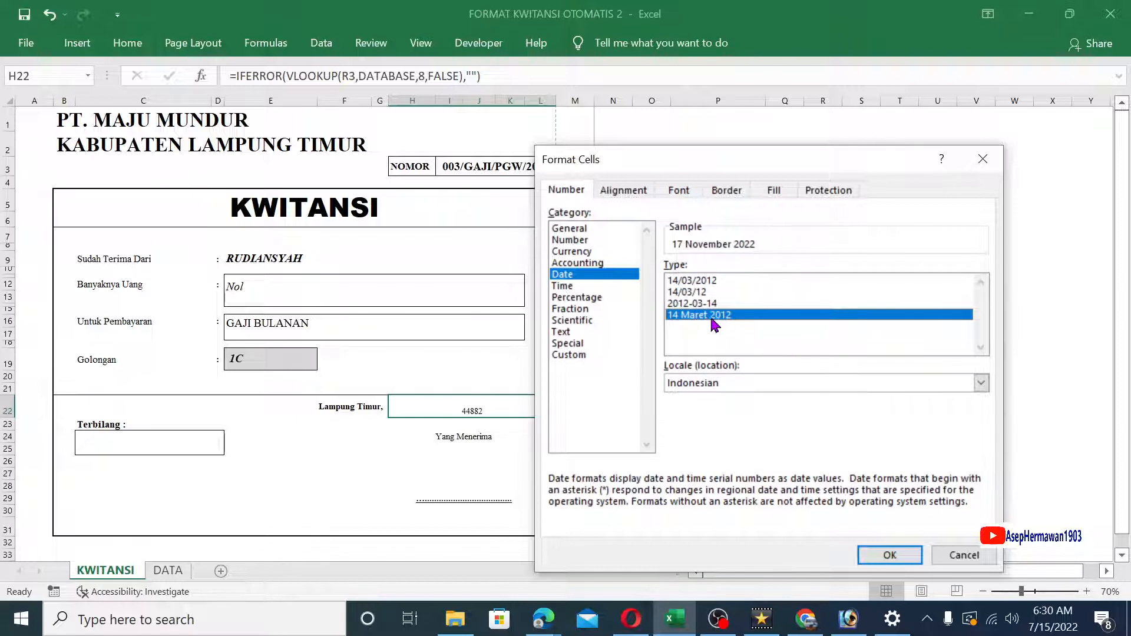
click(892, 556)
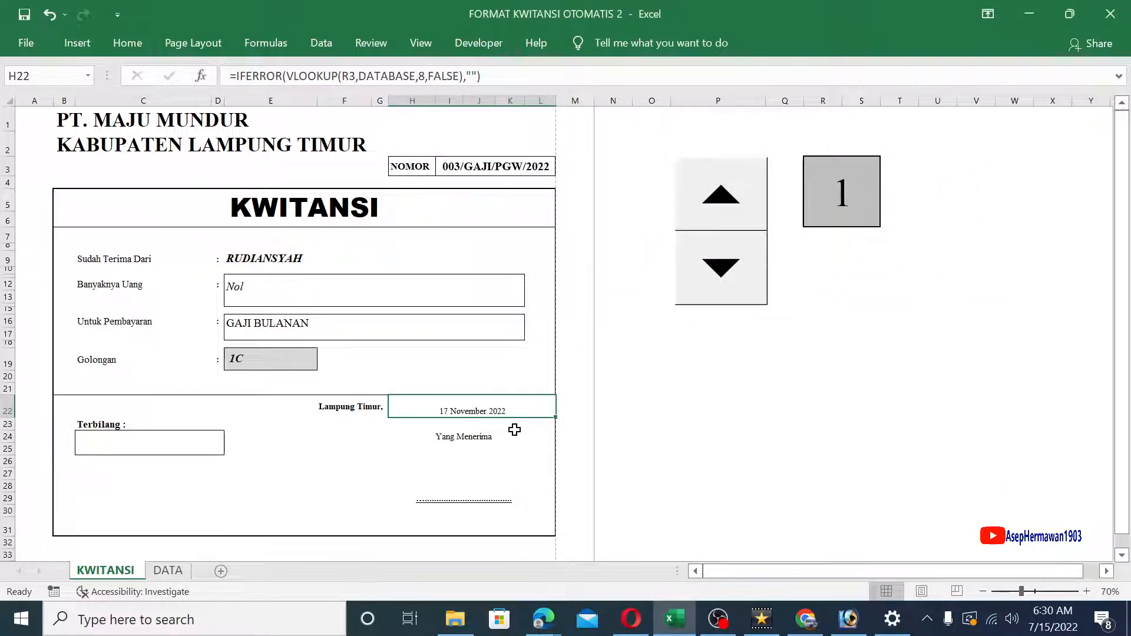
- Set the date in H22 to font size 16 and centre it both vertically and horizontally in the cell
click(514, 430)
click(502, 408)
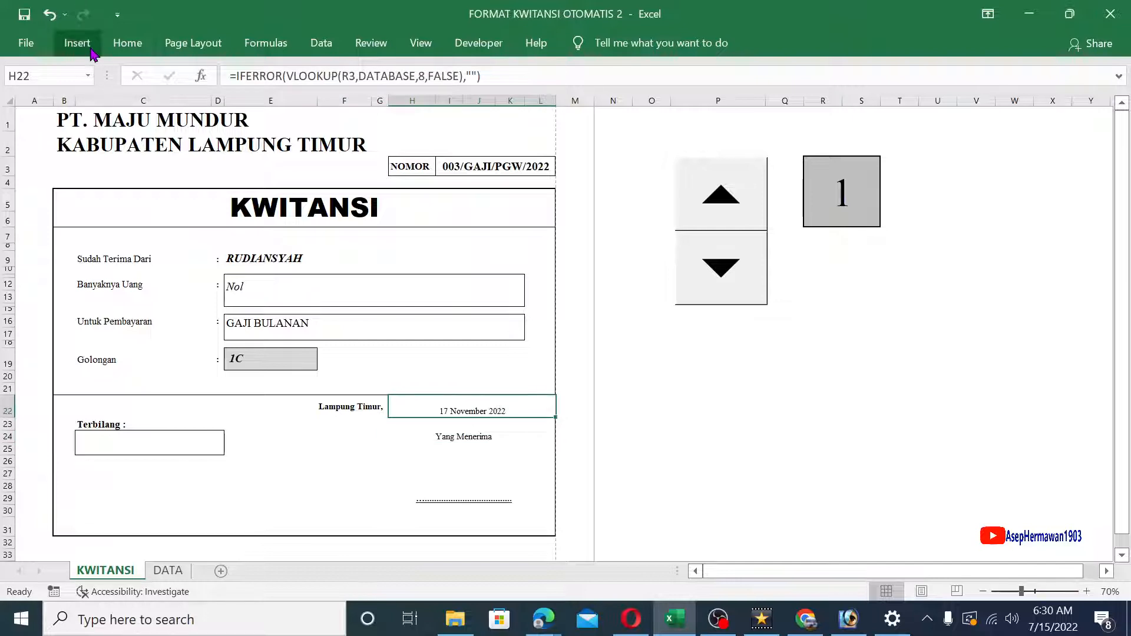
click(128, 43)
click(223, 80)
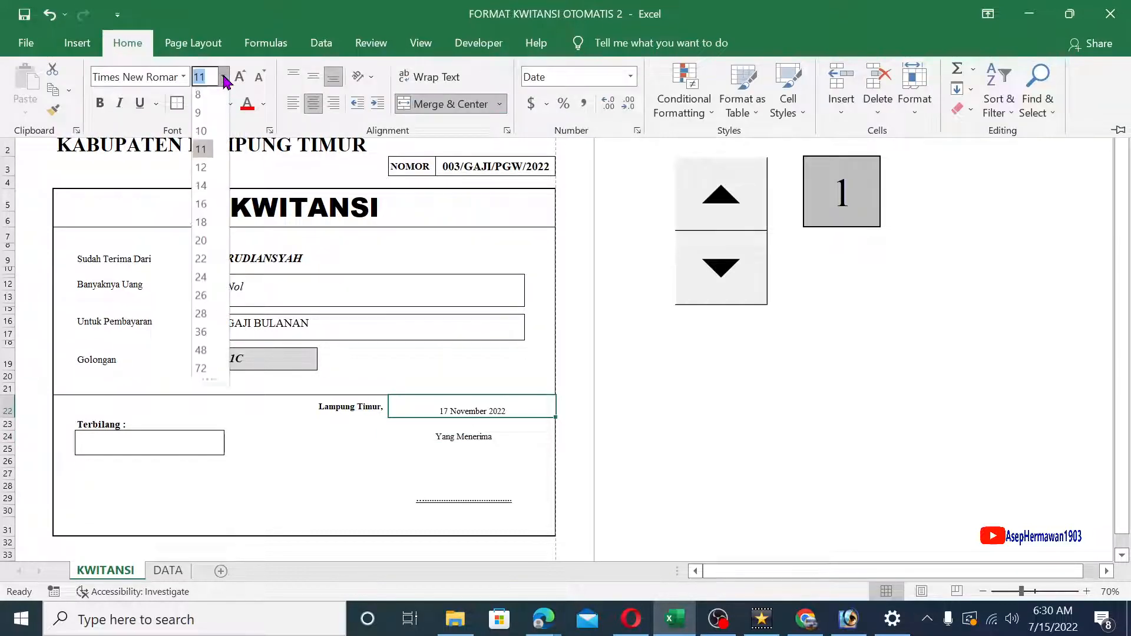
click(202, 209)
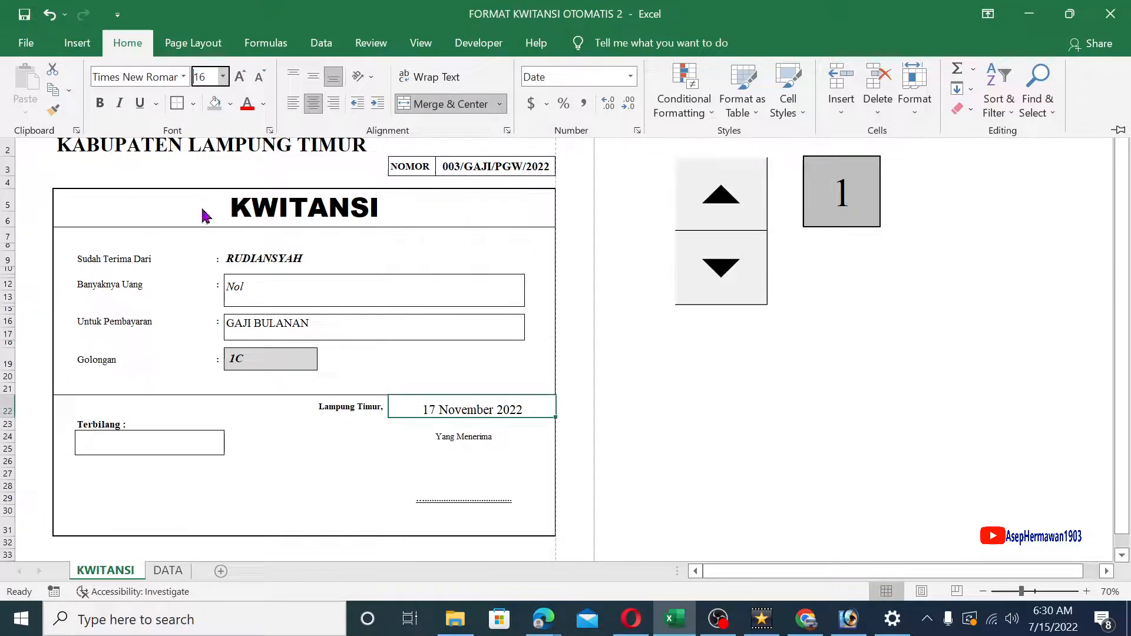
click(310, 82)
click(294, 106)
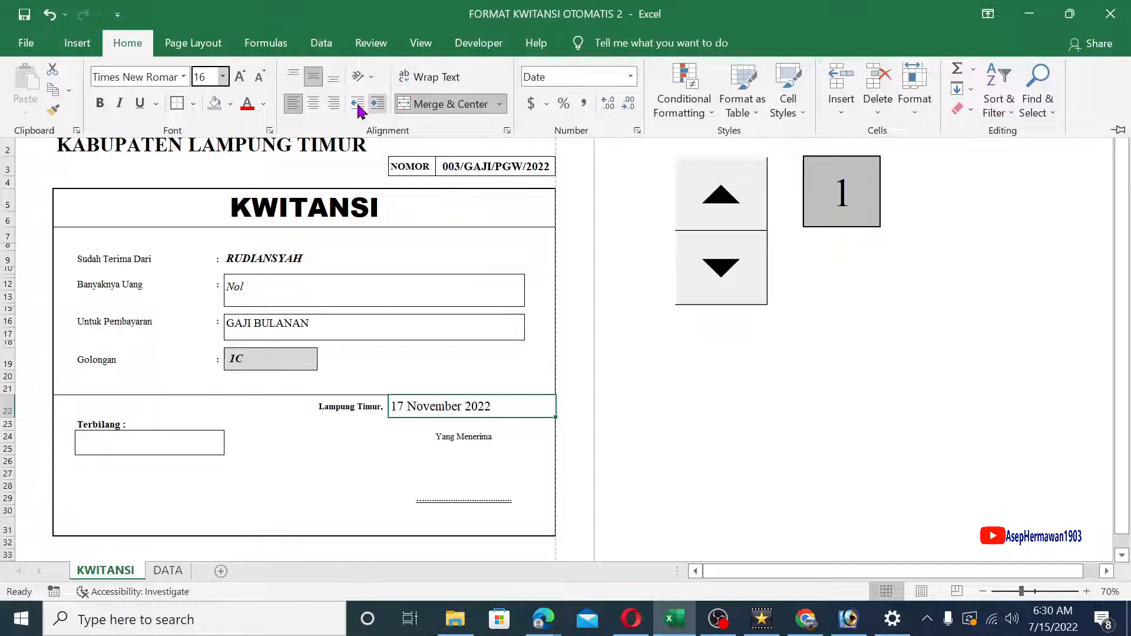
click(313, 104)
key(ctrl+F1)
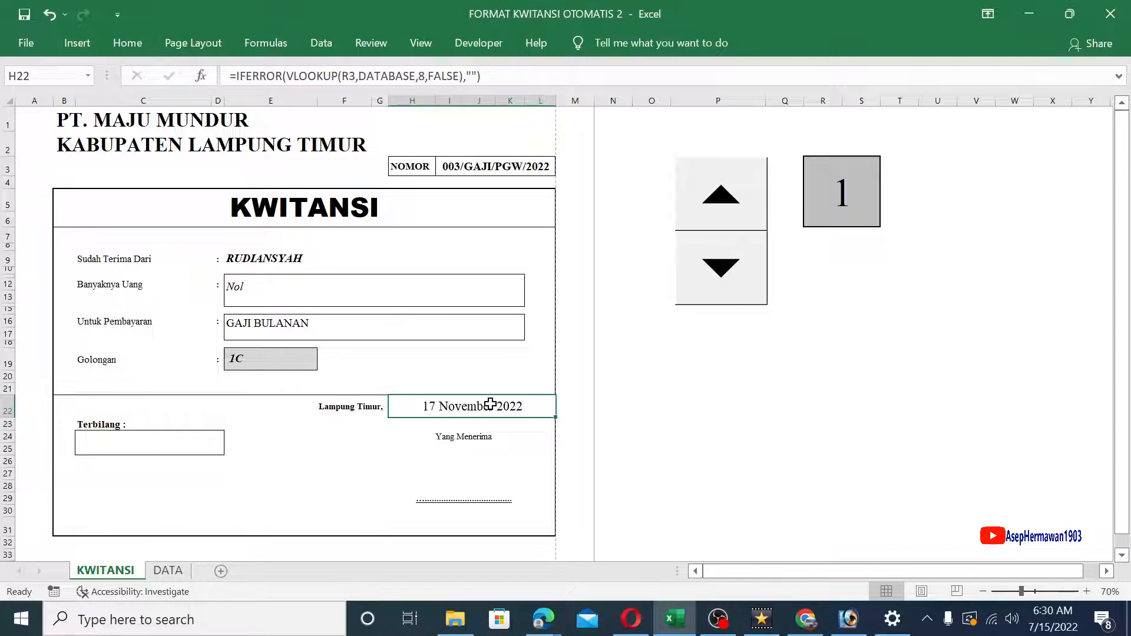
- Set the font size of the receipt's date in H22 to 14
click(126, 43)
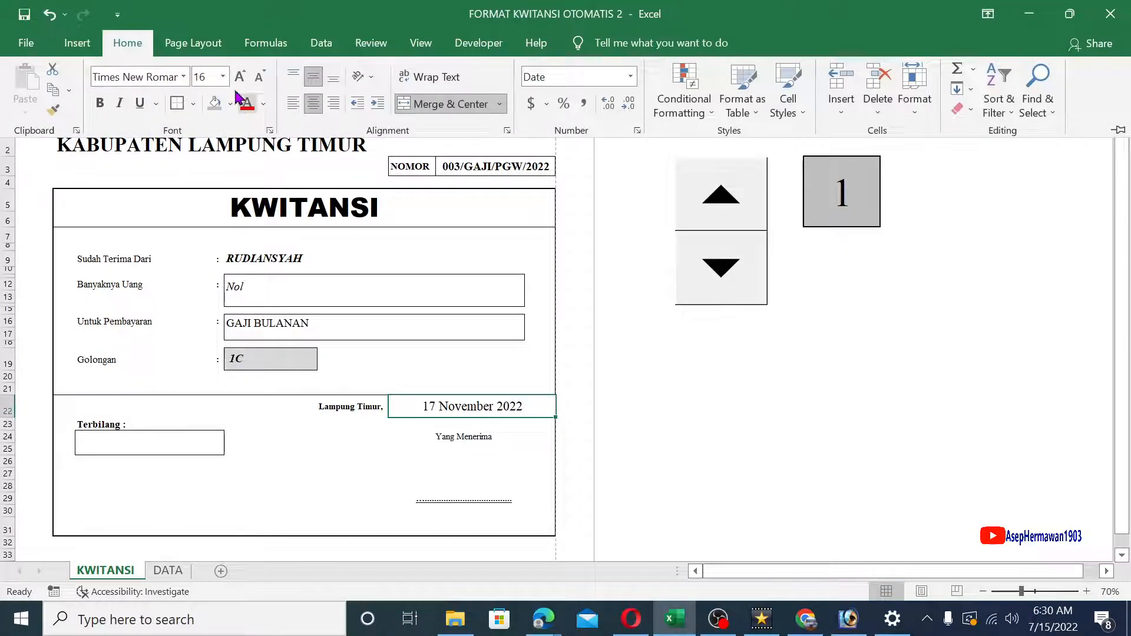
click(222, 77)
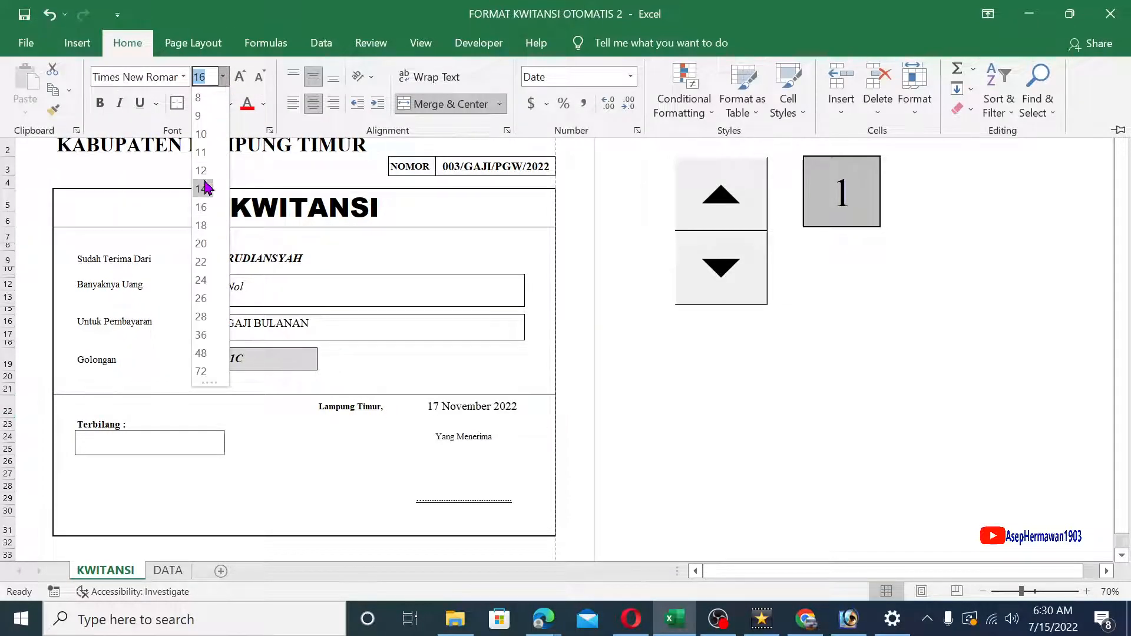
key(Escape)
key(Escape)
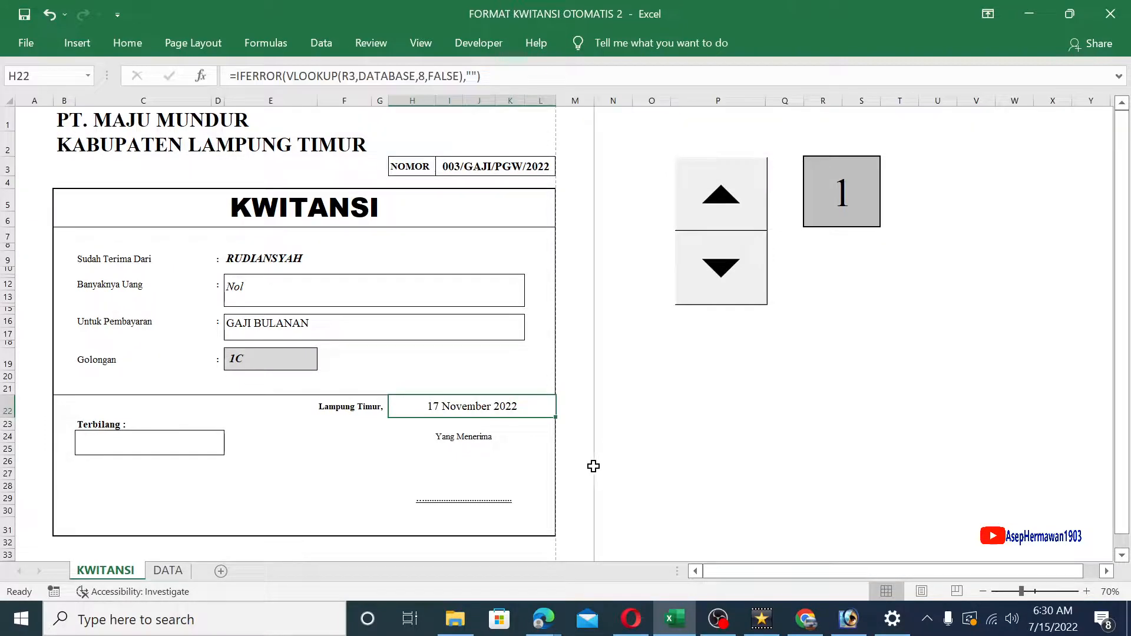
click(594, 466)
click(654, 452)
click(474, 396)
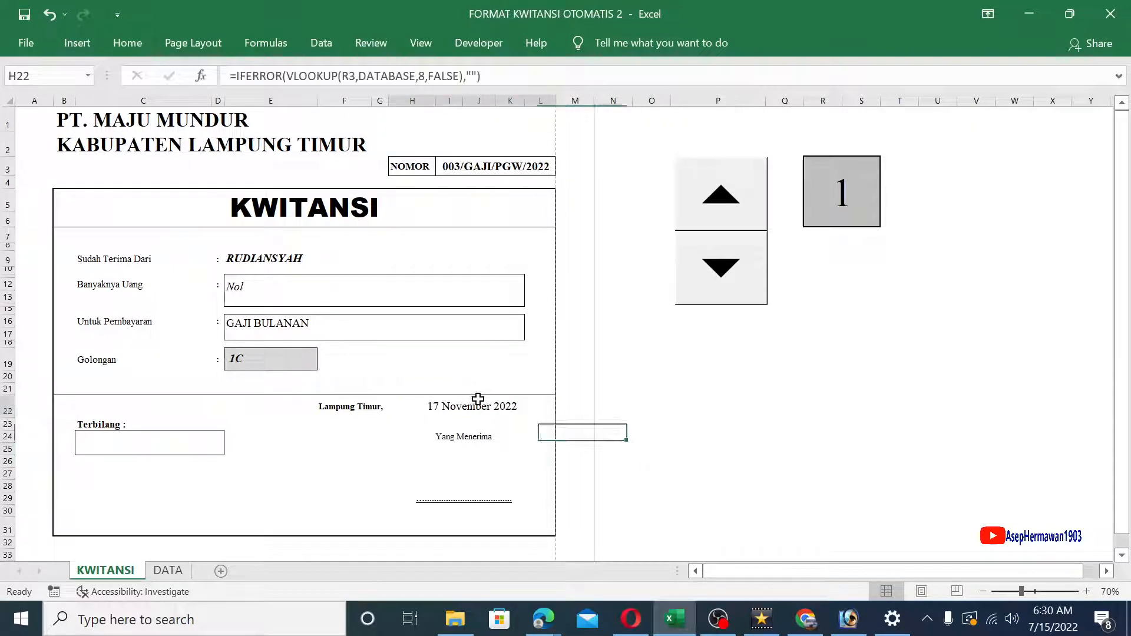
- Step the record number down to 0 and check the date cell H22 on the receipt
click(581, 423)
click(736, 275)
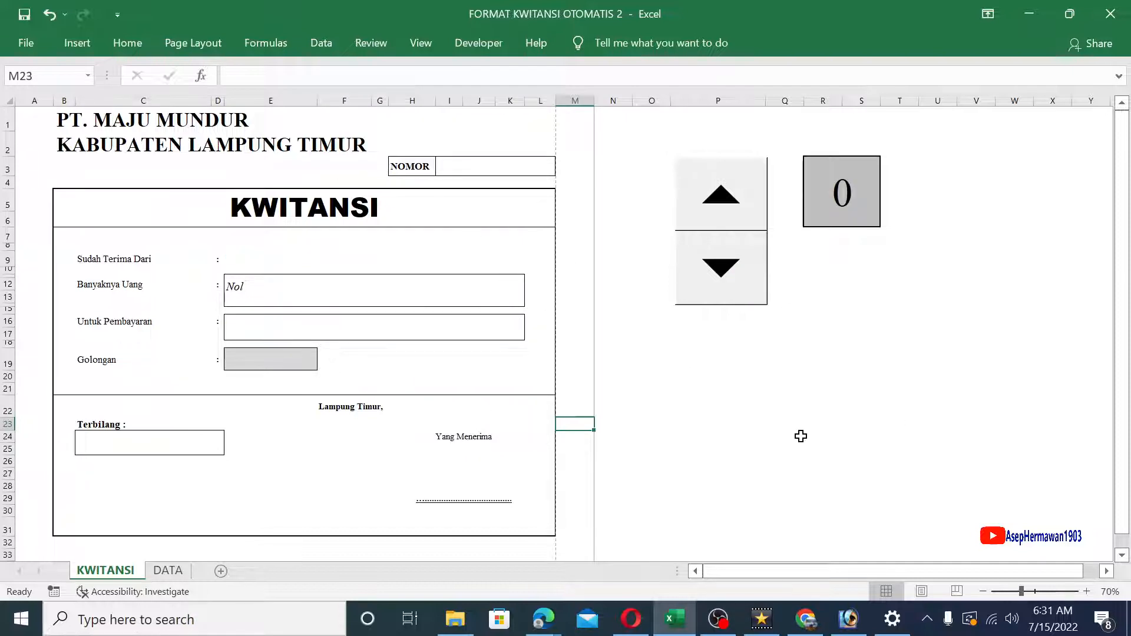
click(469, 409)
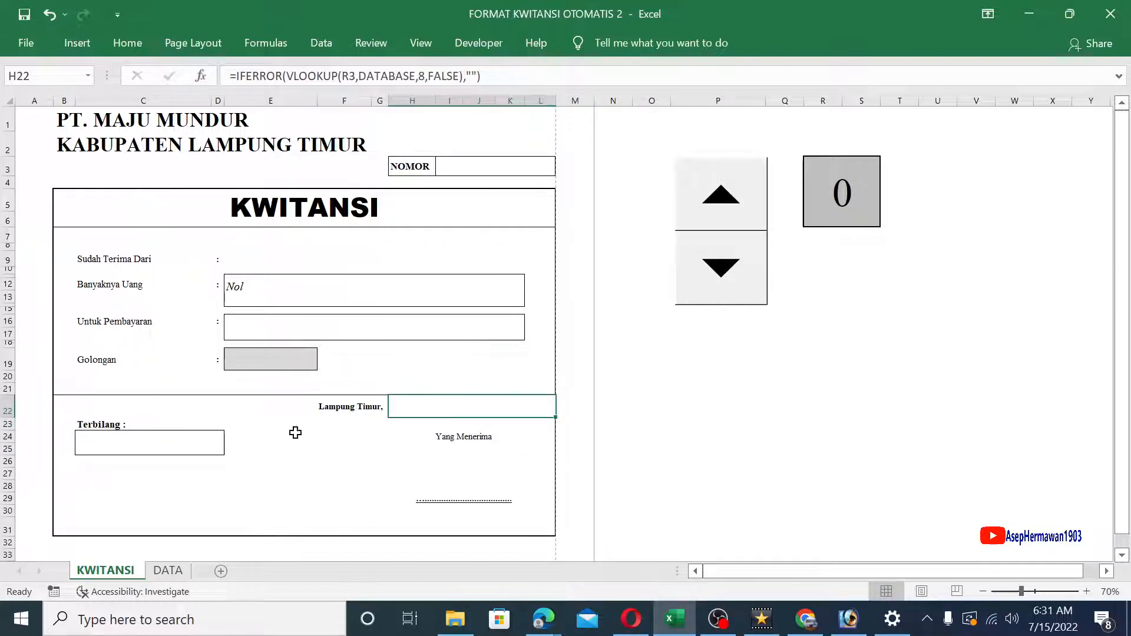
- Check the column number of JUMLAH GAJI on the DATA sheet for the receipt's Terbilang amount
click(186, 439)
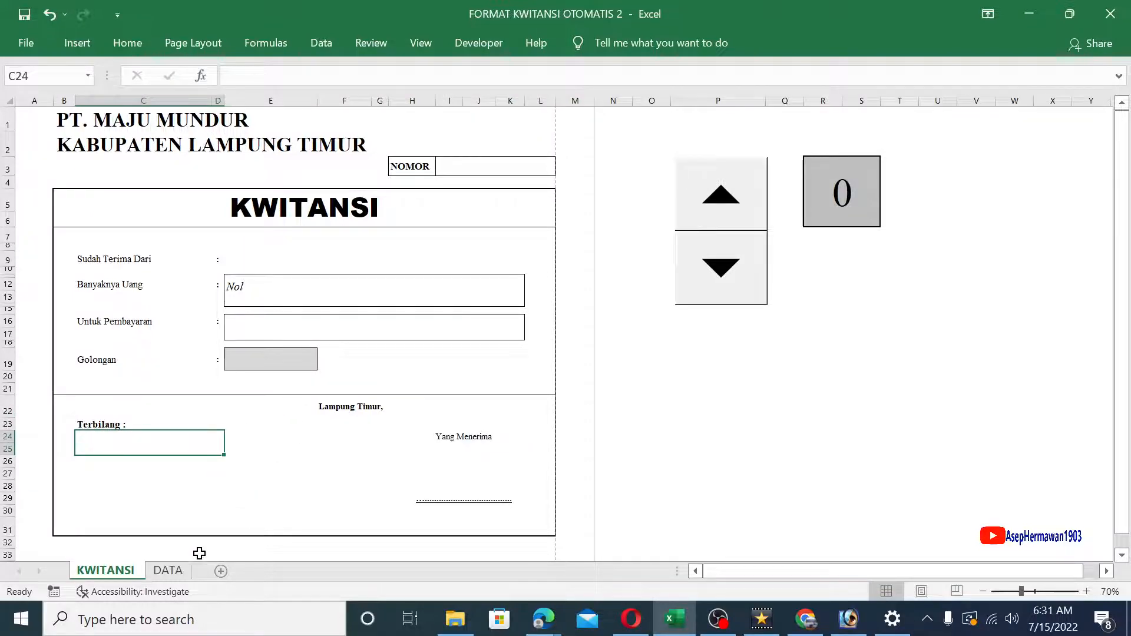
click(163, 571)
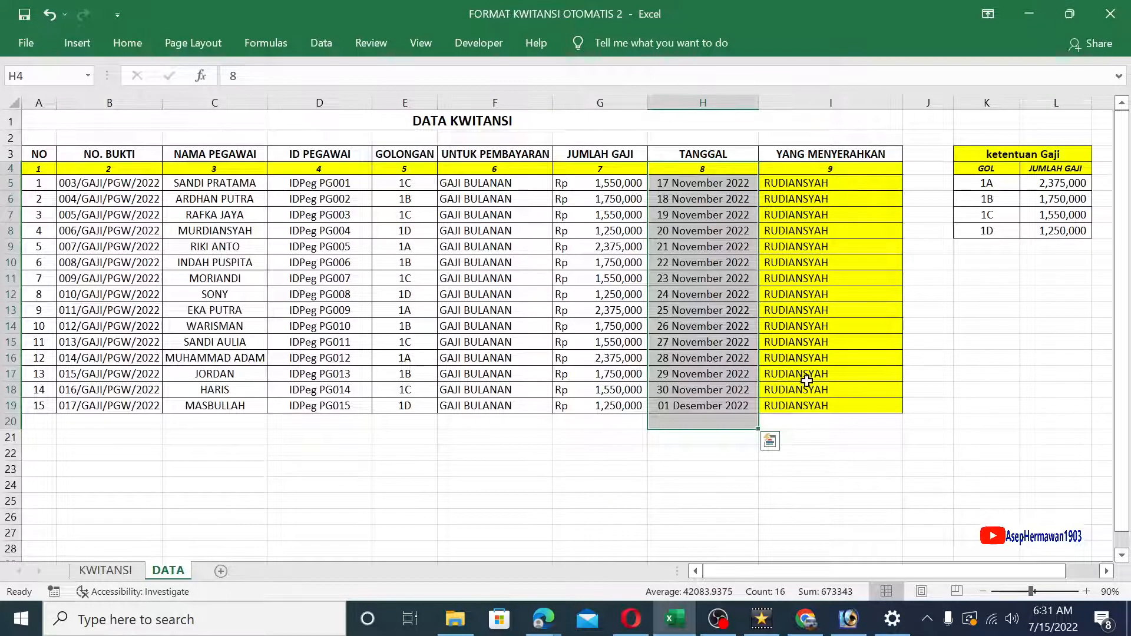
click(597, 170)
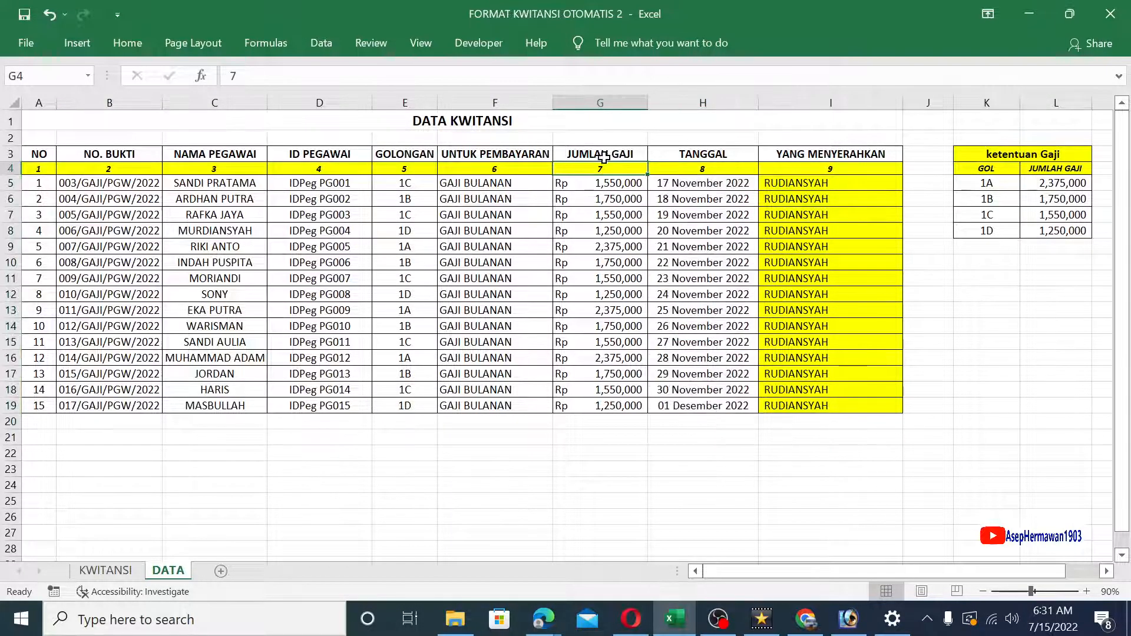
click(601, 103)
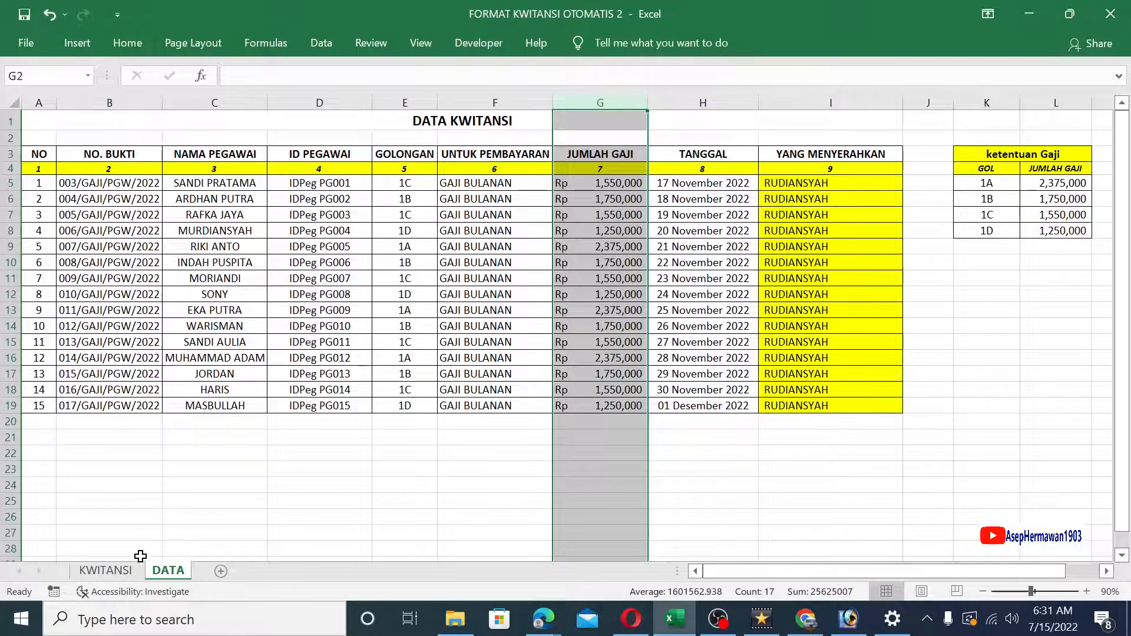
click(123, 575)
- Enter =VLOOKUP(R3,DATABASE,7,2) in the Terbilang amount cell C24 of the KWITANSI sheet
click(162, 434)
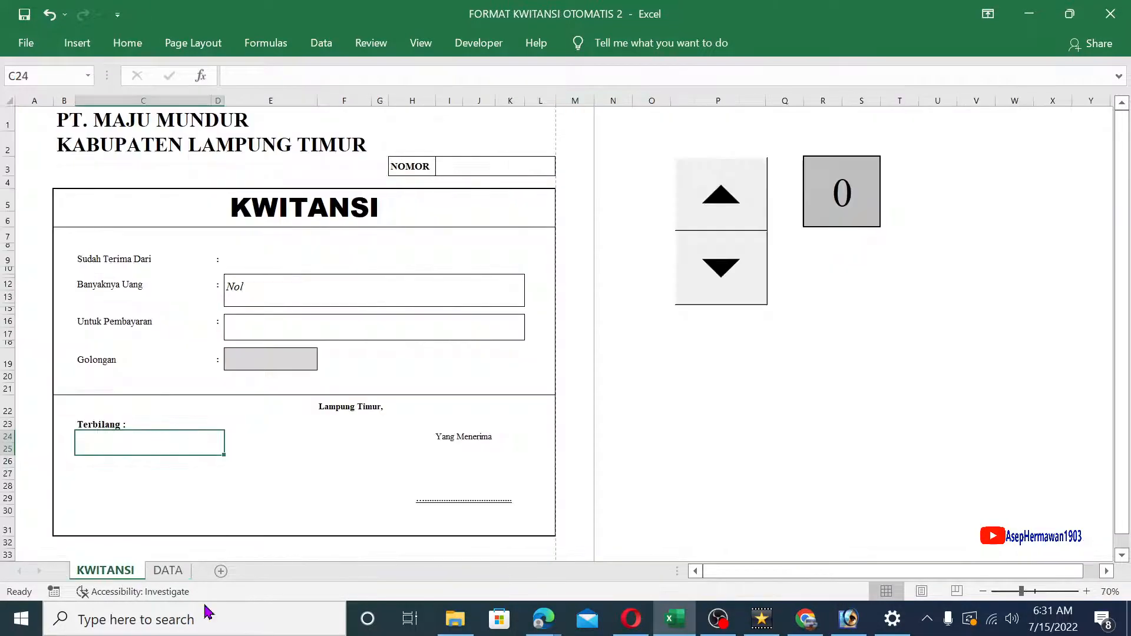
text(=vl)
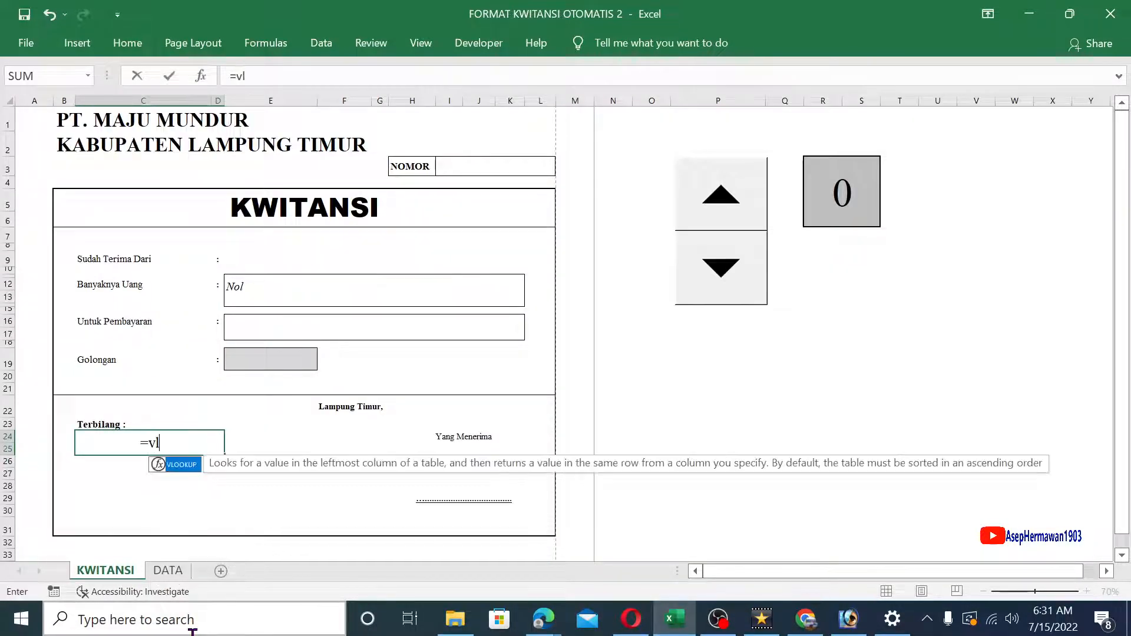
double_click(179, 468)
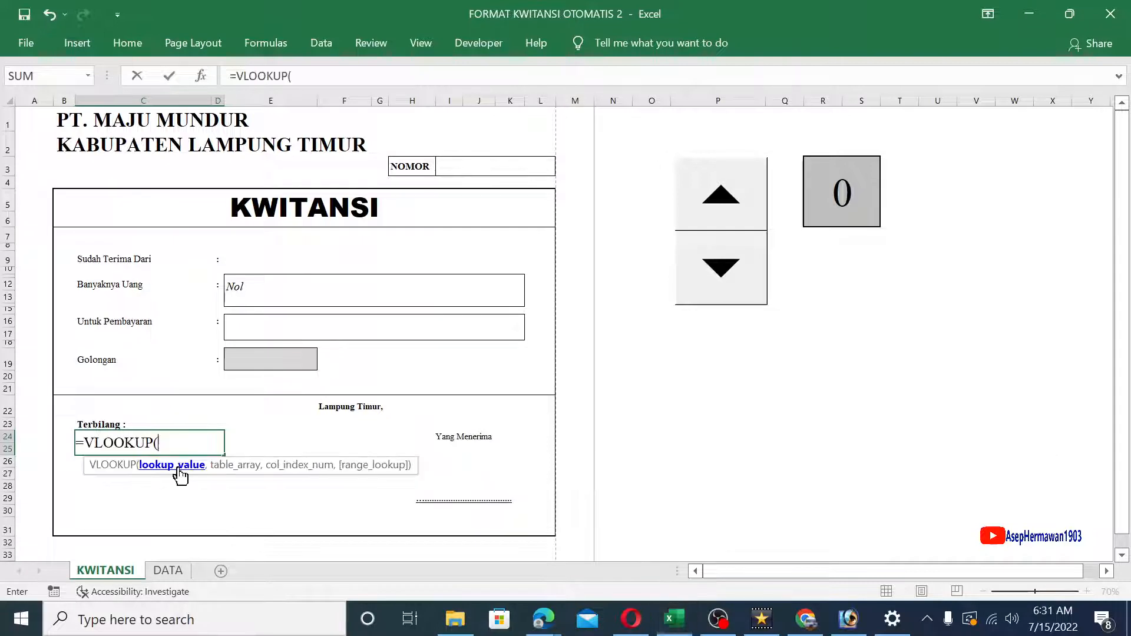
click(845, 205)
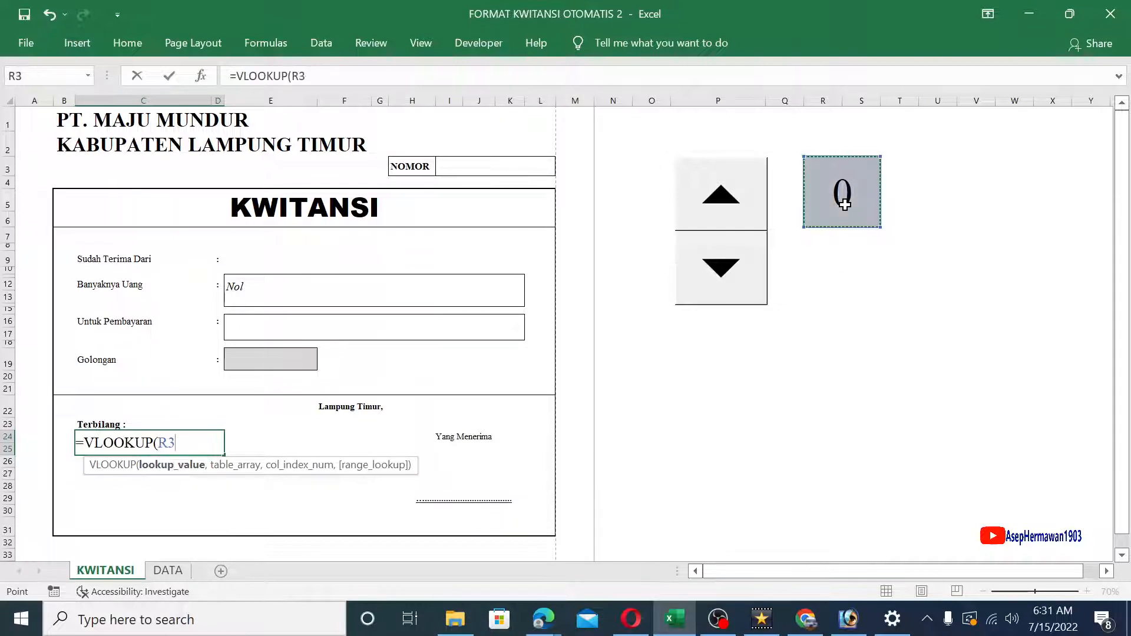
text(,)
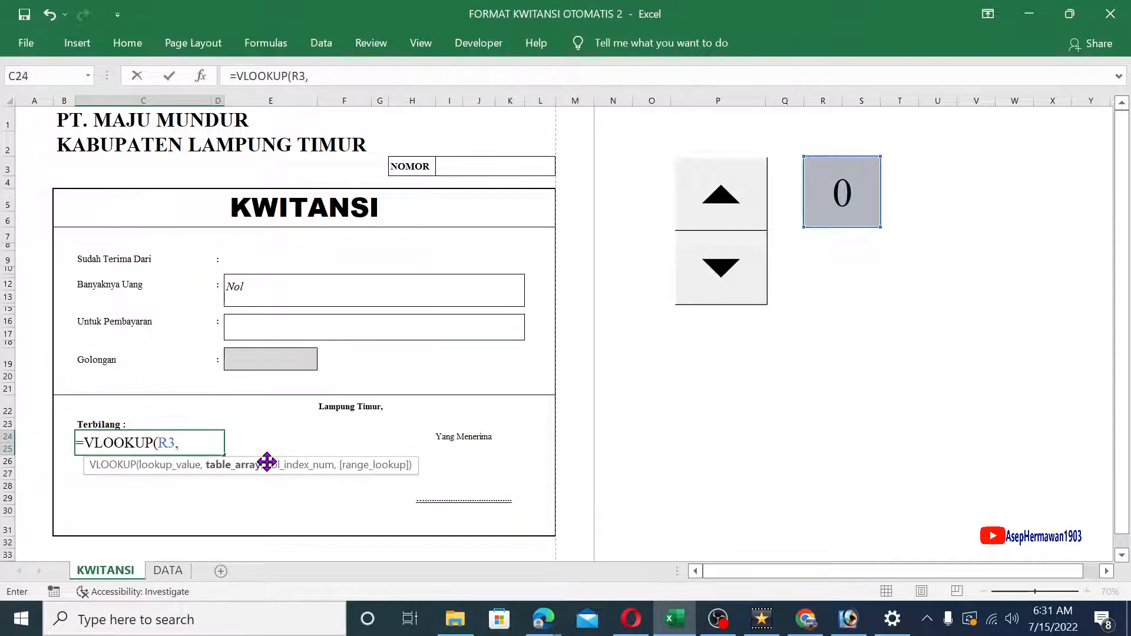
text(dat)
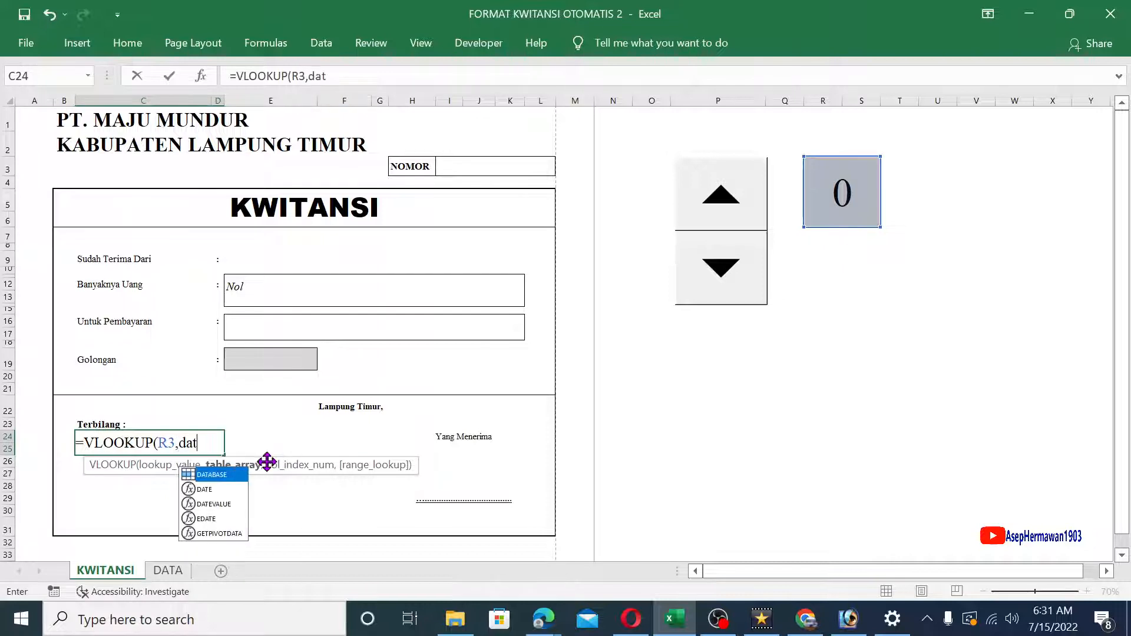
double_click(209, 476)
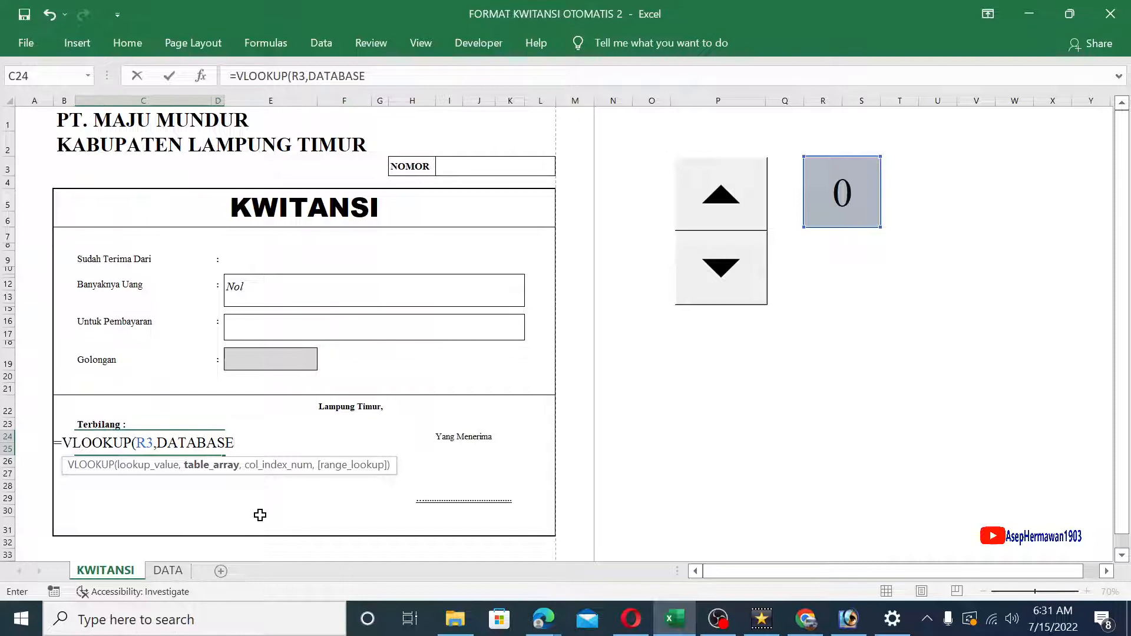
text(,)
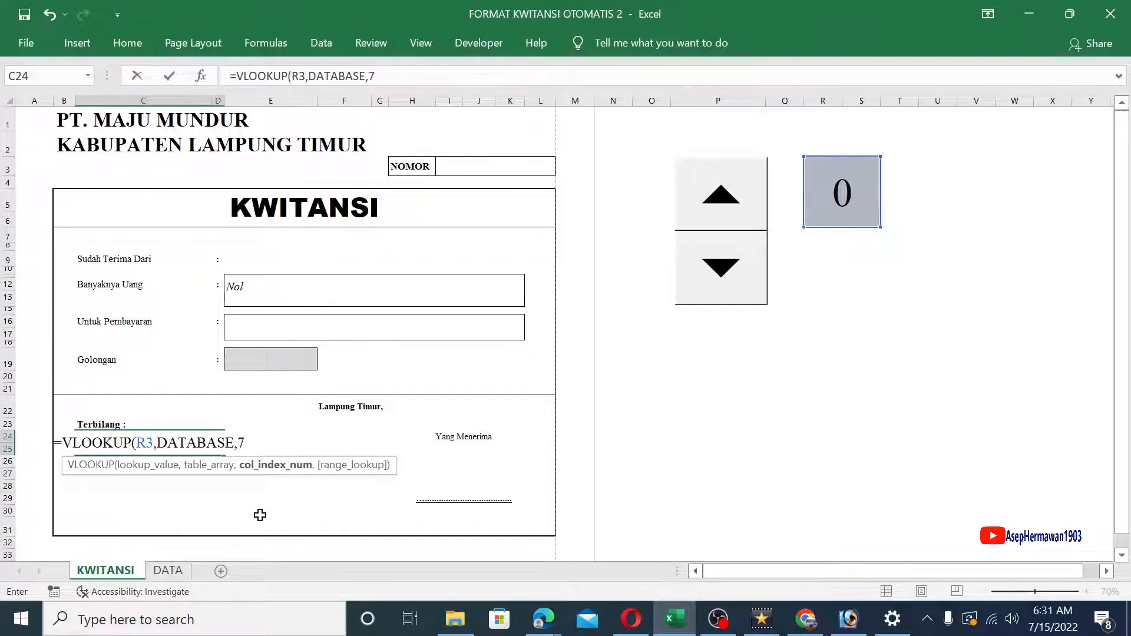
text(7,)
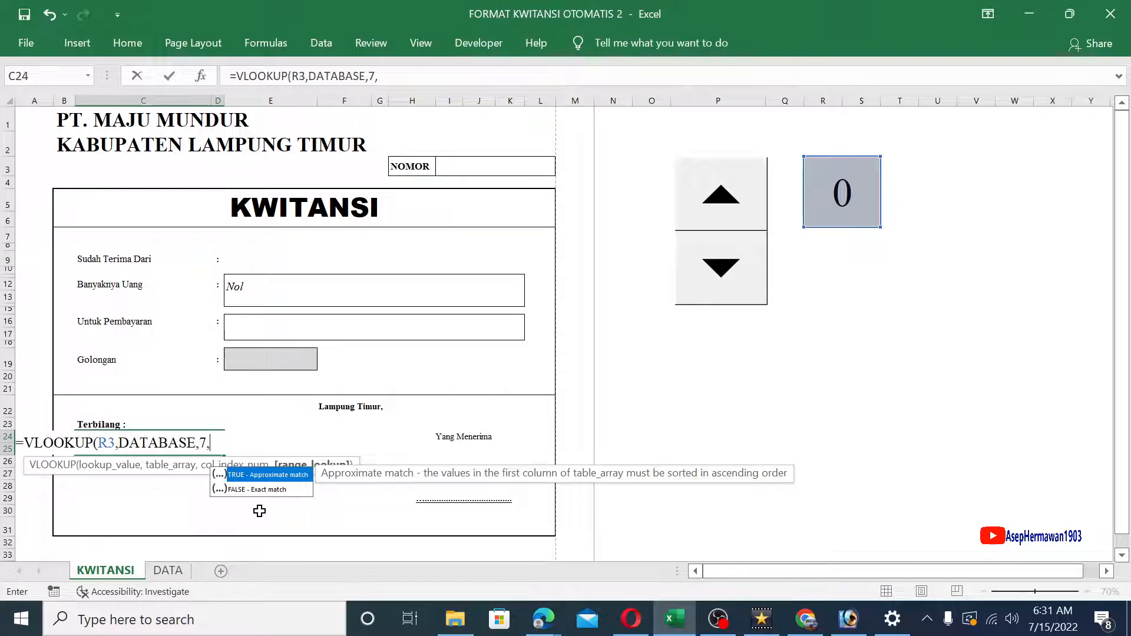
text(2))
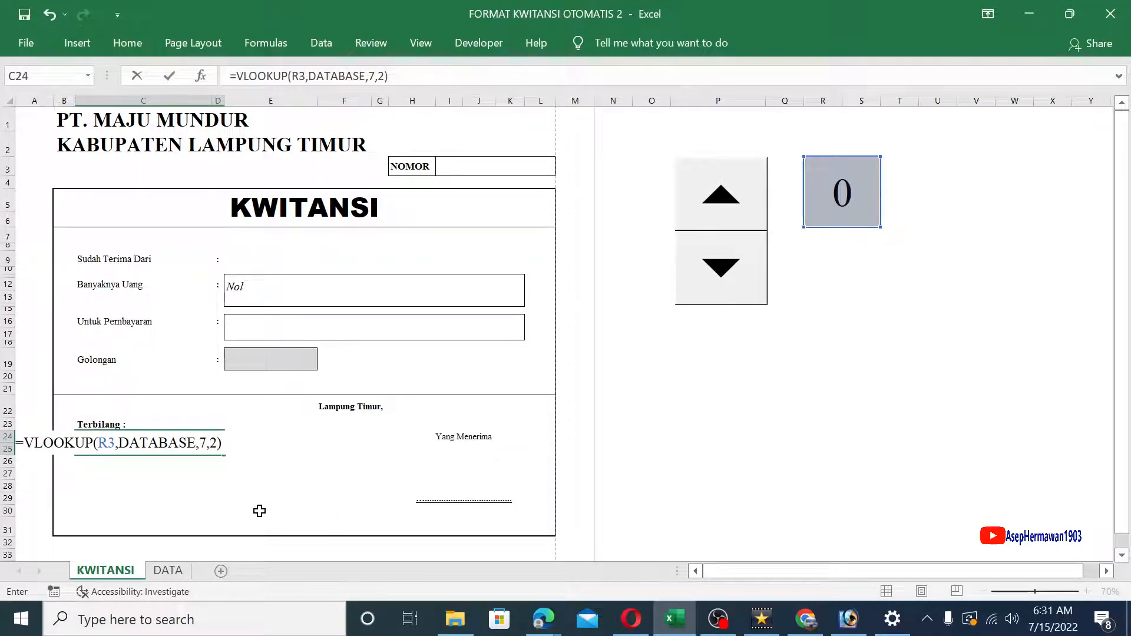
key(Return)
- Wrap the amount lookup in C24 in IFERROR with an empty string "" as the error value, and step the record number up to 1
click(192, 445)
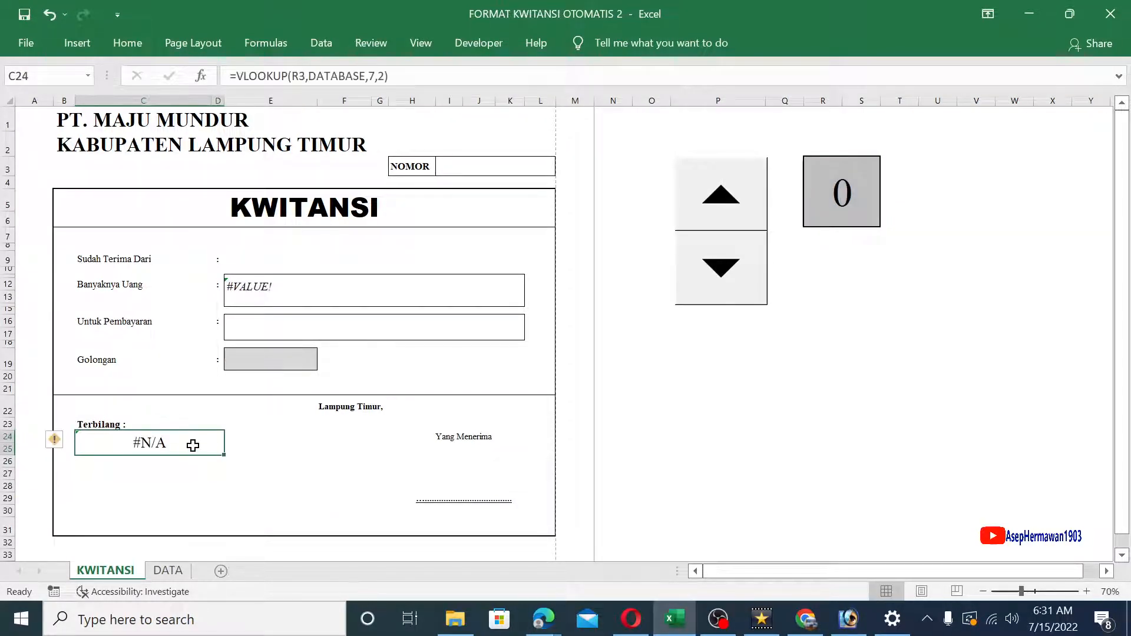
double_click(152, 450)
click(26, 444)
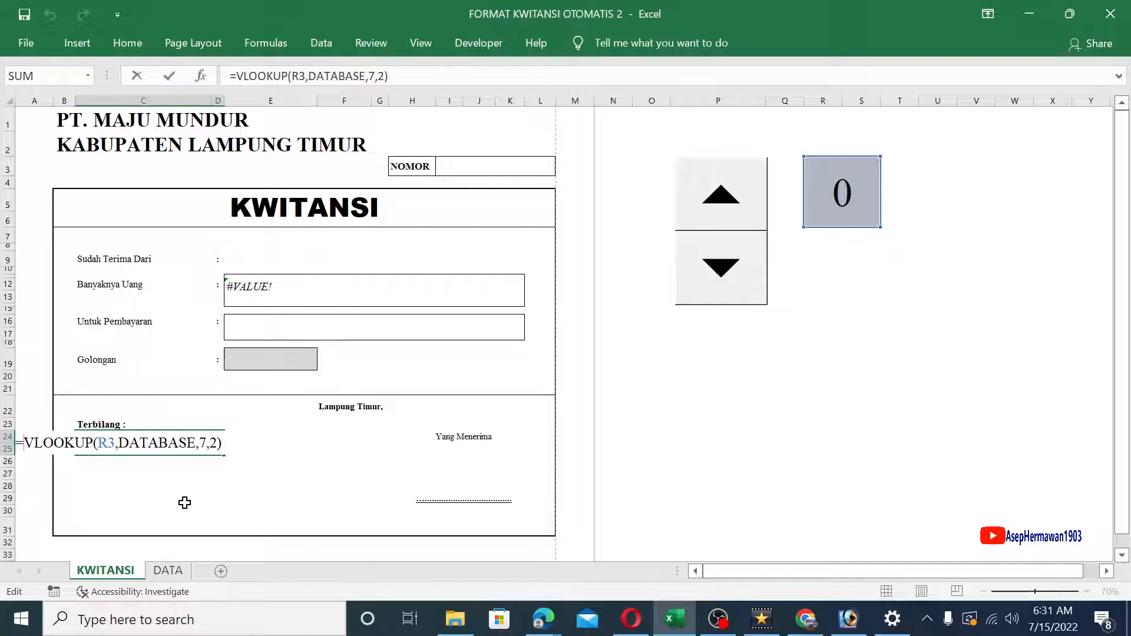
text(if)
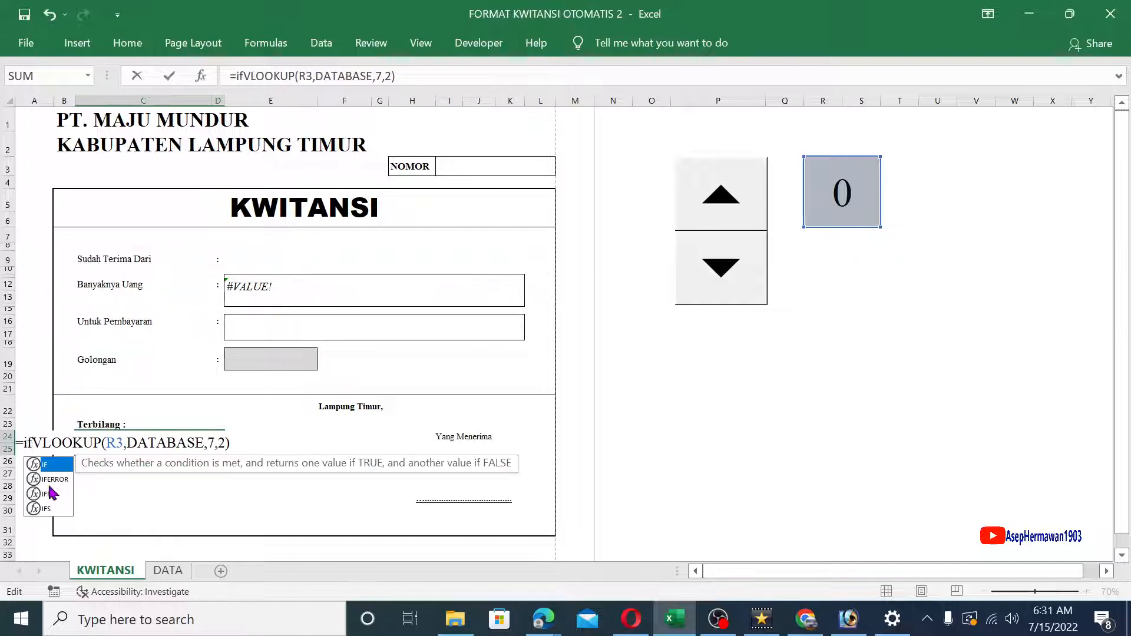
click(53, 480)
double_click(53, 481)
click(182, 480)
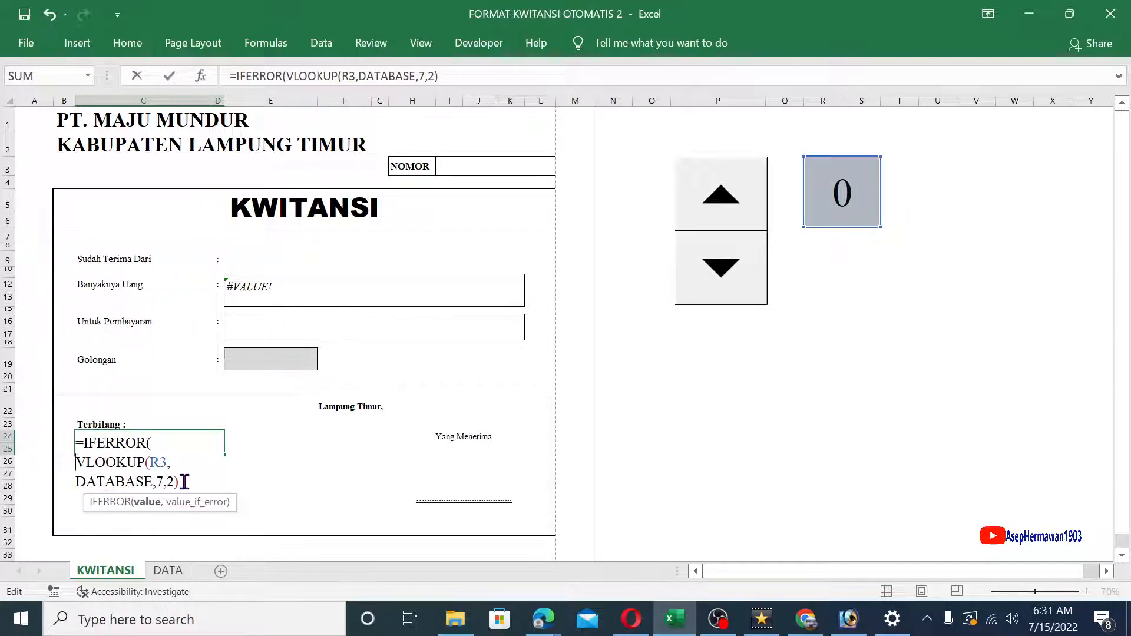
text(,"")
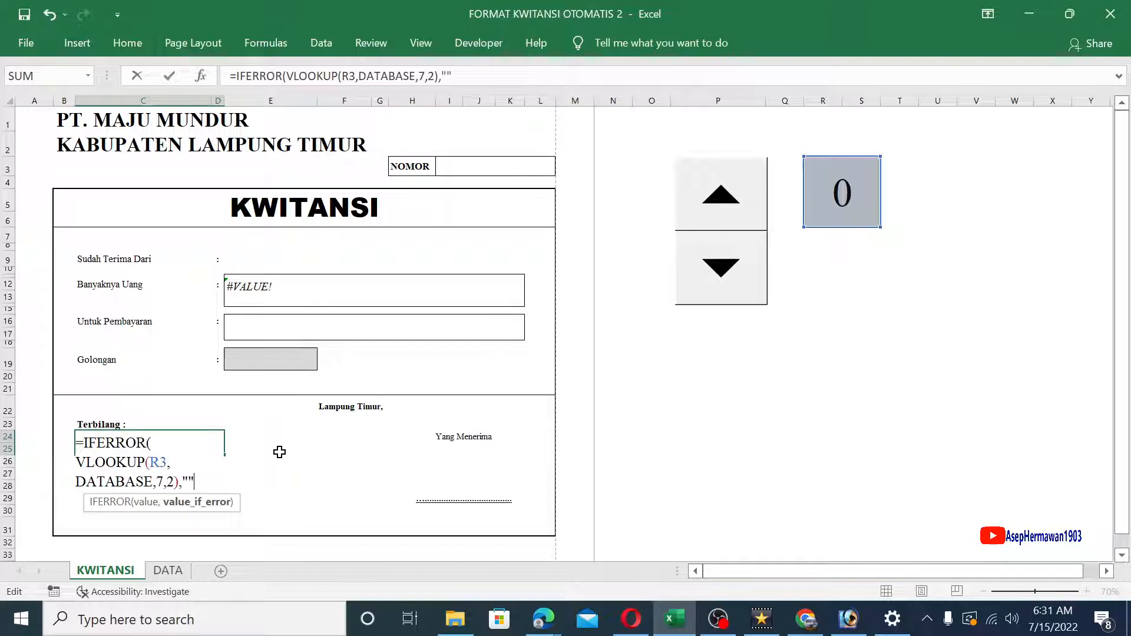
text())
key(Return)
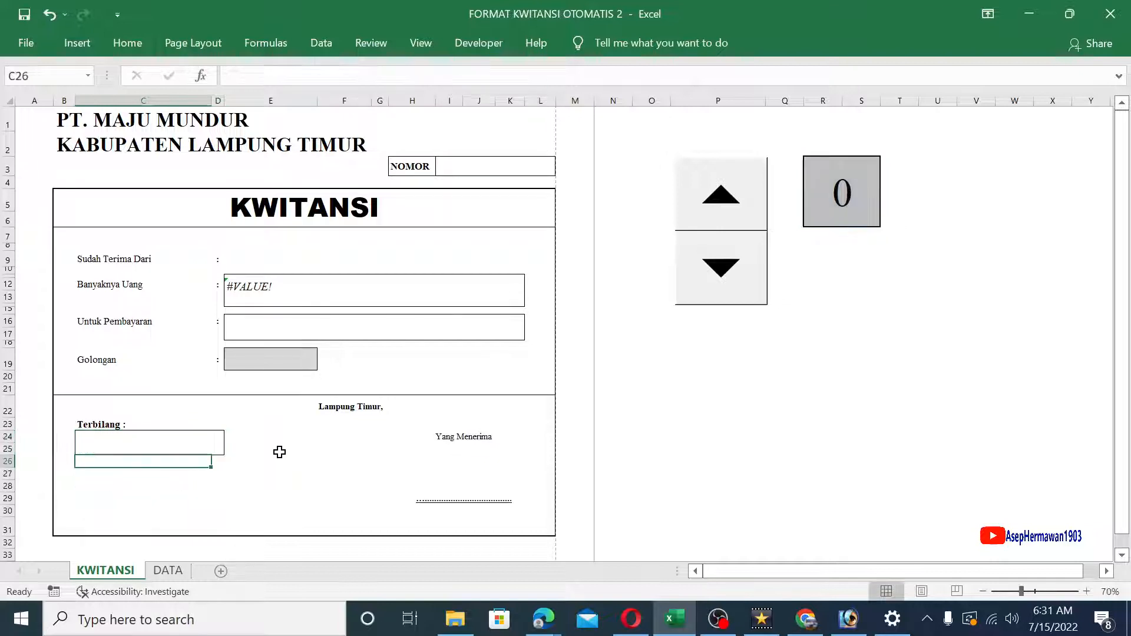
click(192, 445)
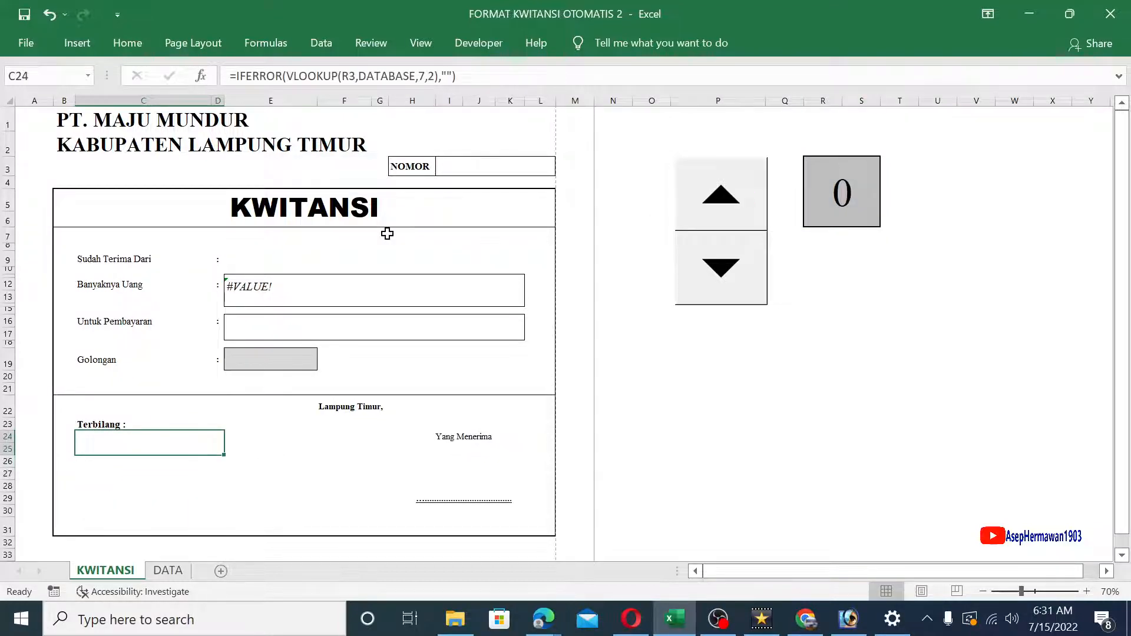
click(720, 202)
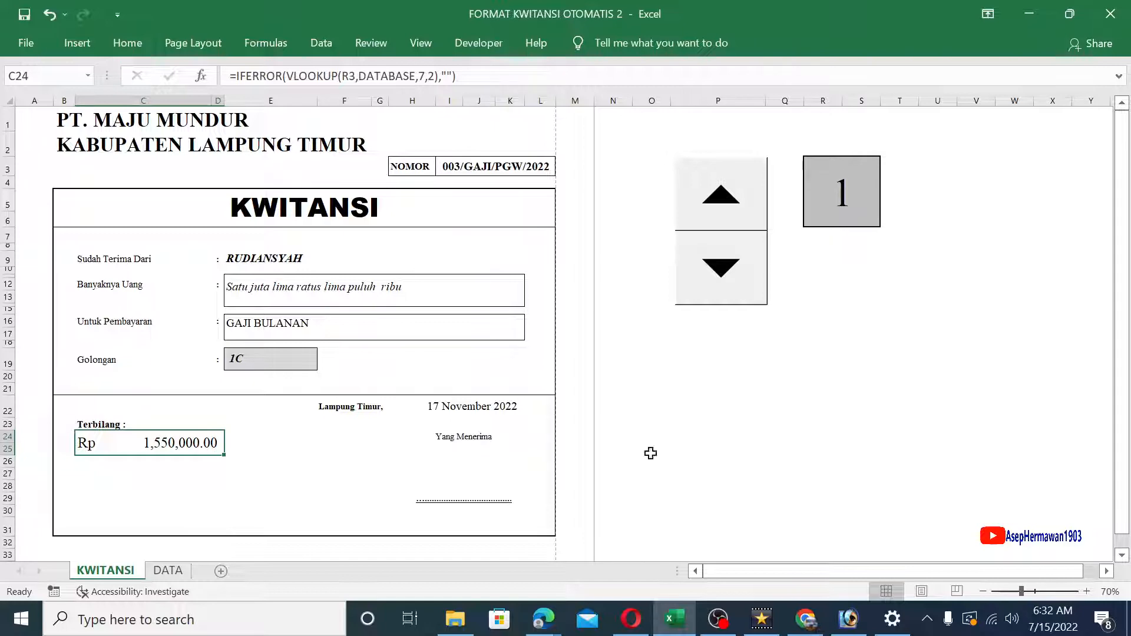
- Compare the receipt number lookup in I3 with record 1 and the NO. BUKTI column on the DATA sheet
click(171, 572)
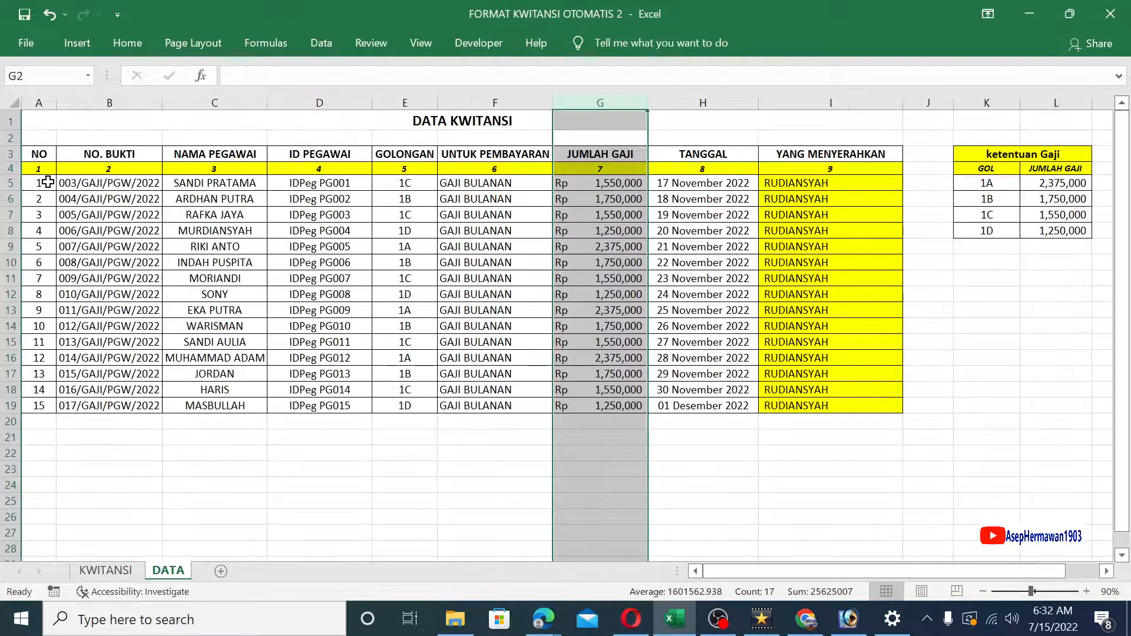
click(47, 183)
click(109, 571)
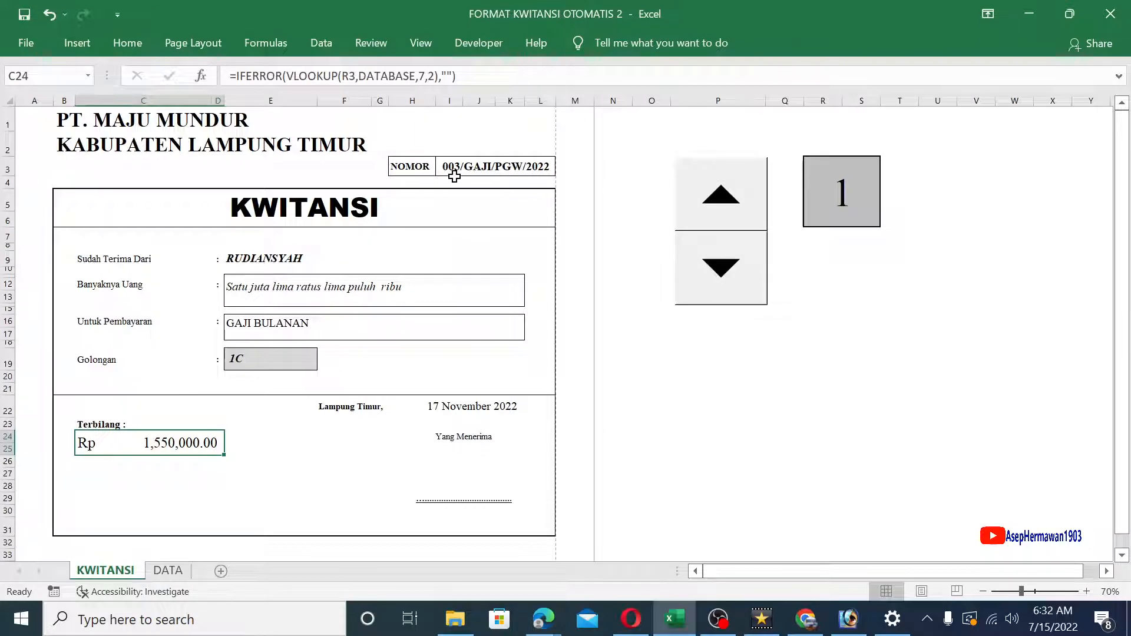
click(461, 172)
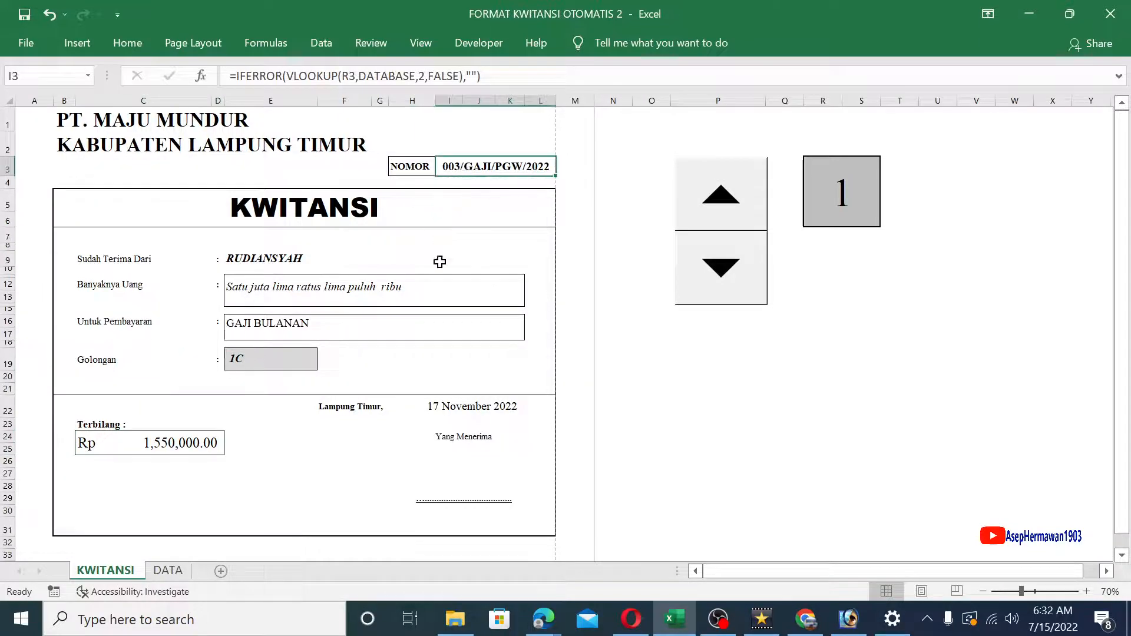
click(168, 571)
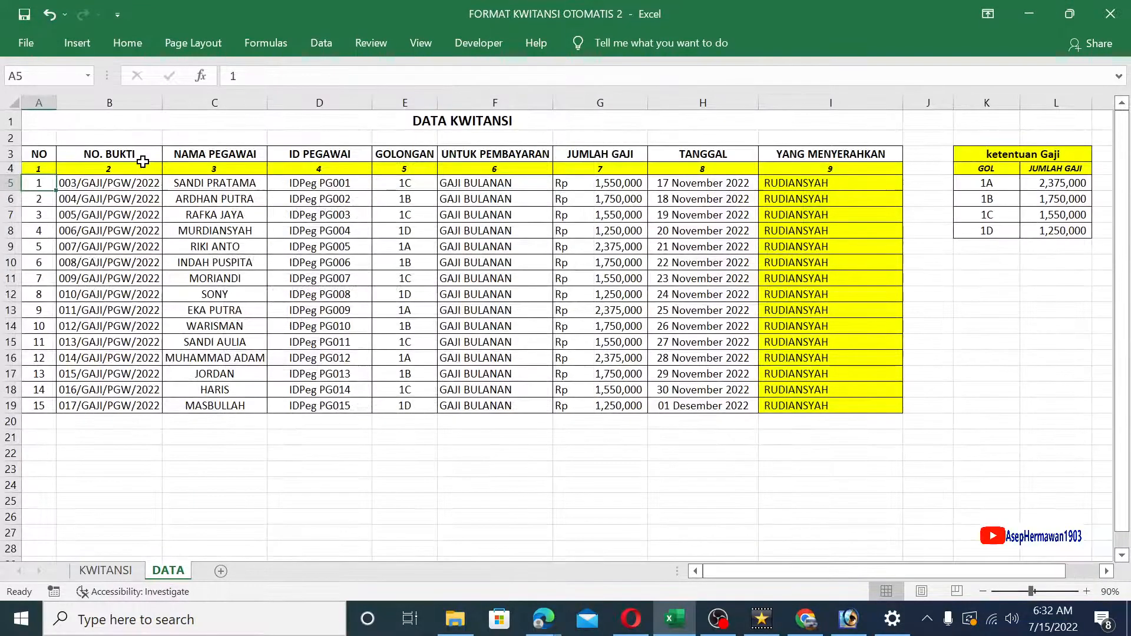
click(141, 169)
click(106, 570)
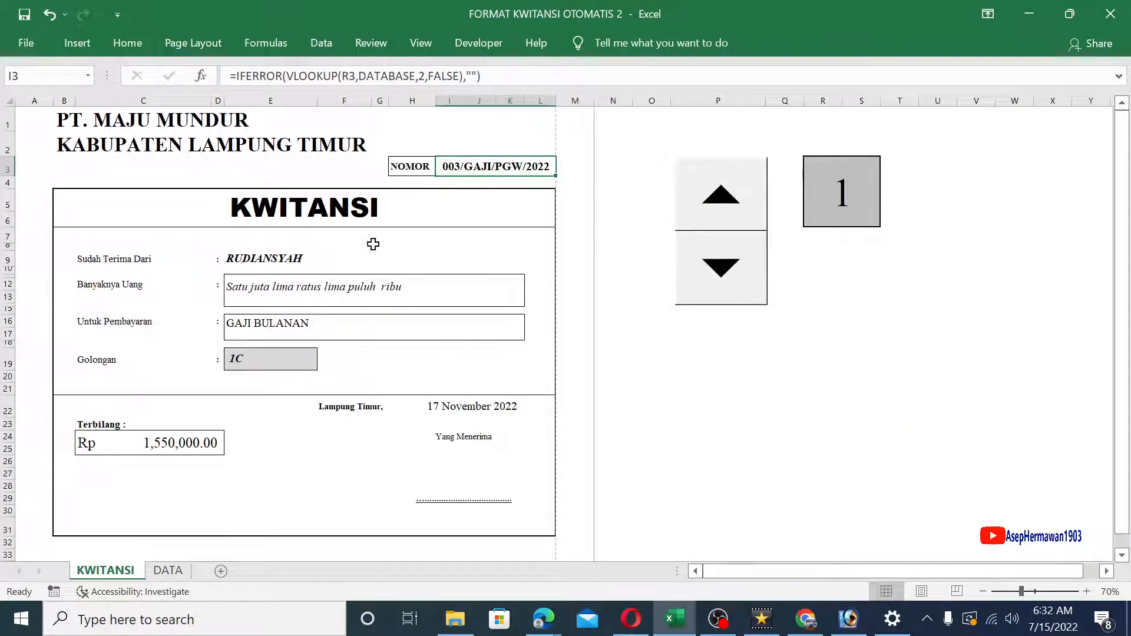
- Review the receipt's Sudah Terima Dari, Banyaknya Uang, Terbilang, Untuk Pembayaran, Golongan and date cells, plus the Yang Menerima signature line
click(289, 261)
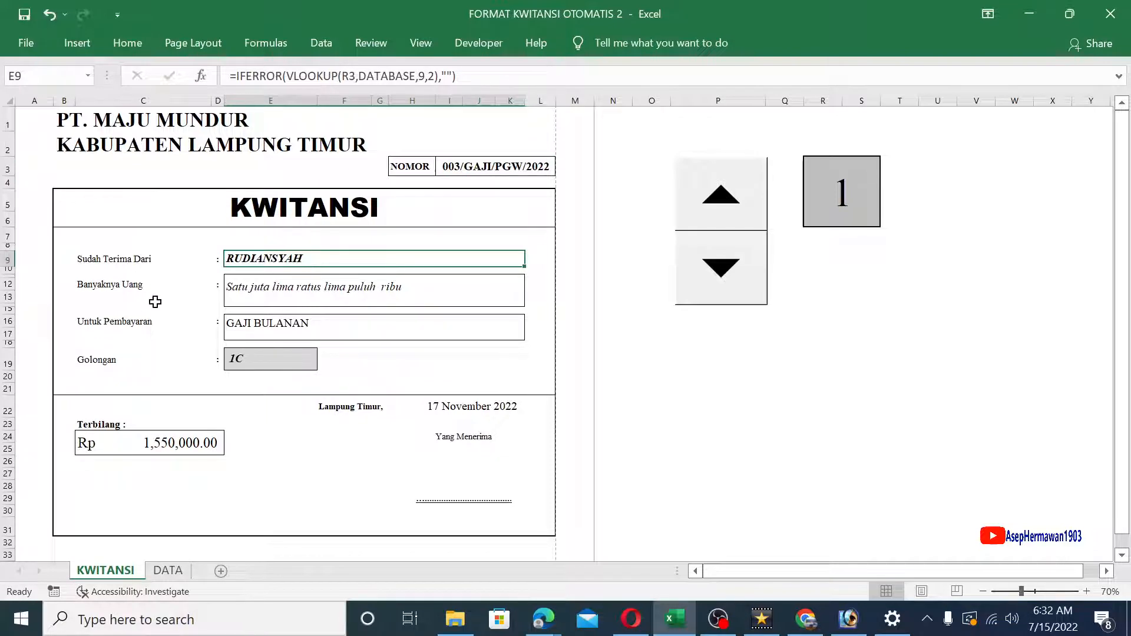
click(277, 291)
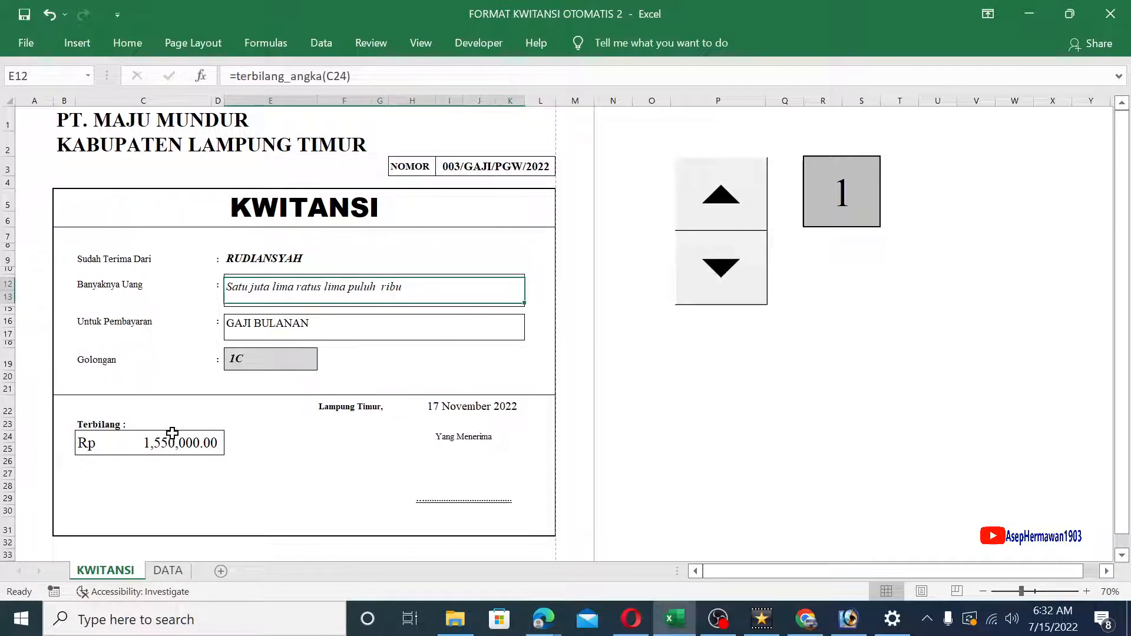
click(138, 442)
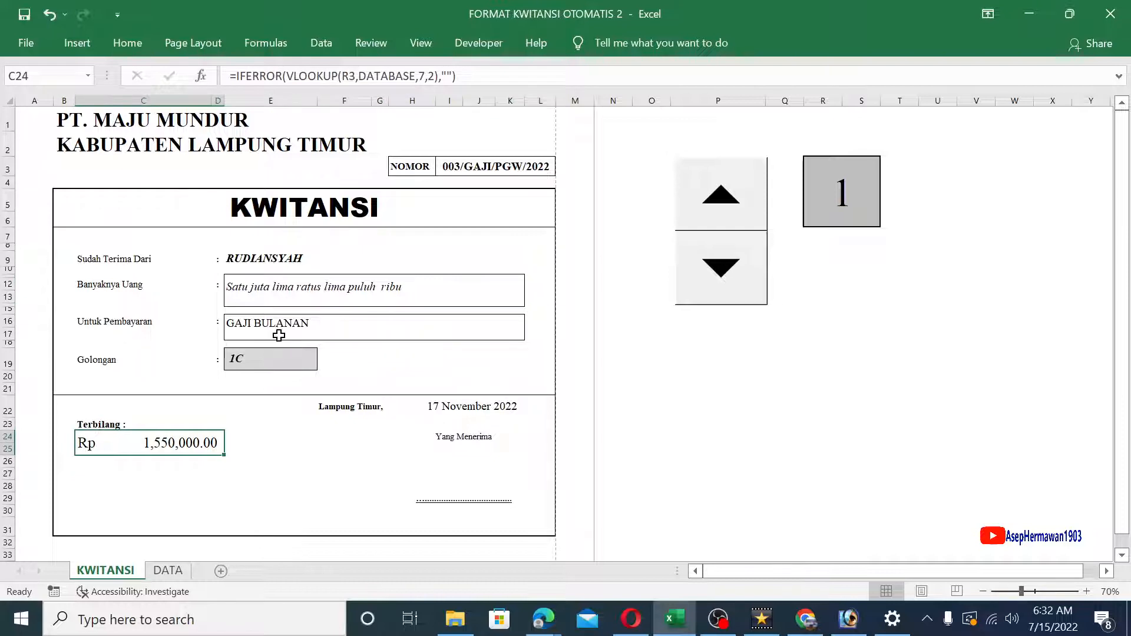
click(253, 329)
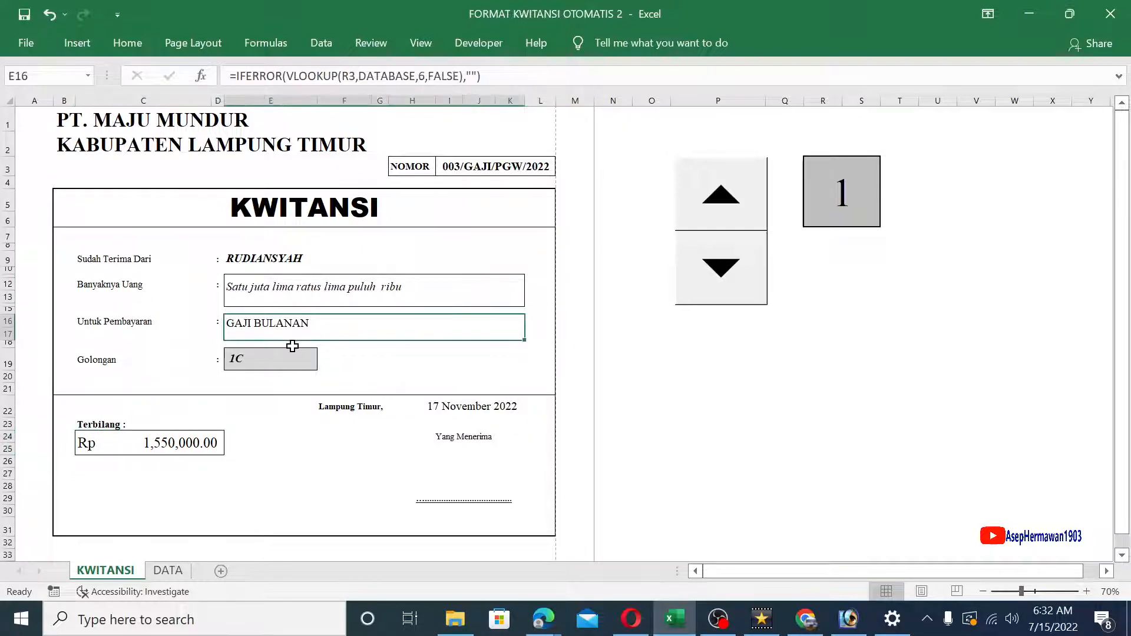
click(115, 374)
click(114, 358)
click(292, 362)
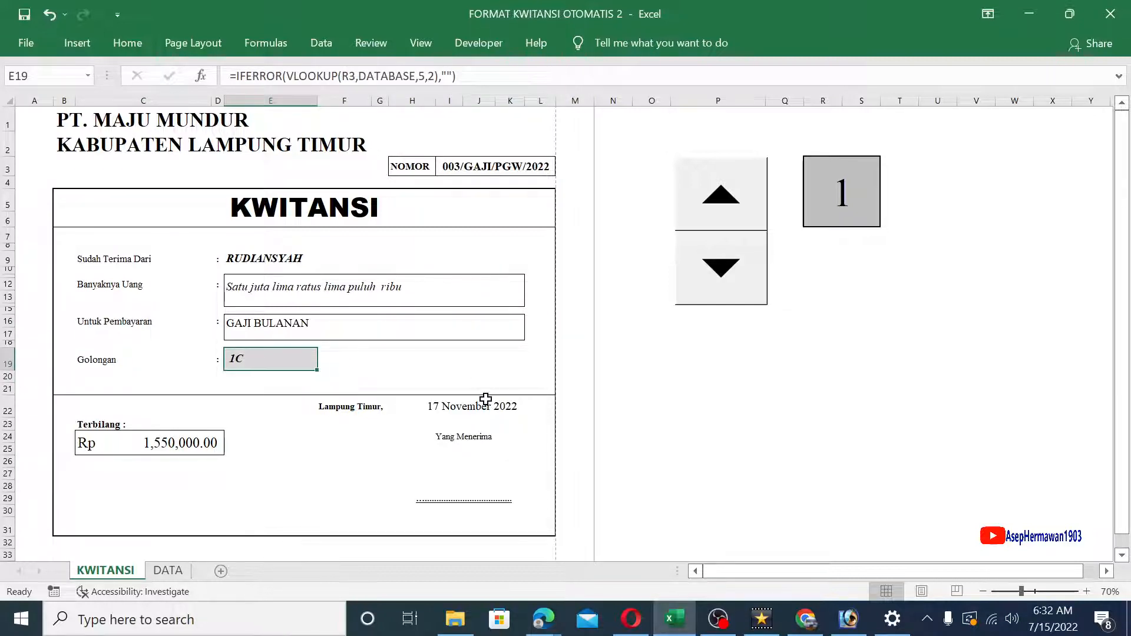
click(418, 409)
click(444, 436)
click(473, 498)
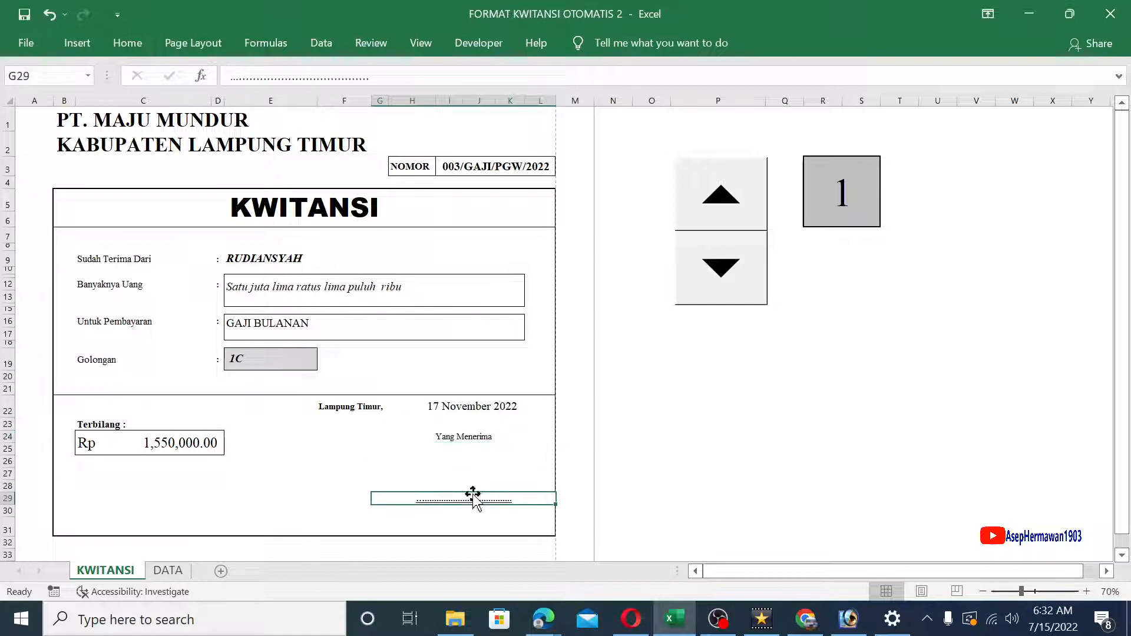
- Check the NAMA PEGAWAI column's index number on the DATA sheet for the Yang Menerima signature cell G29
click(427, 511)
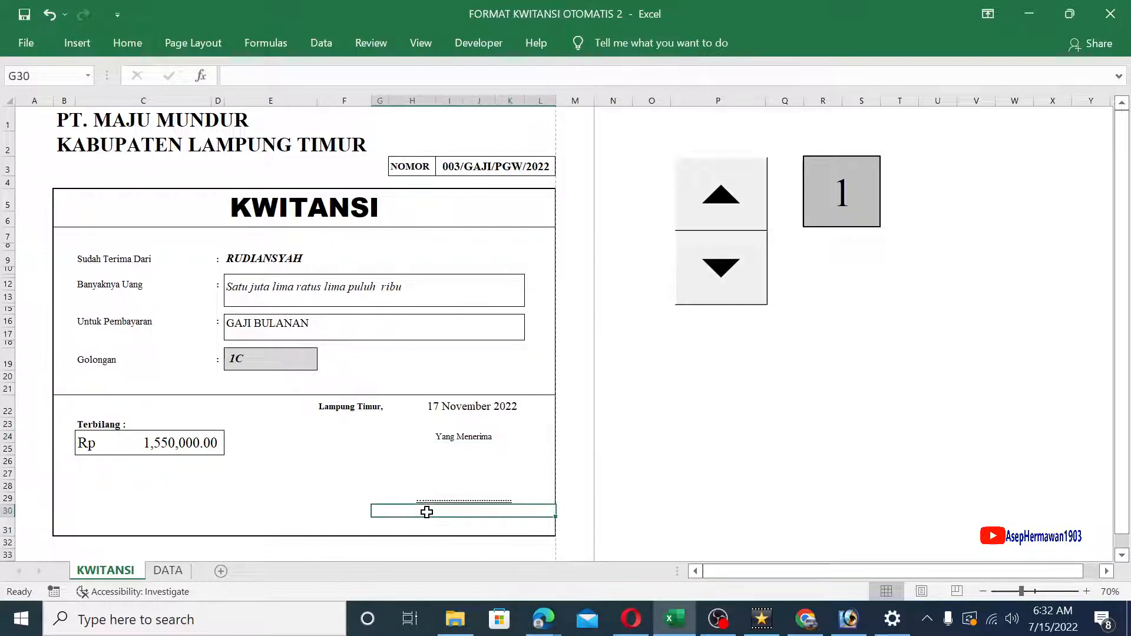
click(465, 500)
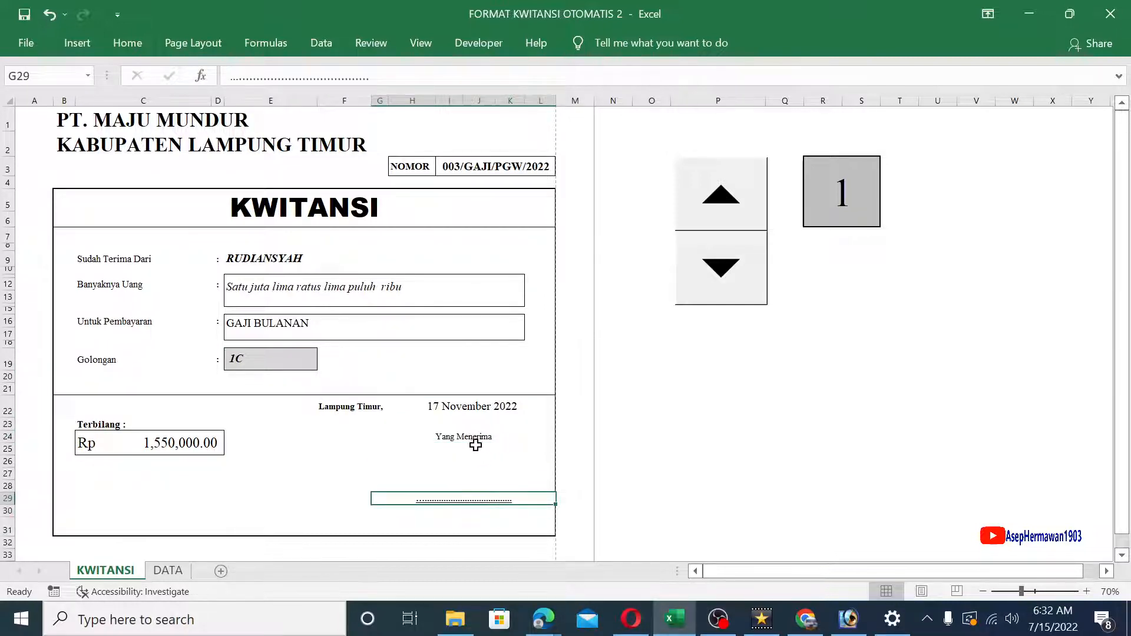
click(169, 570)
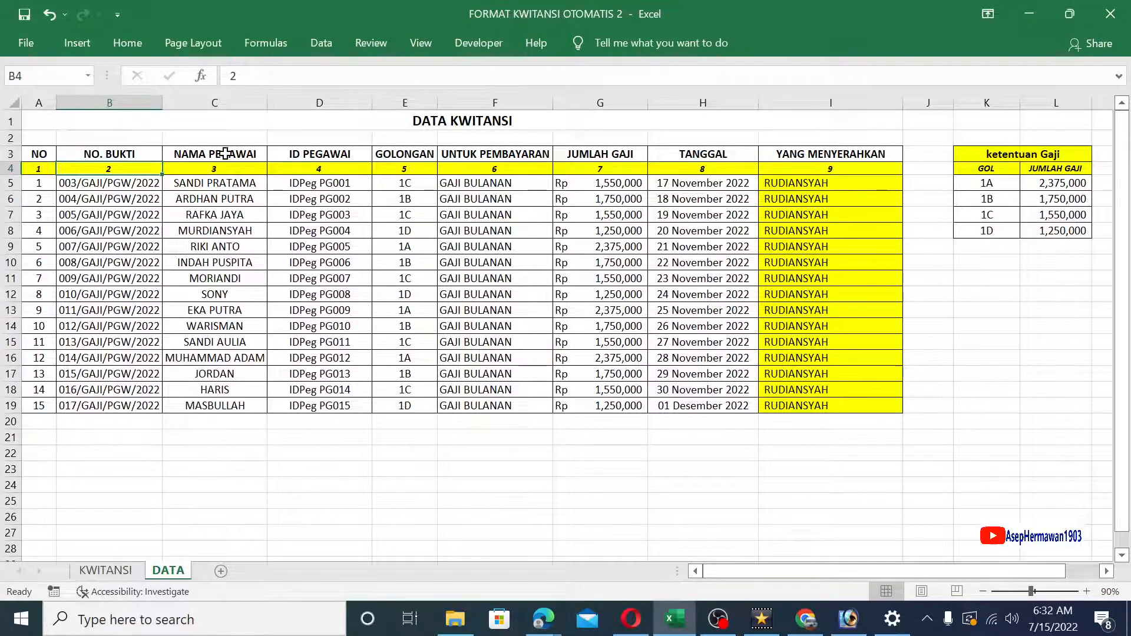
click(227, 102)
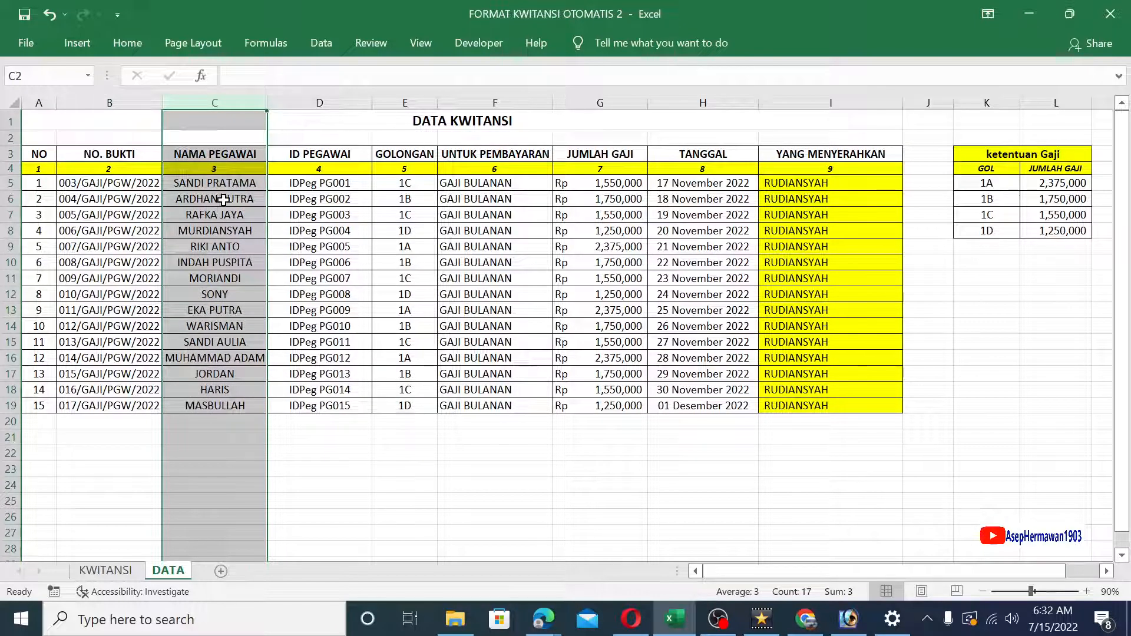
click(230, 170)
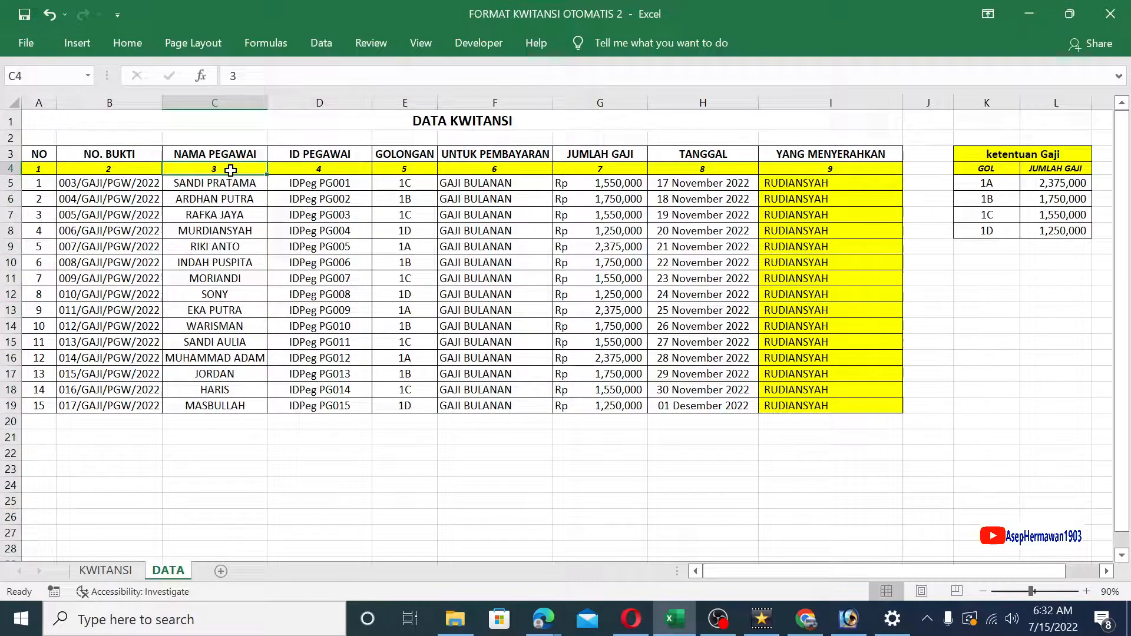
click(130, 572)
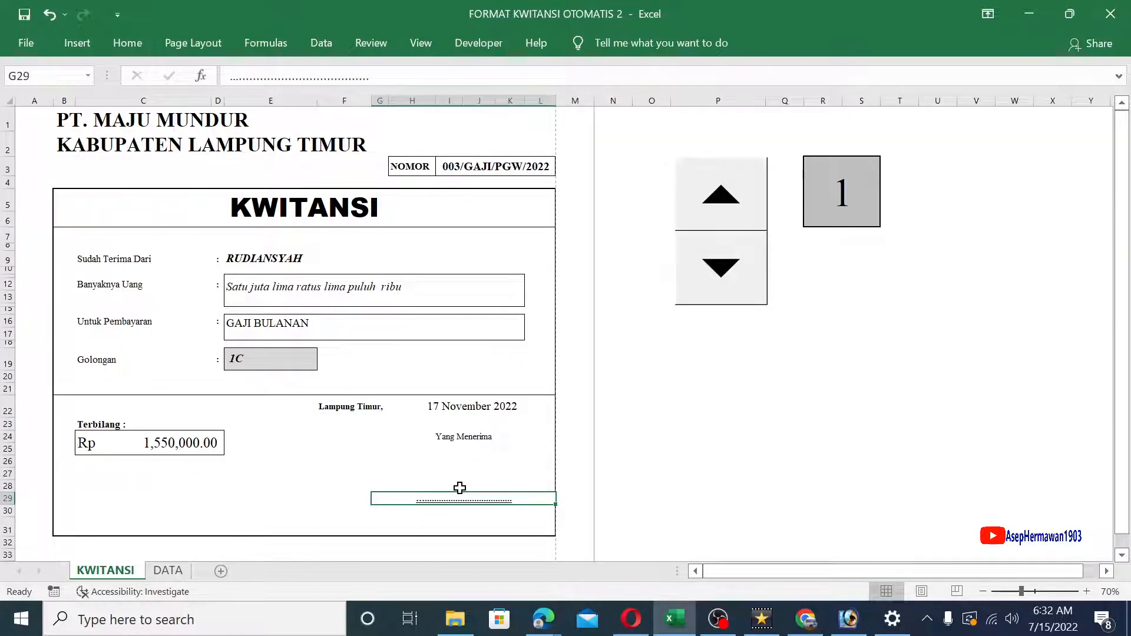
- Enter =VLOOKUP(R3,DATABASE,3,2) in the Yang Menerima name cell G29 of the KWITANSI sheet
text(=)
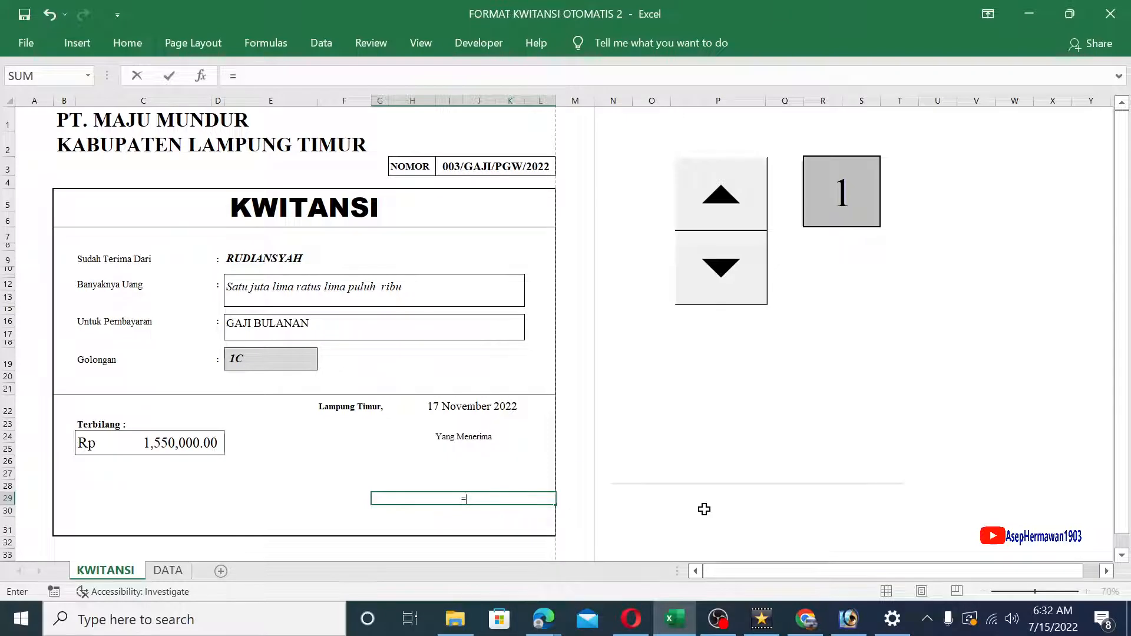
text(vlo)
double_click(498, 520)
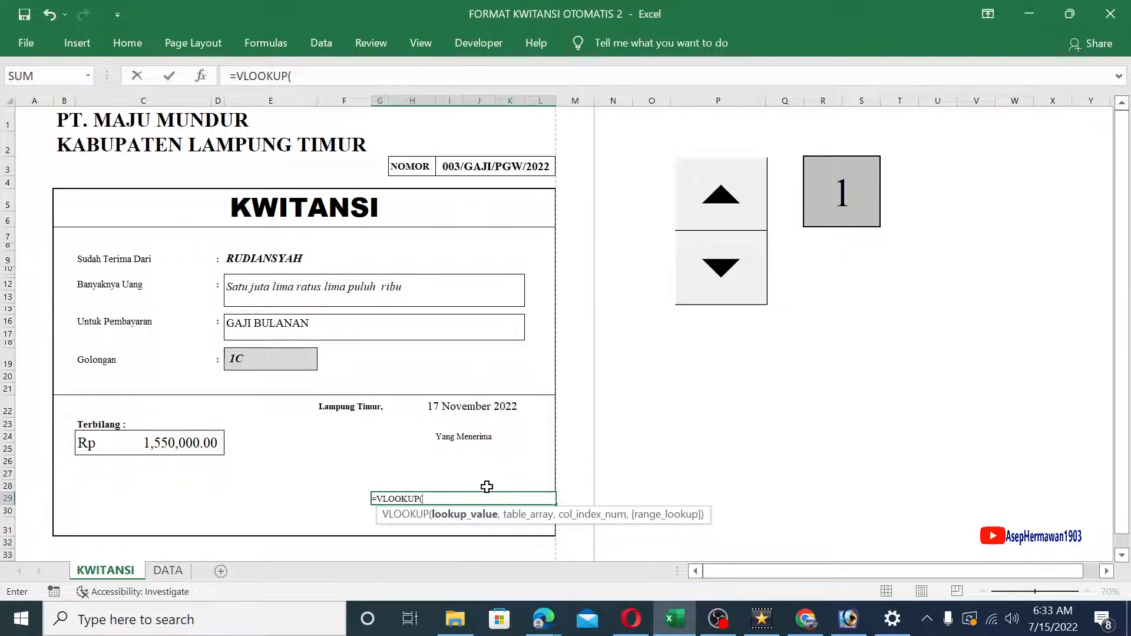
click(831, 195)
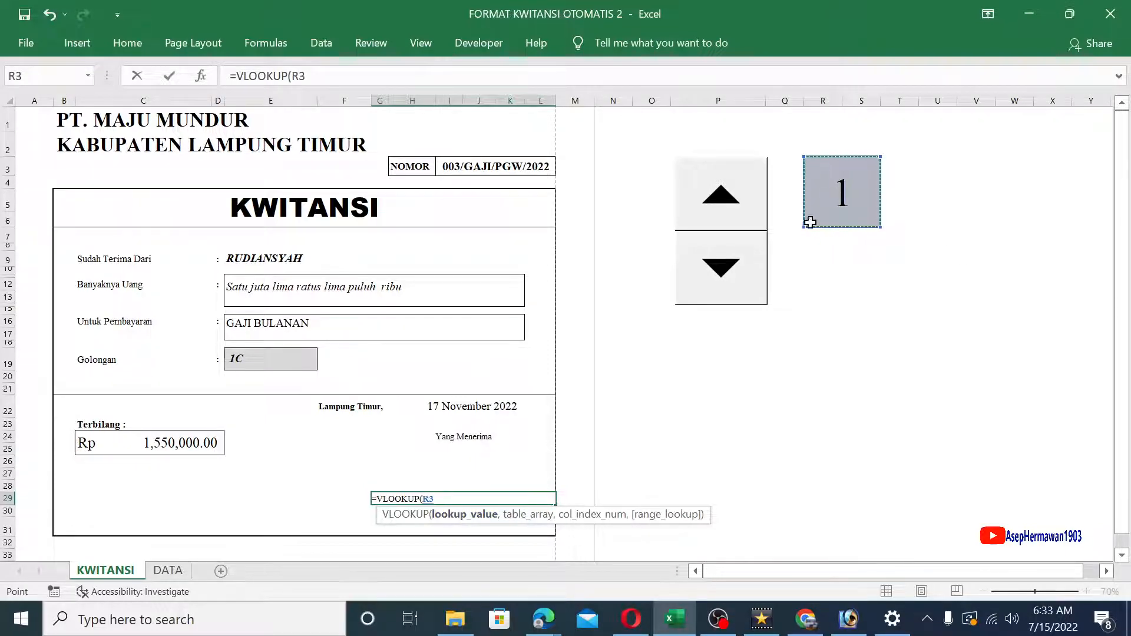
text(,)
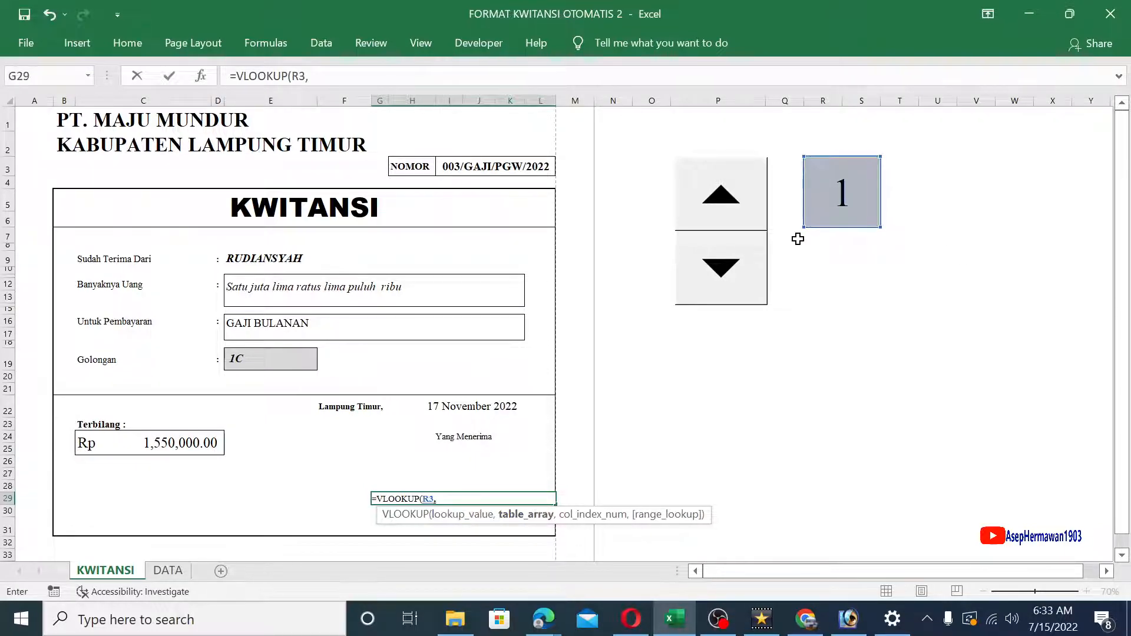
text(dat)
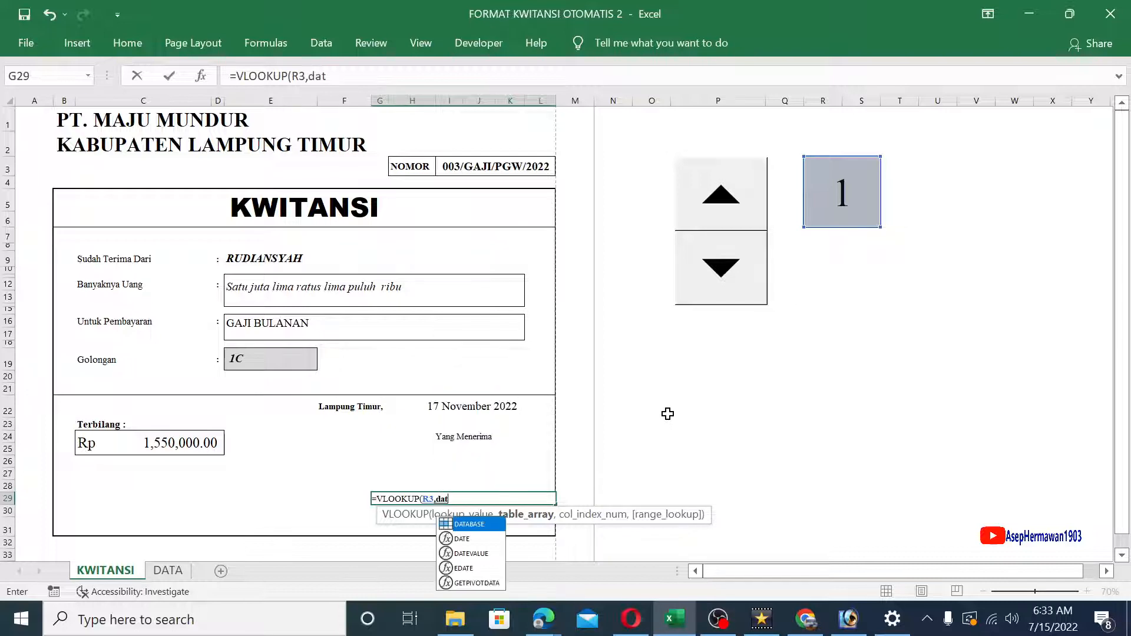
double_click(468, 524)
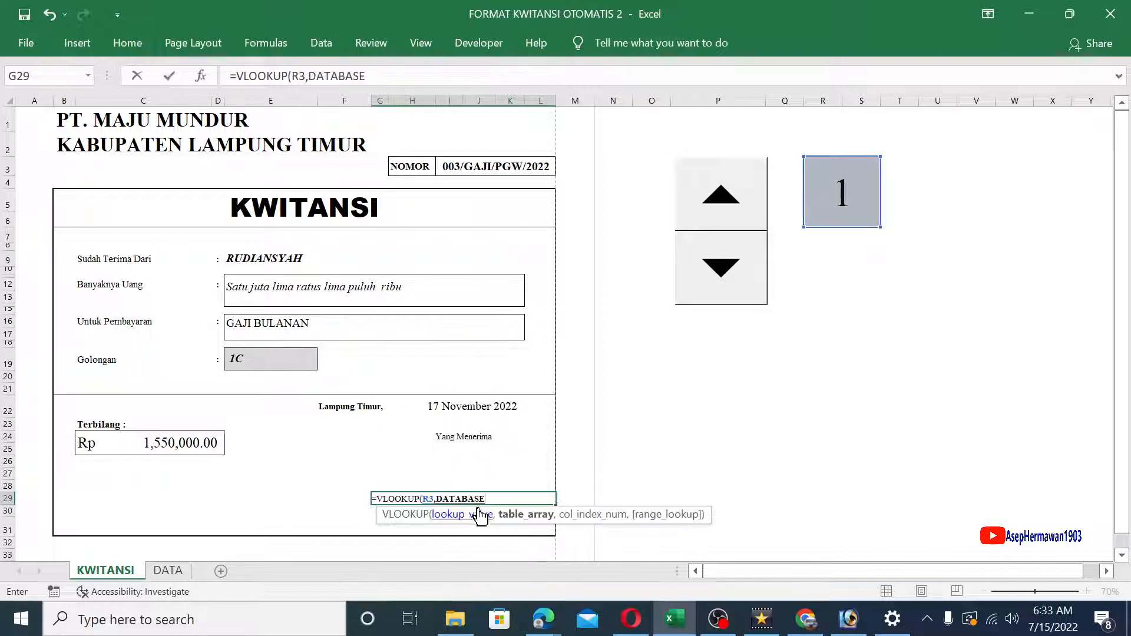
text(,)
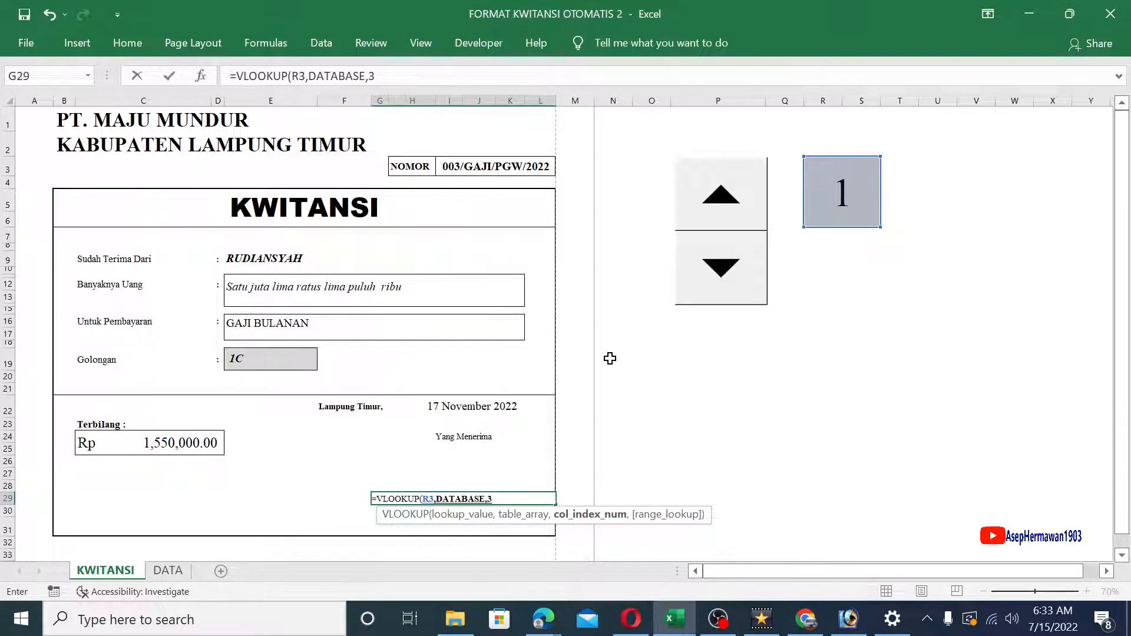
text(3,)
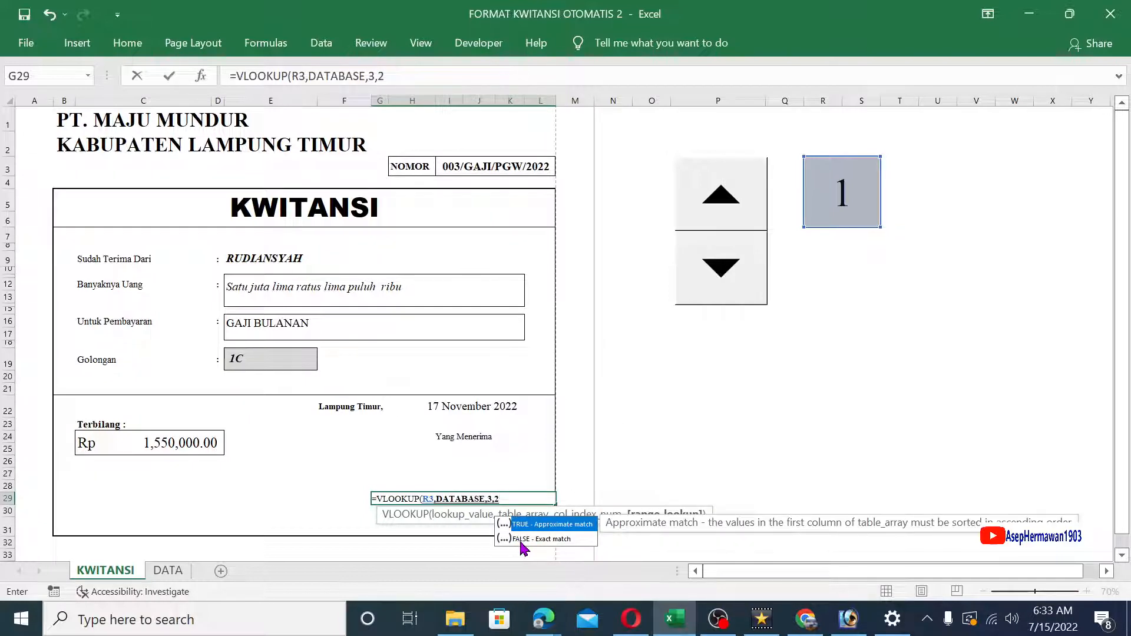
text(2))
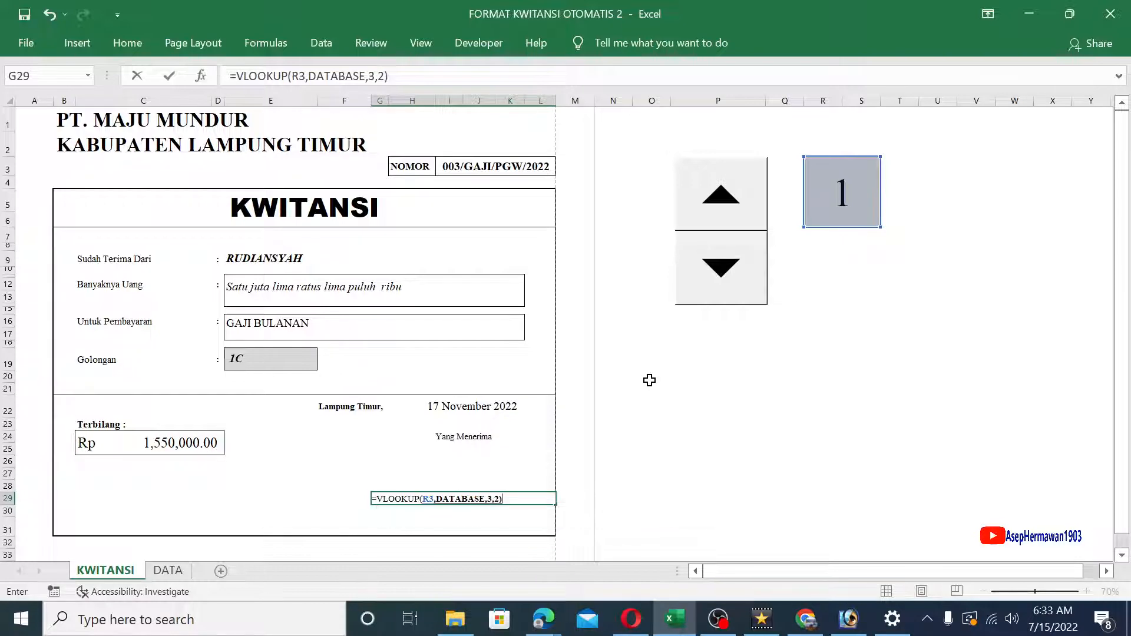
key(Return)
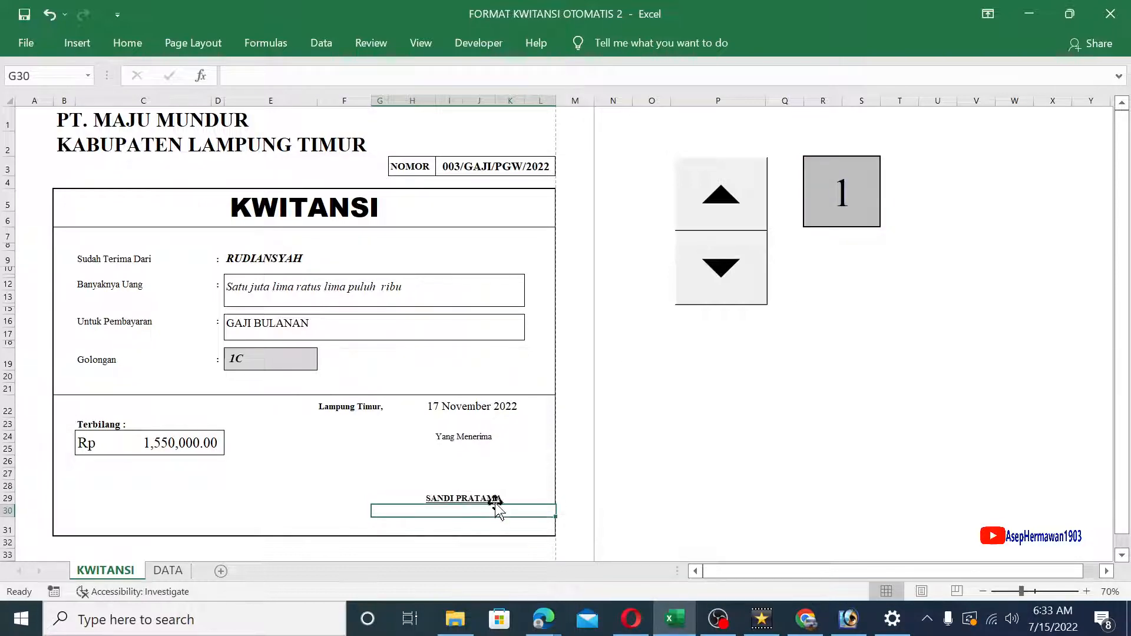
- Compare the recipient name in G29 with the NAMA PEGAWAI column on the DATA sheet
click(165, 571)
click(229, 105)
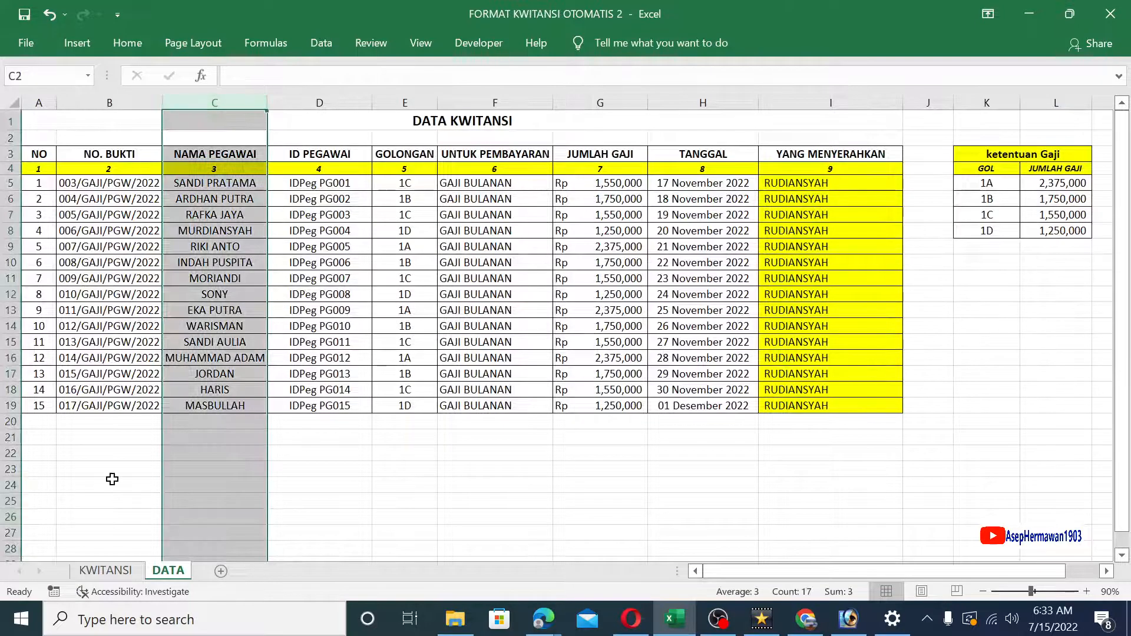
click(106, 570)
click(478, 498)
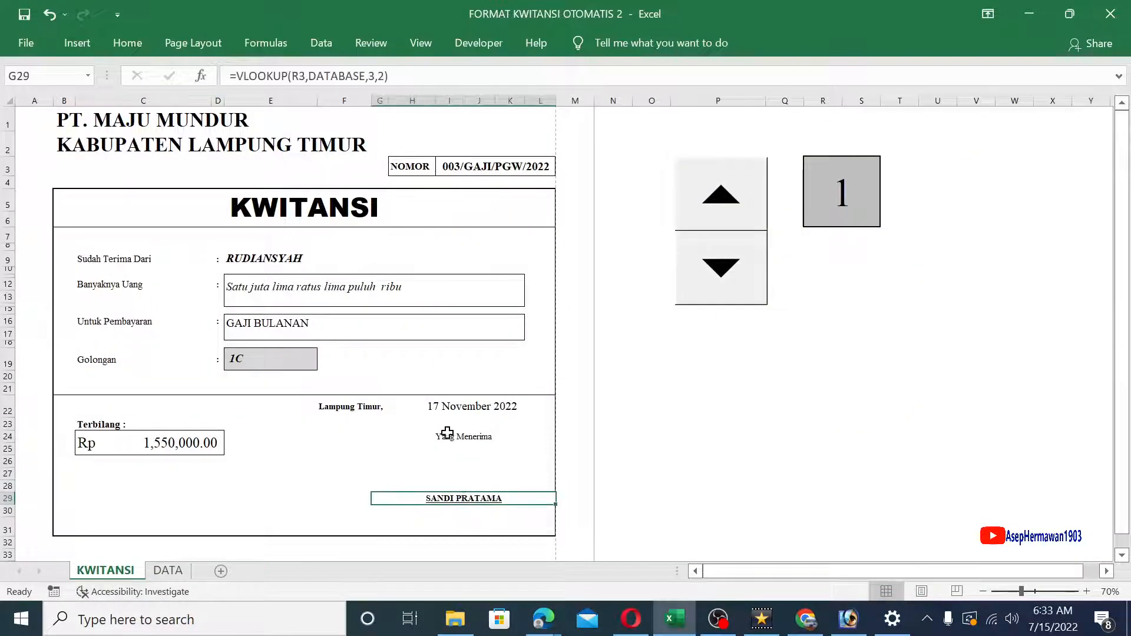
- Set the font size of the Yang Menerima signature block, G24 through row 30, to 14
drag(444, 436, 498, 513)
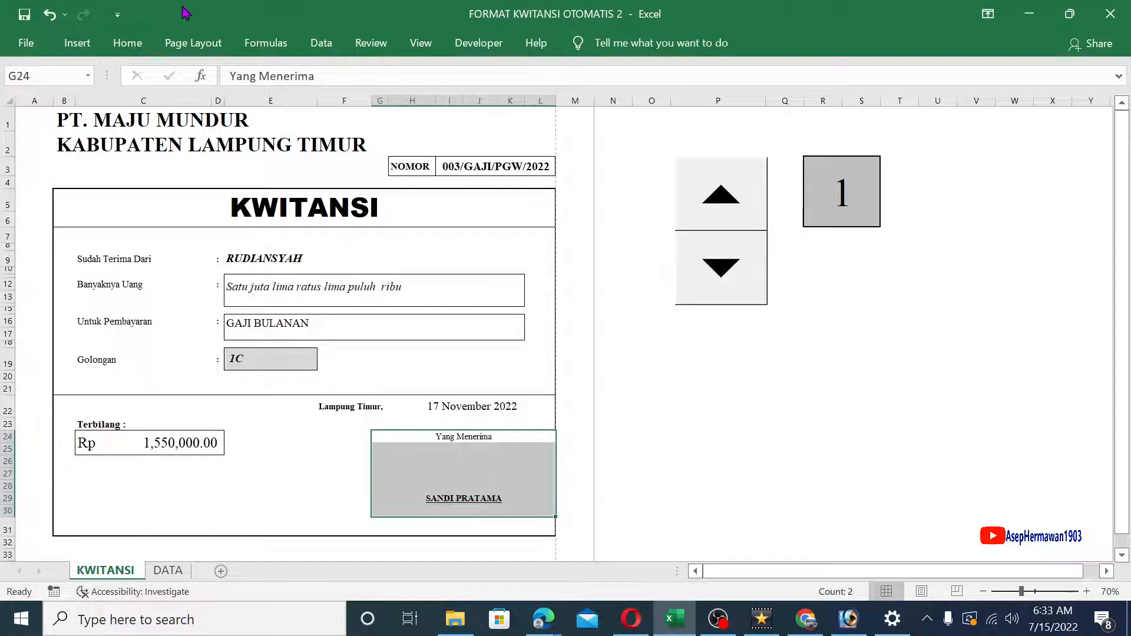
click(125, 44)
click(223, 80)
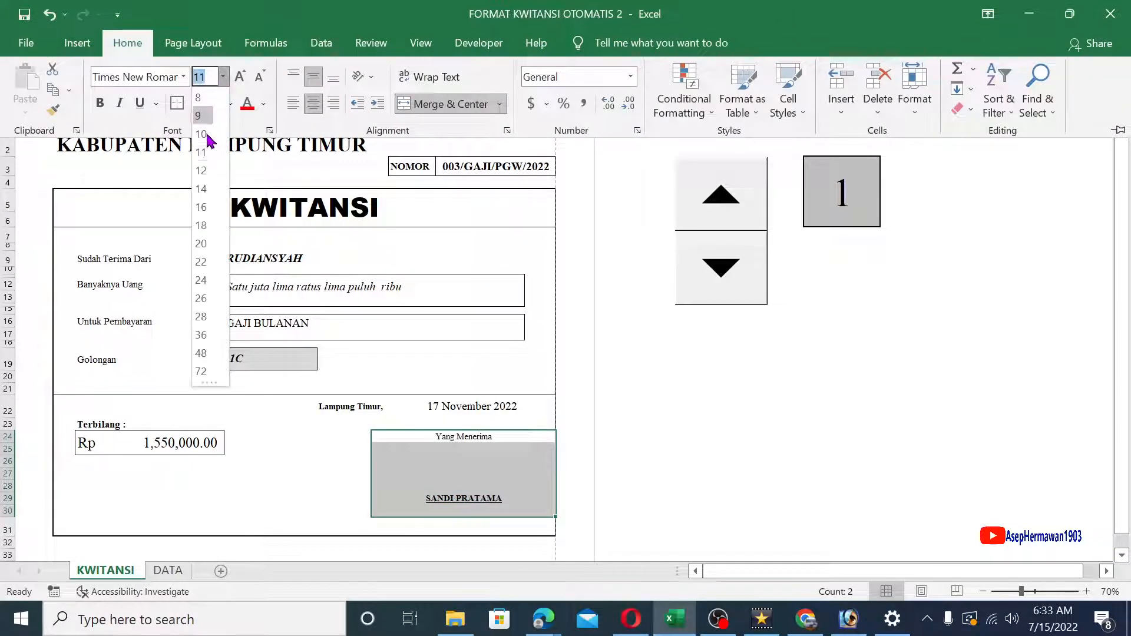
click(209, 190)
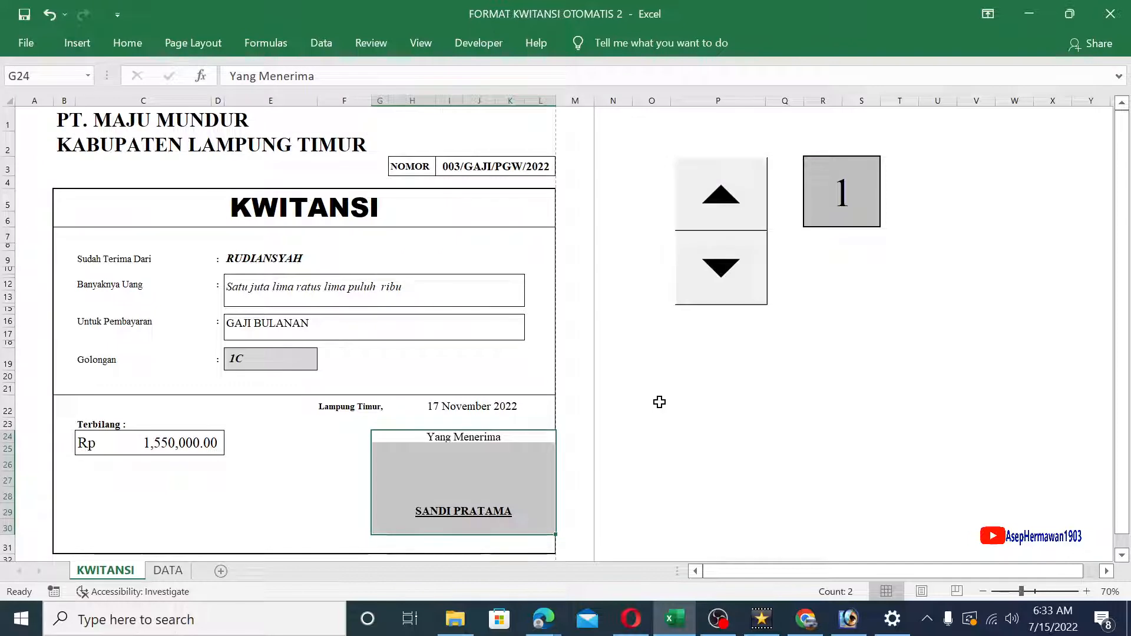
click(659, 402)
- Inspect the lookup formula in G29 and test the receipt with the record number stepped down to 0
click(494, 511)
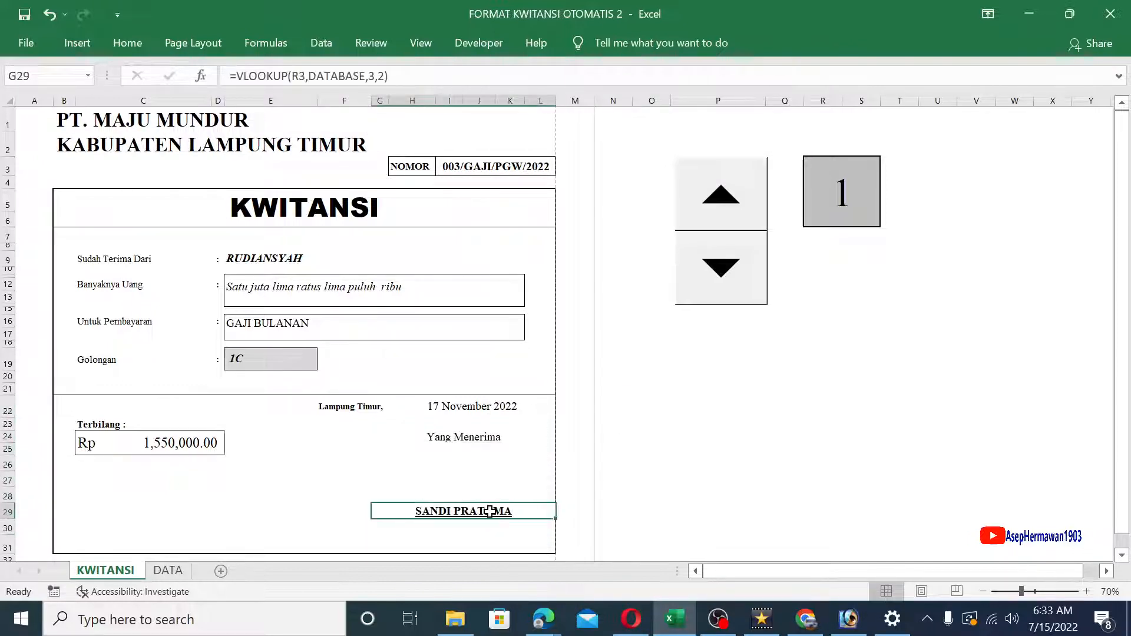
double_click(491, 512)
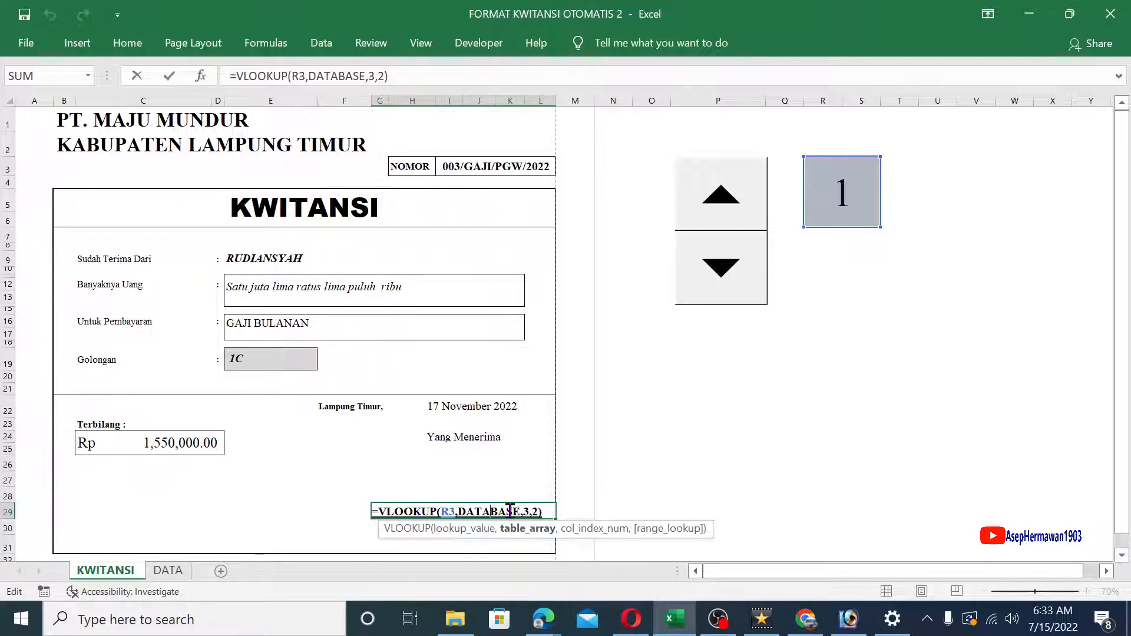
key(Return)
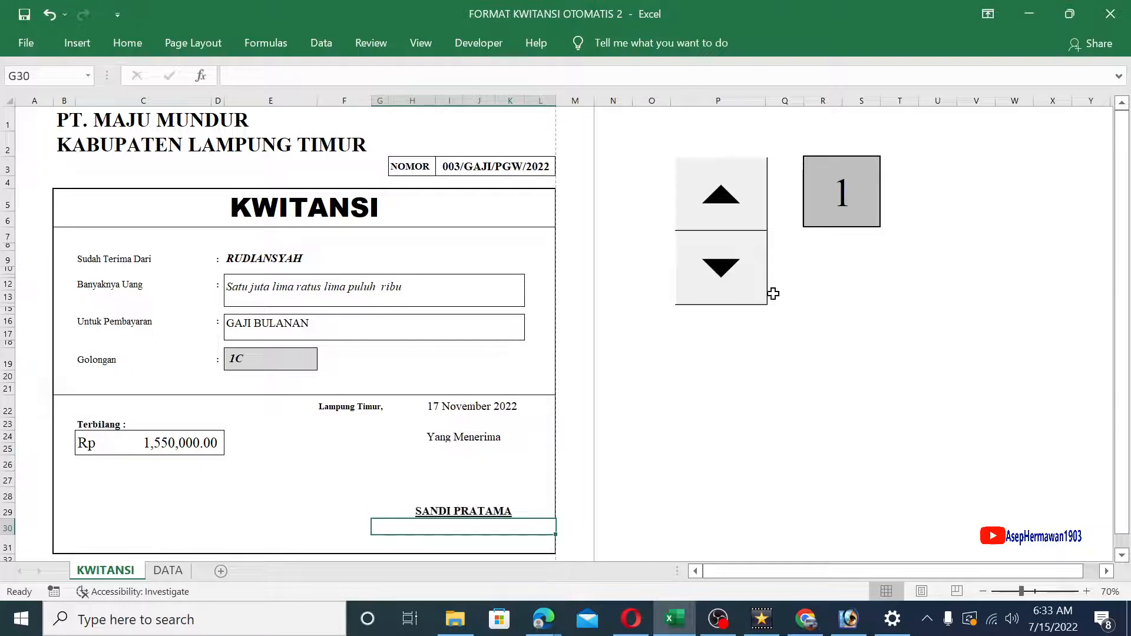
click(724, 272)
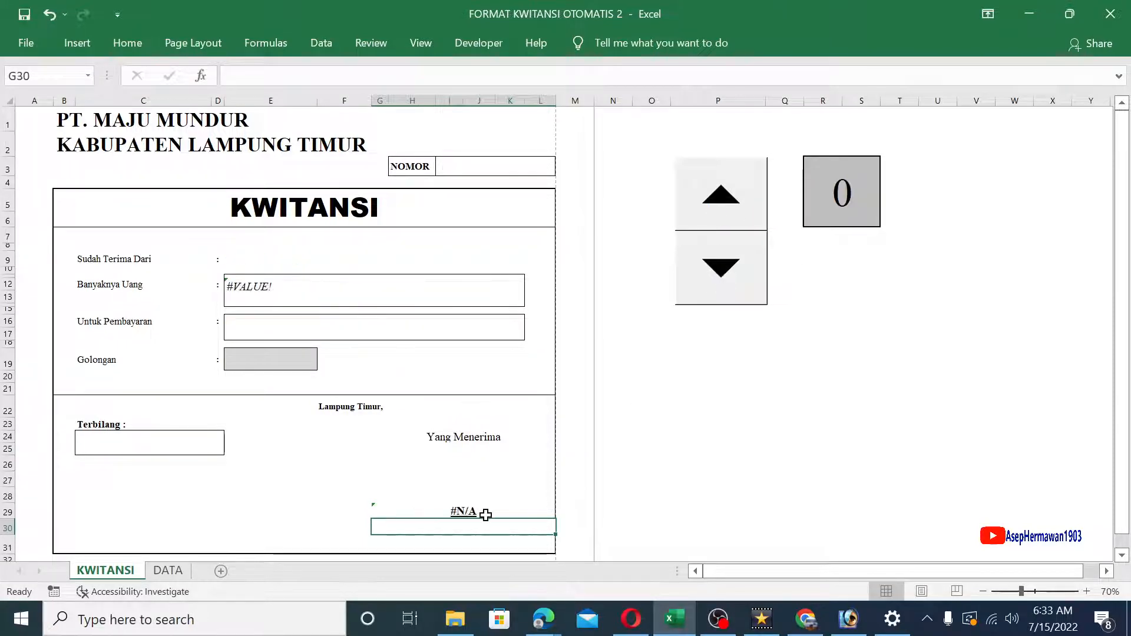
- Wrap the name lookup in G29 in IFERROR with an empty string "" as the error value, and step the record number up to 1
double_click(464, 511)
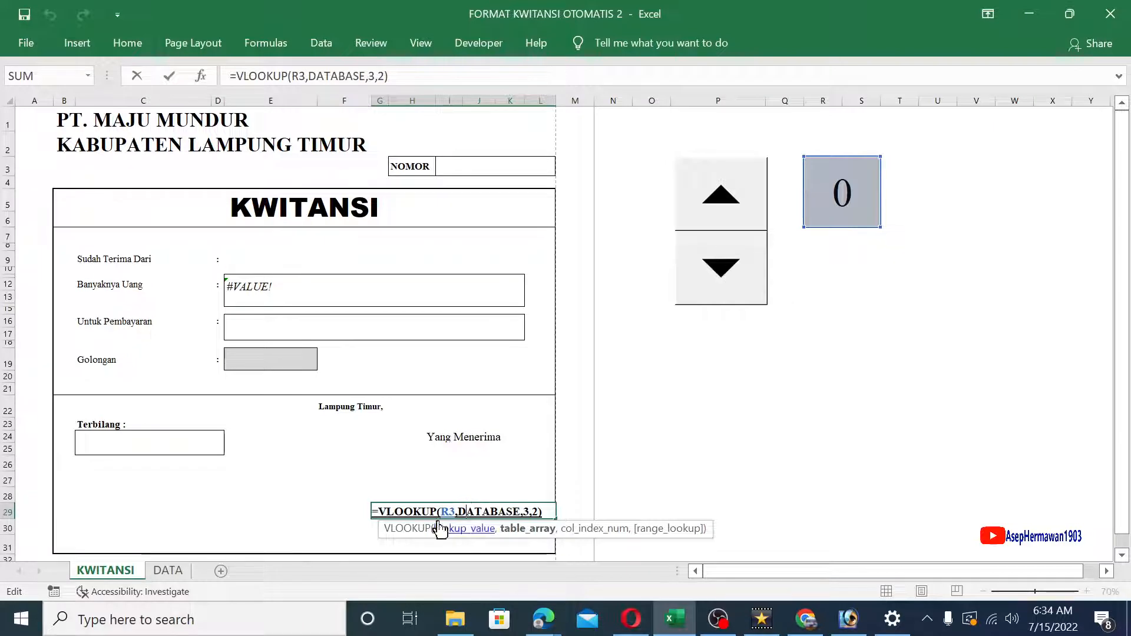
click(379, 511)
text(if)
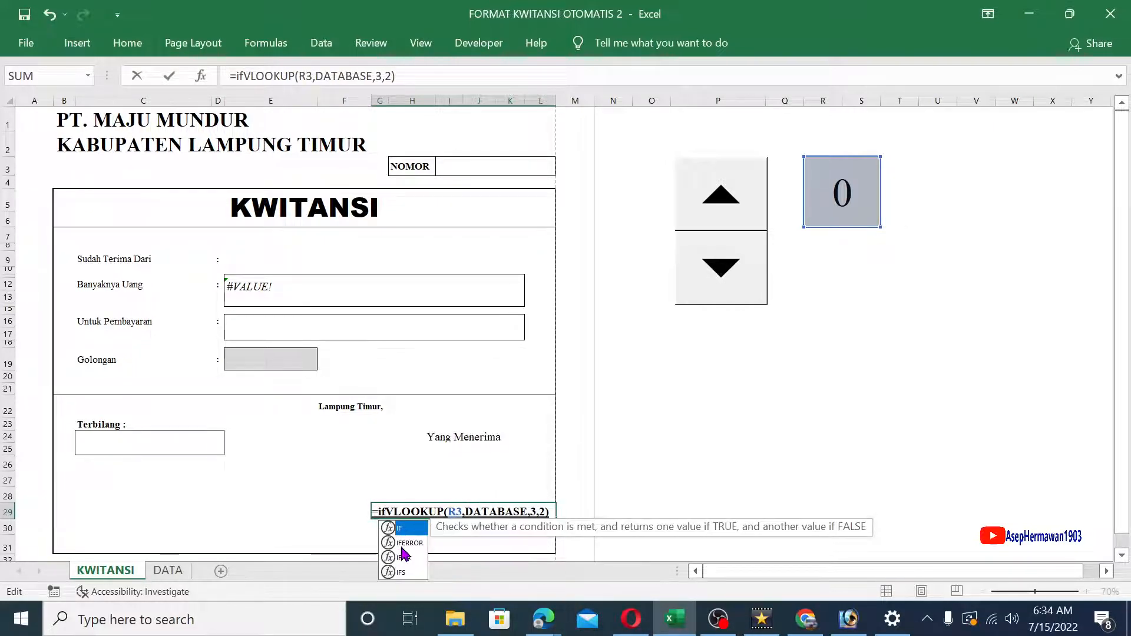
double_click(407, 543)
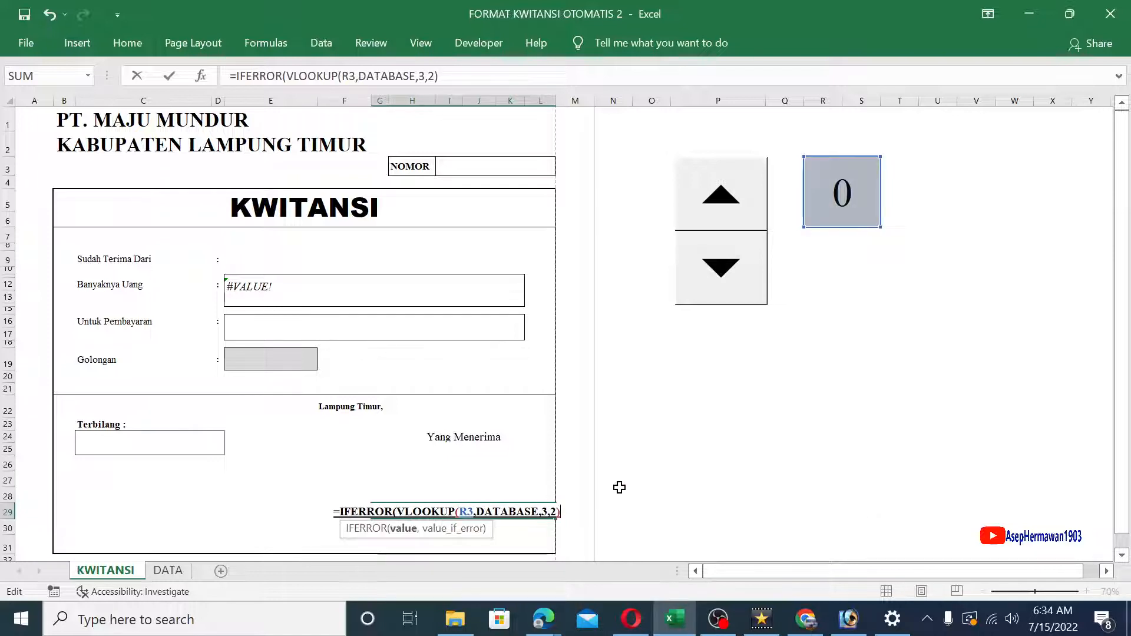
text(,"")
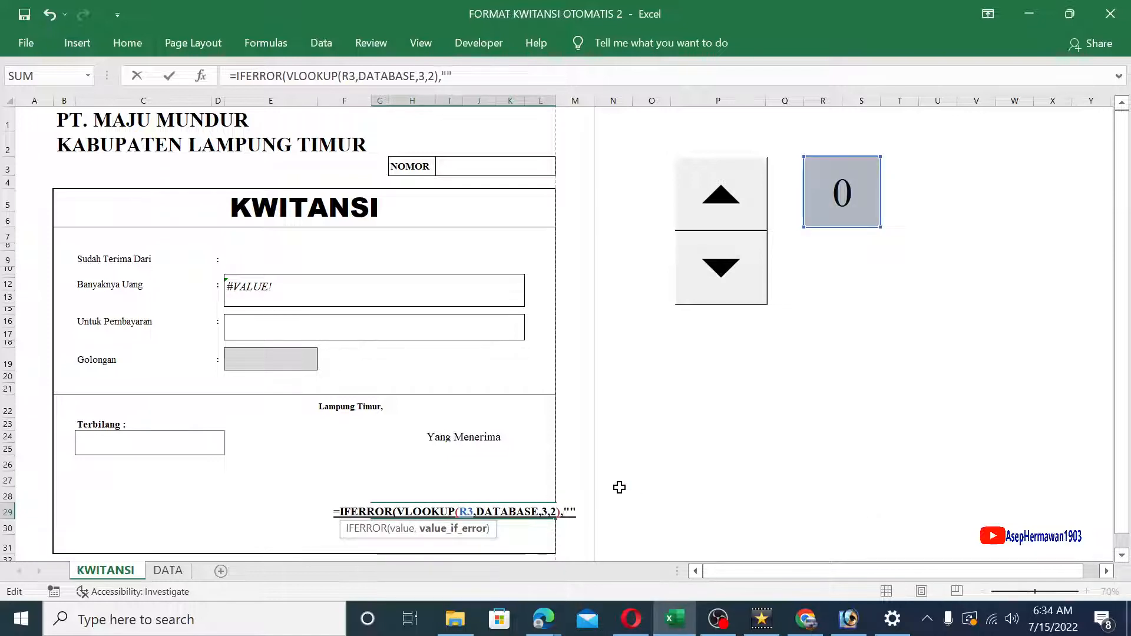
text())
key(Return)
click(482, 494)
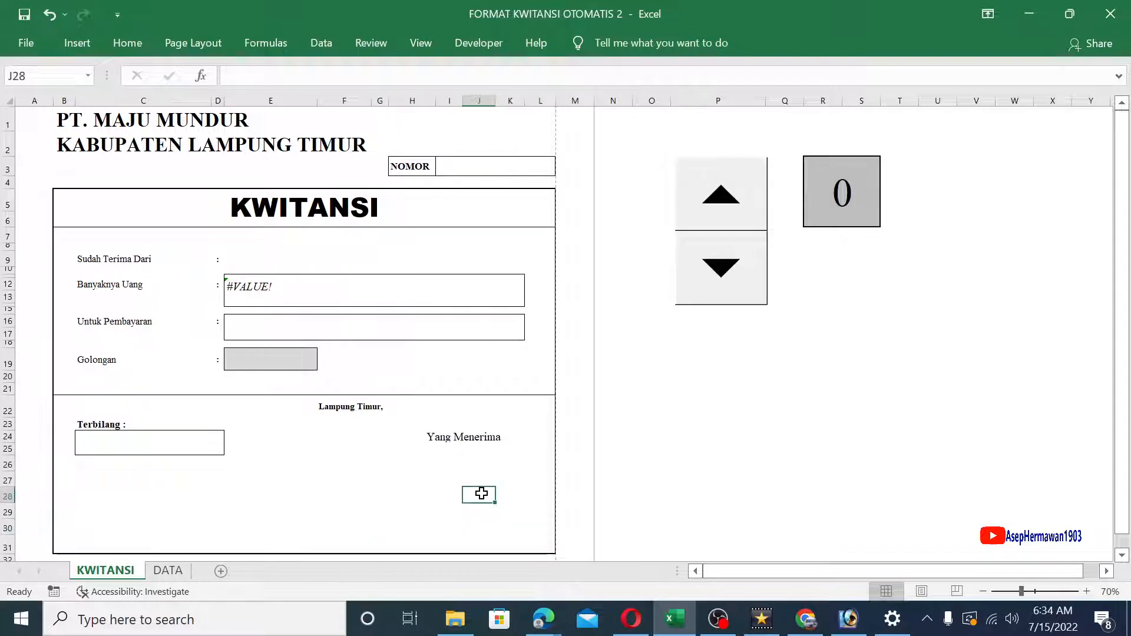
click(442, 493)
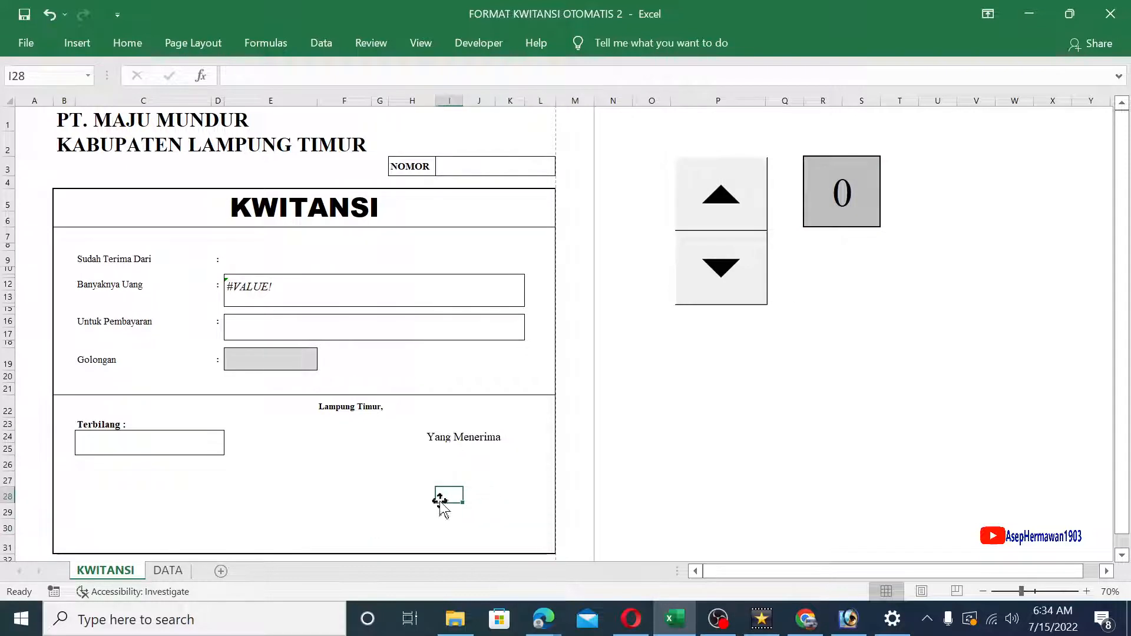
click(730, 203)
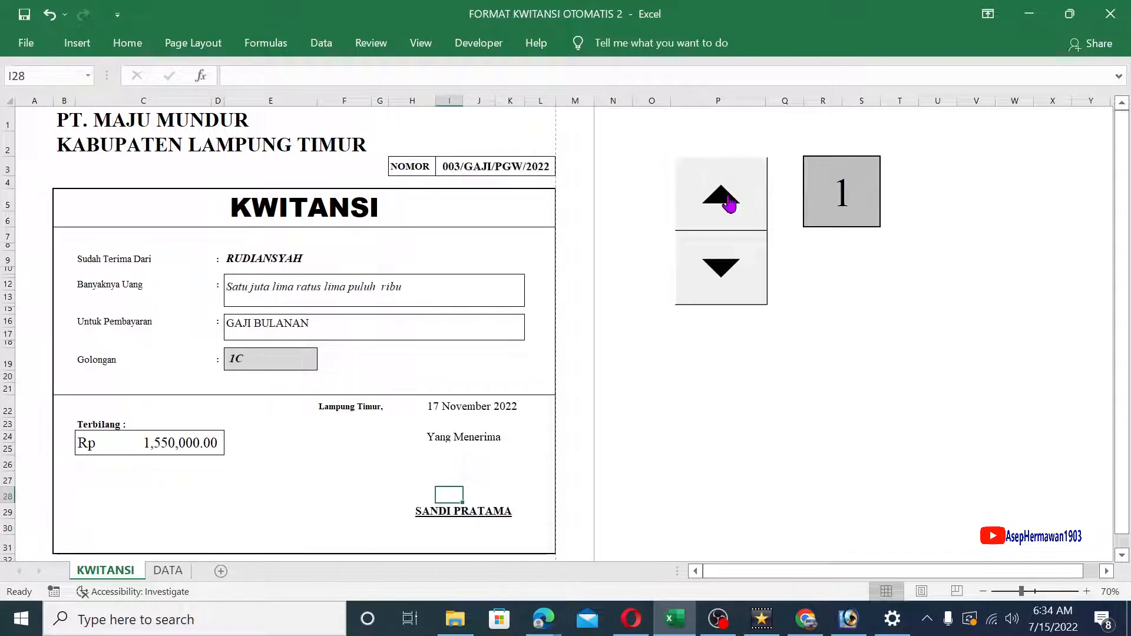
- Look up the ID PEGAWAI column's number on the DATA sheet for the receipt cell below the recipient's name, G30
click(457, 525)
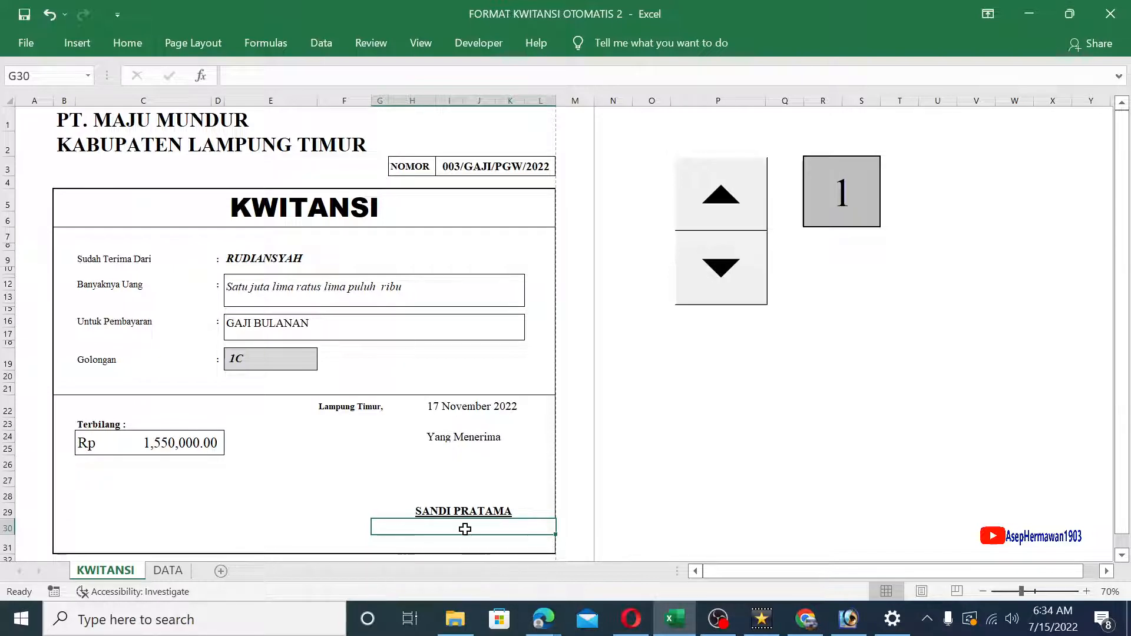
click(171, 572)
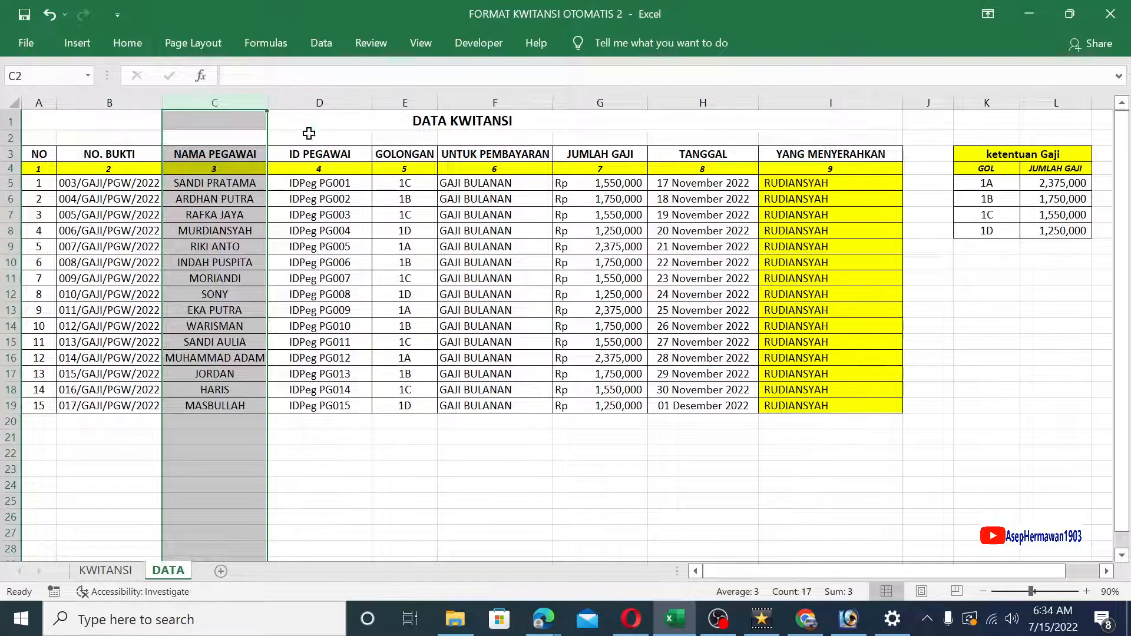
click(328, 102)
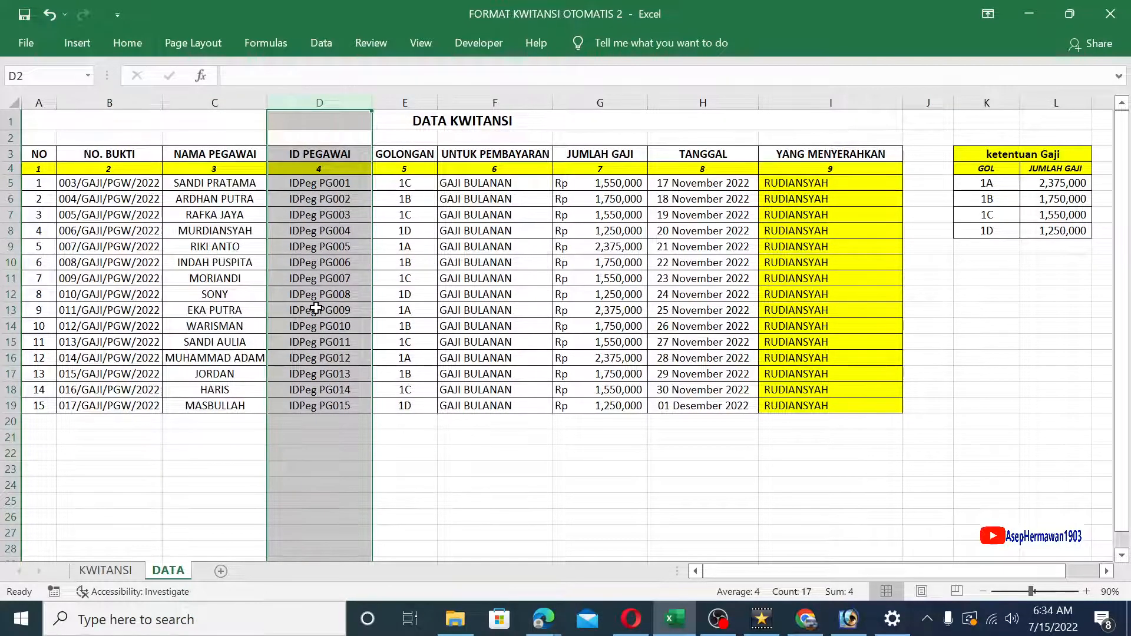
click(118, 570)
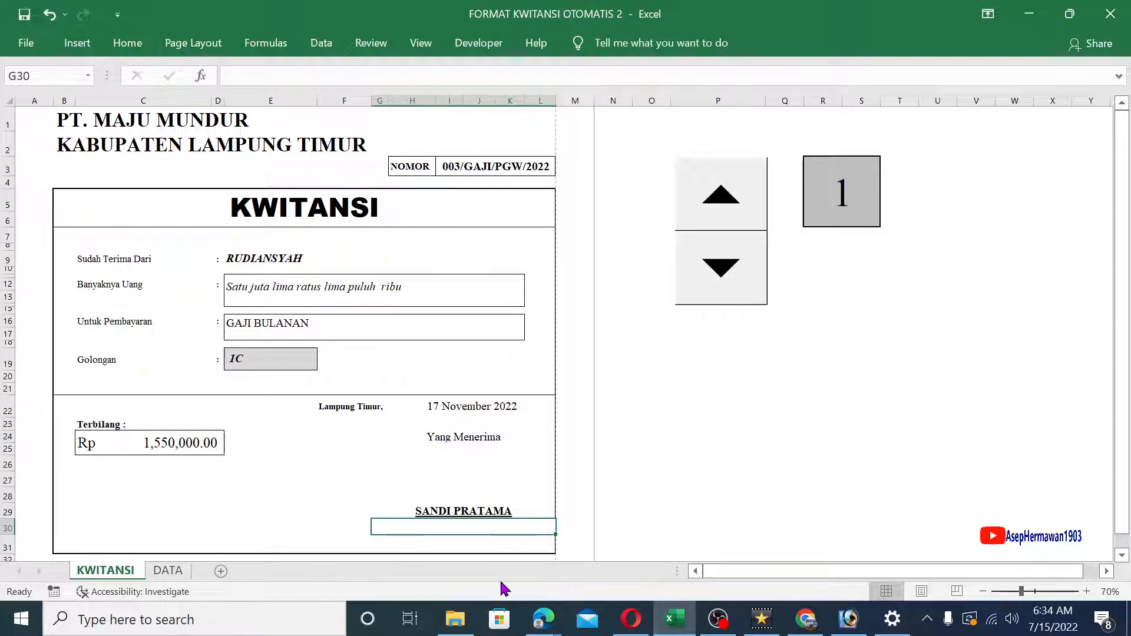
- Start a VLOOKUP wrapped in IFERROR in G30, with the record number cell R3 as the lookup value
text(=)
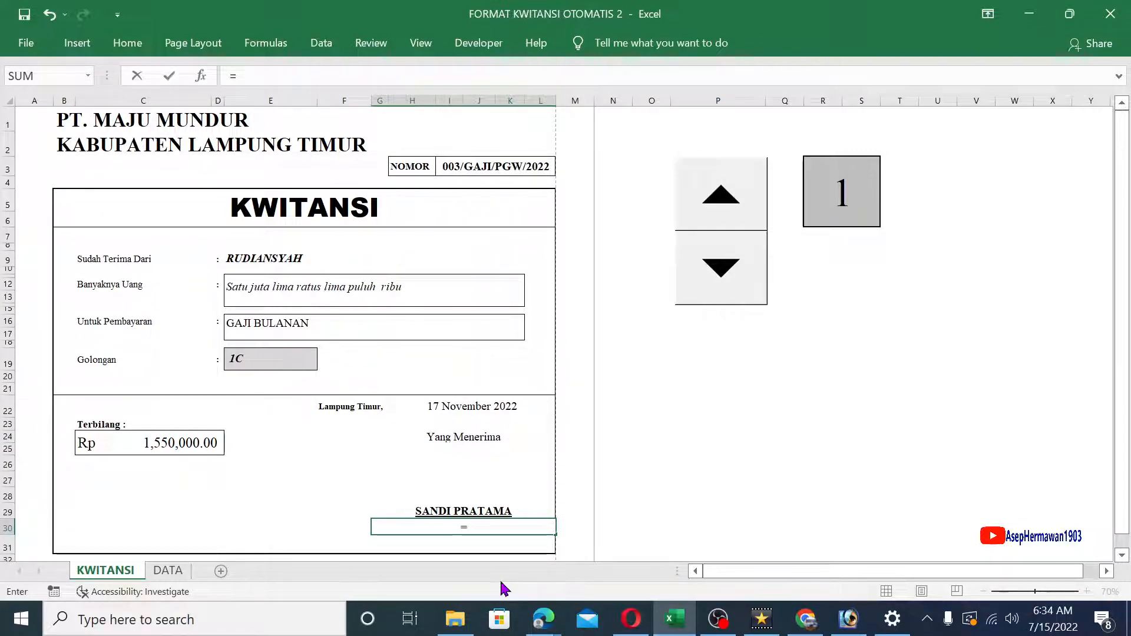
text(if)
double_click(501, 564)
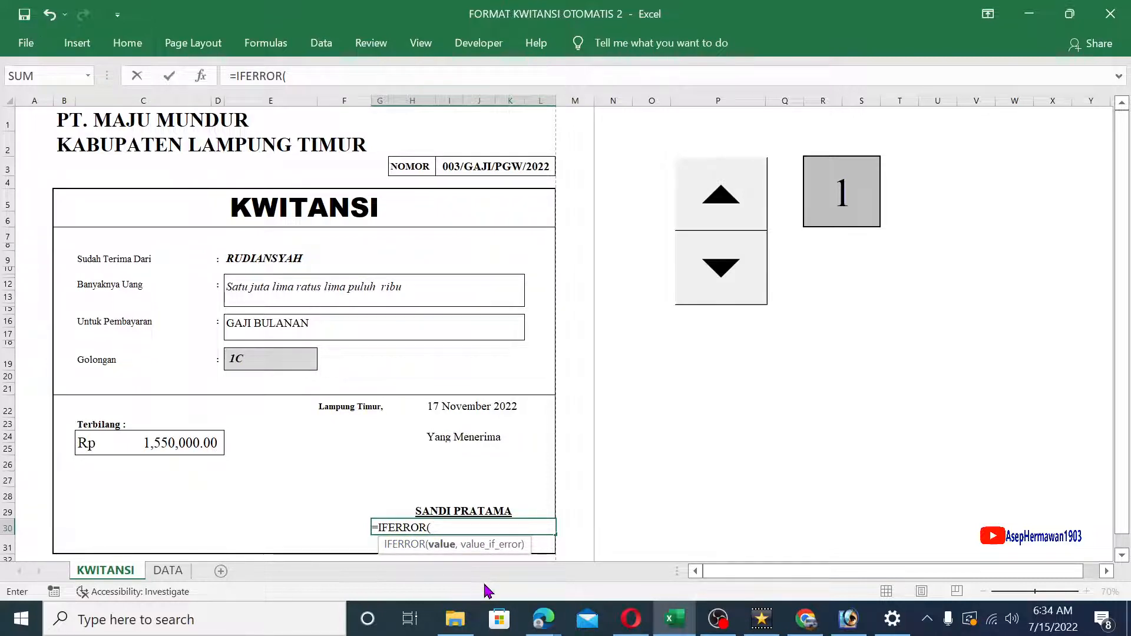
text(vlo)
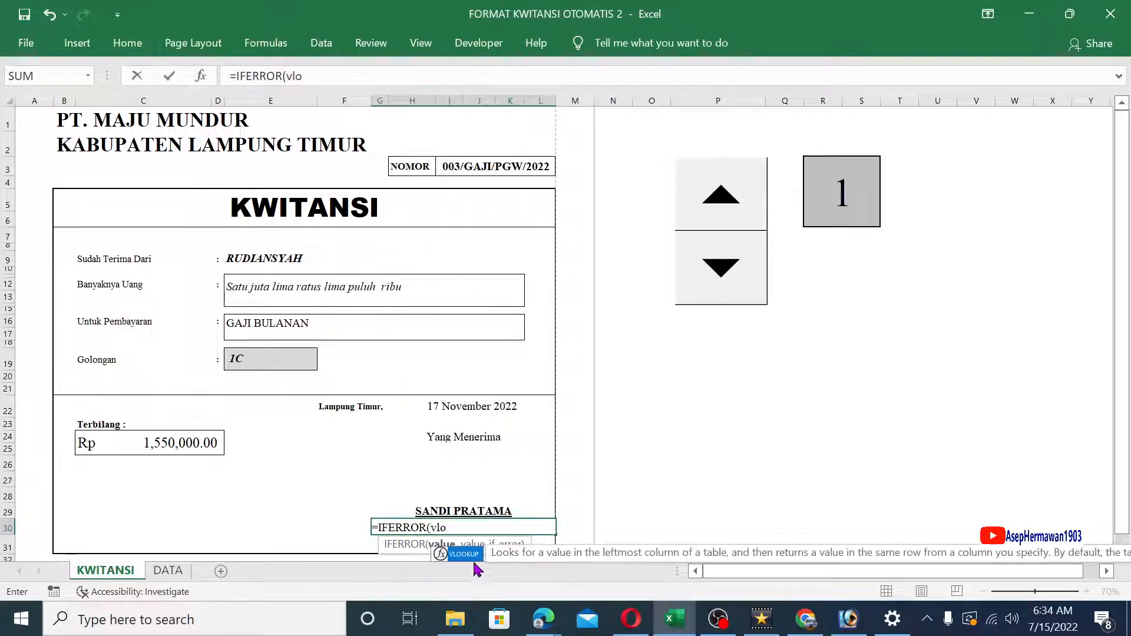
double_click(465, 555)
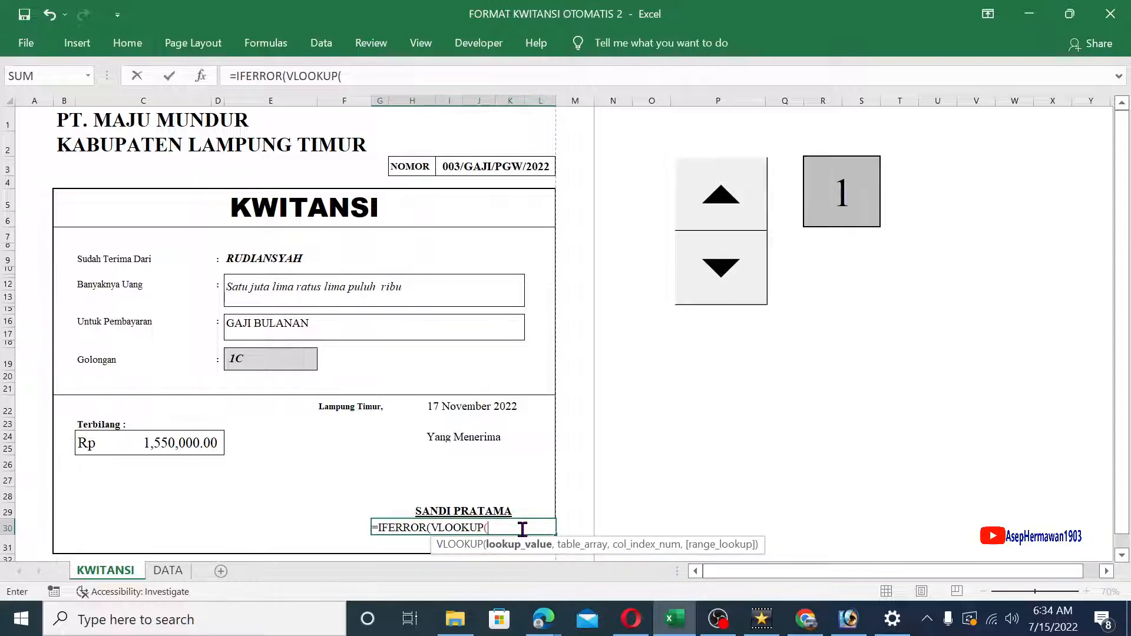
click(827, 207)
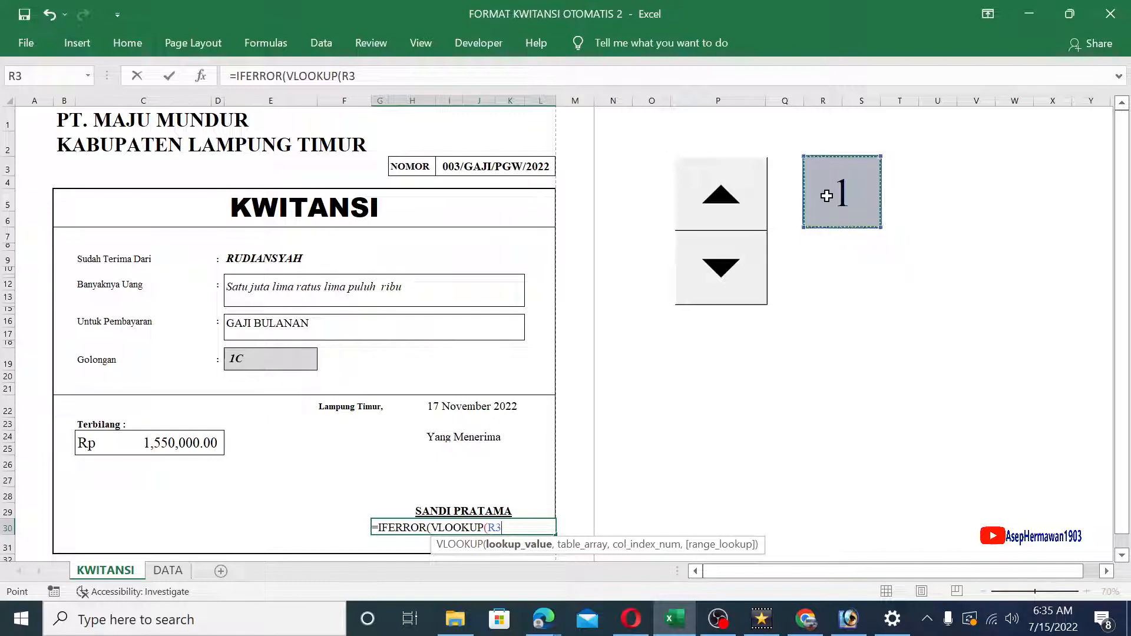
text(,)
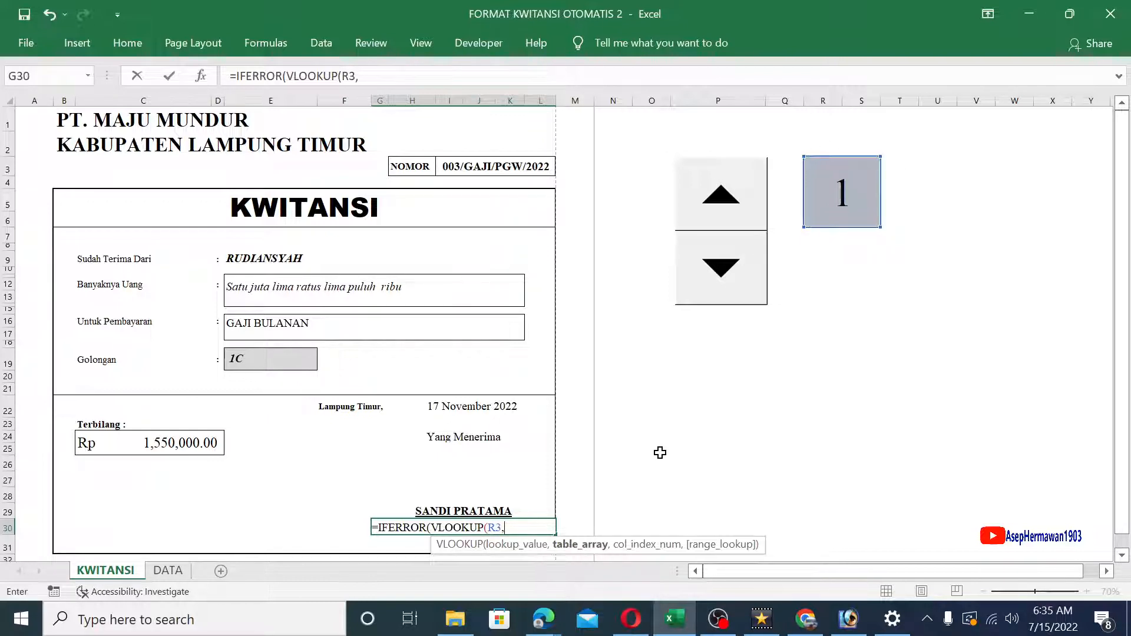
- Give the G30 lookup the DATABASE table and column index 5, and try to enter it with 2 as the match type
text(dat)
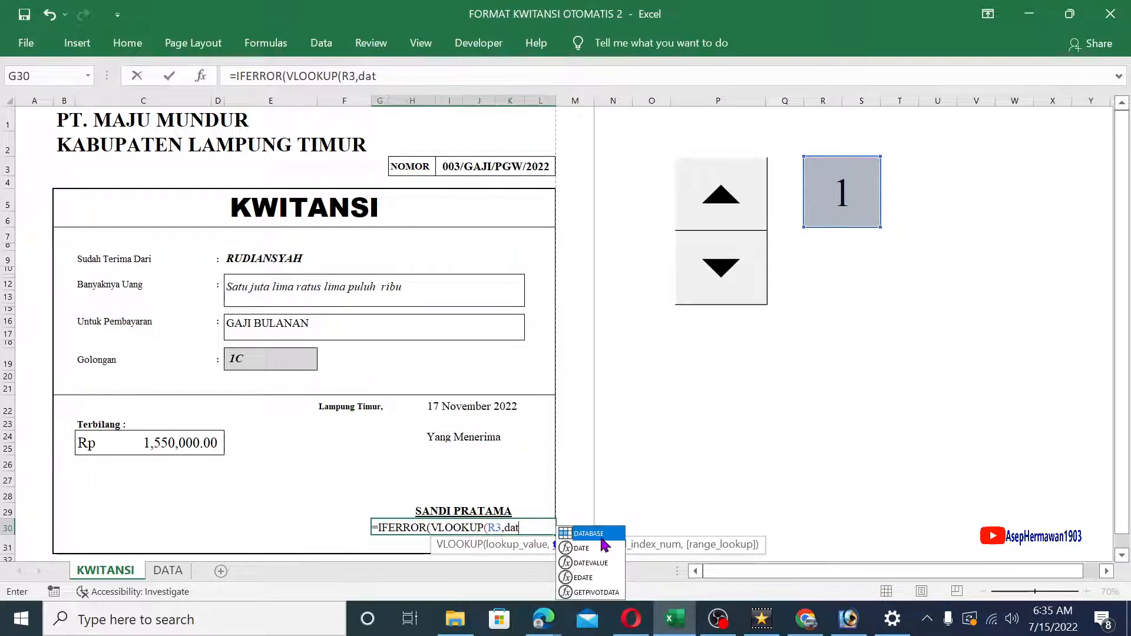
double_click(601, 533)
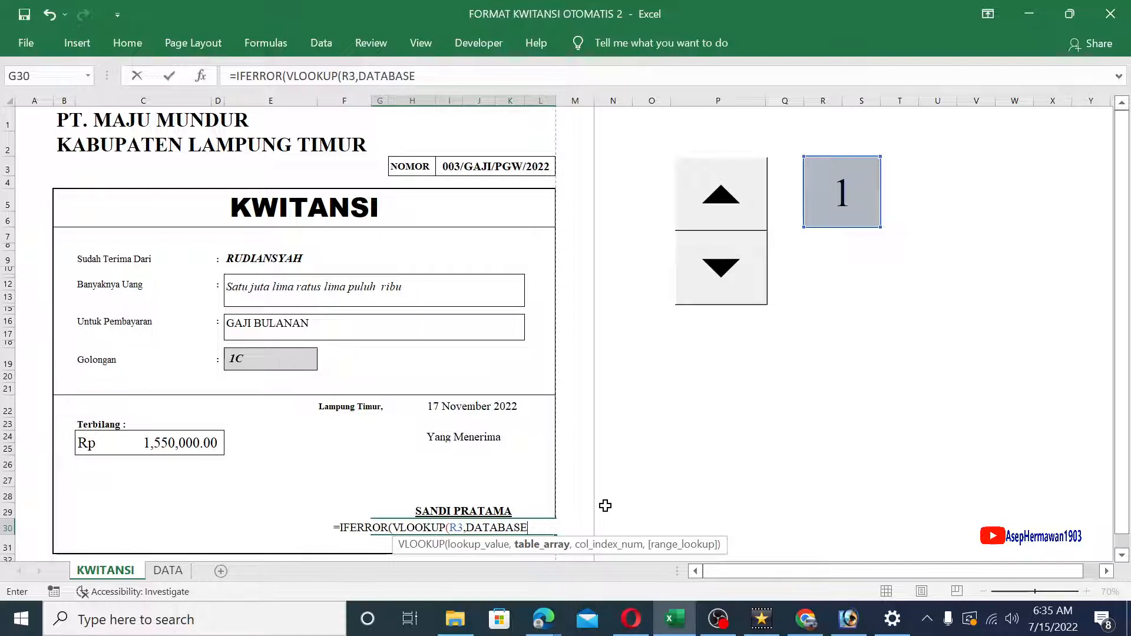
text(,)
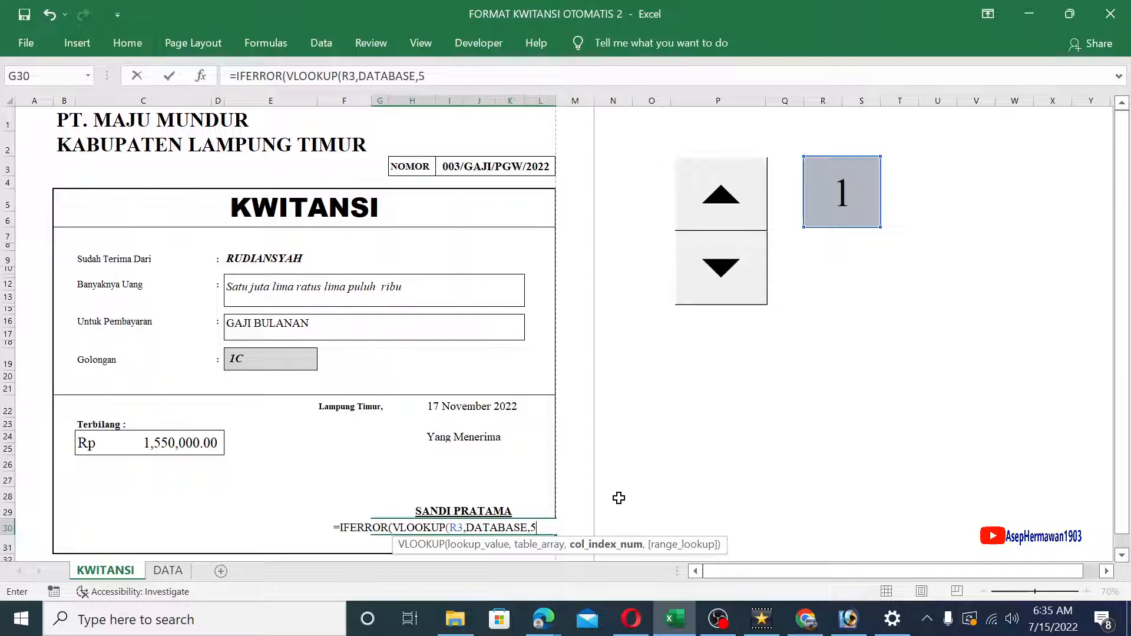
text(5,)
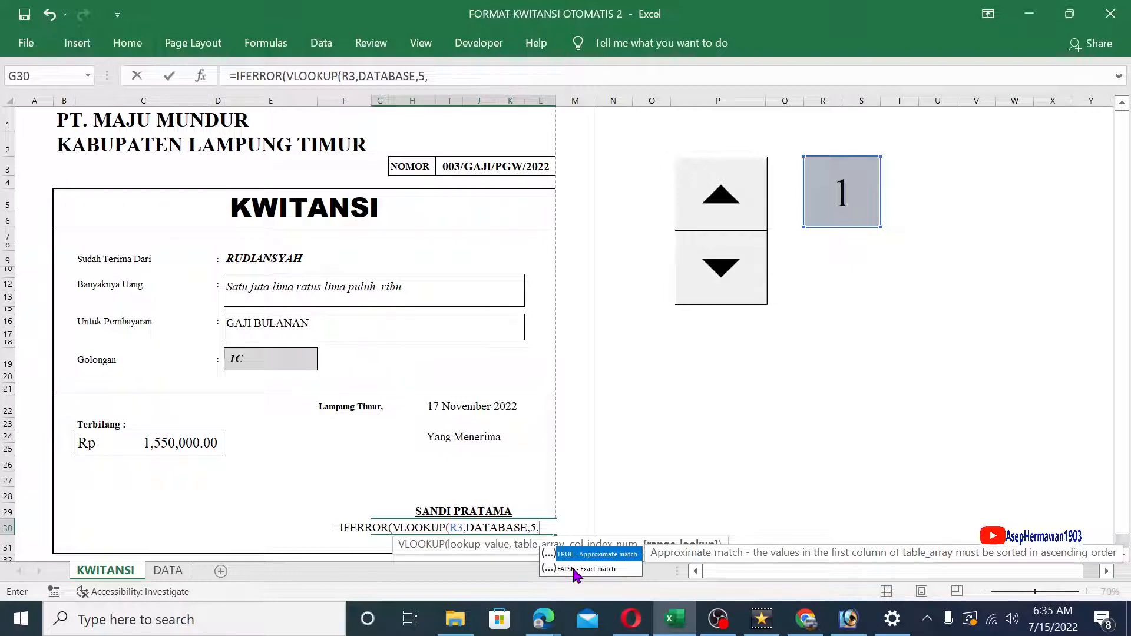
text(2))
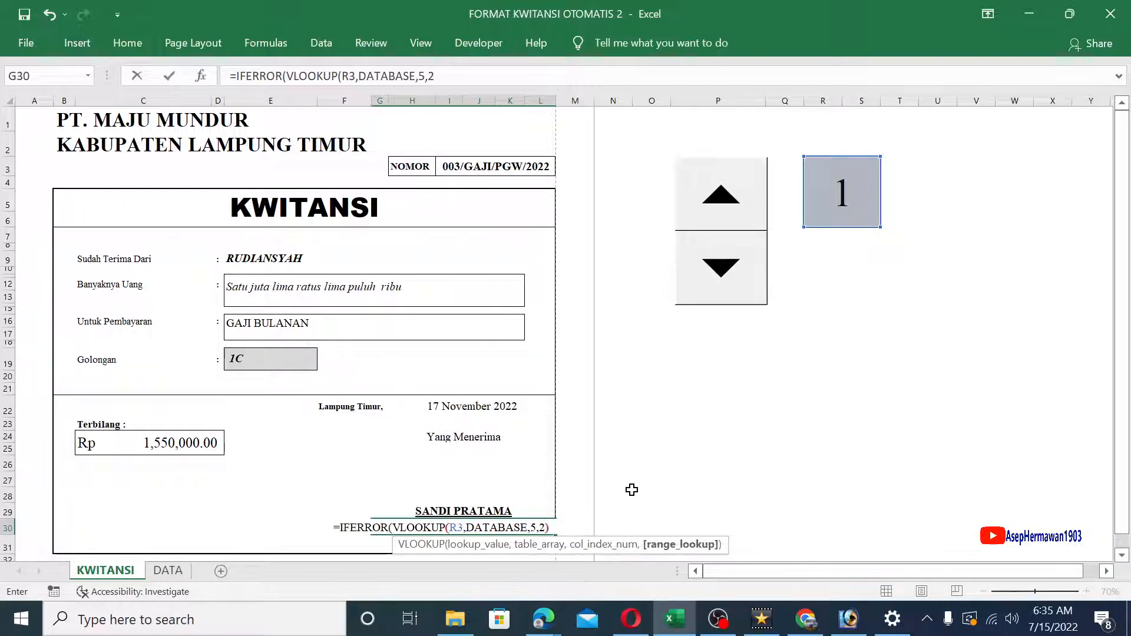
key(Return)
click(572, 359)
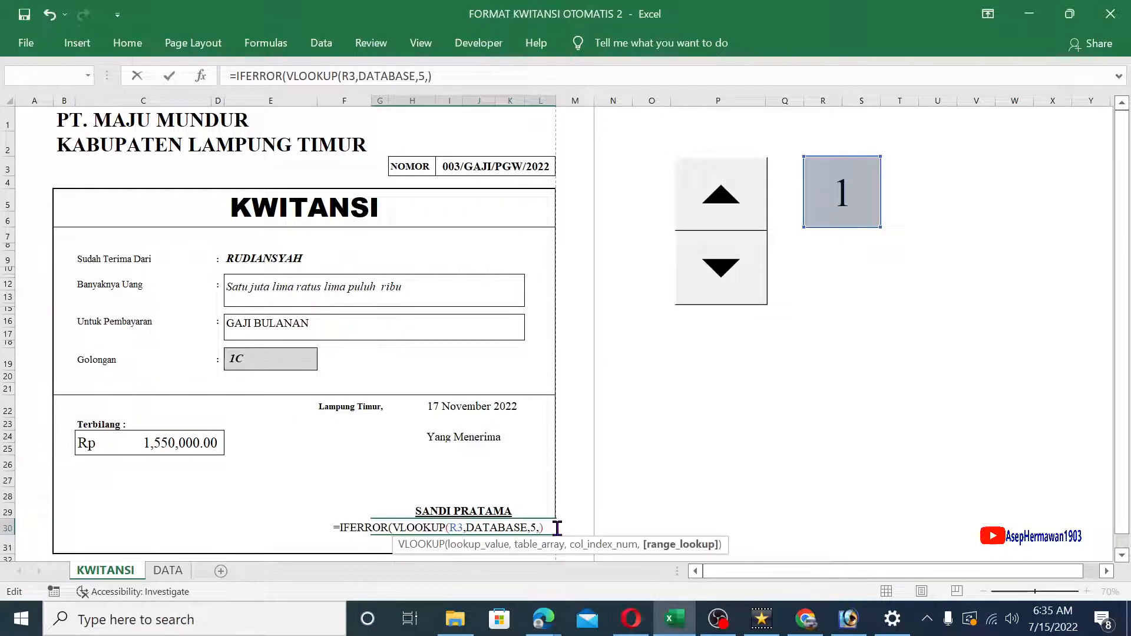
- Set the G30 lookup to exact match (FALSE) and complete the IFERROR with an empty string "" as the error value
key(Left)
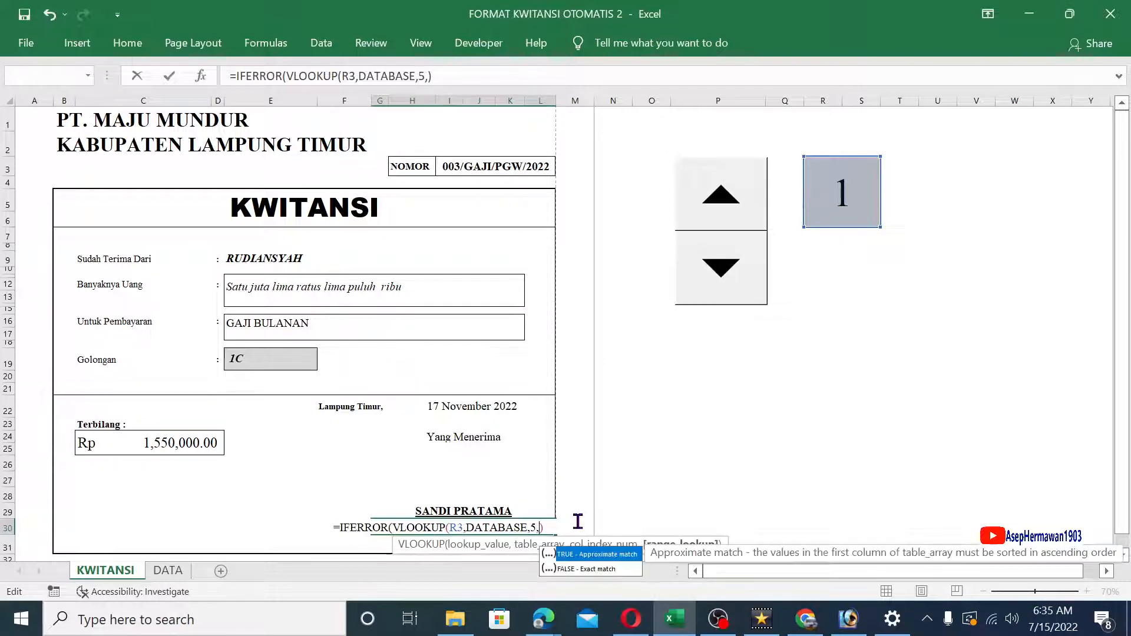
double_click(575, 569)
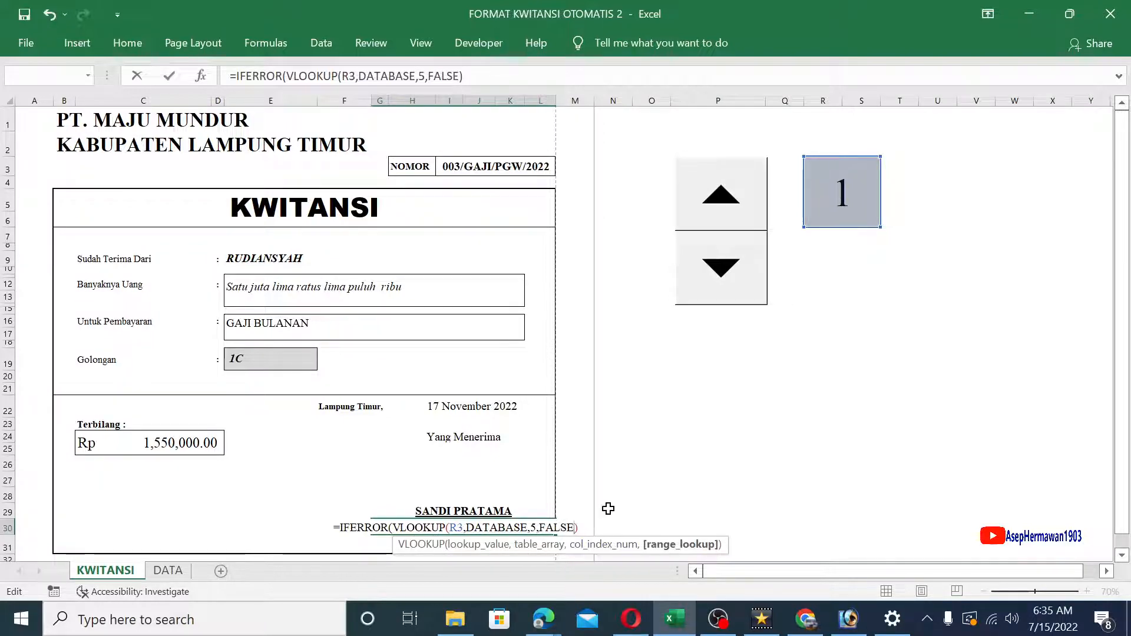
key(Return)
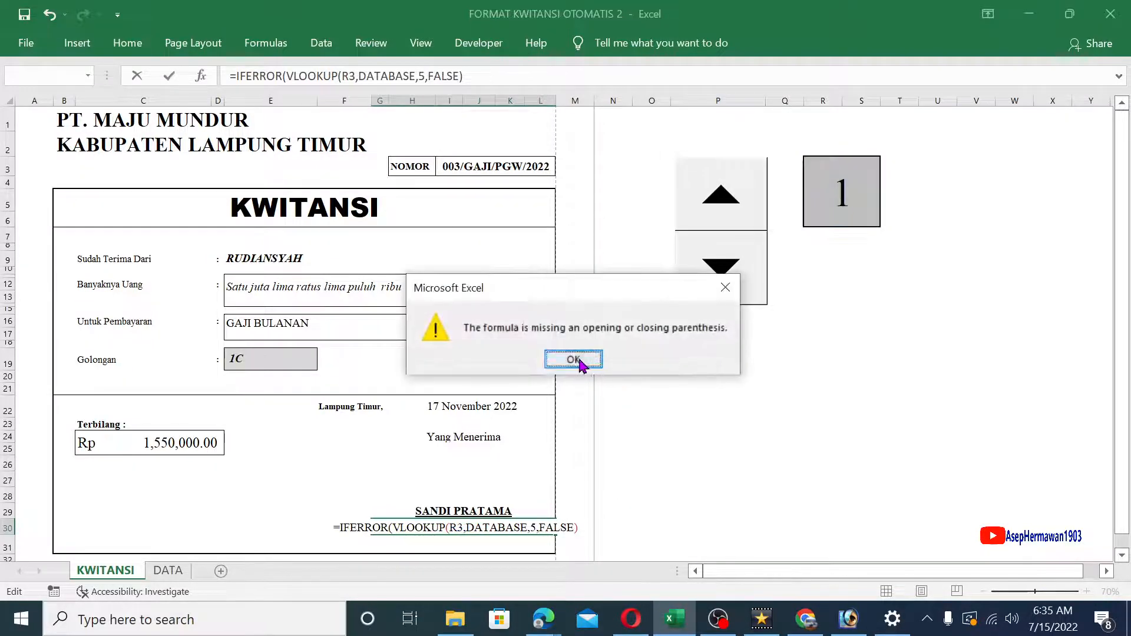
click(570, 360)
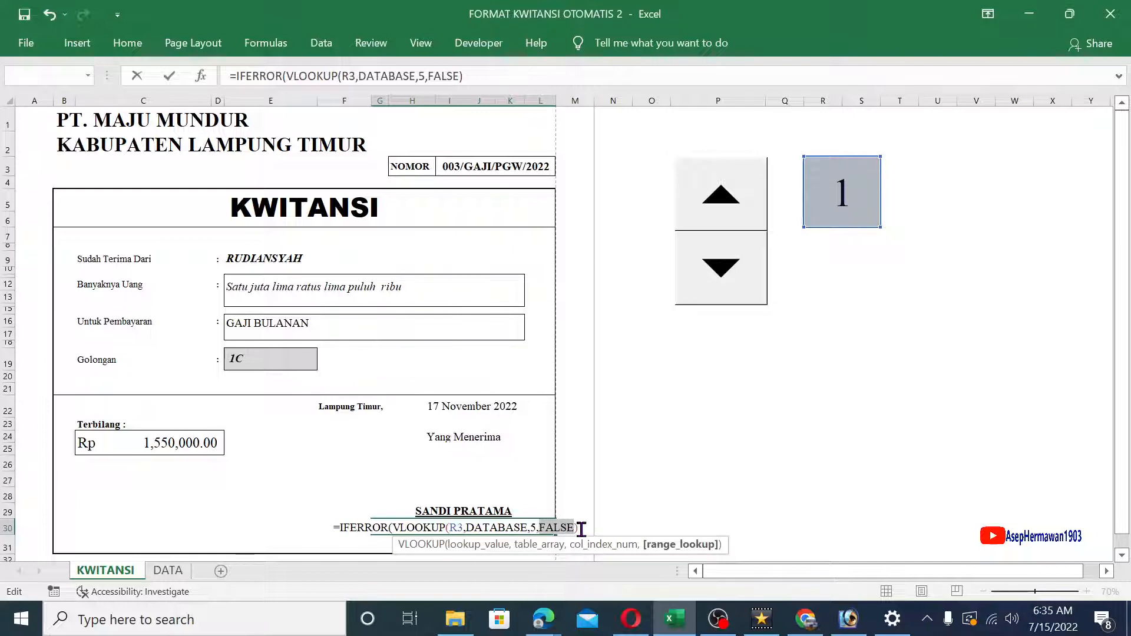
text(,)
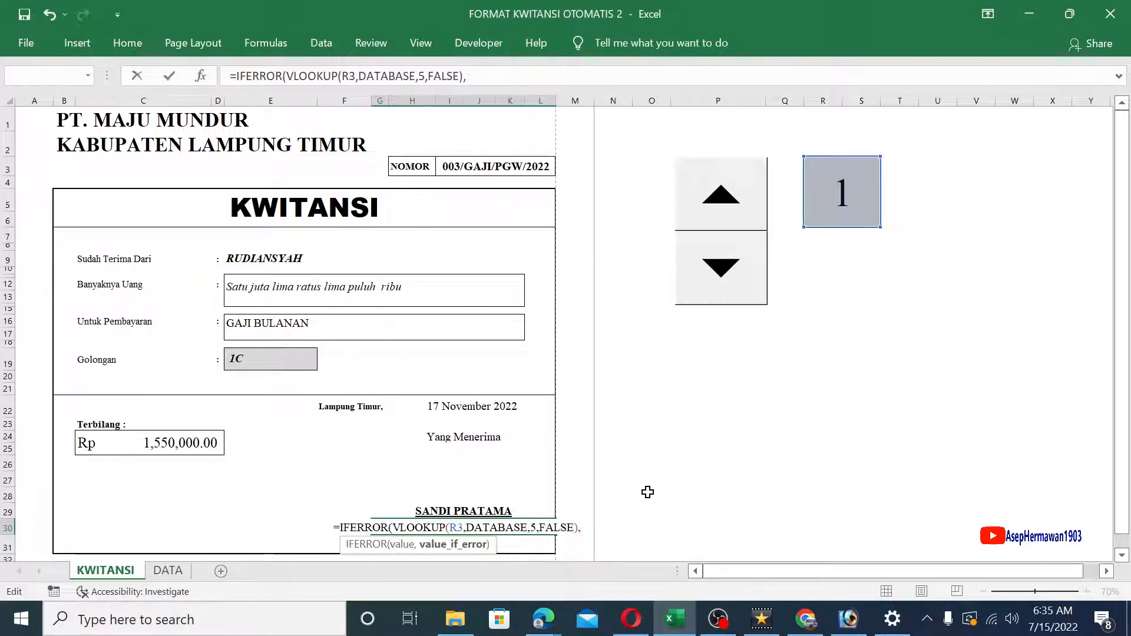
text(""))
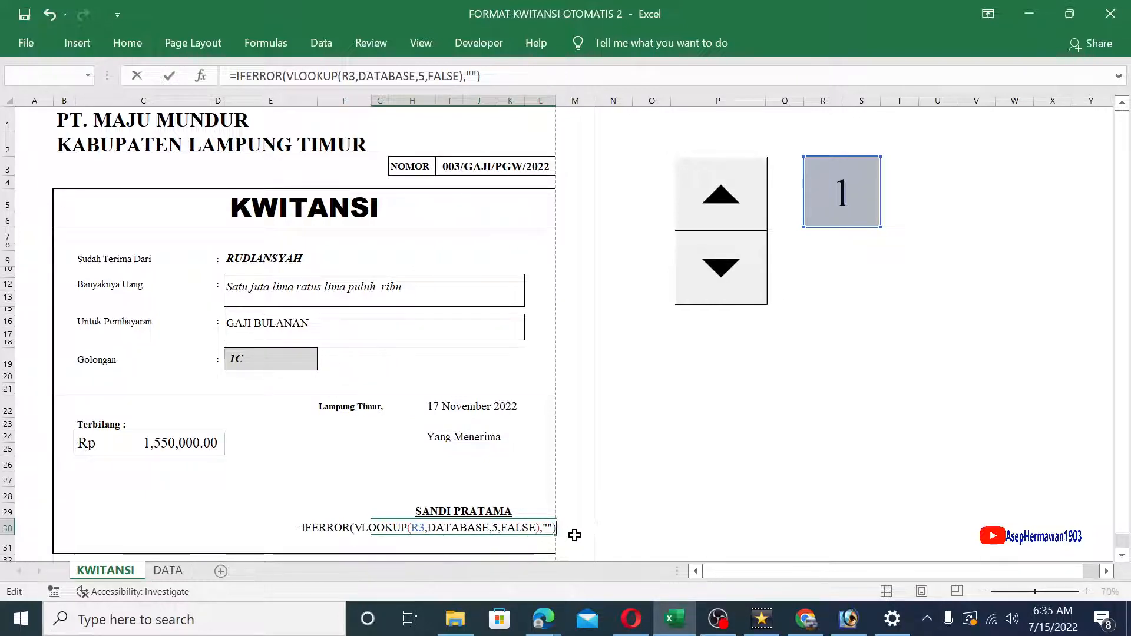
key(Return)
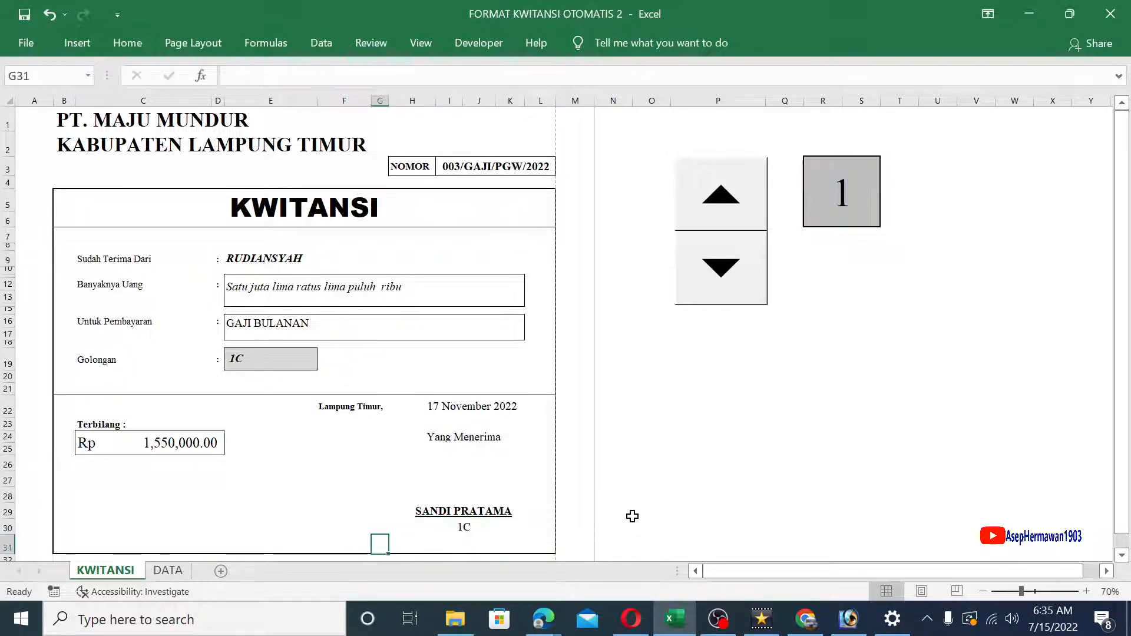
- Compare the column index in the G30 formula with the GOLONGAN and ID PEGAWAI columns on the DATA sheet
click(483, 525)
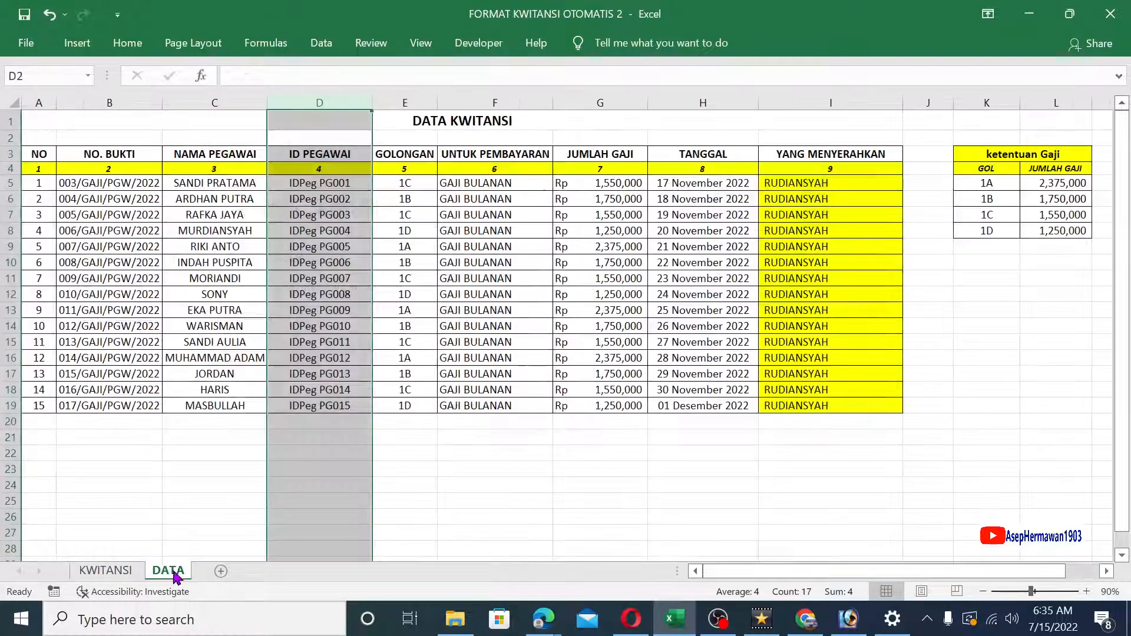
click(171, 571)
click(106, 570)
double_click(480, 527)
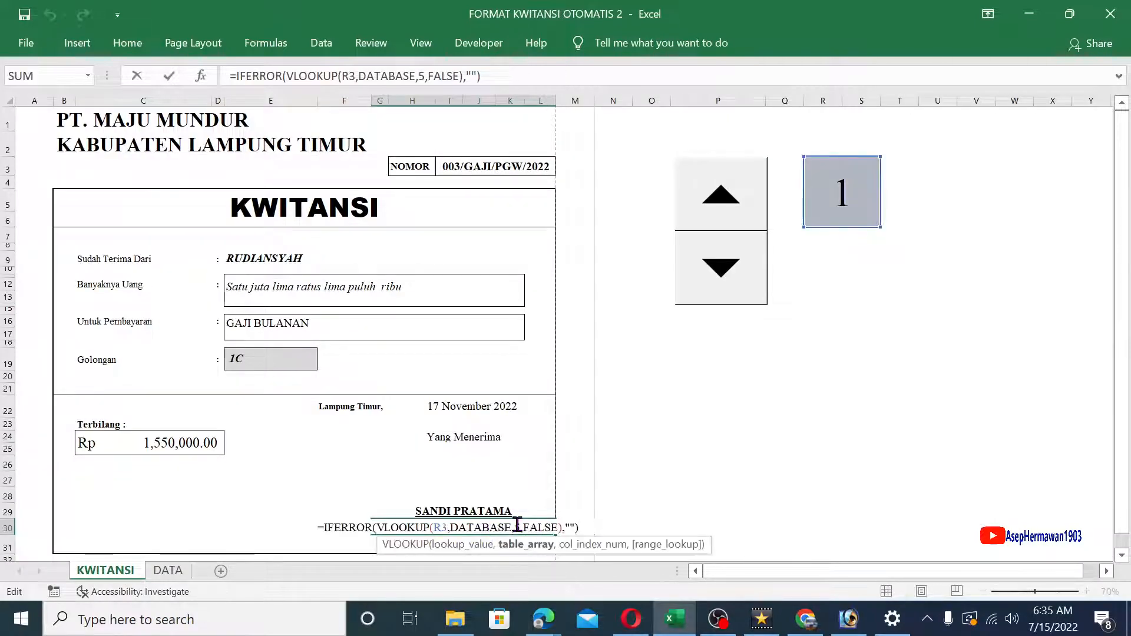
click(522, 526)
key(Return)
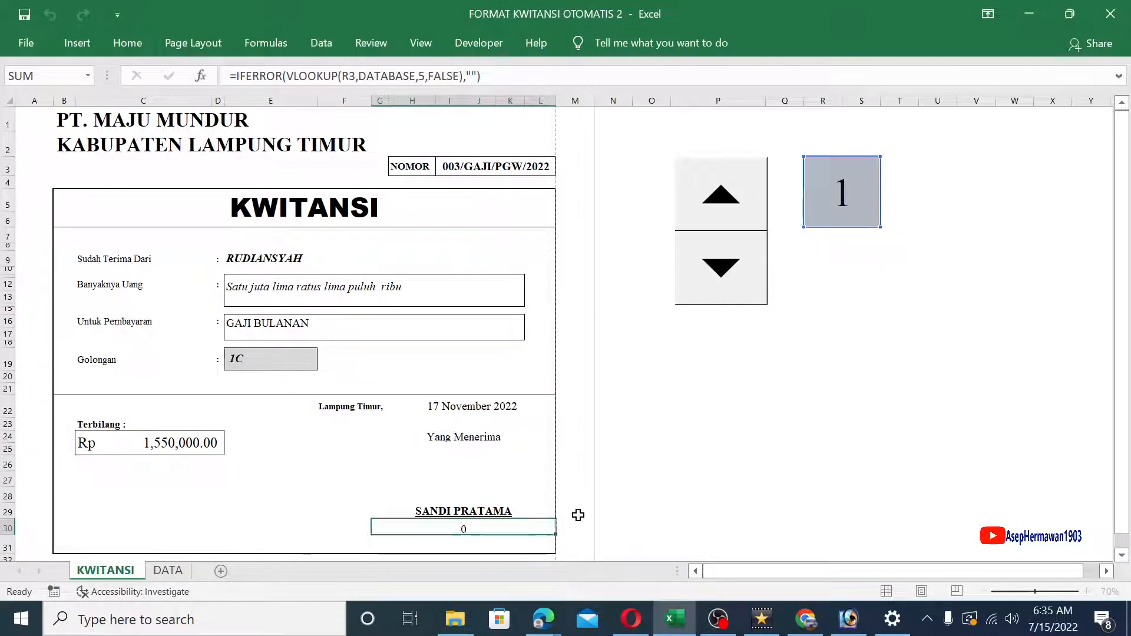
click(468, 526)
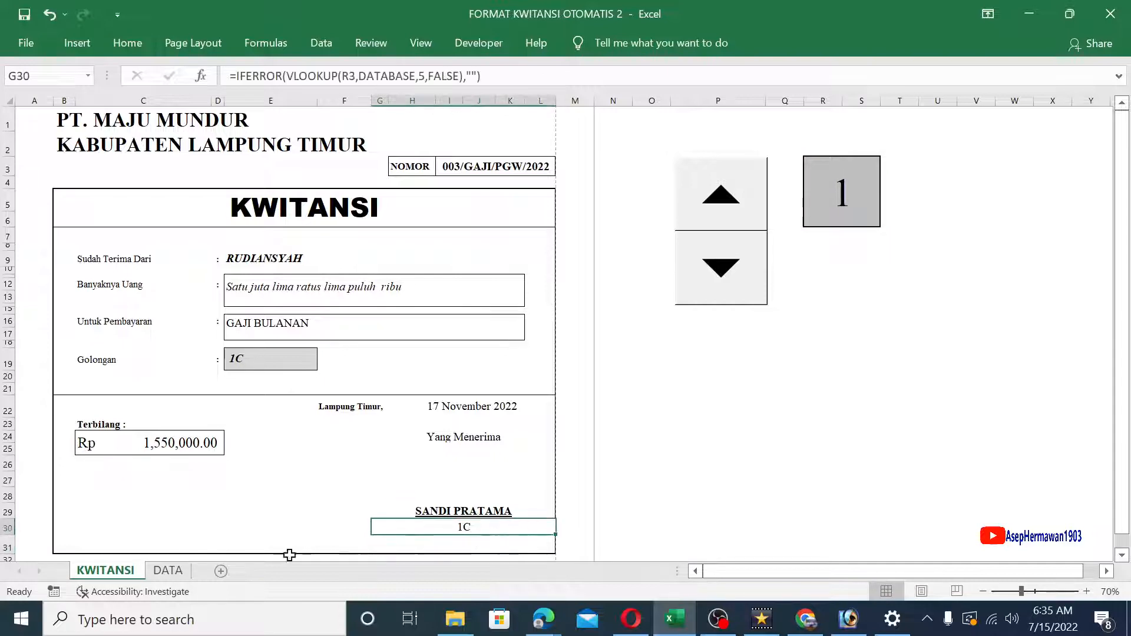
click(174, 570)
click(410, 104)
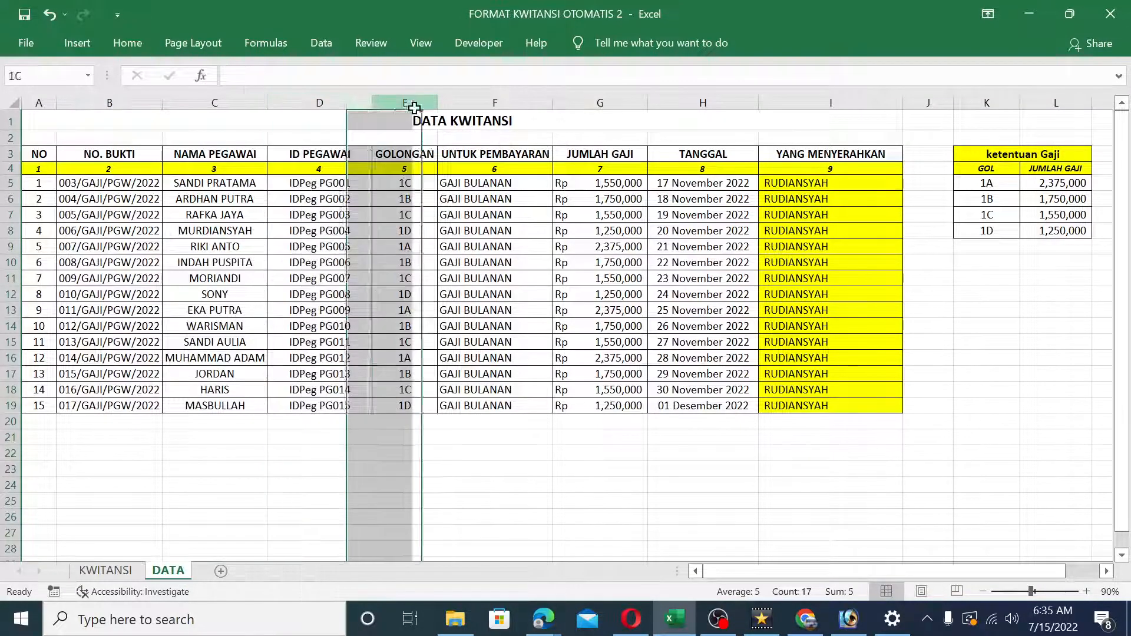
click(329, 98)
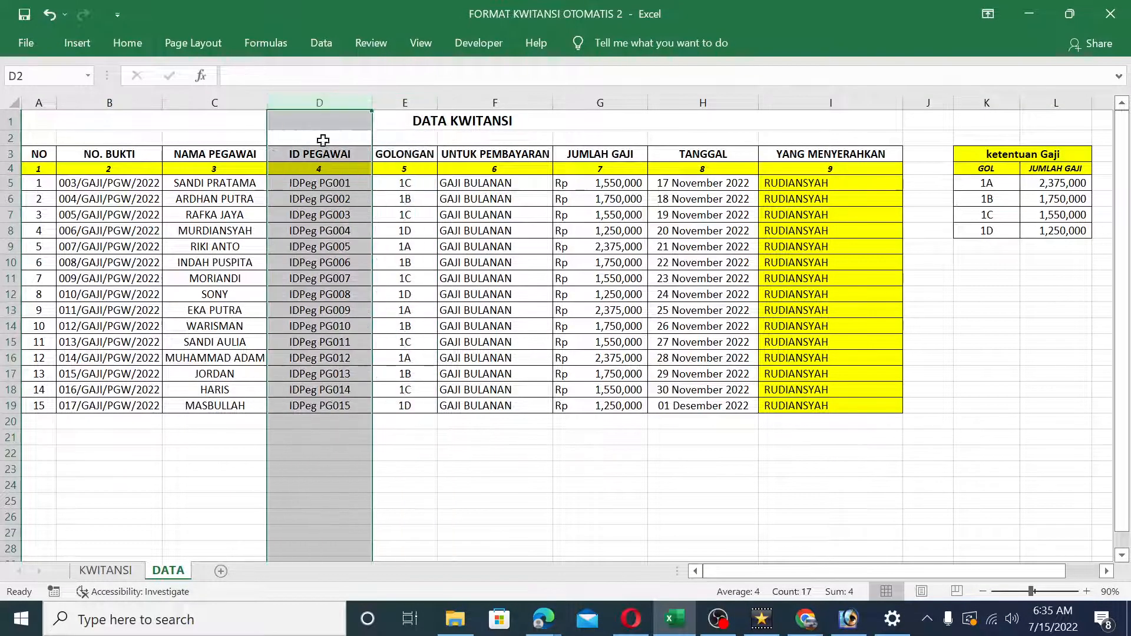
- Change the column index of the VLOOKUP in G30 to 4 so it returns the employee ID
click(118, 572)
double_click(488, 527)
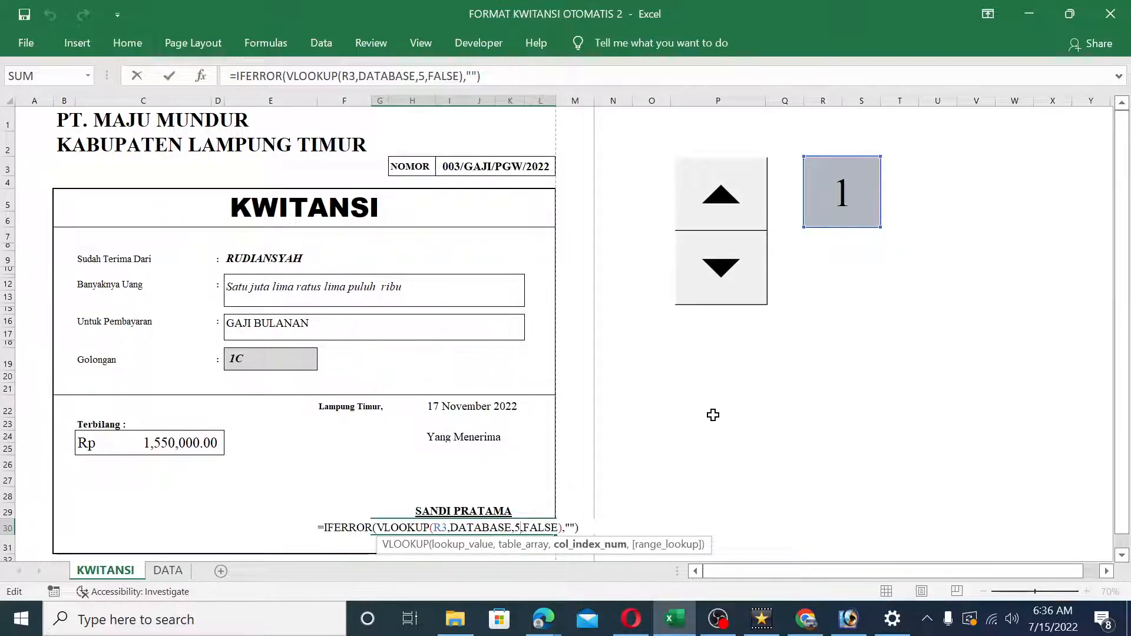
key(BackSpace)
text(4)
key(Return)
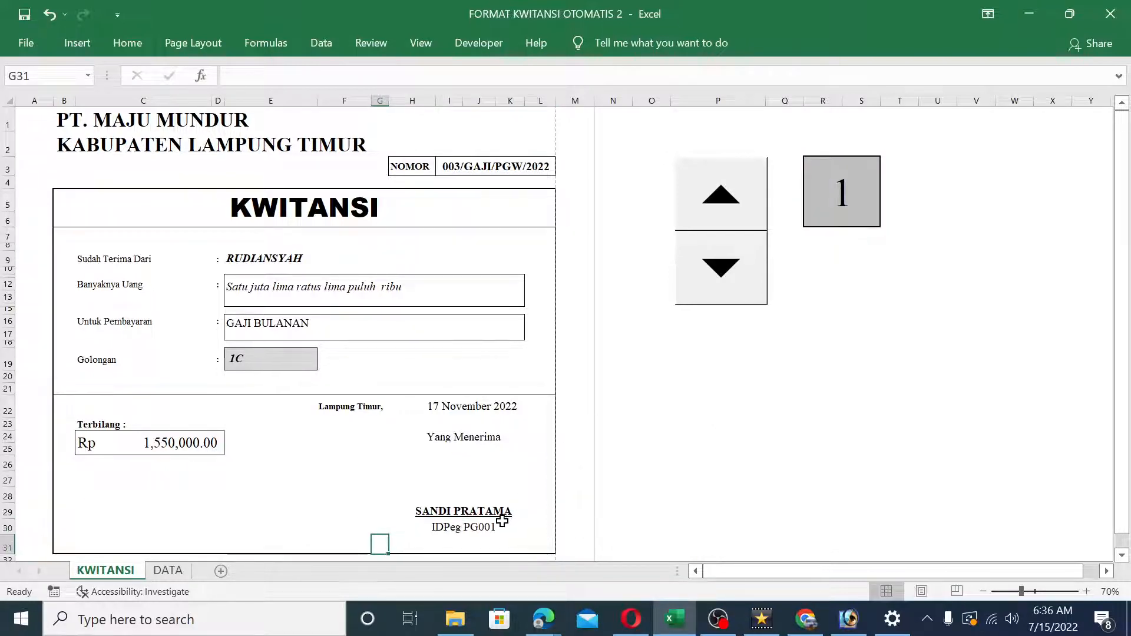
- Test the receipt with the record number stepped down to 0 and inspect the terbilang_angka formula in the Banyaknya Uang field, E12
click(503, 525)
click(757, 436)
click(736, 268)
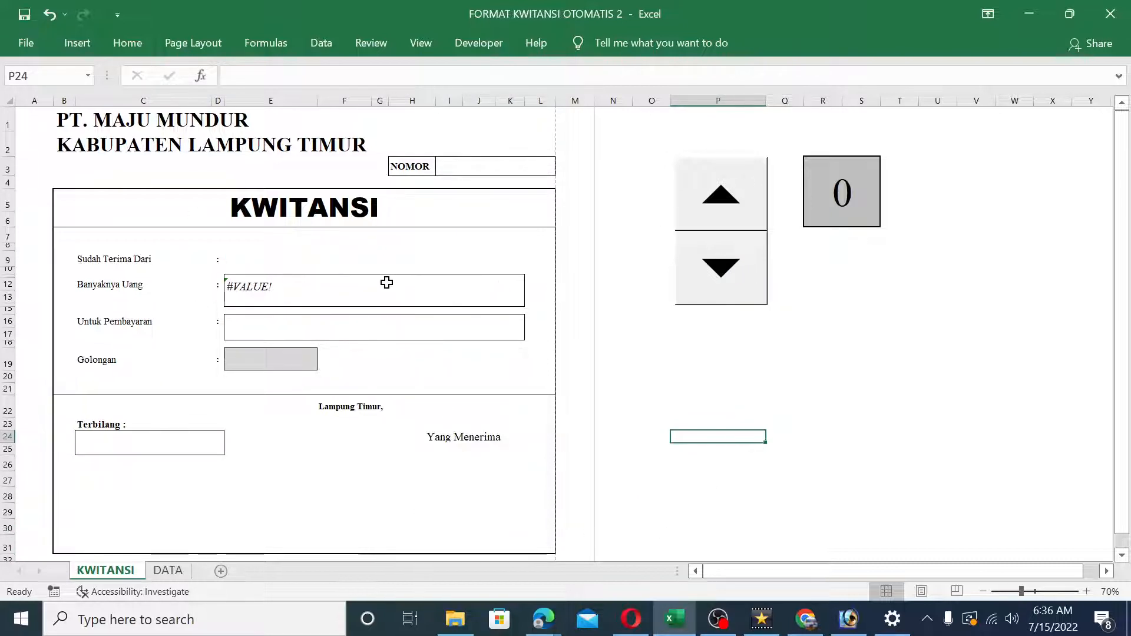
double_click(251, 289)
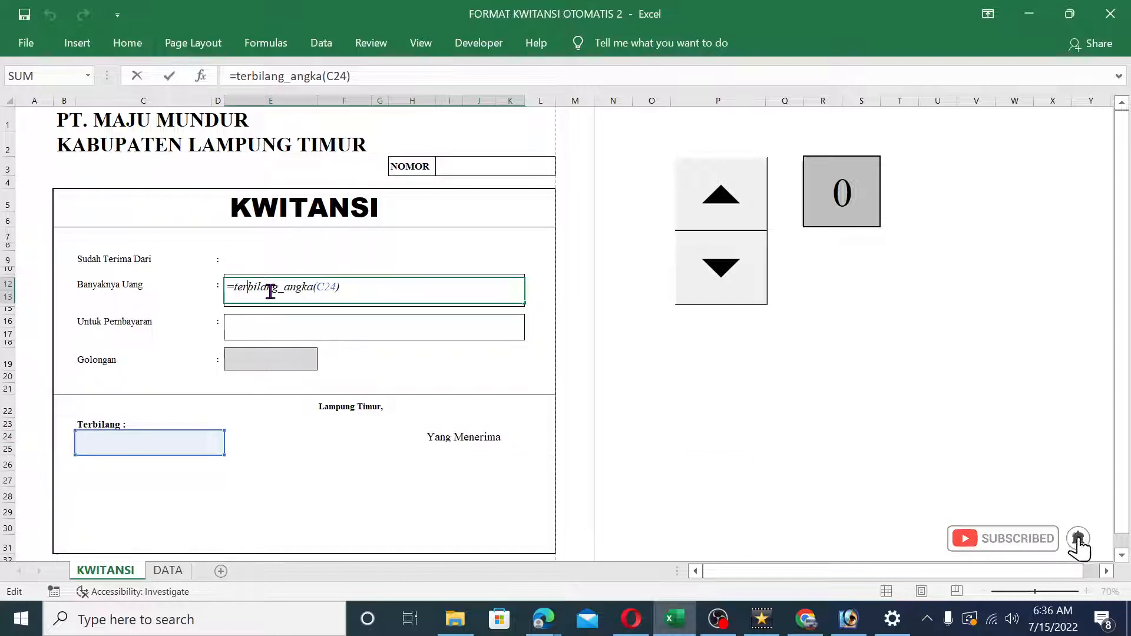
key(Return)
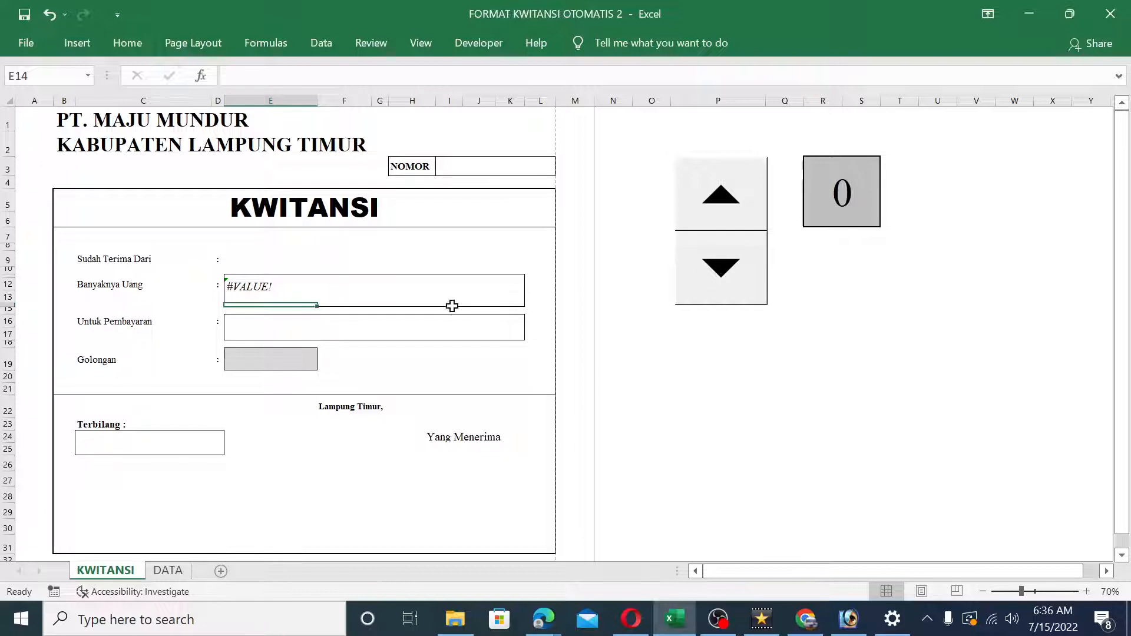
click(275, 289)
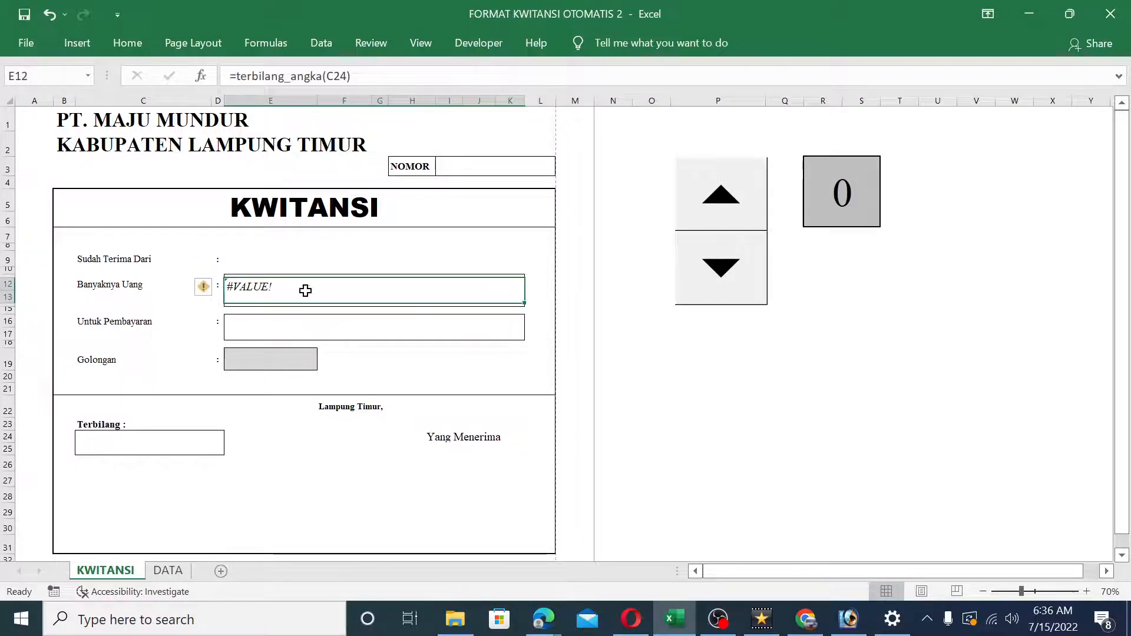
- Wrap the terbilang_angka(C24) formula in the Banyaknya Uang field, E12, in IFERROR with an empty string "" as the error value
double_click(235, 287)
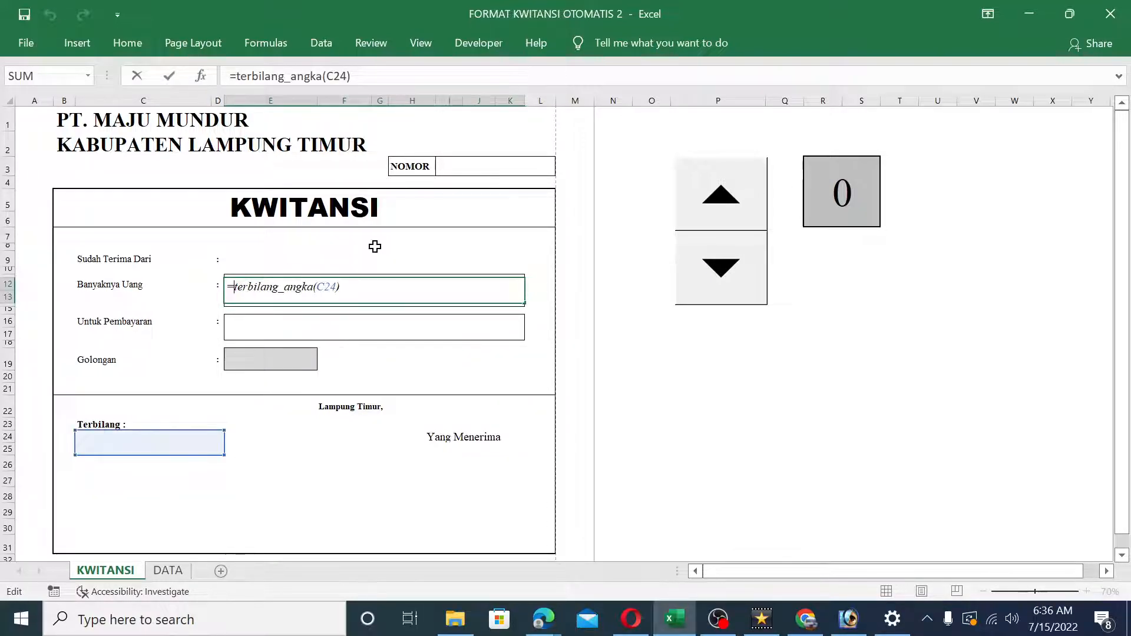
text(if)
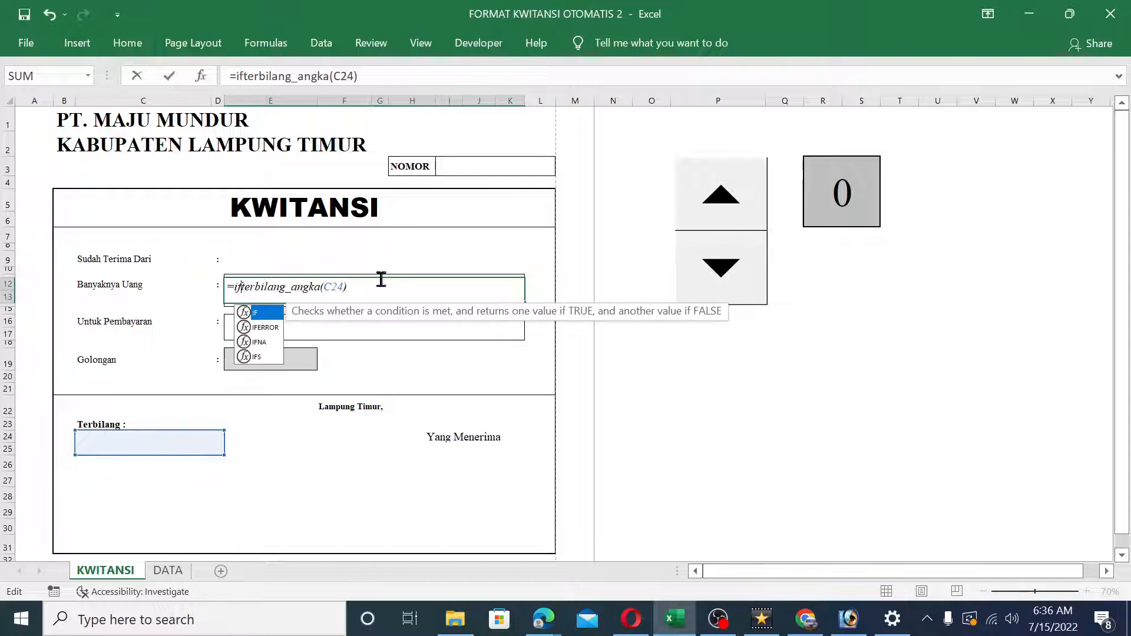
double_click(262, 328)
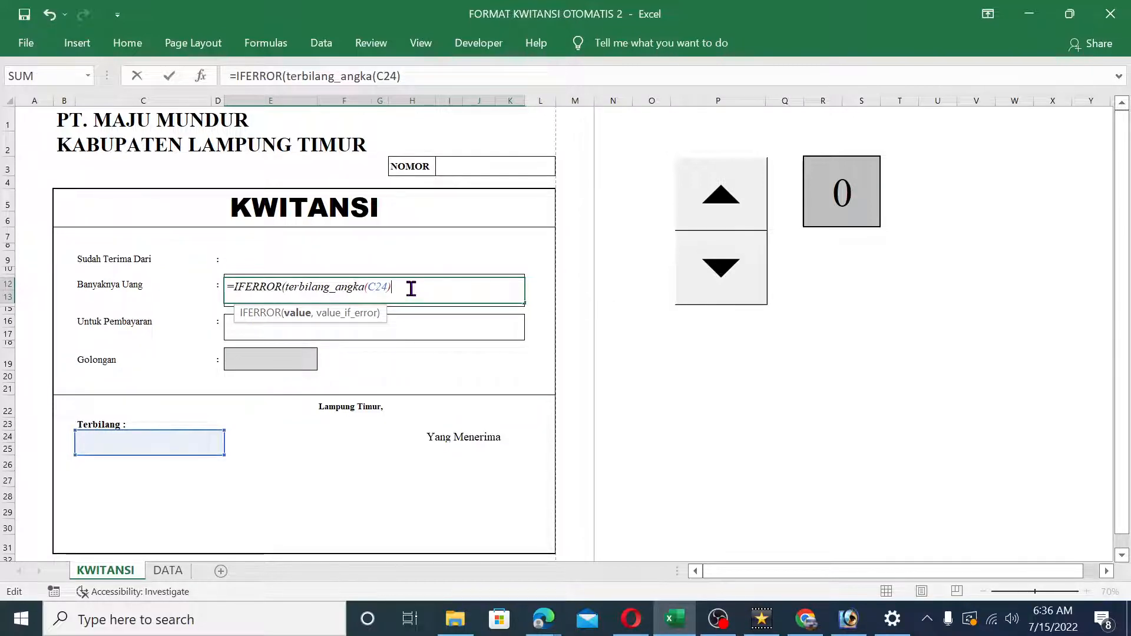
text(,")
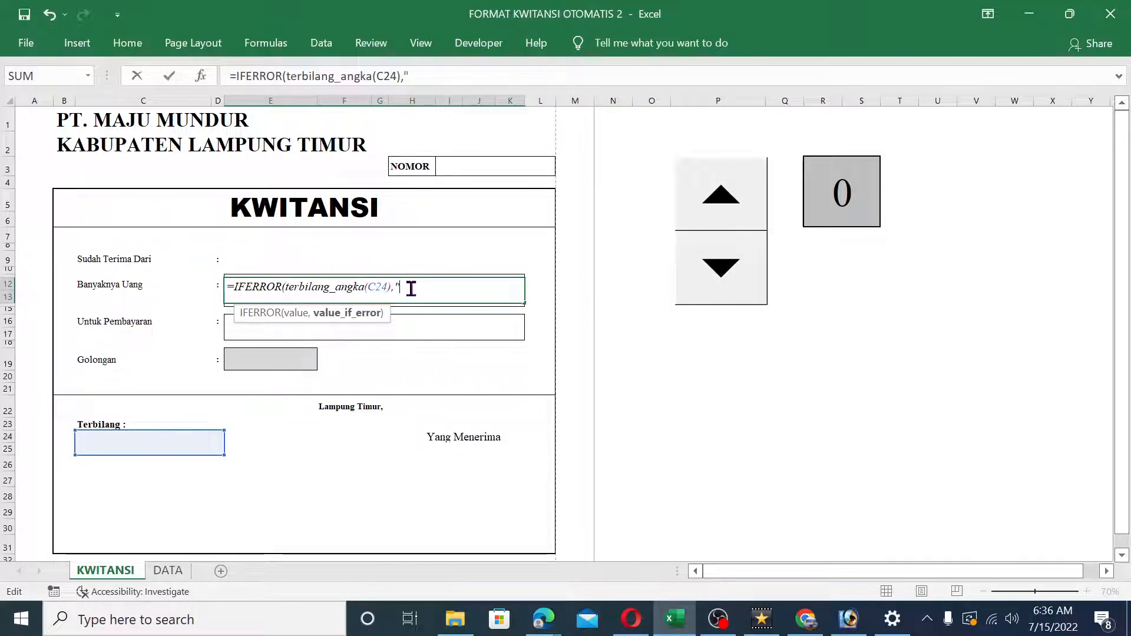
text("))
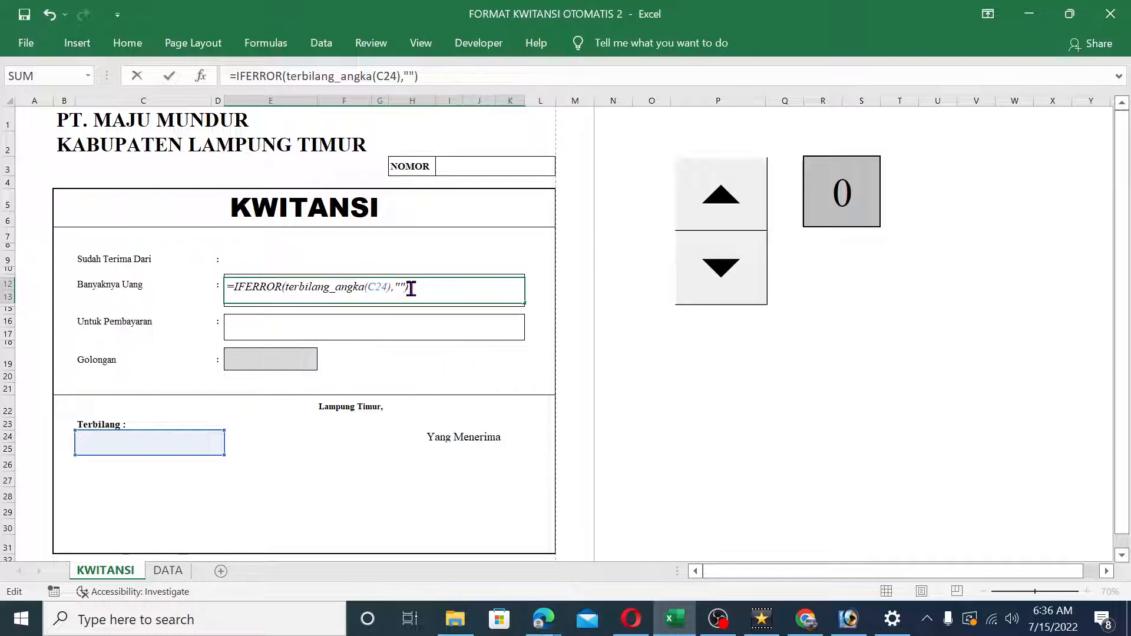
key(Return)
click(410, 288)
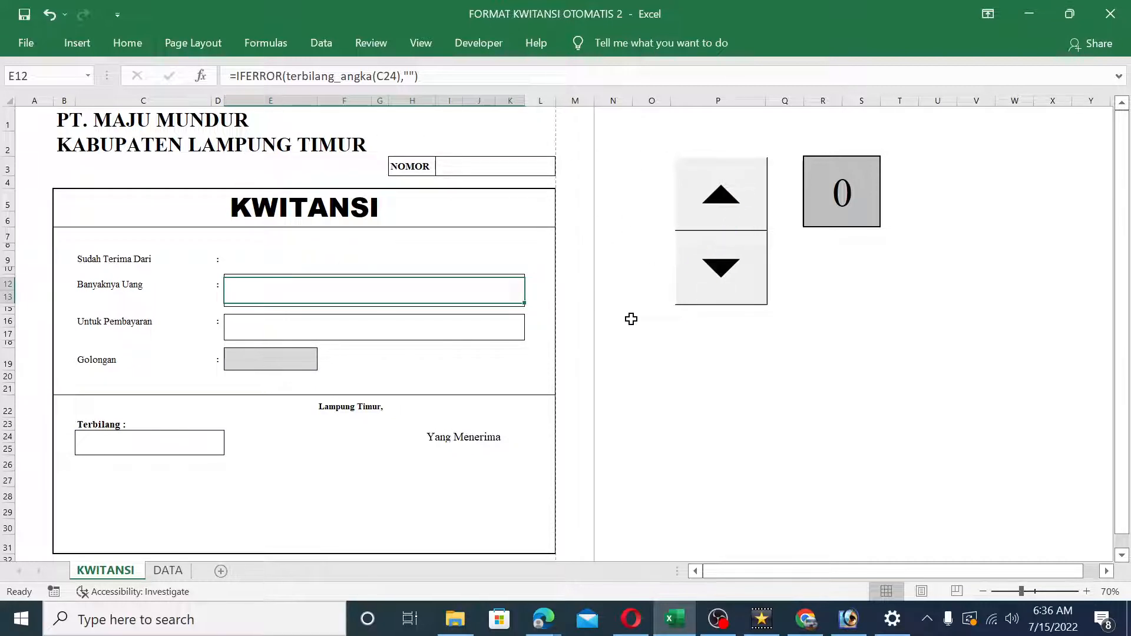
- Compare the receipt's record number cell with the first record in the NO column on the DATA sheet
click(818, 189)
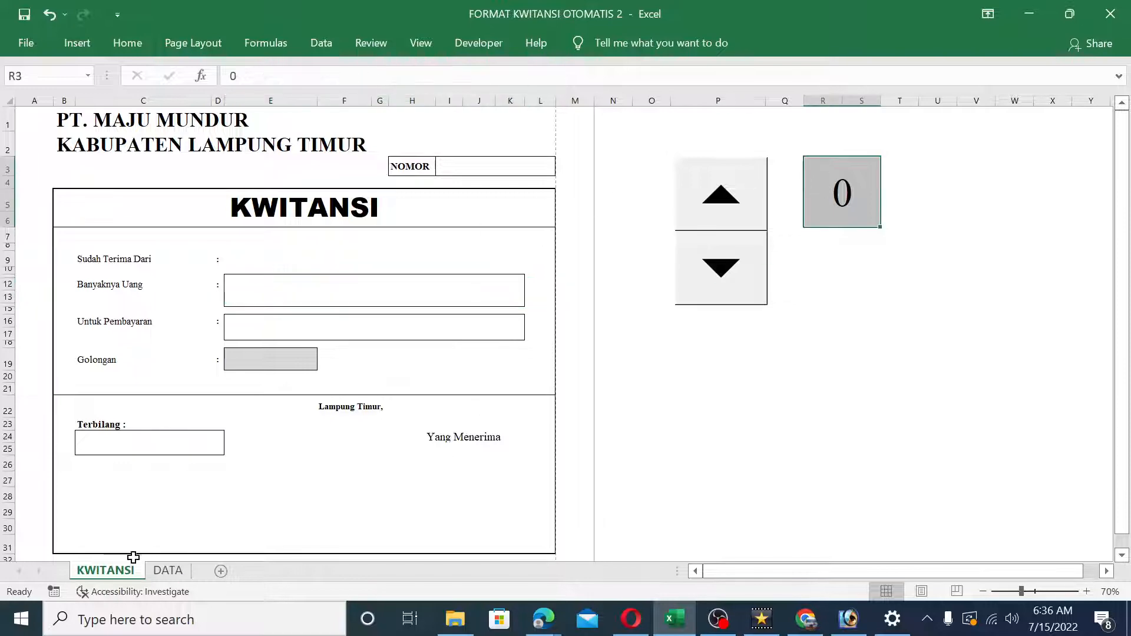
click(168, 570)
click(41, 183)
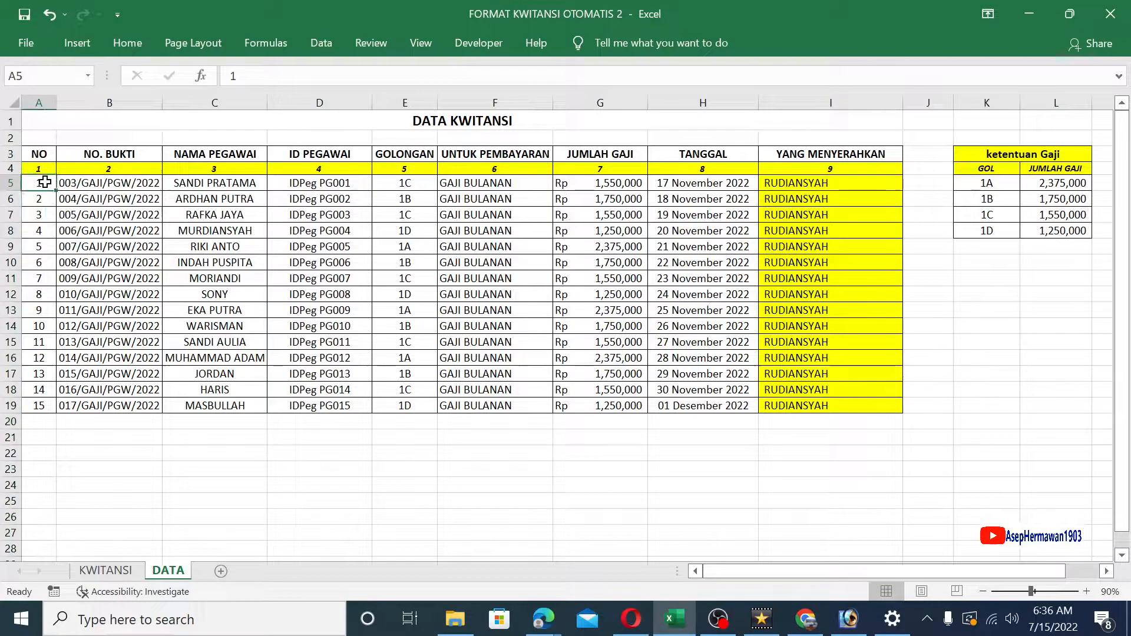
click(11, 184)
click(115, 571)
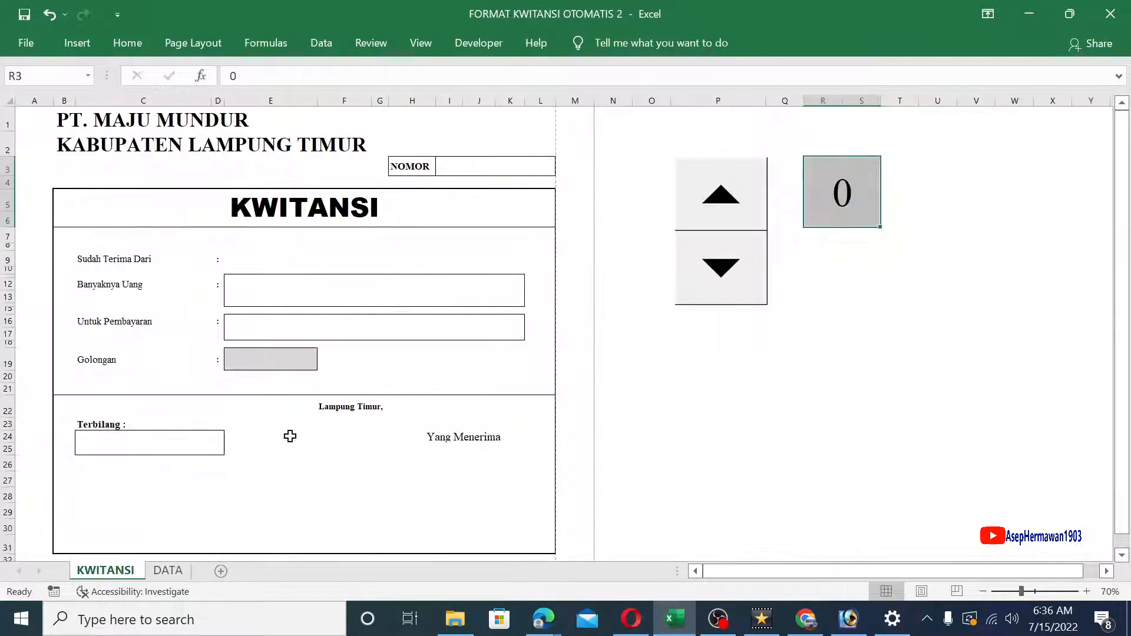
- Test the receipt by stepping the record number up to 4 and back down to 0
click(728, 199)
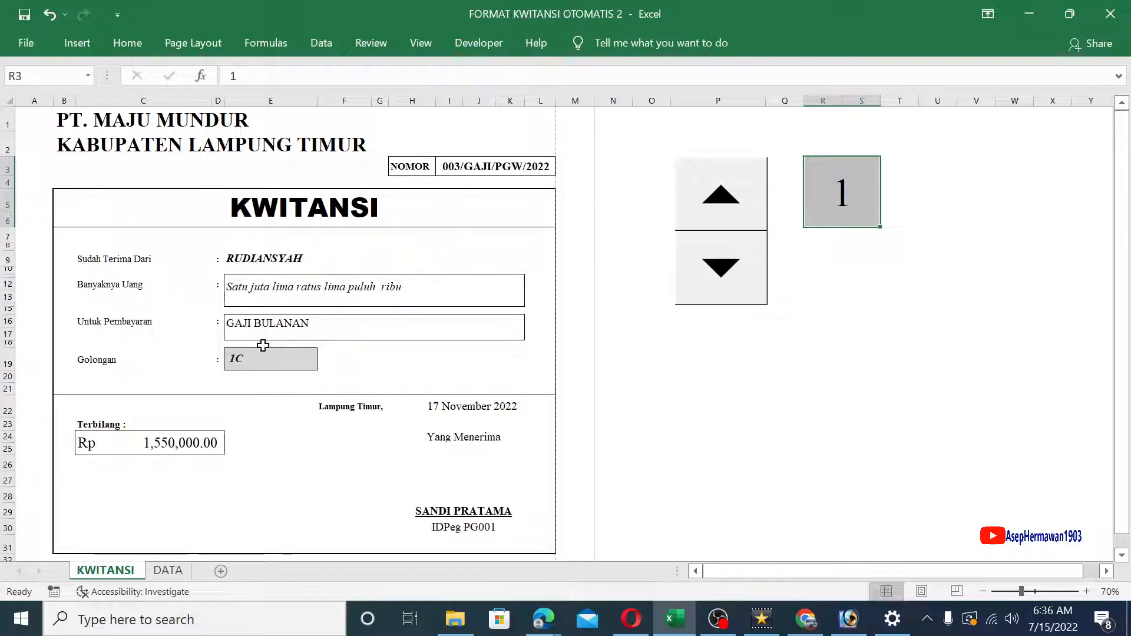
click(728, 188)
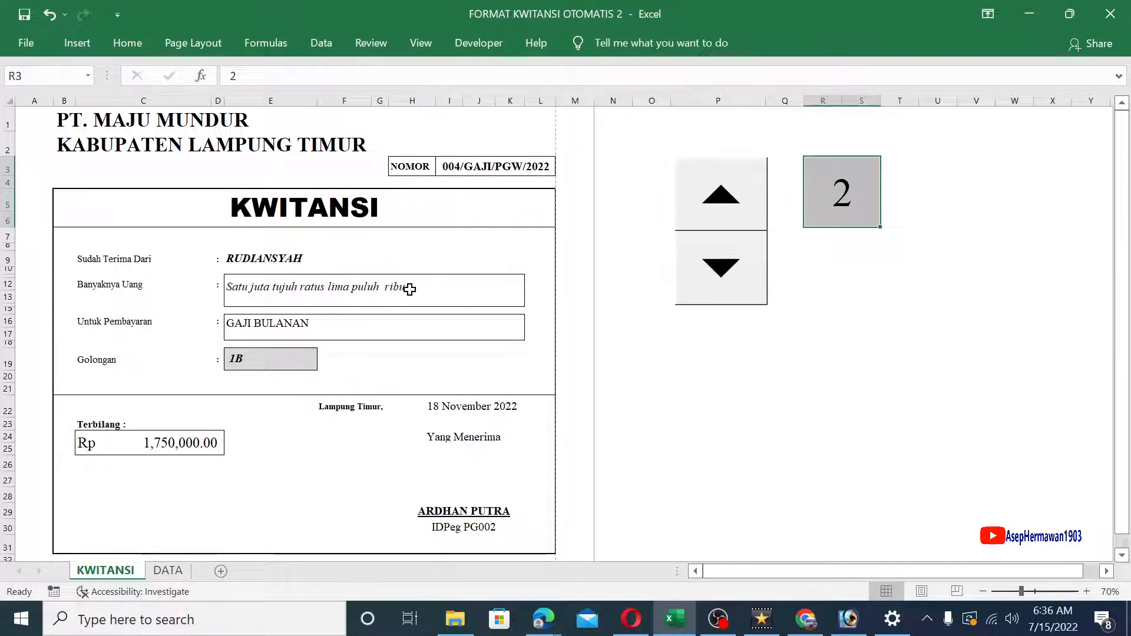
click(719, 202)
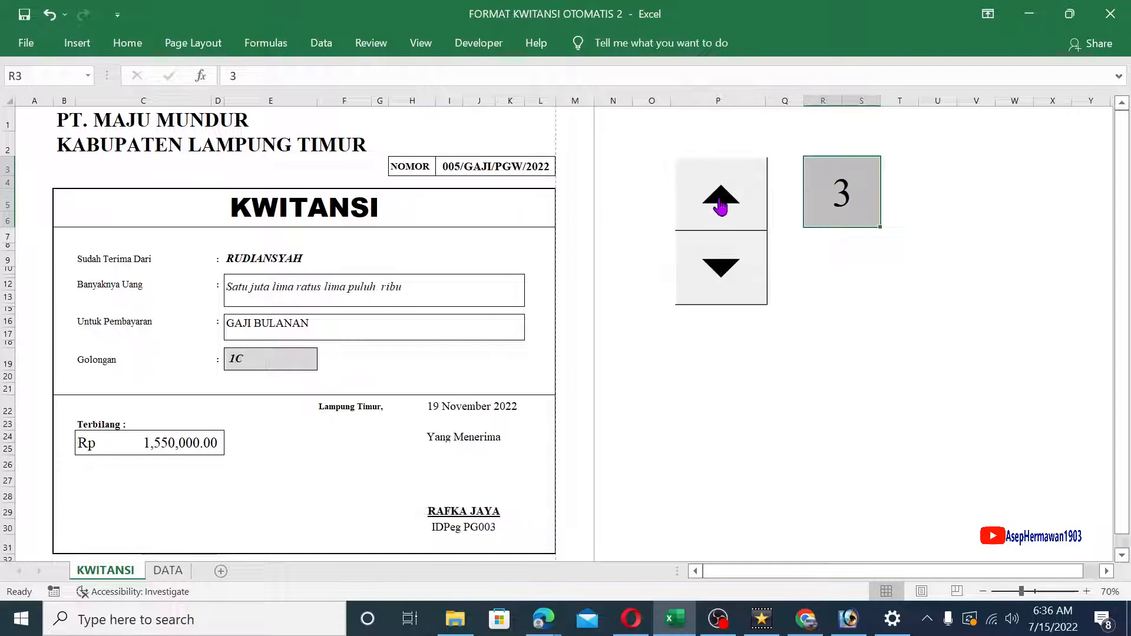
click(721, 206)
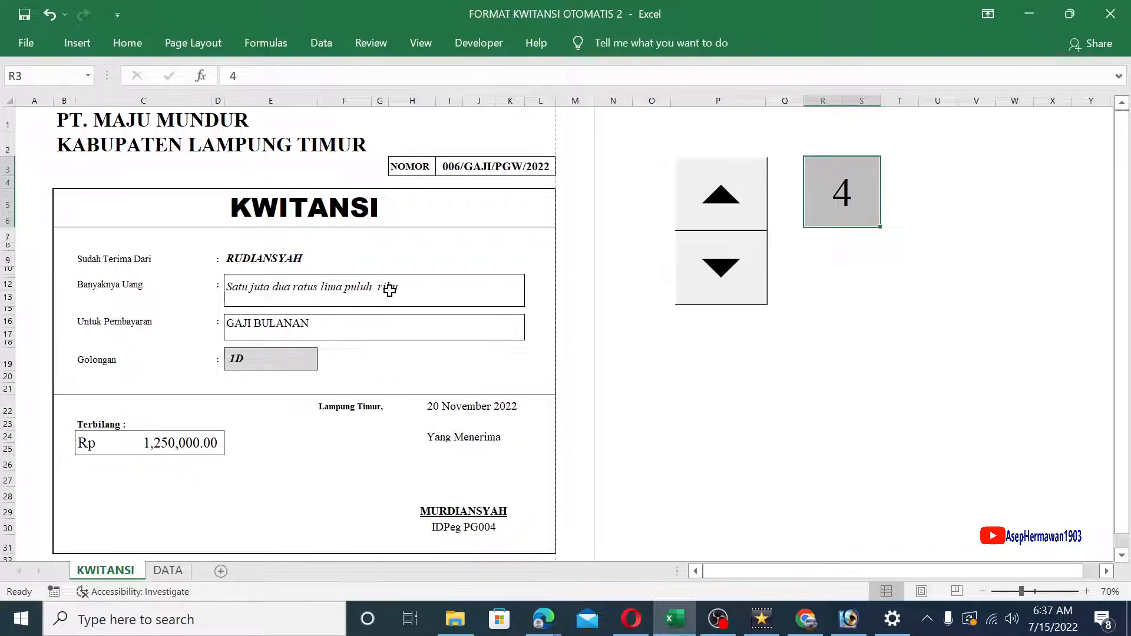
click(718, 273)
click(718, 273)
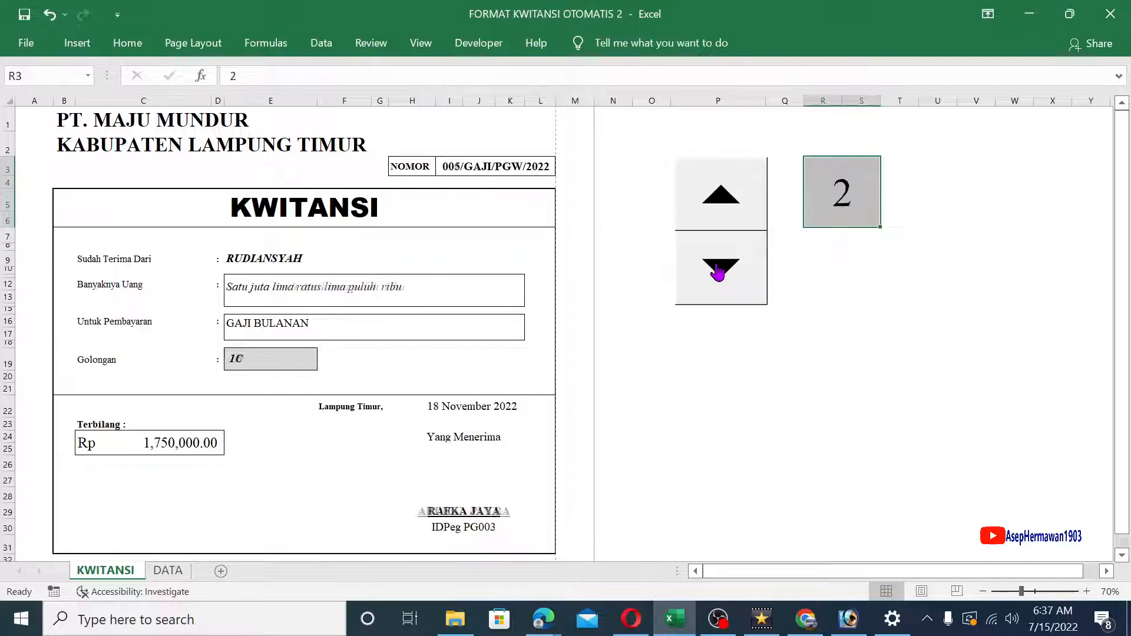
click(717, 273)
click(718, 272)
- Append &" Rupiah") after terbilang_angka(C24) in the E12 formula and try to commit it
double_click(366, 297)
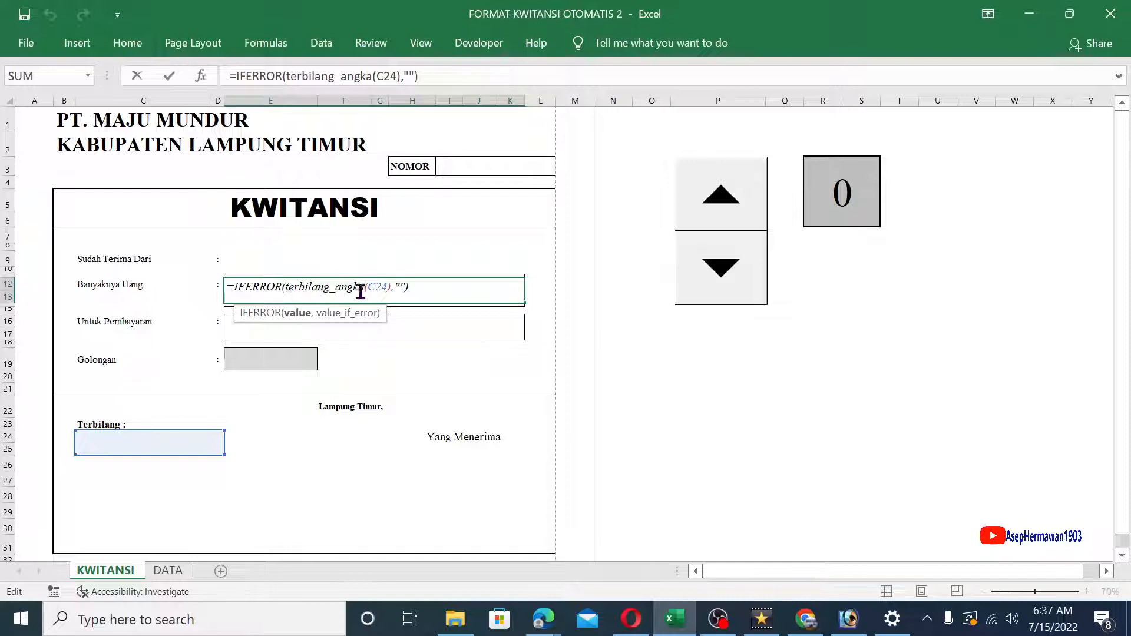
click(400, 287)
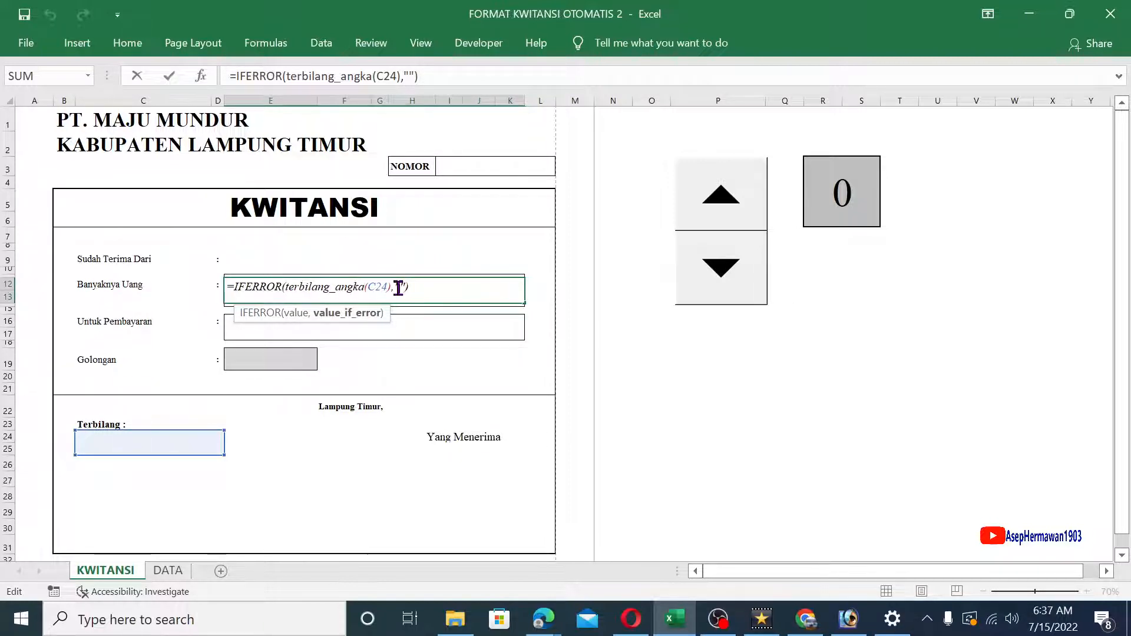
key(Left)
key(Left)
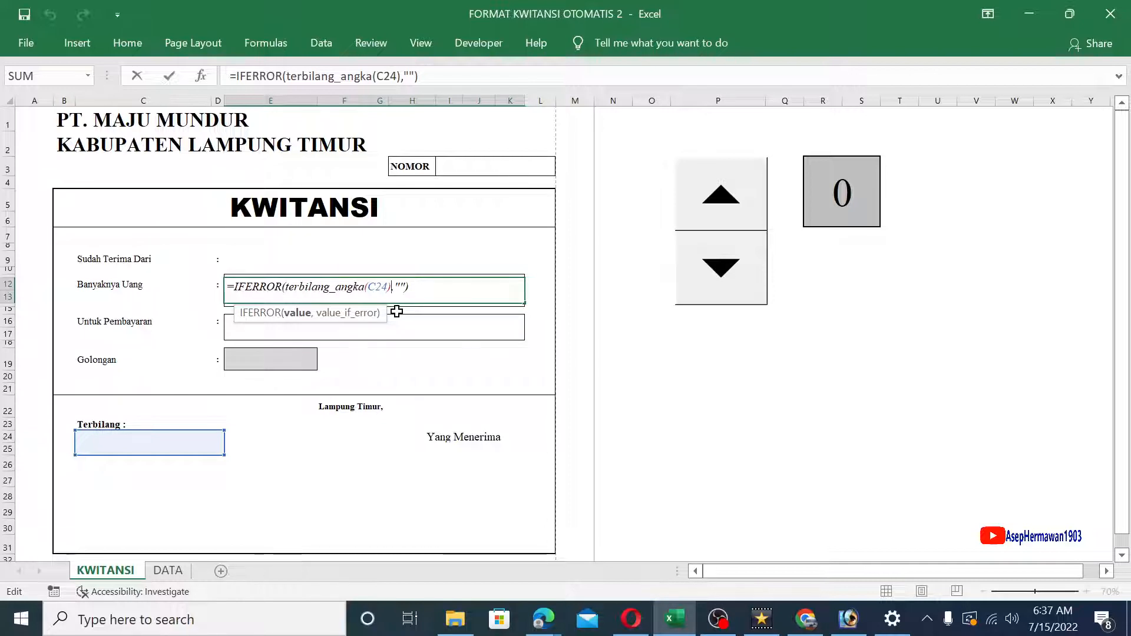
text(&)
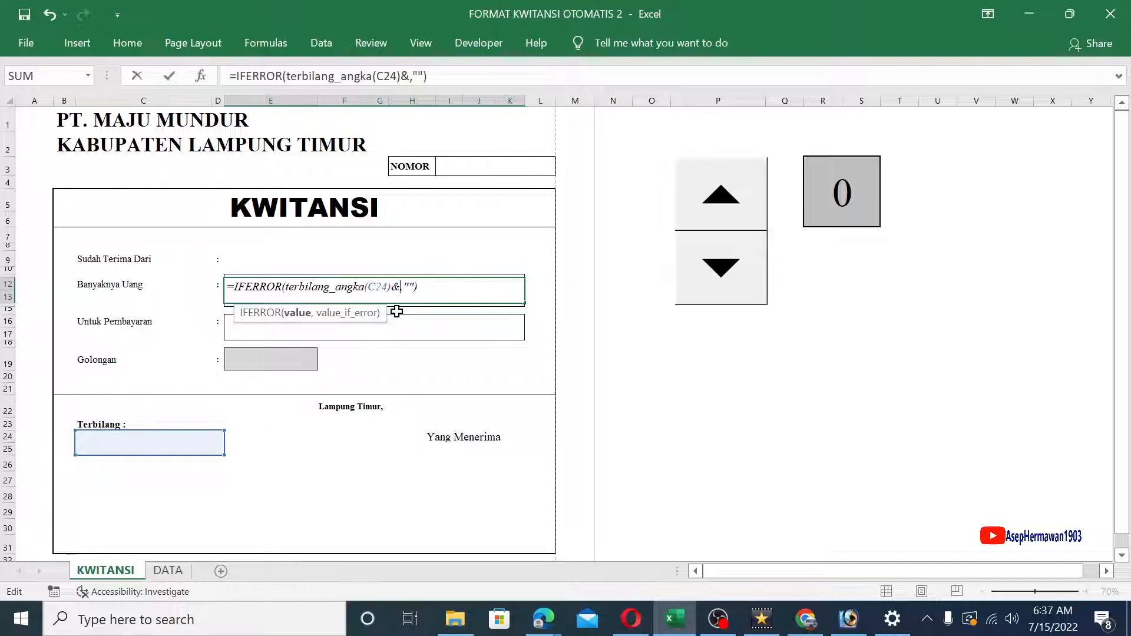
text(")
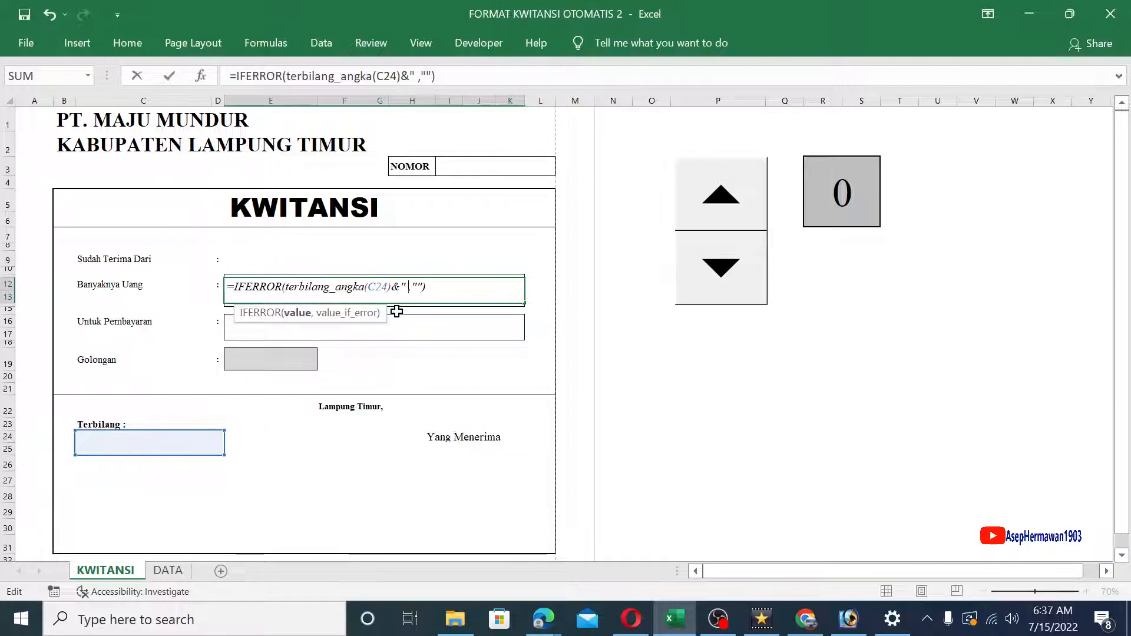
text( Rupiah)
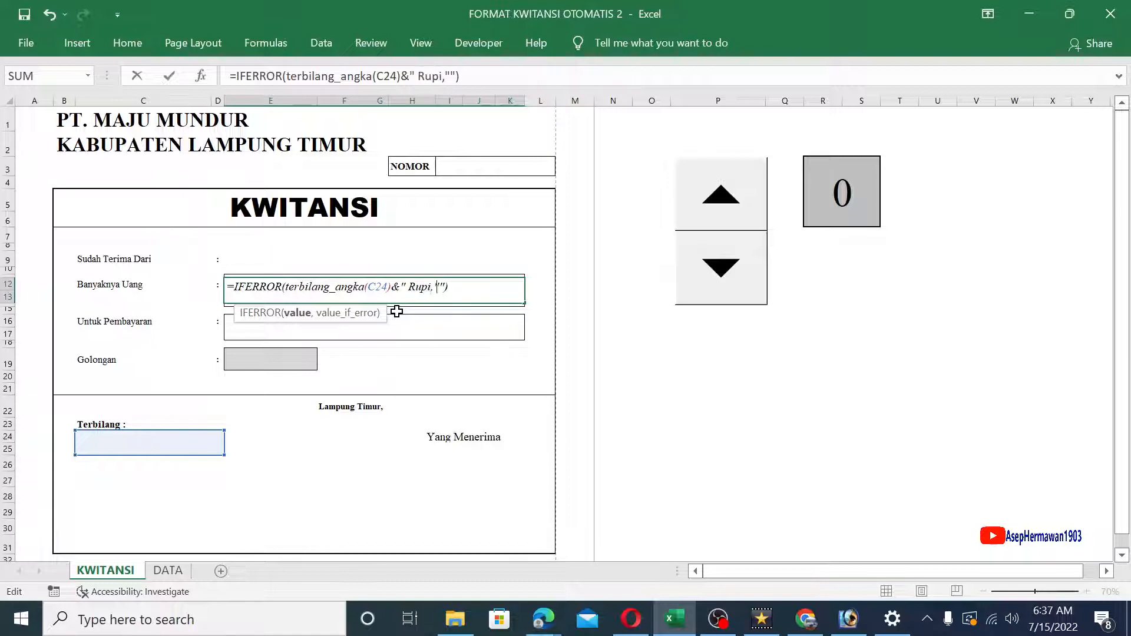
text(")
text())
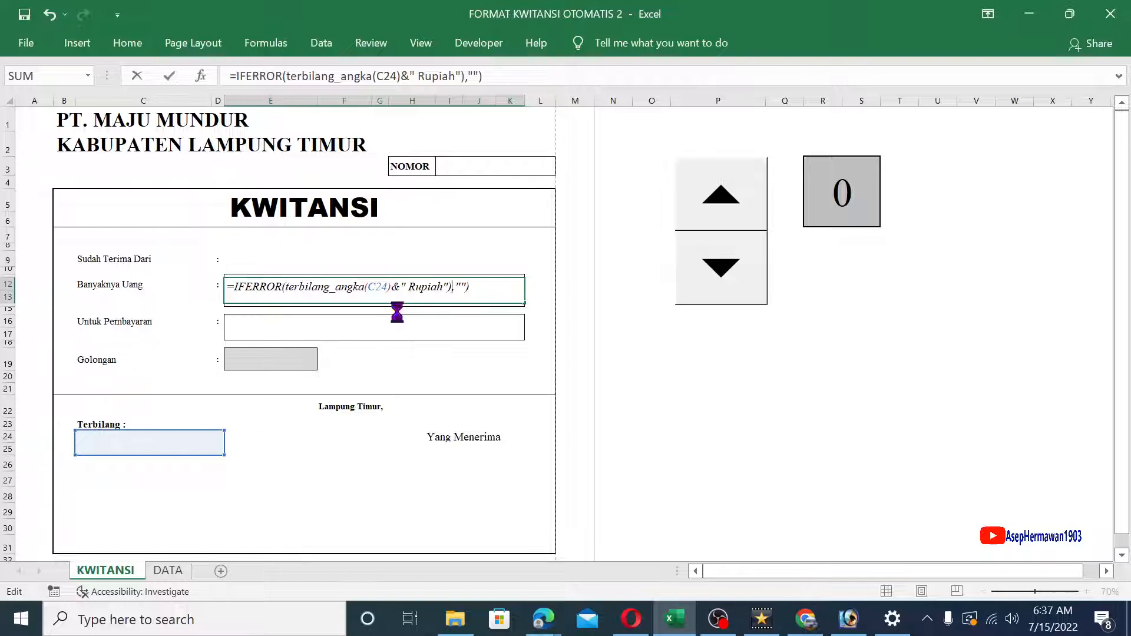
key(Return)
click(577, 361)
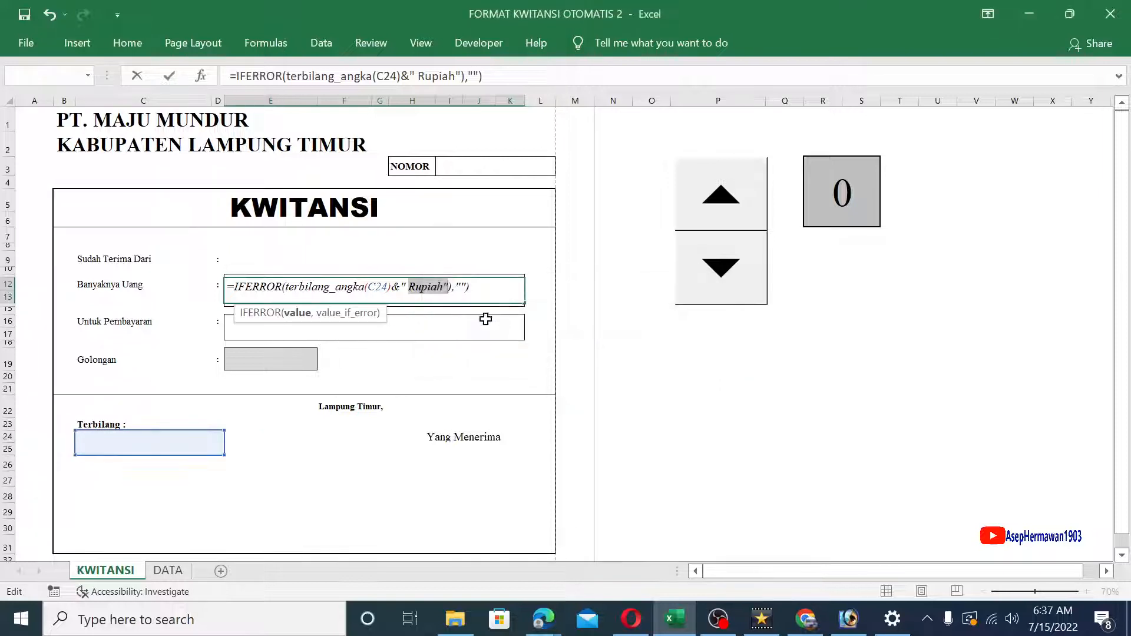
- Remove the extra closing parenthesis after " Rupiah" so E12 contains =IFERROR(terbilang_angka(C24)&" Rupiah","")
click(450, 287)
key(BackSpace)
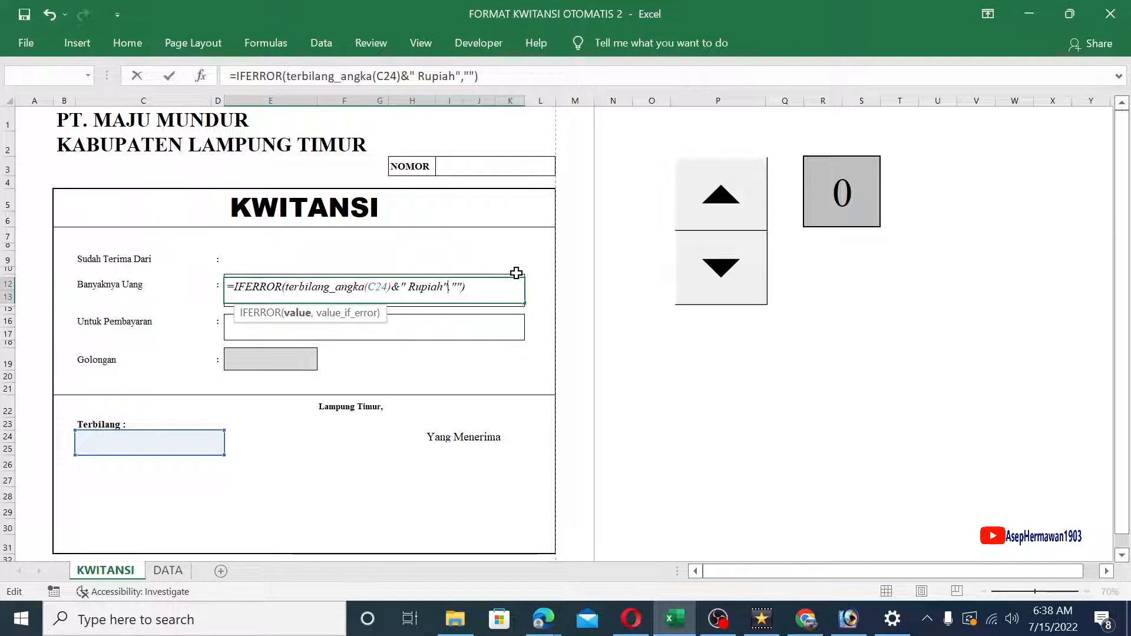
key(Return)
click(441, 295)
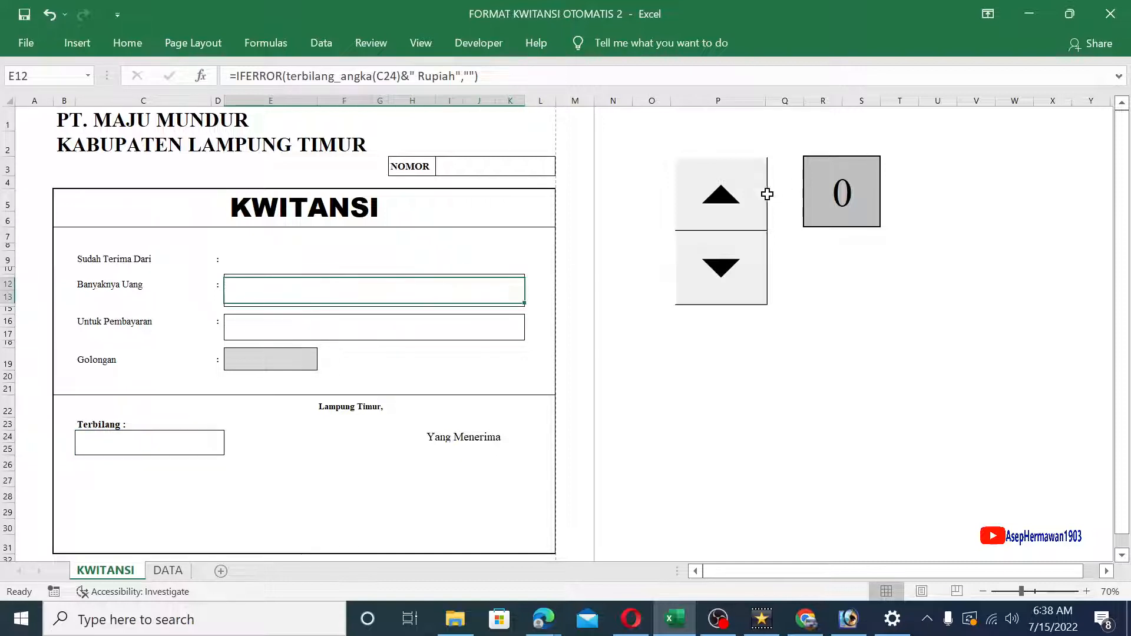
- Display record 1 on the receipt and review the Banyaknya Uang text and its formula in E12
click(733, 204)
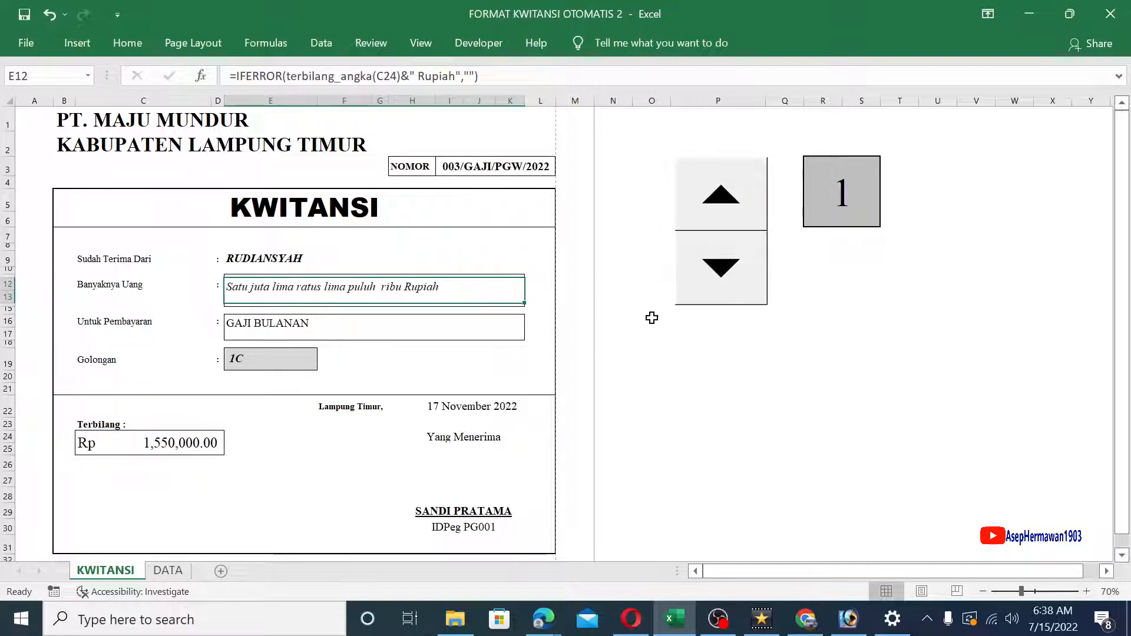
double_click(460, 286)
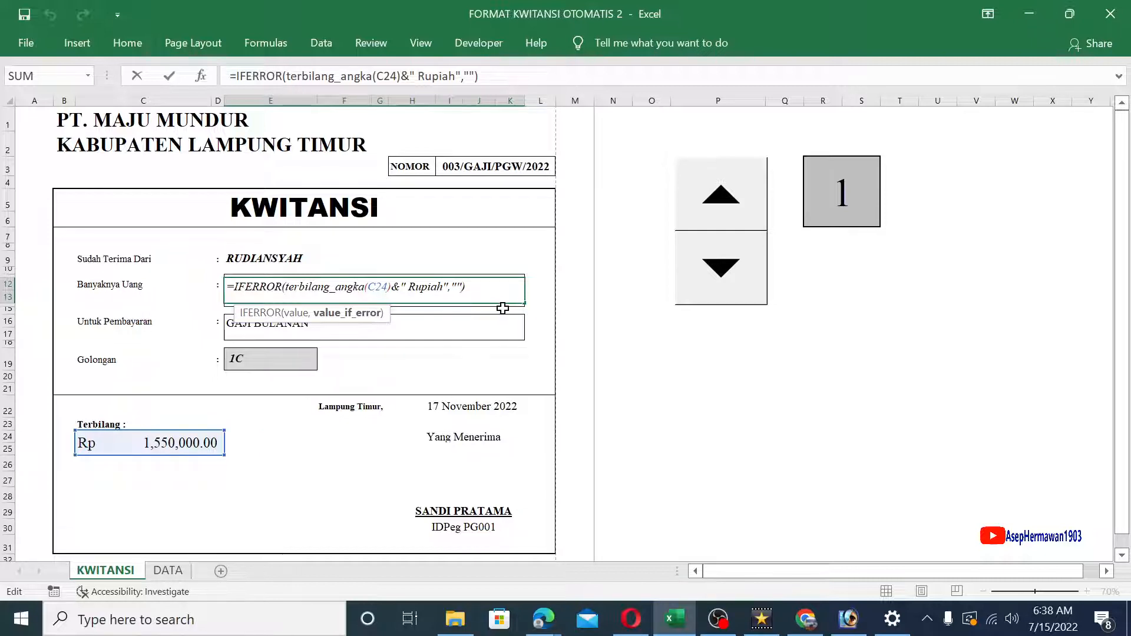
key(Return)
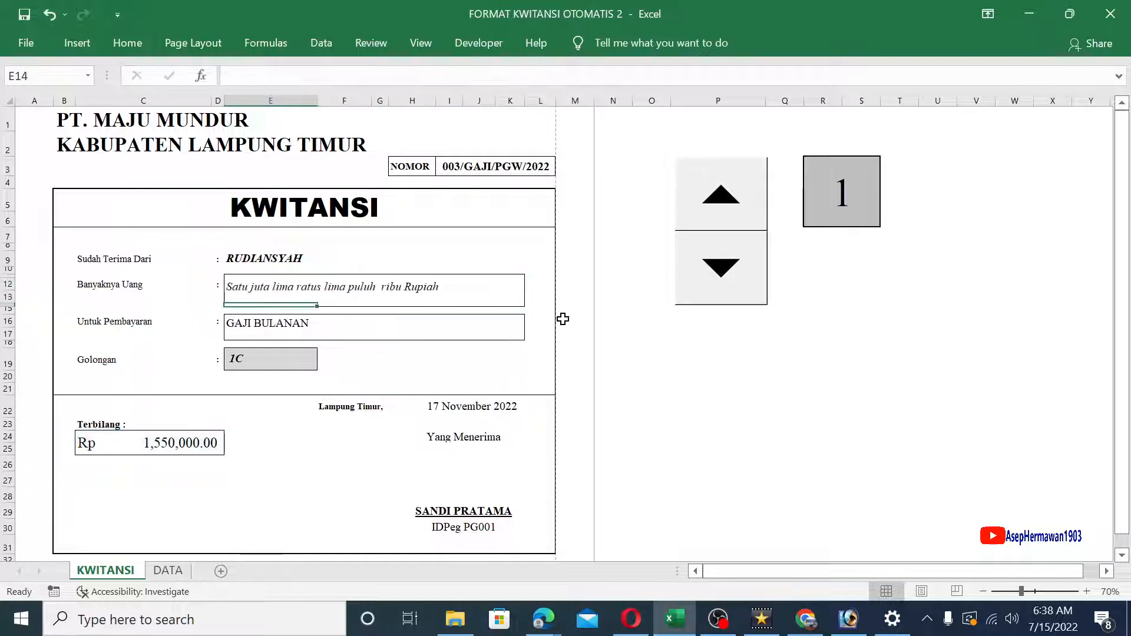
click(497, 284)
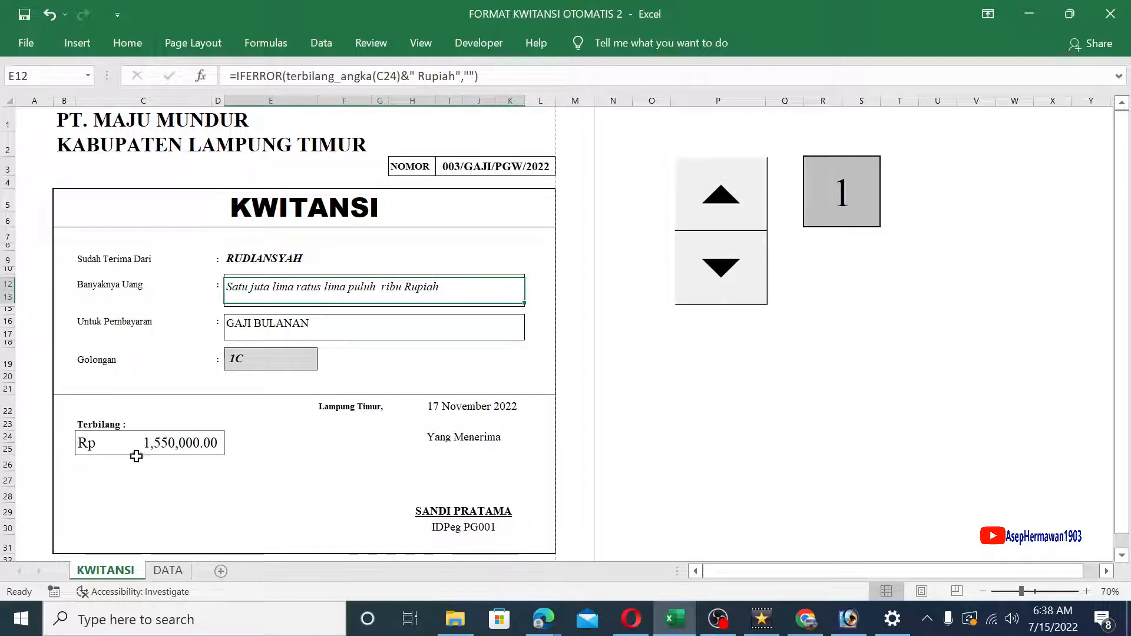
- Step the record number up to 12 and check the amount in words and the other receipt fields for each record
click(722, 199)
click(742, 247)
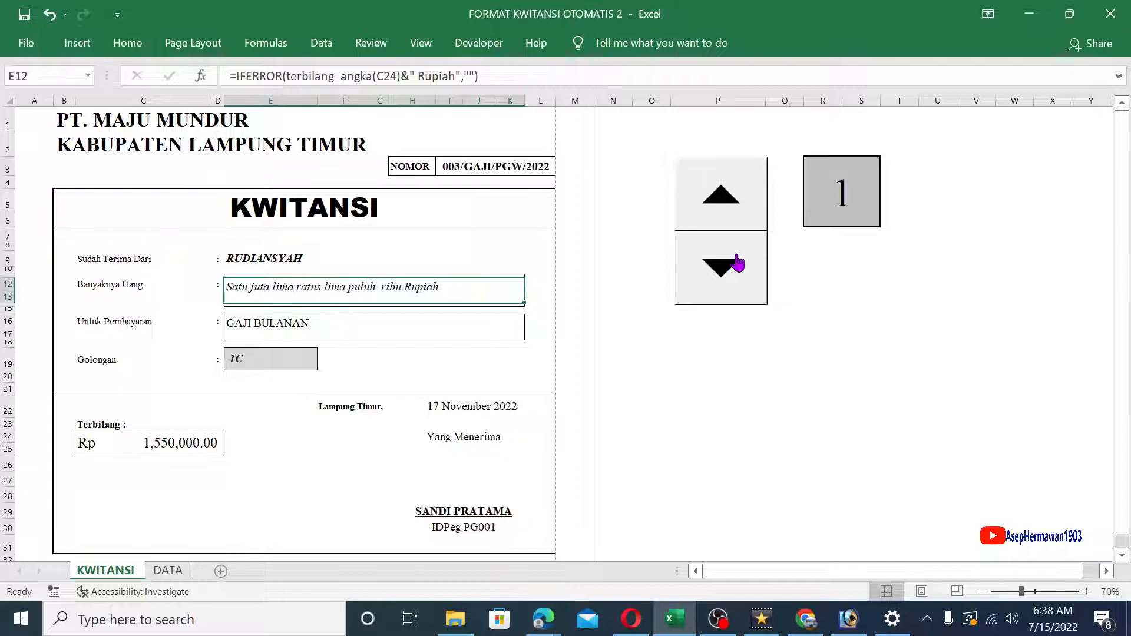
click(723, 198)
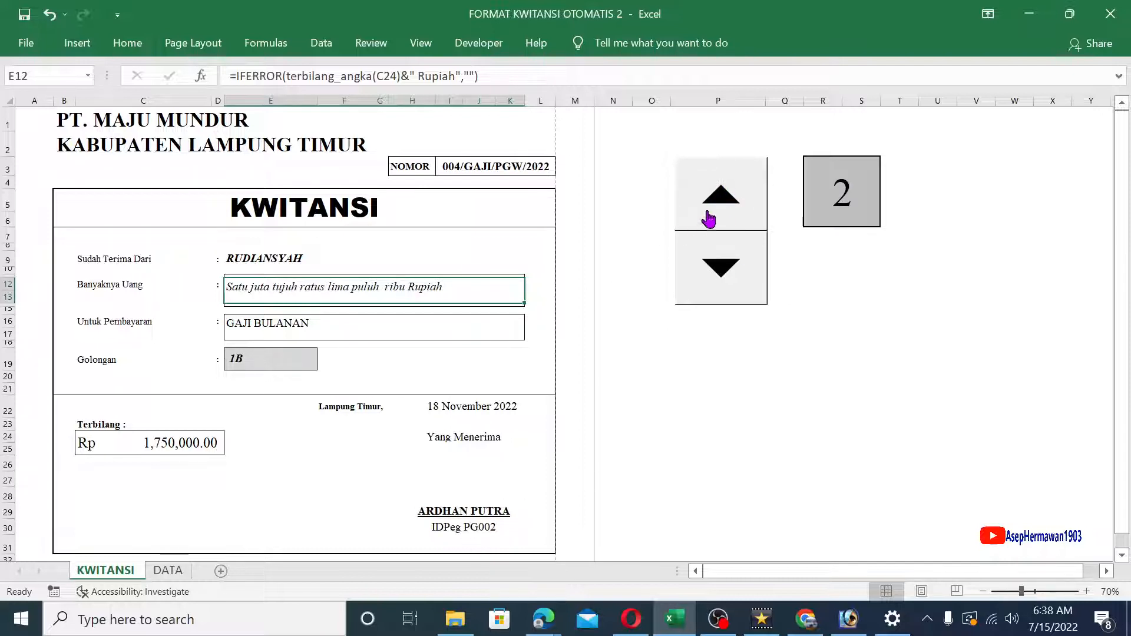
click(711, 213)
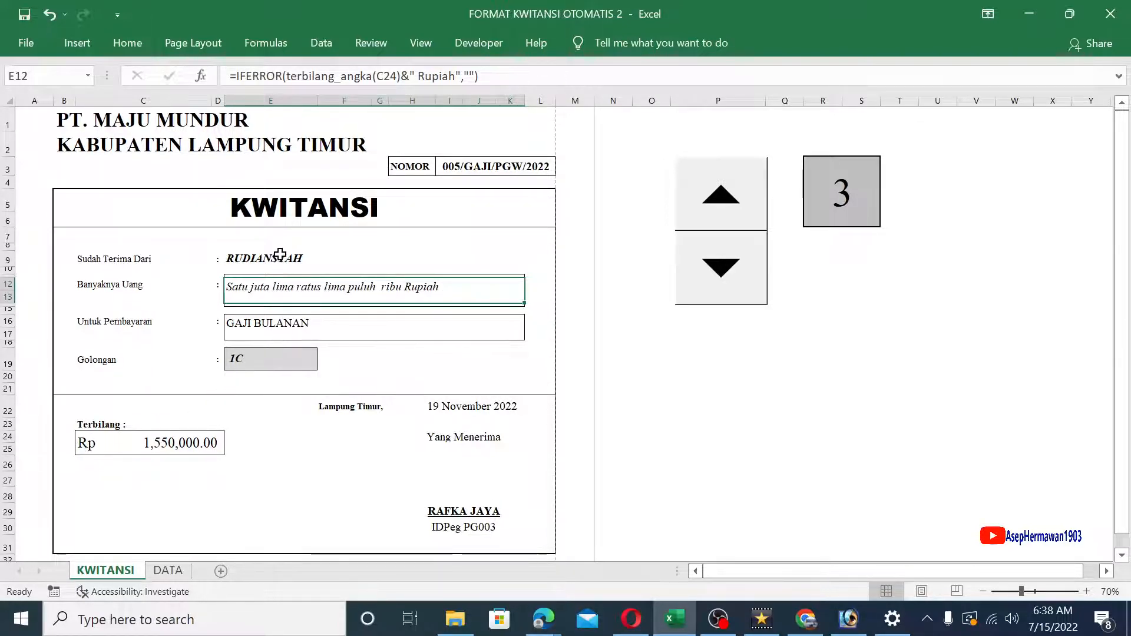
click(725, 200)
click(724, 200)
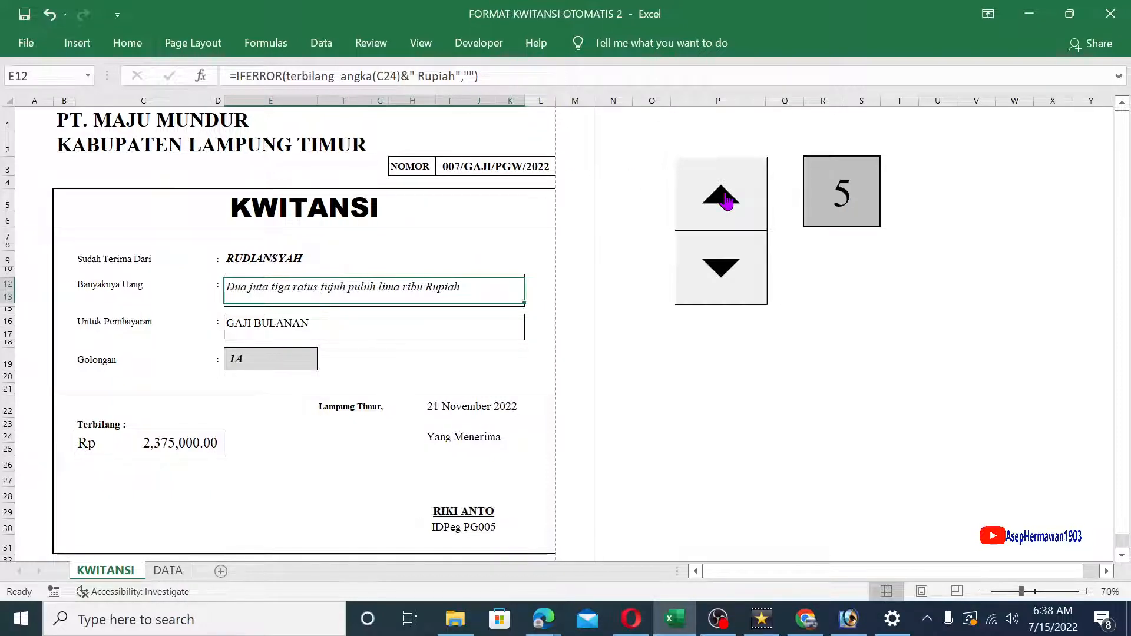
click(725, 201)
click(725, 201)
click(725, 201)
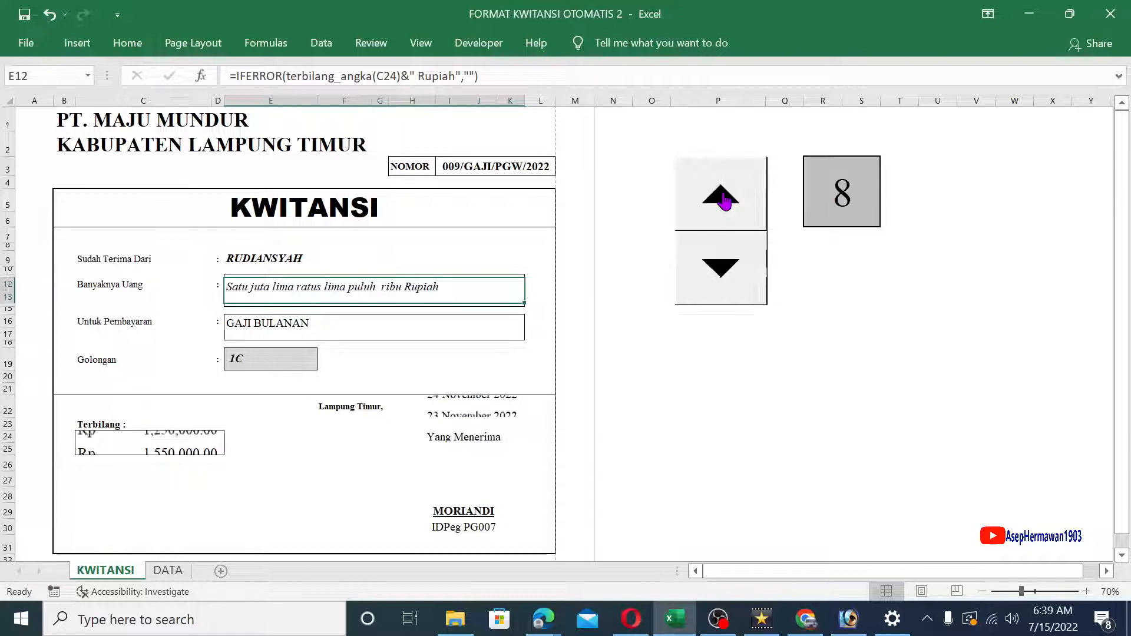
click(725, 200)
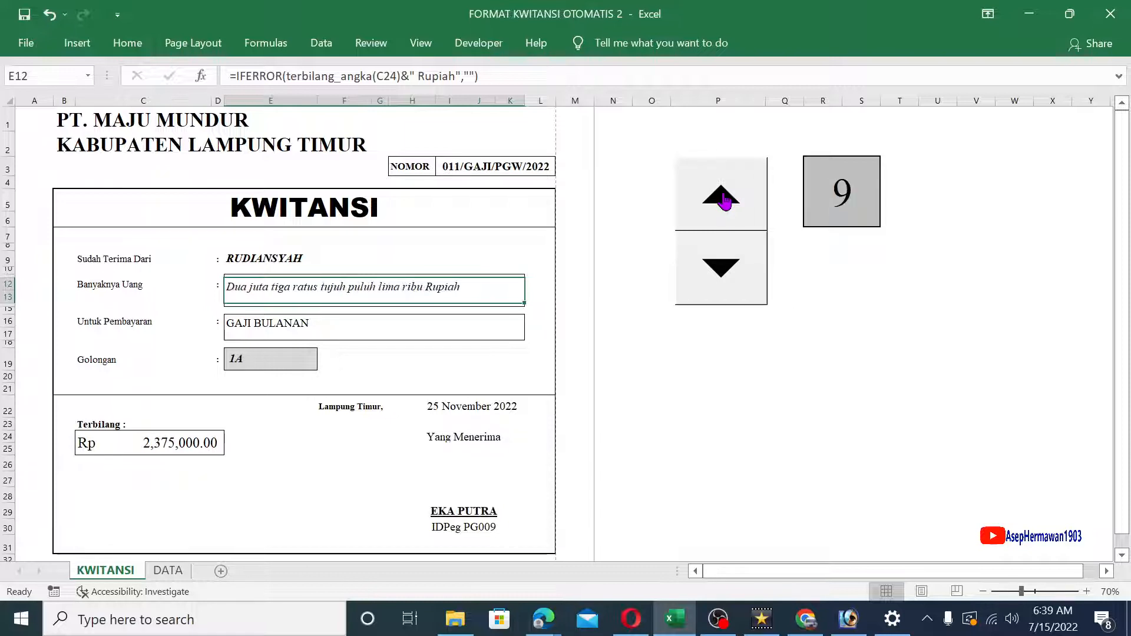
click(724, 201)
click(725, 200)
click(725, 201)
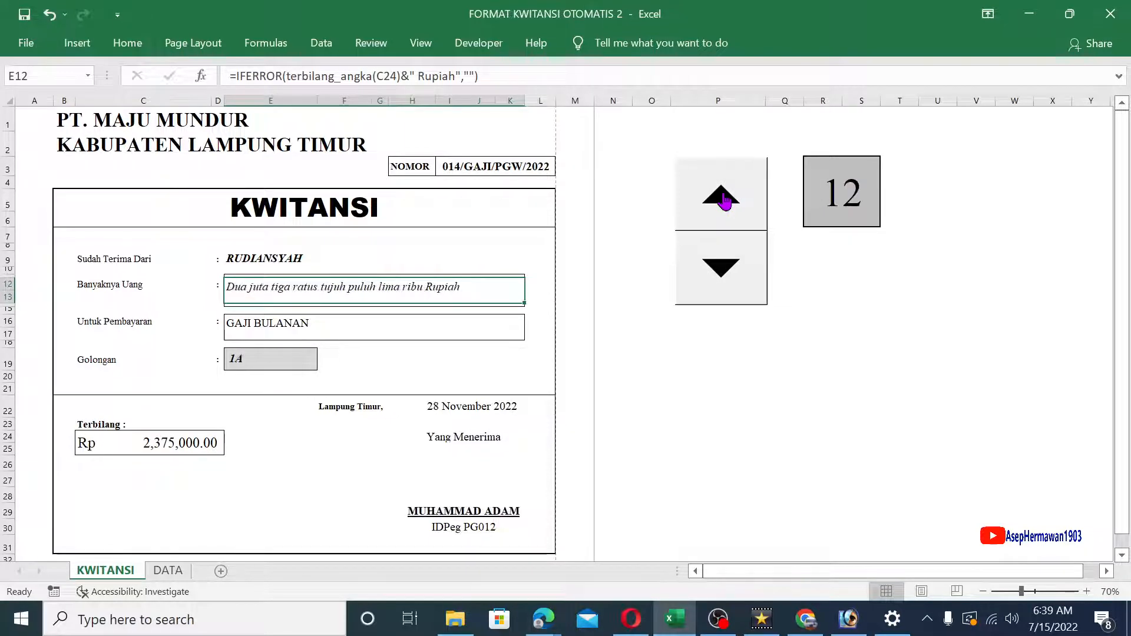
- Step the record number up beyond 16 and check how the receipt fields fill for the last records
click(725, 201)
click(725, 200)
click(725, 201)
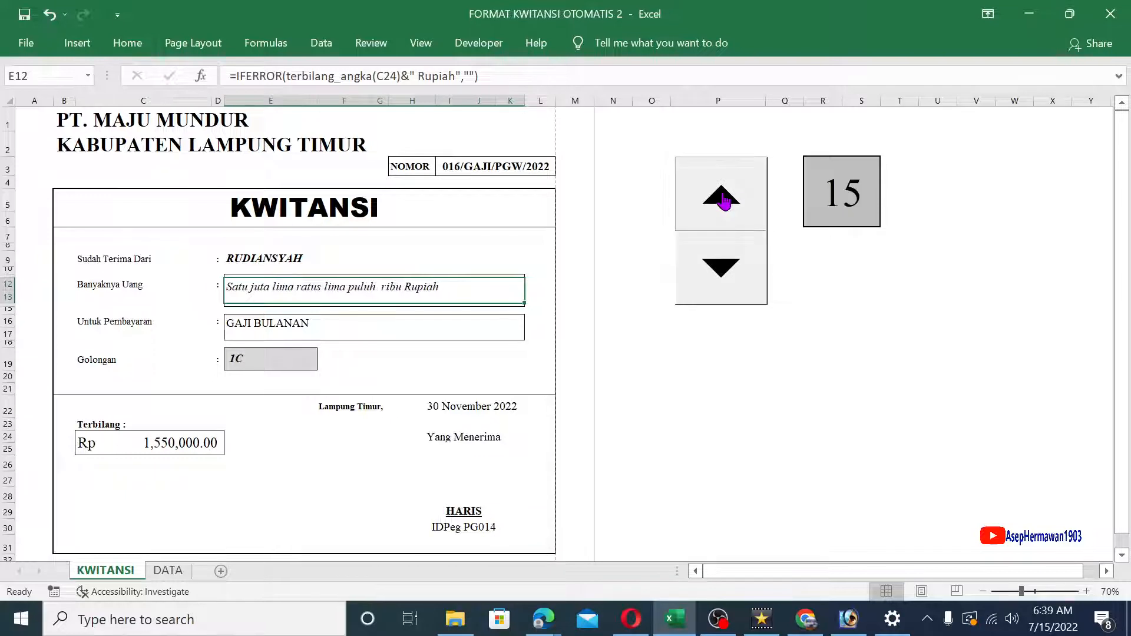
click(724, 200)
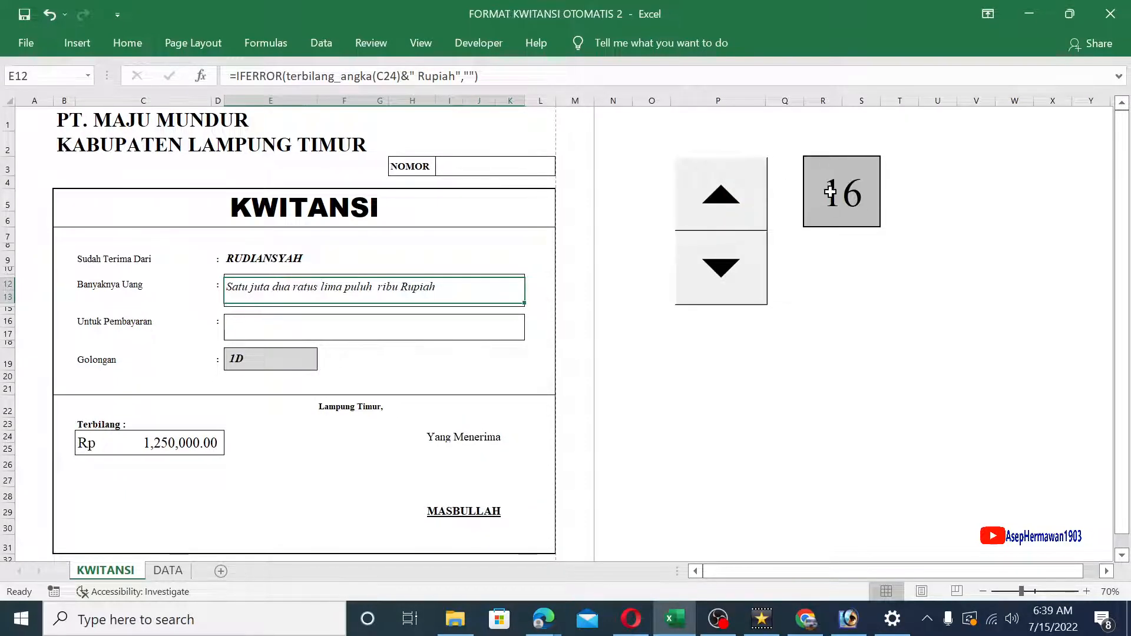
click(728, 207)
click(729, 207)
- Step the record number back down to 9, checking the receipt for each record, and select an empty cell outside the receipt
click(724, 272)
click(724, 272)
click(725, 272)
click(724, 272)
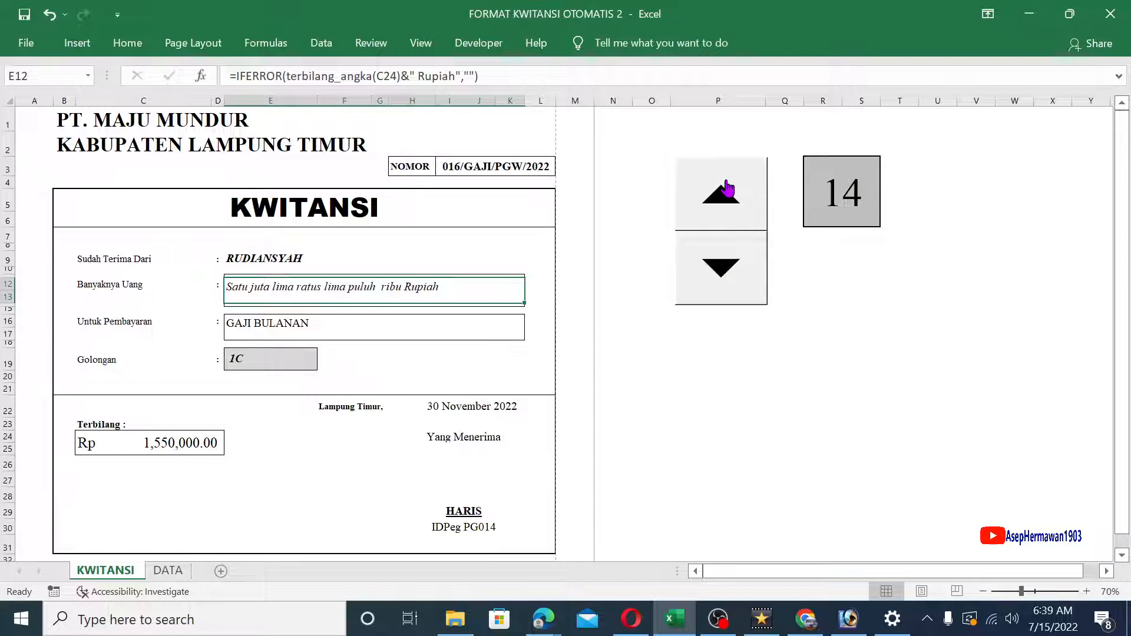
click(731, 281)
click(730, 280)
click(731, 281)
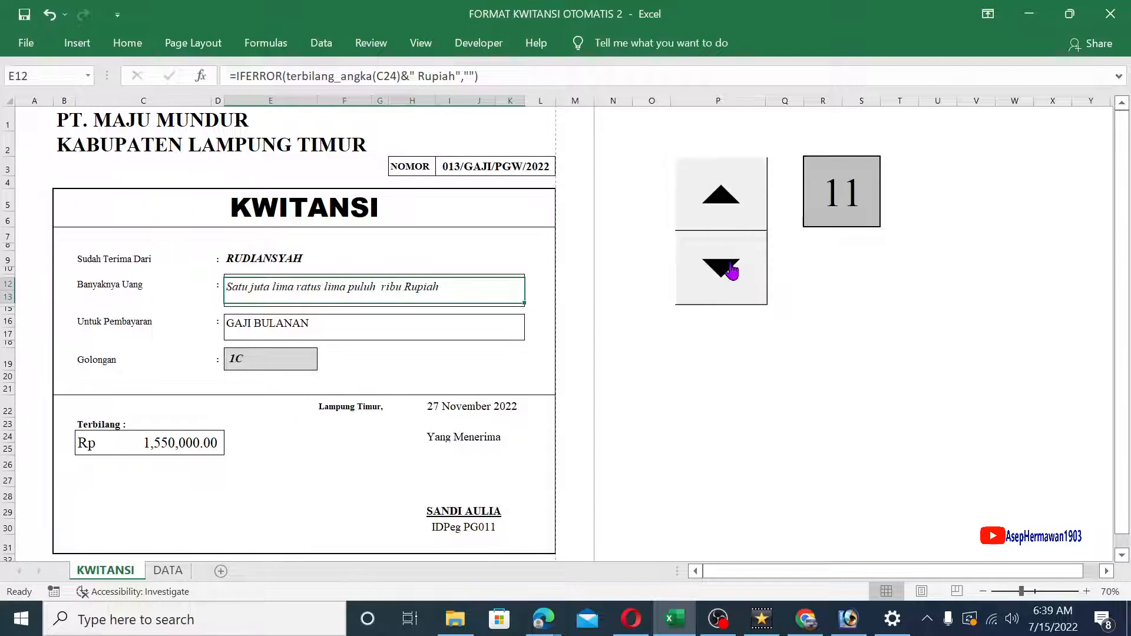
click(730, 282)
click(730, 282)
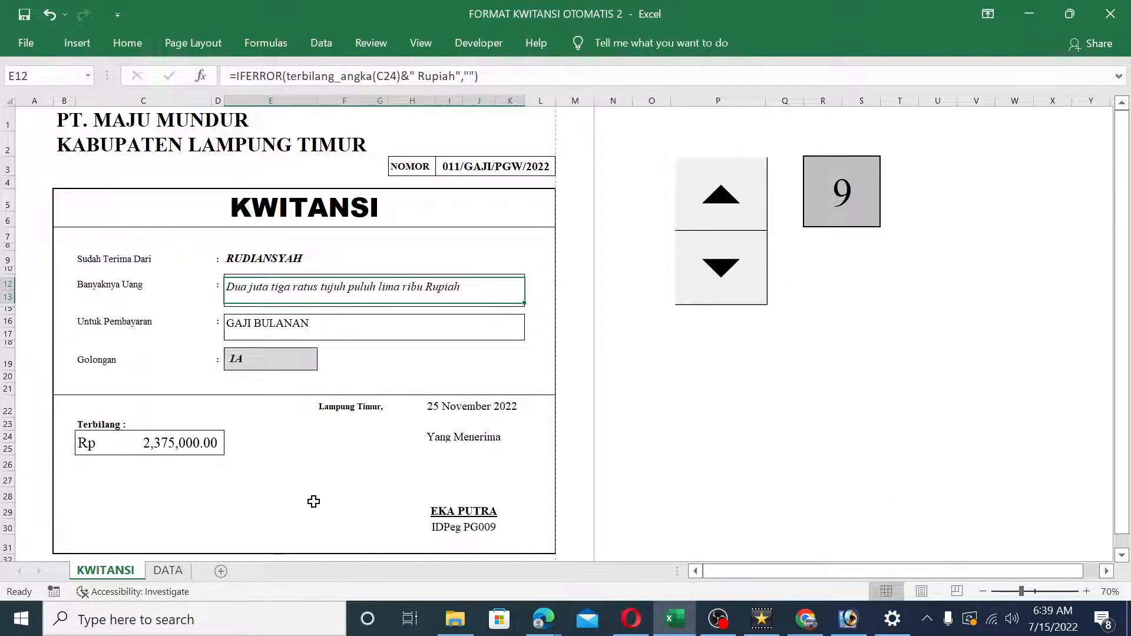
click(742, 415)
click(651, 350)
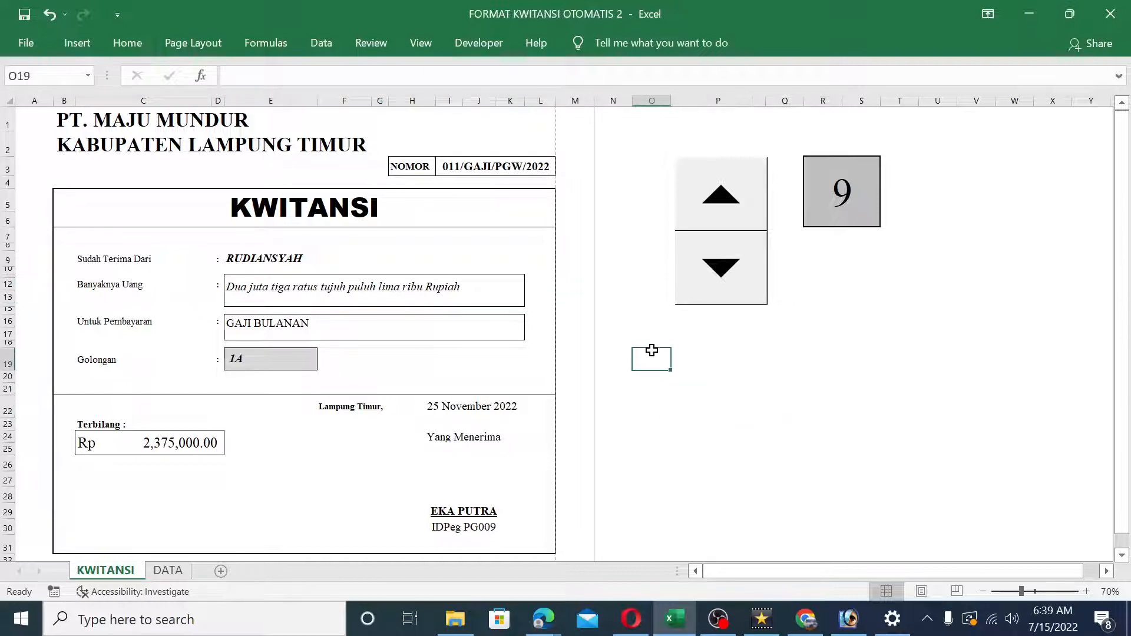